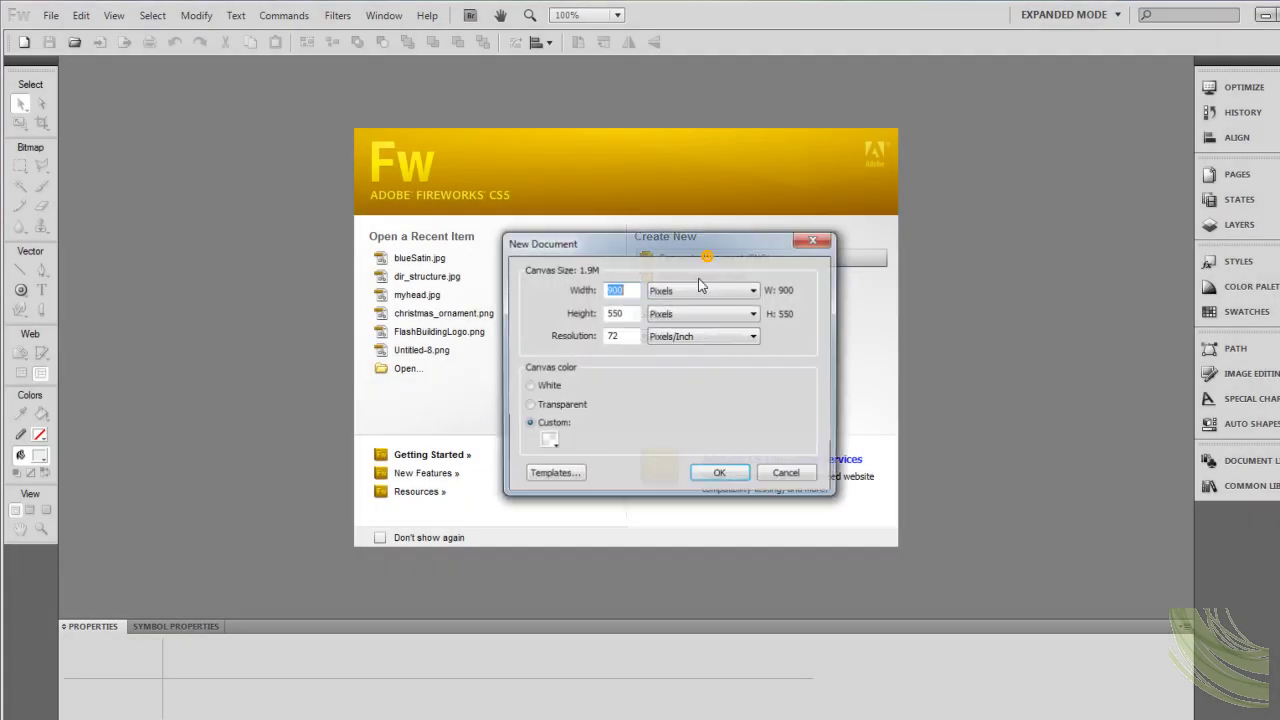
# Create a new transparent document 800 pixels wide and 450 pixels high.
pyautogui.doubleClick(628, 289)
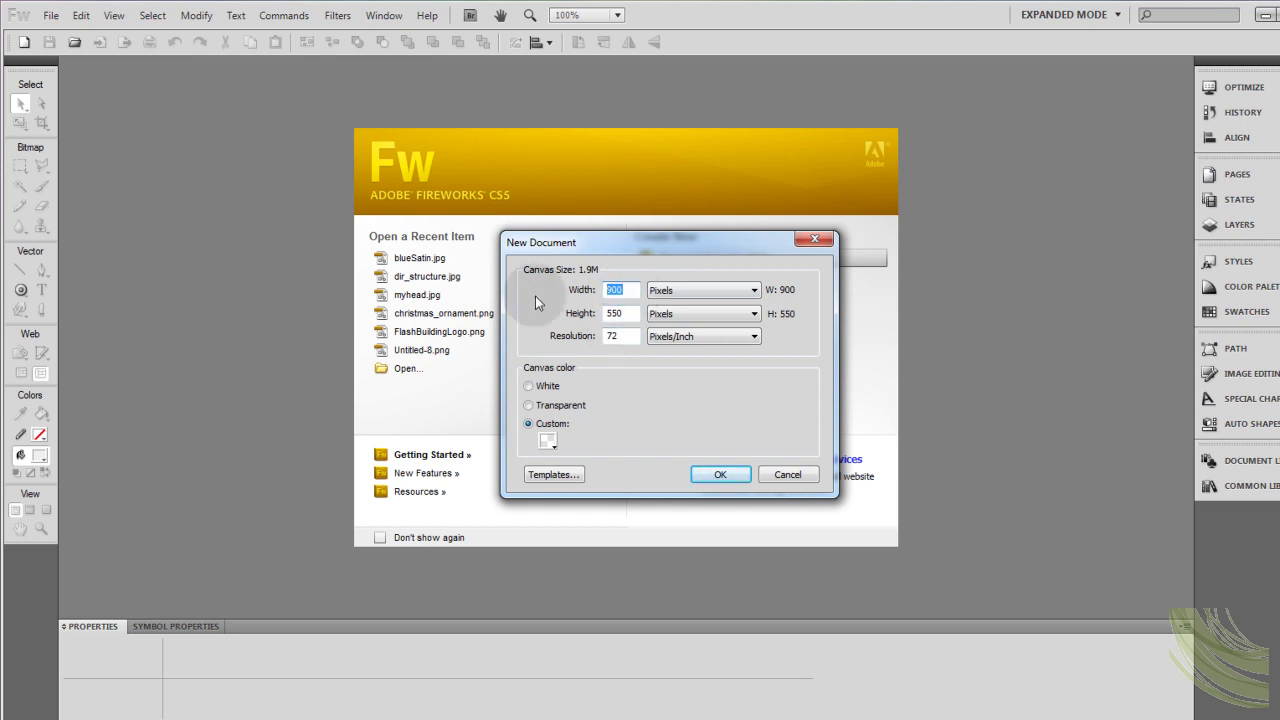
pyautogui.write('8')
pyautogui.click(614, 296)
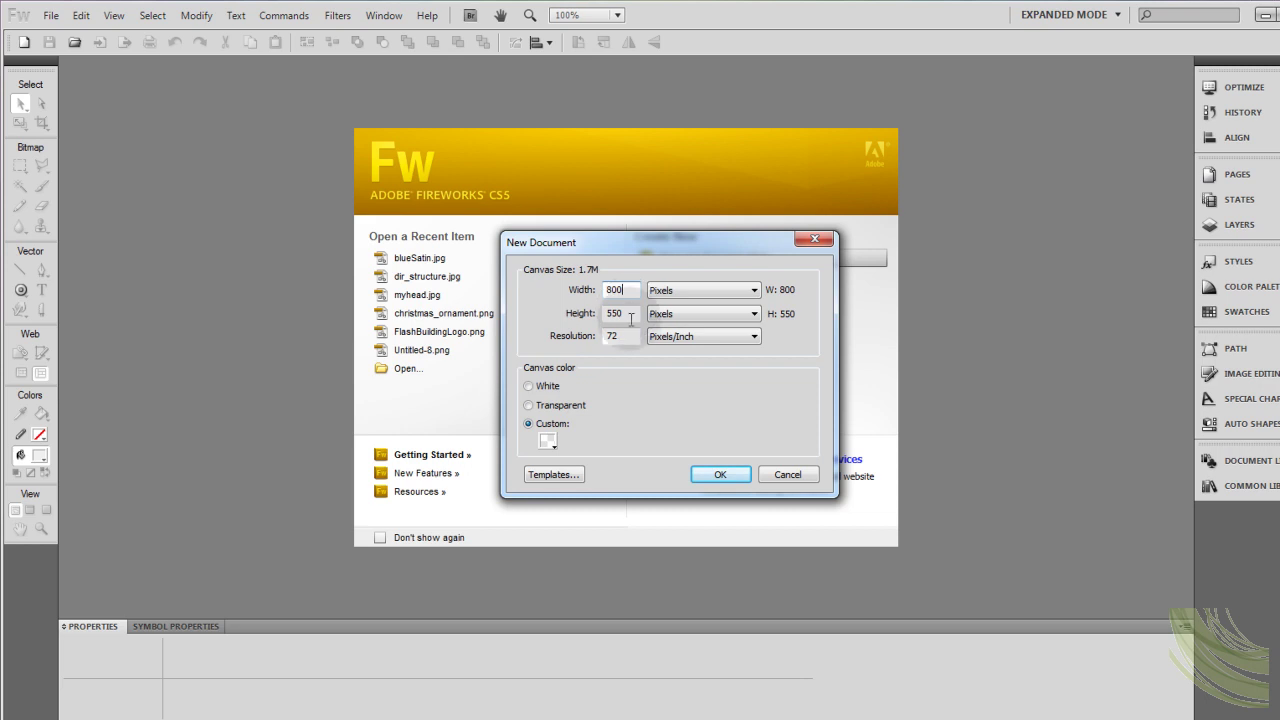
pyautogui.click(629, 340)
pyautogui.click(626, 315)
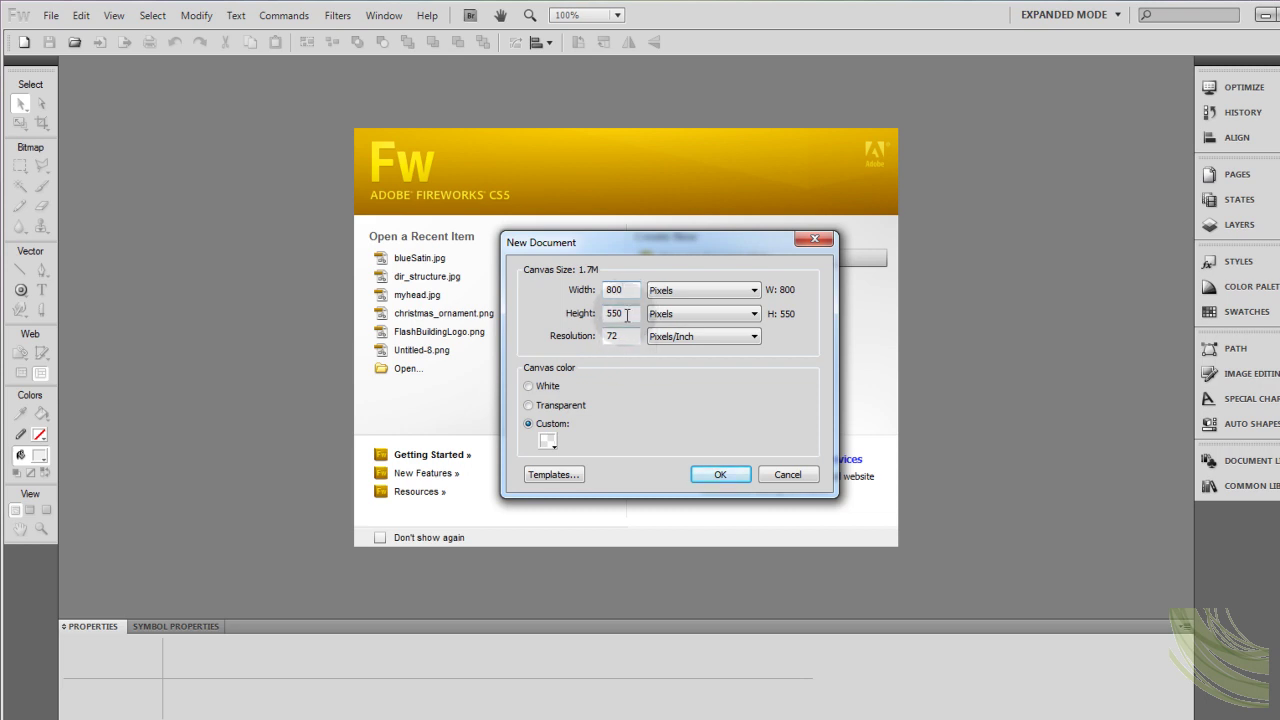
pyautogui.doubleClick(627, 315)
pyautogui.write('450')
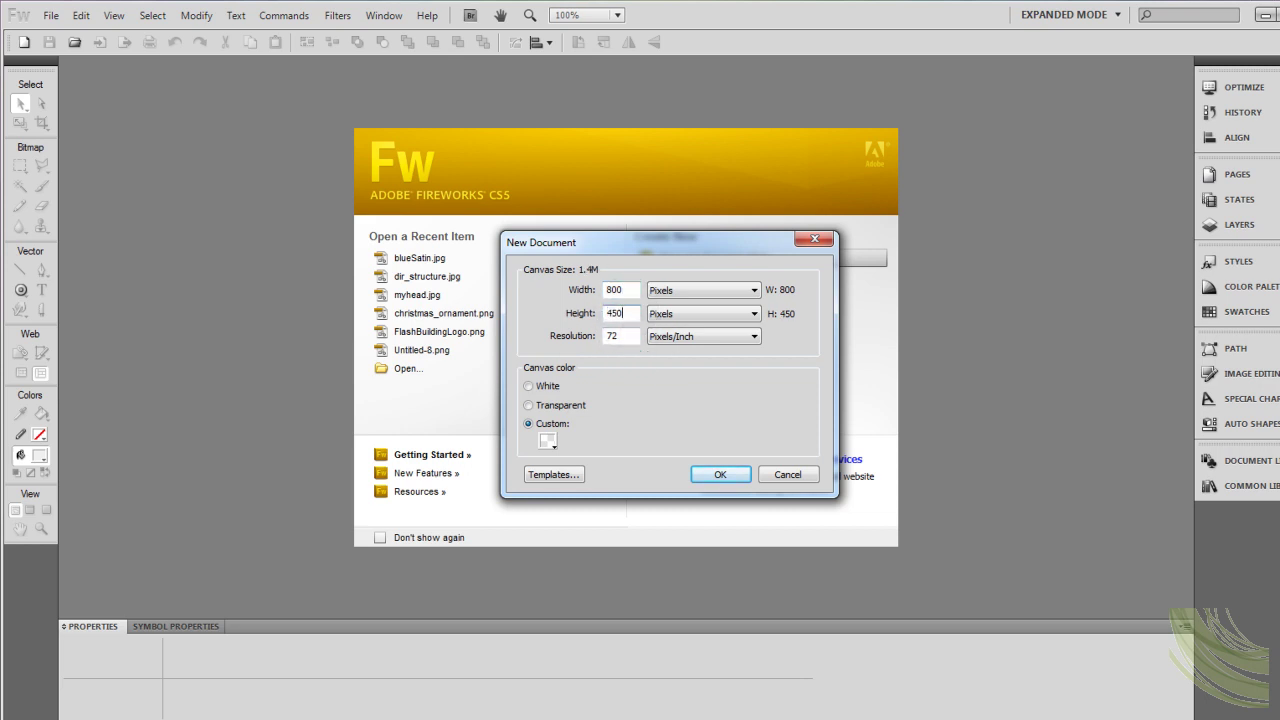
pyautogui.press('Return')
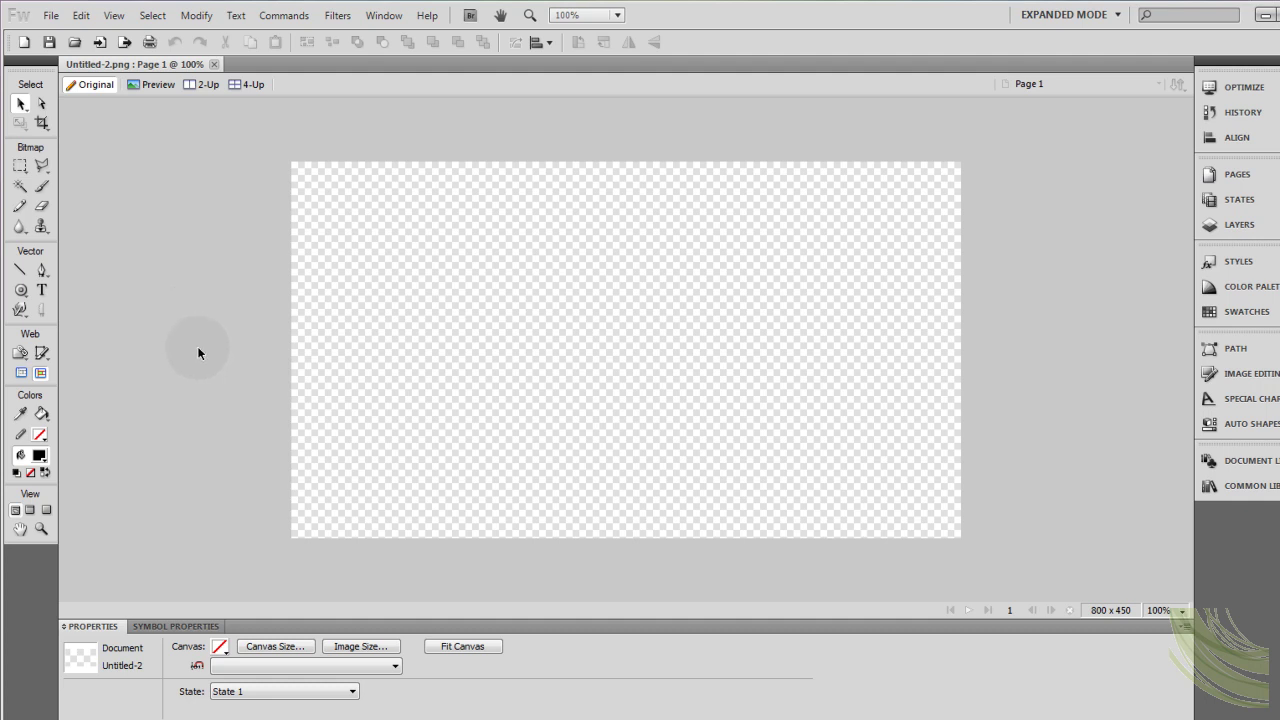
# Import blueSatin.jpg and place it at the canvas's top-left corner.
pyautogui.click(51, 18)
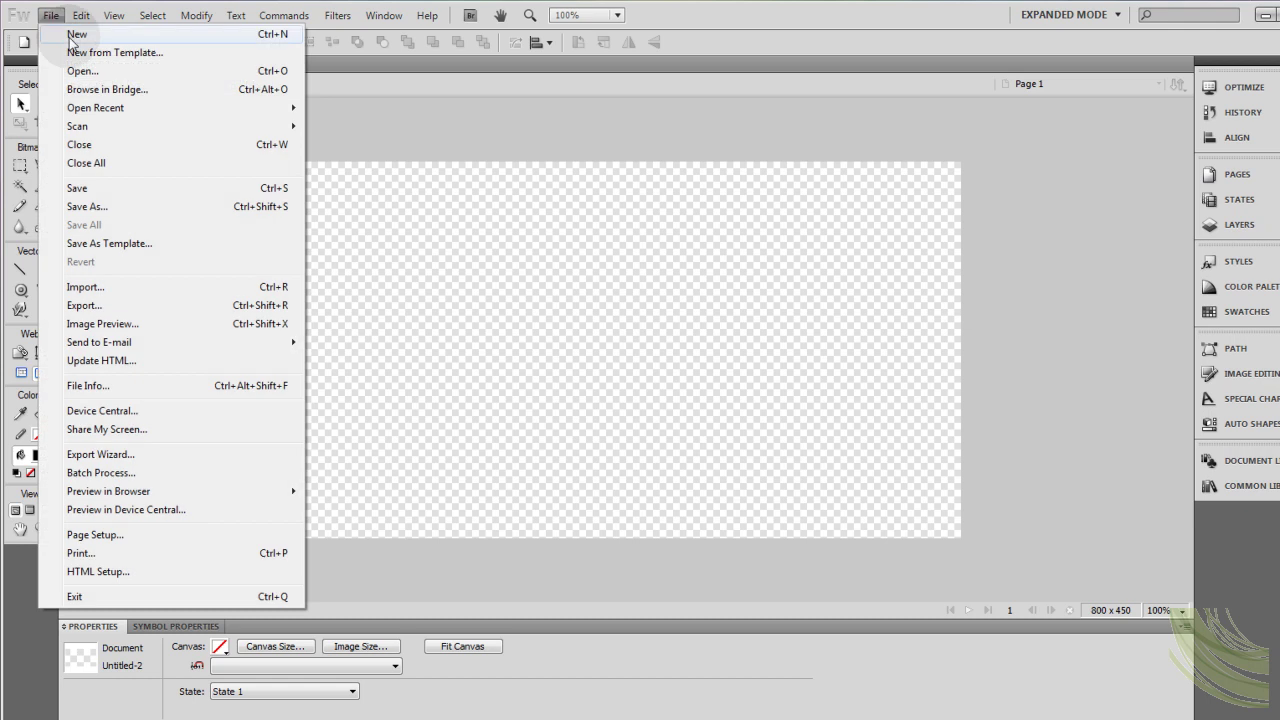
pyautogui.click(90, 290)
pyautogui.doubleClick(575, 508)
pyautogui.click(293, 163)
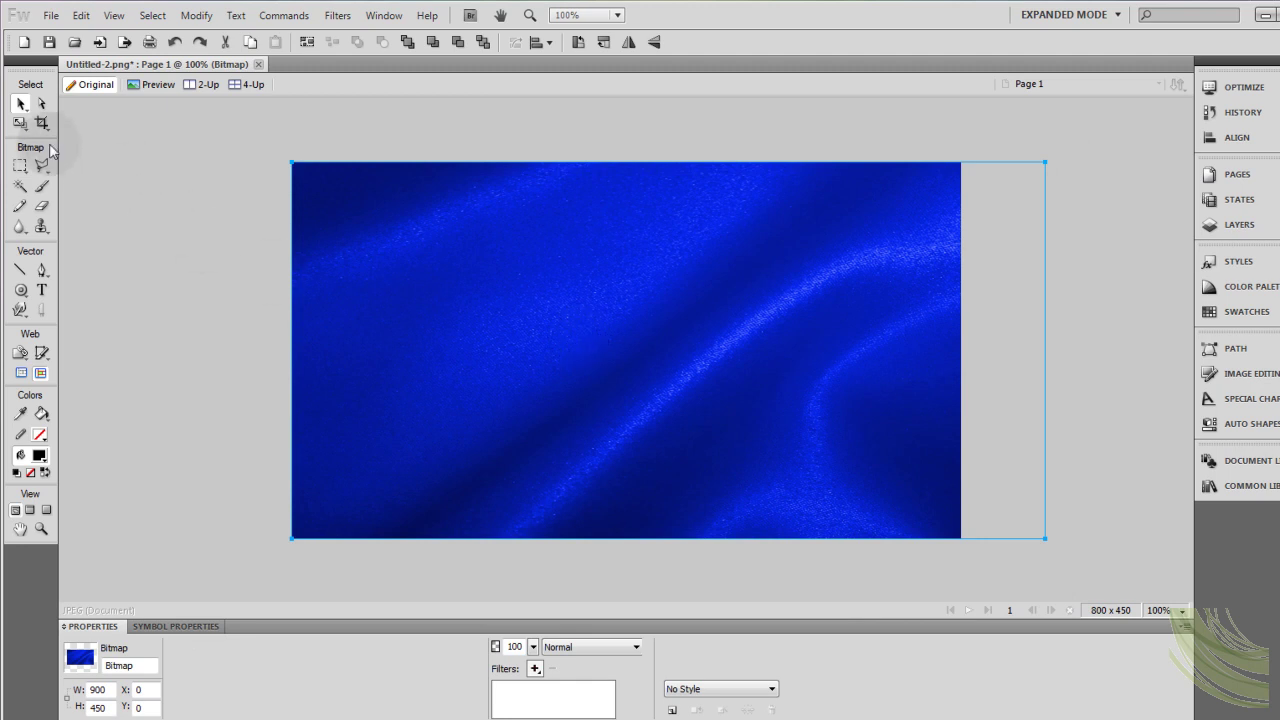
# Scale the satin image down to roughly the canvas width with the Scale tool.
pyautogui.click(20, 123)
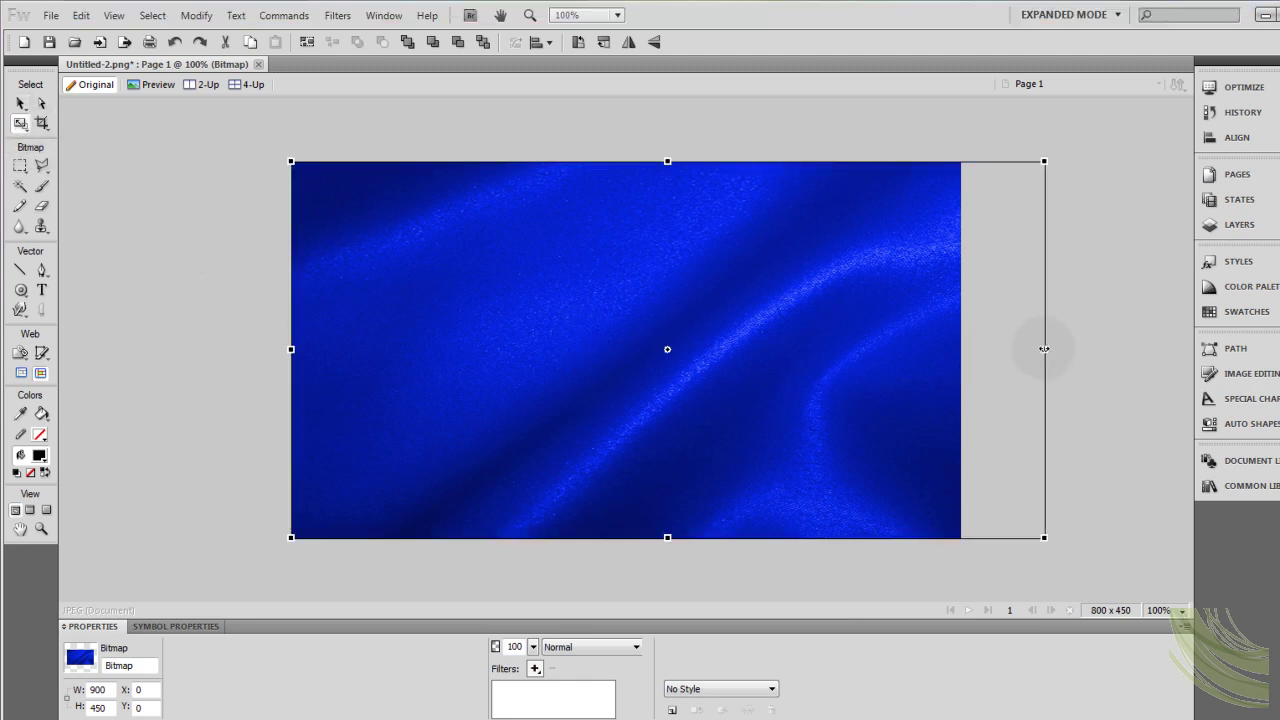
pyautogui.moveTo(1044, 349); pyautogui.dragTo(963, 346)
pyautogui.doubleClick(703, 284)
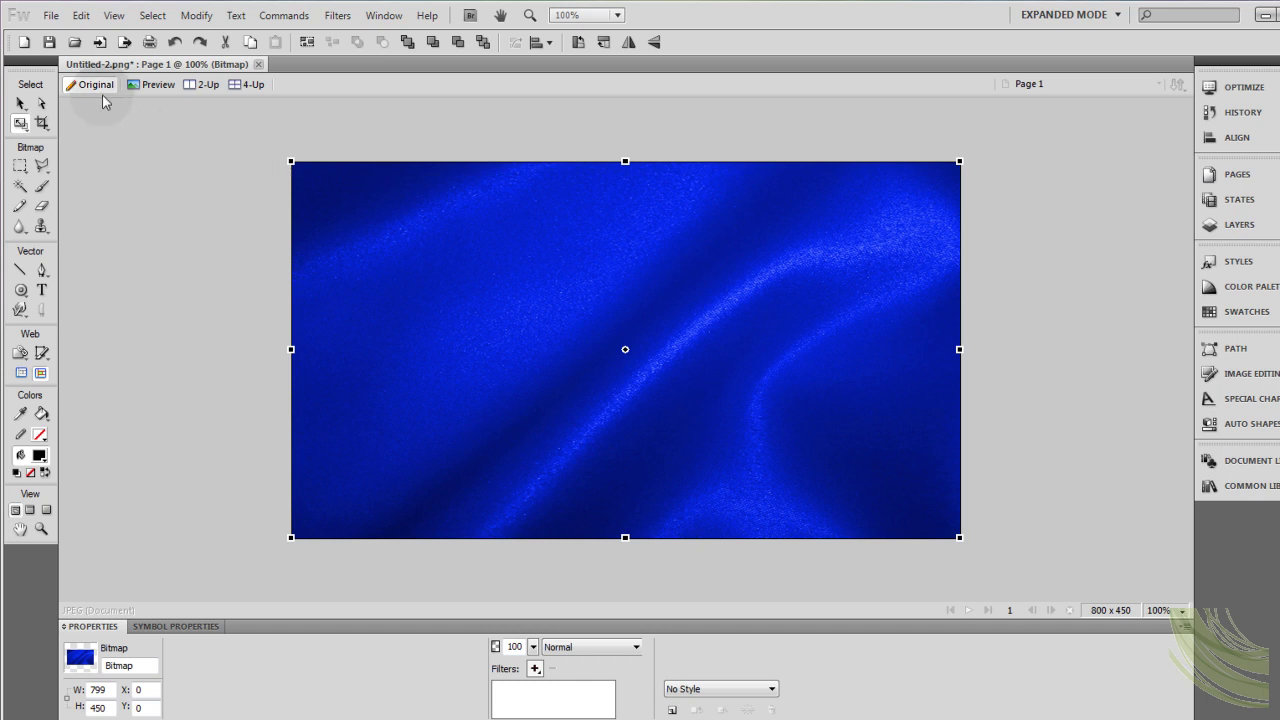
pyautogui.click(20, 103)
pyautogui.click(220, 266)
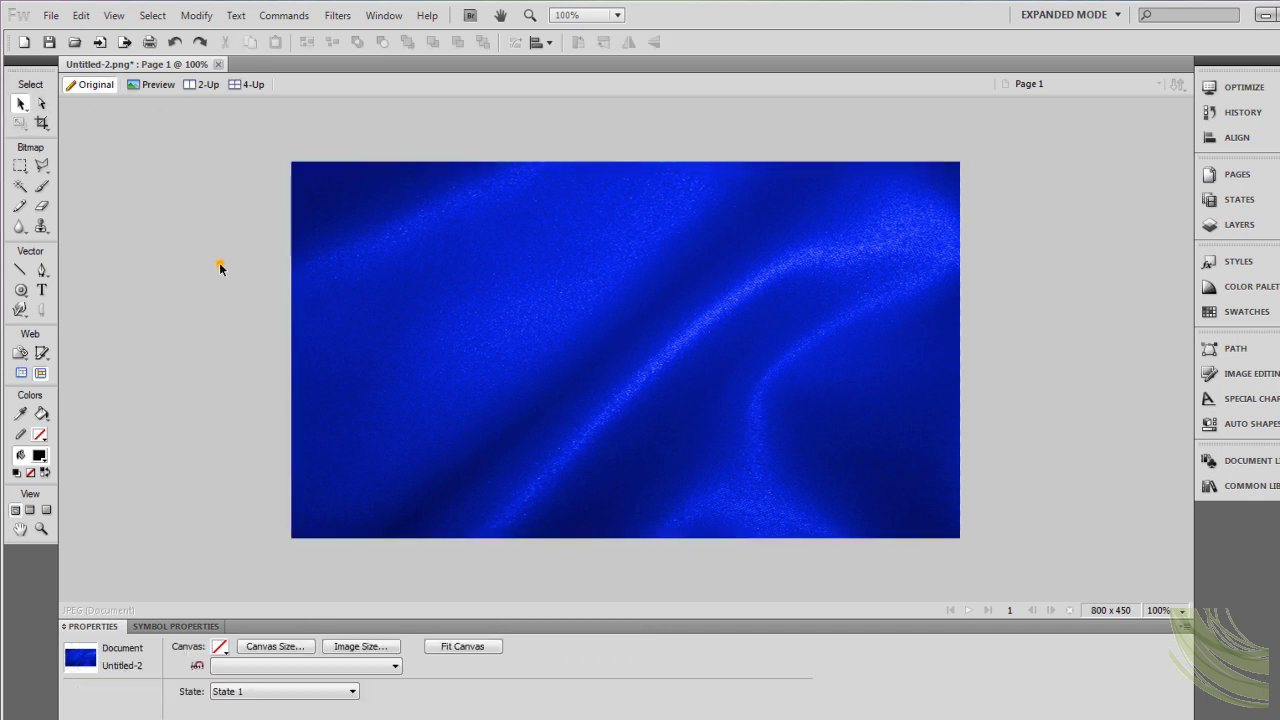
pyautogui.click(465, 309)
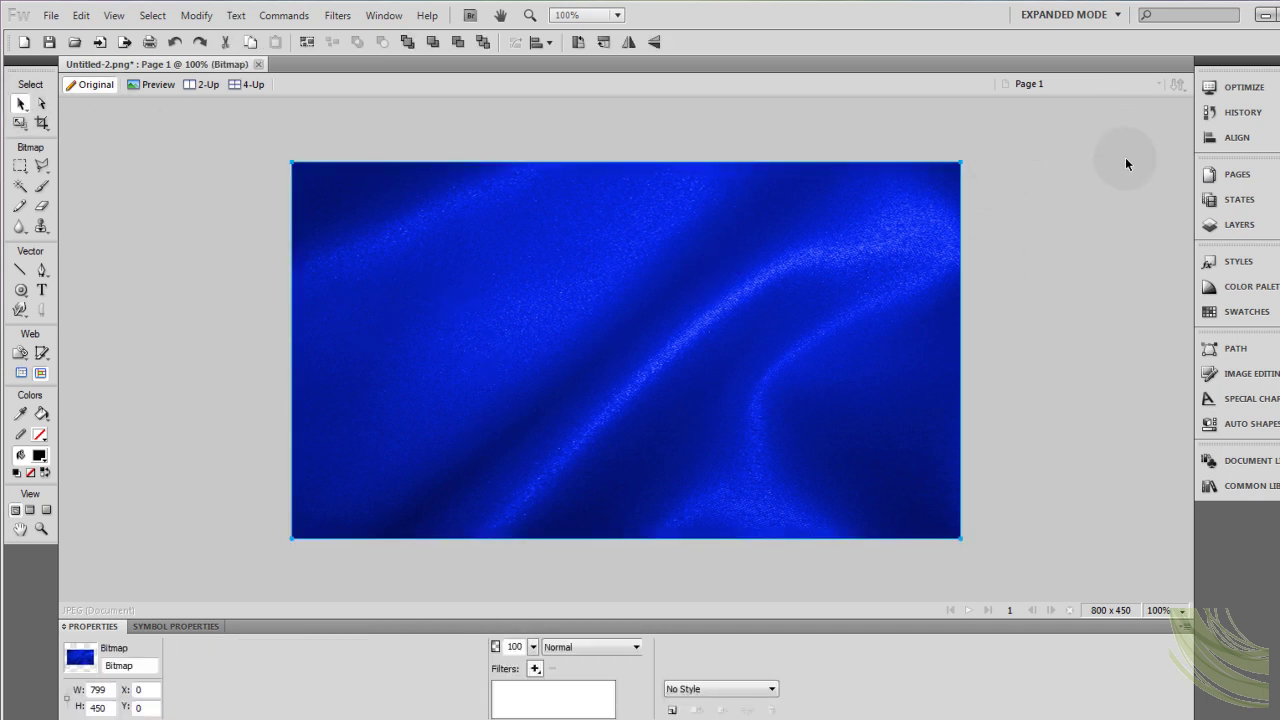
pyautogui.click(1048, 368)
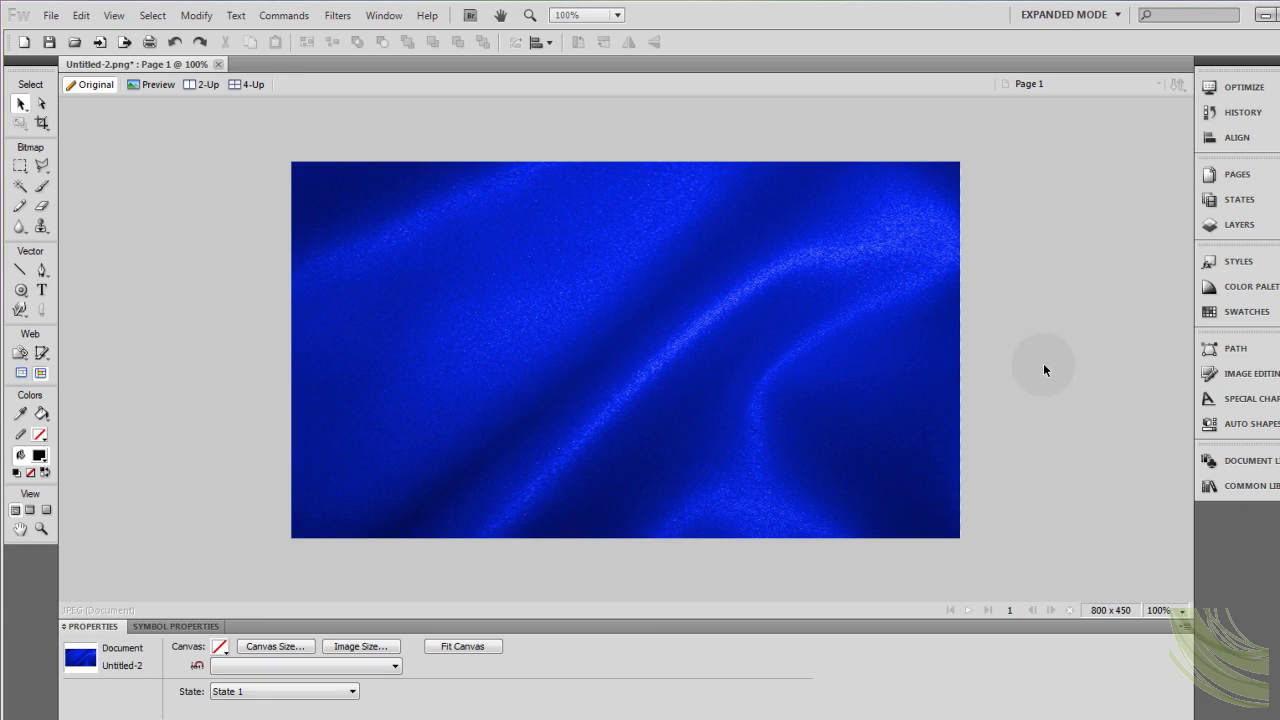
pyautogui.click(911, 374)
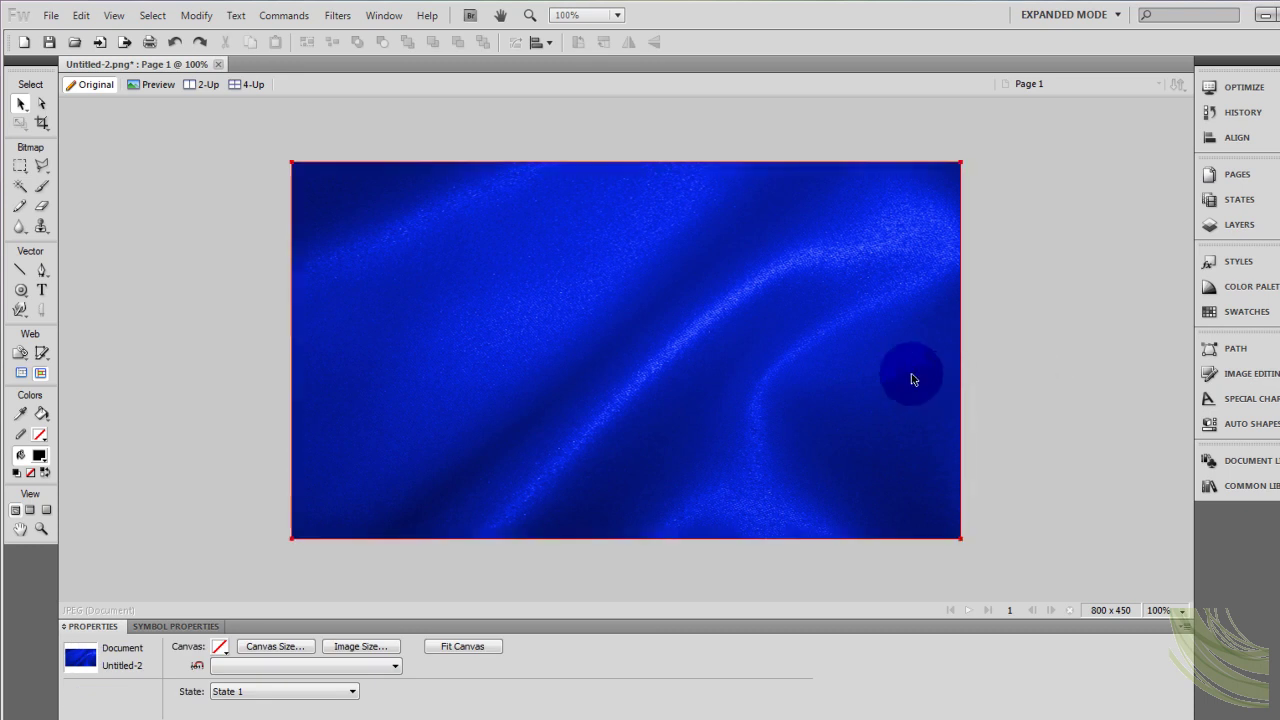
pyautogui.click(1003, 316)
pyautogui.click(928, 306)
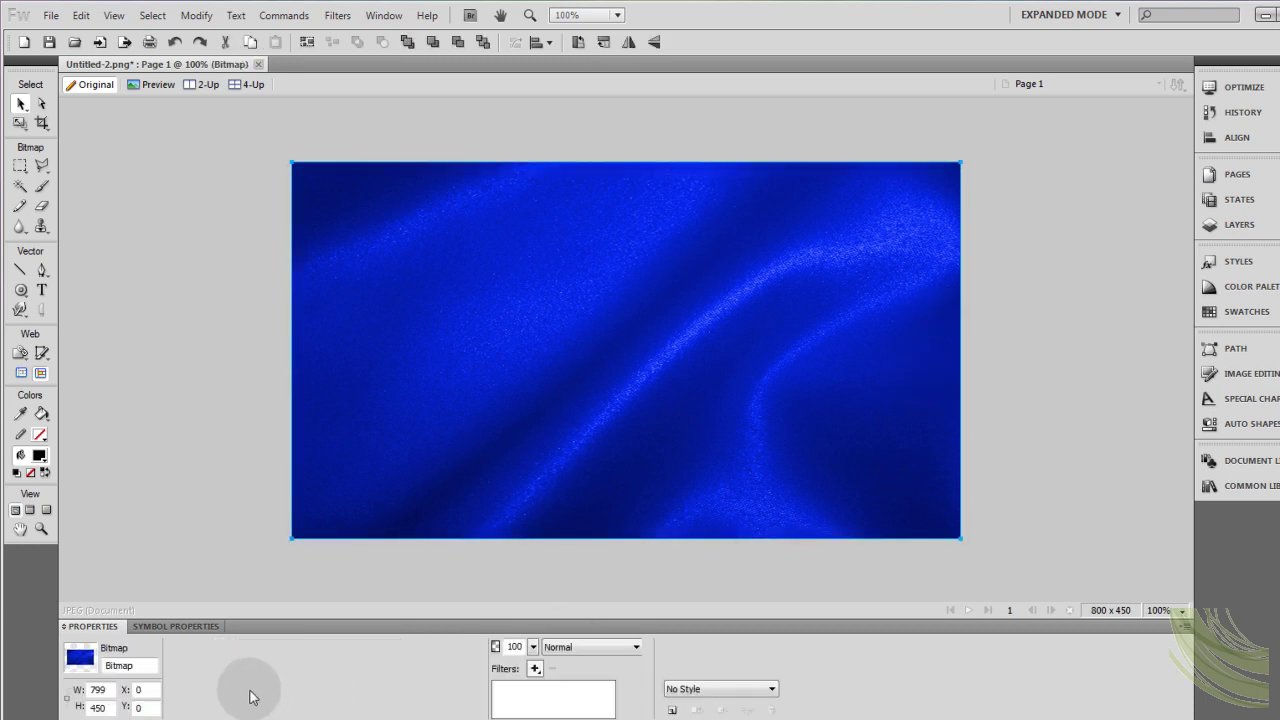
# Set the satin image's width to exactly 800 pixels in Properties.
pyautogui.doubleClick(99, 690)
pyautogui.write('800')
pyautogui.press('Return')
pyautogui.click(191, 449)
pyautogui.click(443, 394)
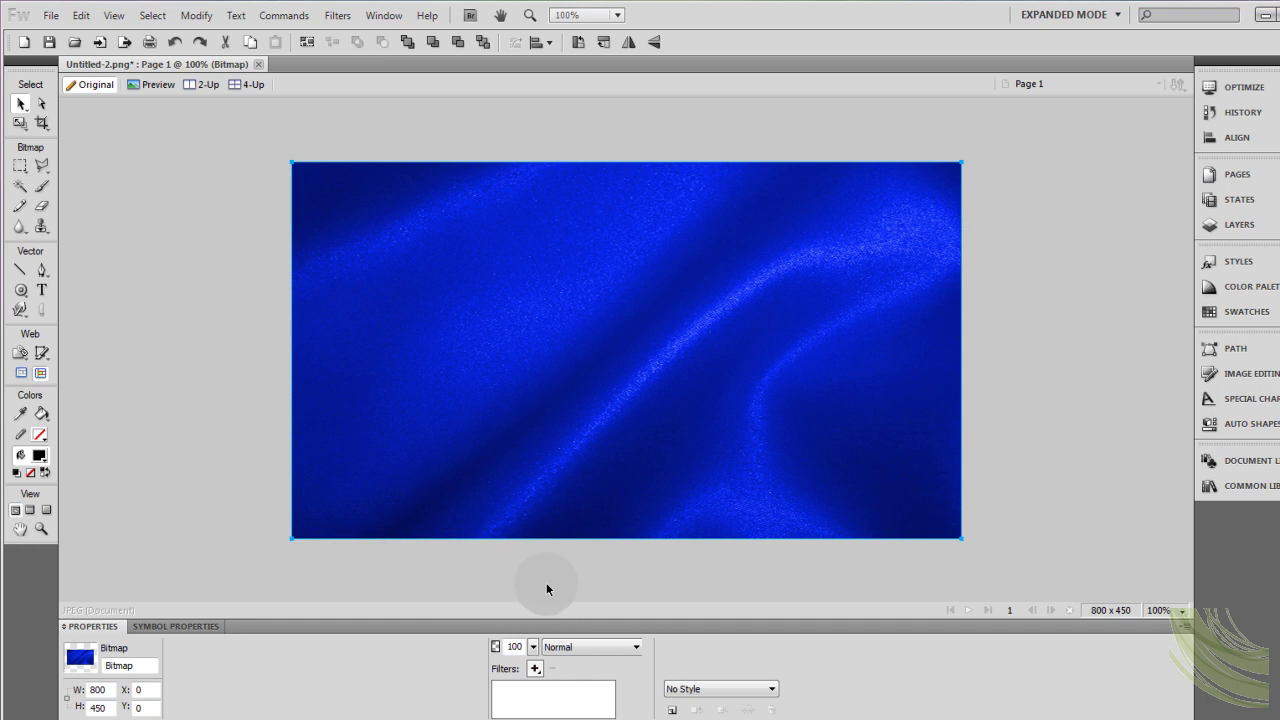
# Add a Hue/Saturation filter with Colorize, hue 350 and saturation 90 to the satin.
pyautogui.click(535, 668)
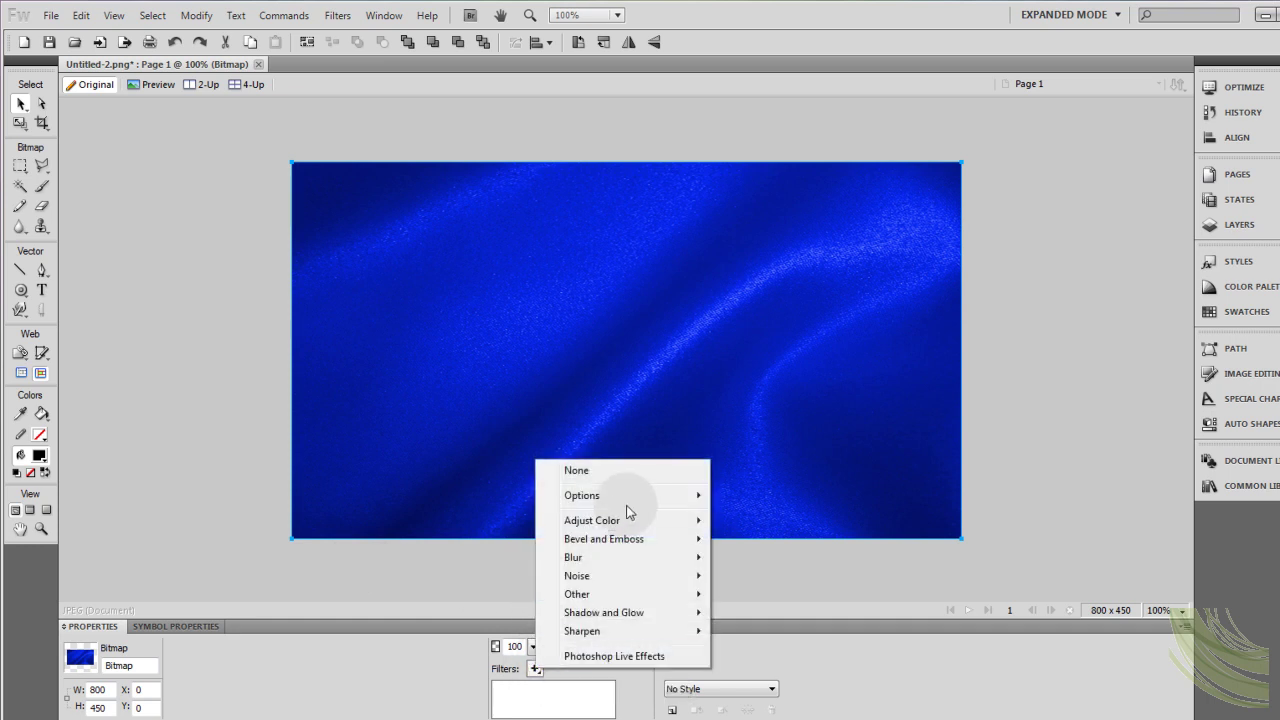
pyautogui.moveTo(618, 520)
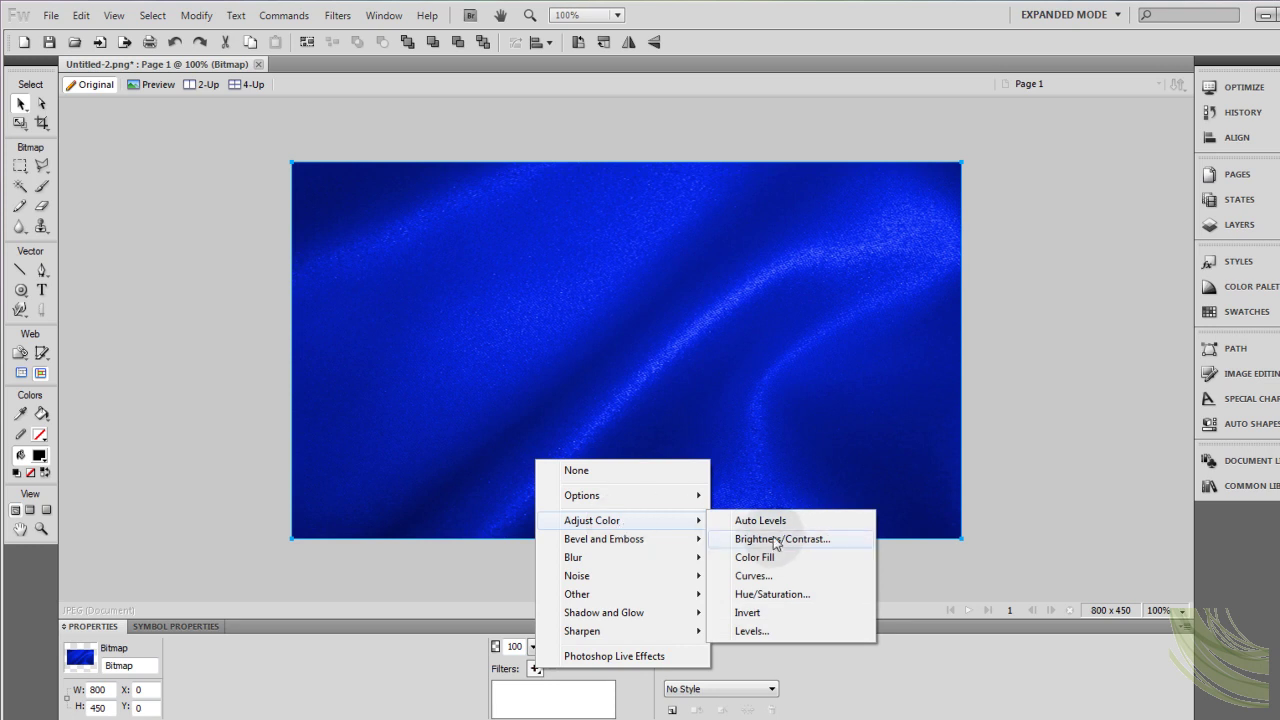
pyautogui.click(779, 594)
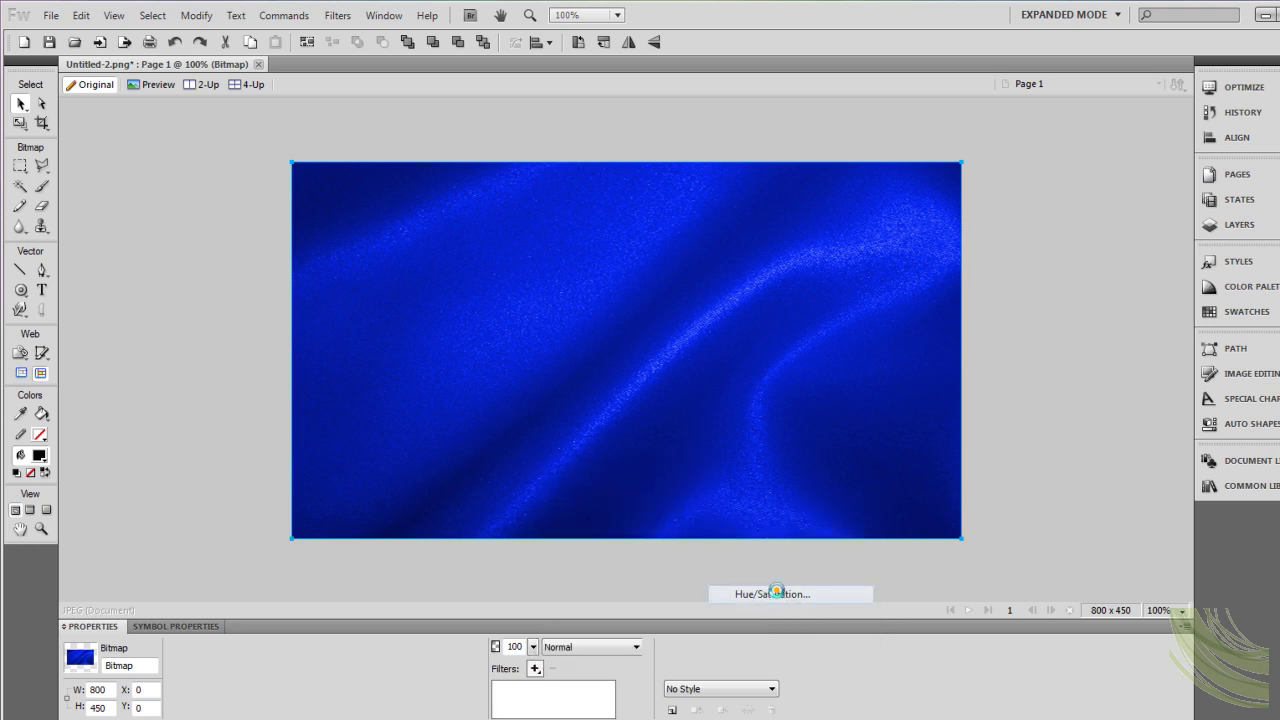
pyautogui.moveTo(674, 282); pyautogui.dragTo(676, 491)
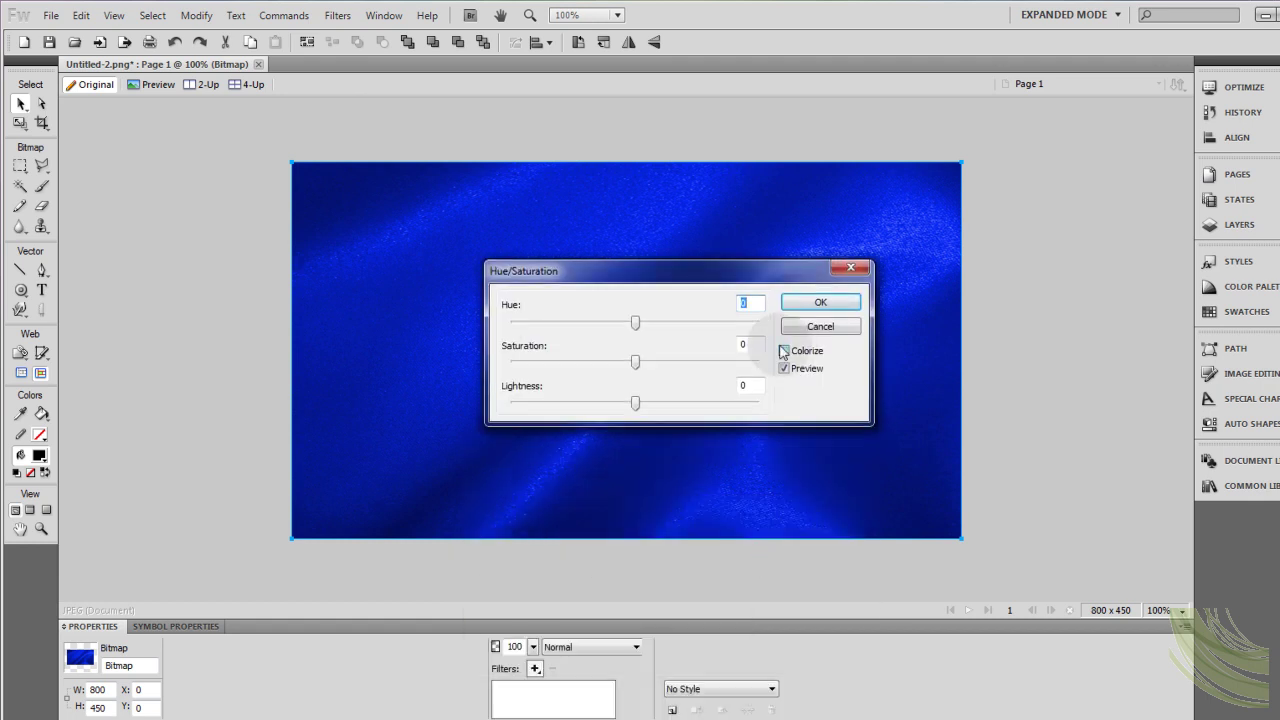
pyautogui.click(784, 351)
pyautogui.moveTo(757, 272); pyautogui.dragTo(767, 455)
pyautogui.moveTo(588, 546); pyautogui.dragTo(684, 543)
pyautogui.click(647, 500)
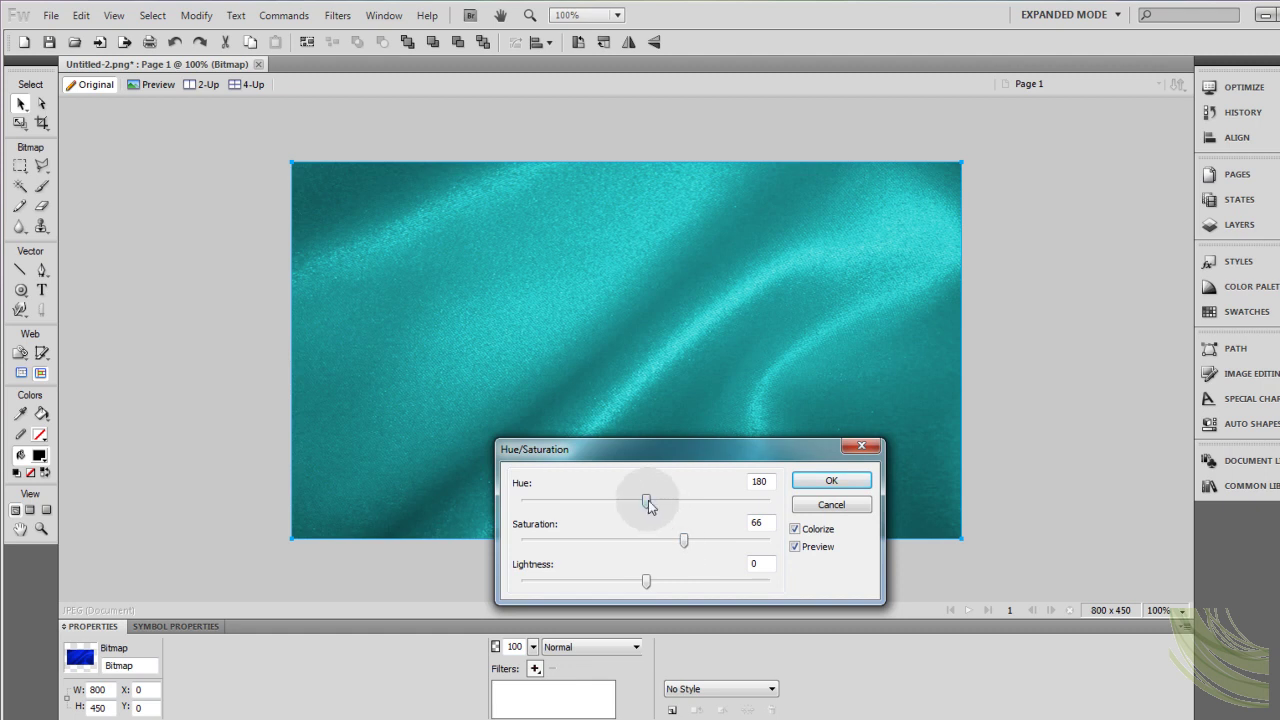
pyautogui.moveTo(647, 500); pyautogui.dragTo(760, 504)
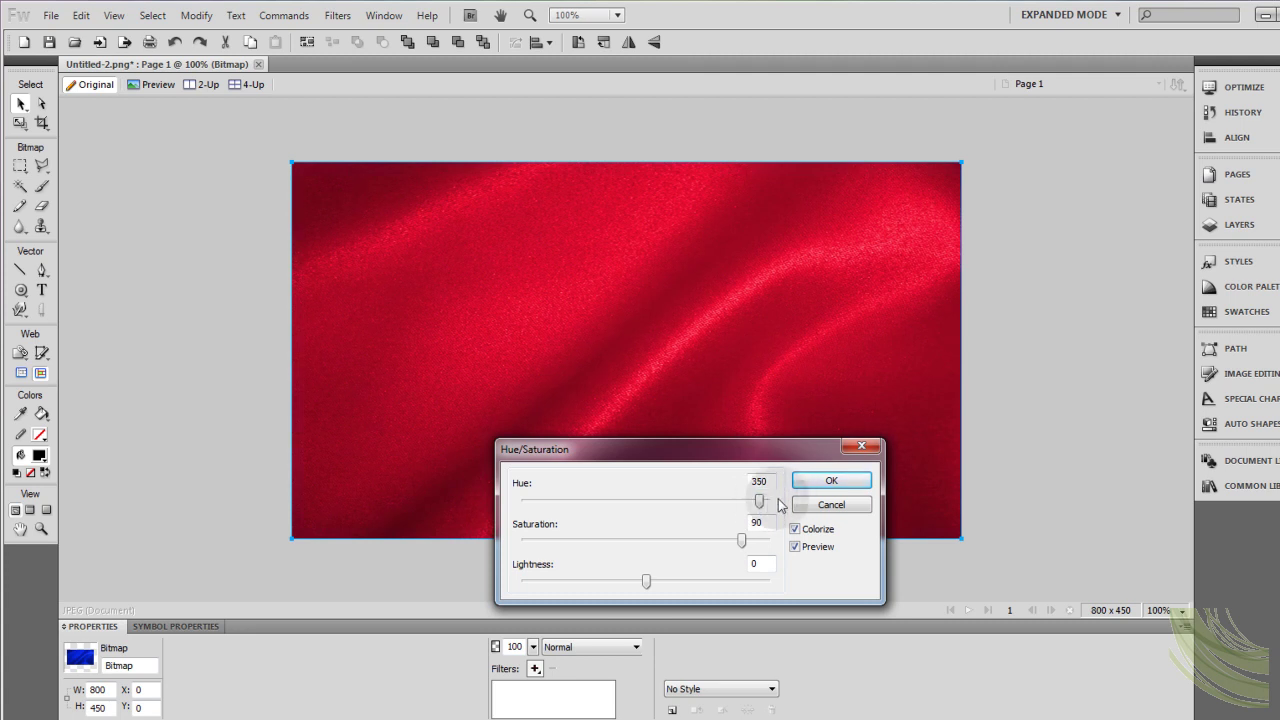
pyautogui.click(830, 482)
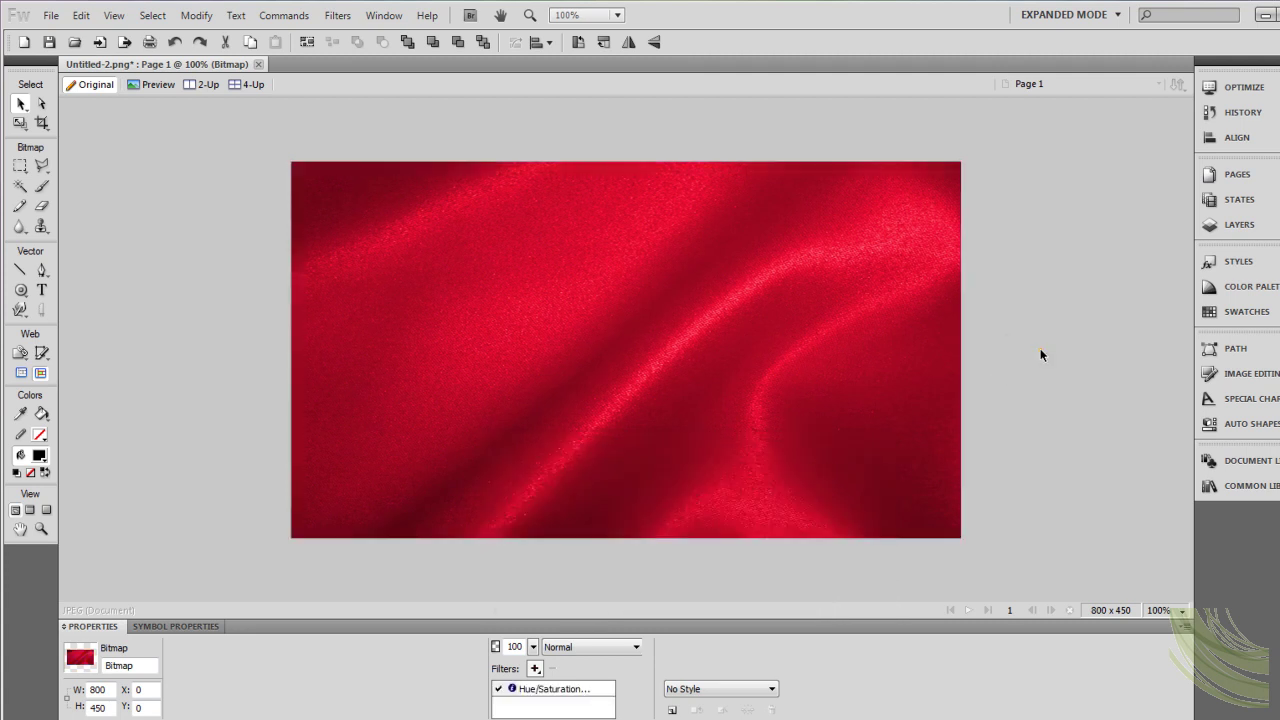
pyautogui.click(242, 283)
# Draw a closed curved band path with the Pen tool, spanning left edge to right edge.
pyautogui.click(42, 268)
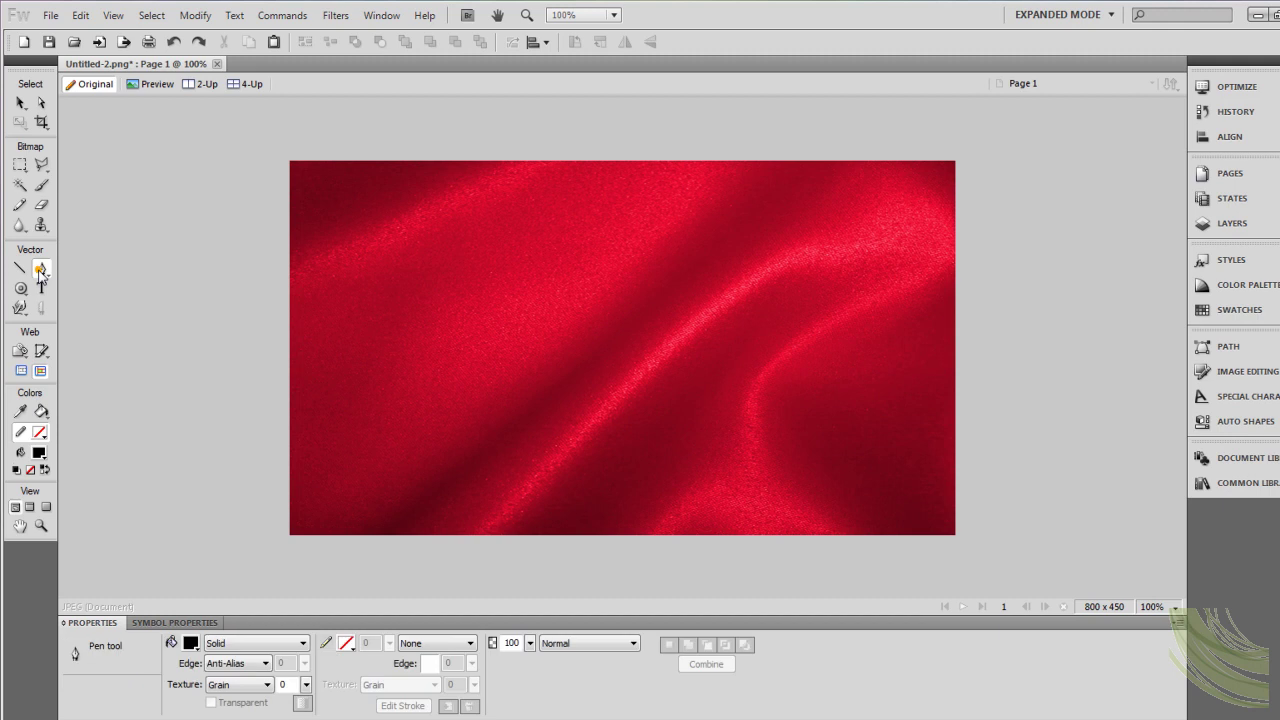
pyautogui.click(284, 289)
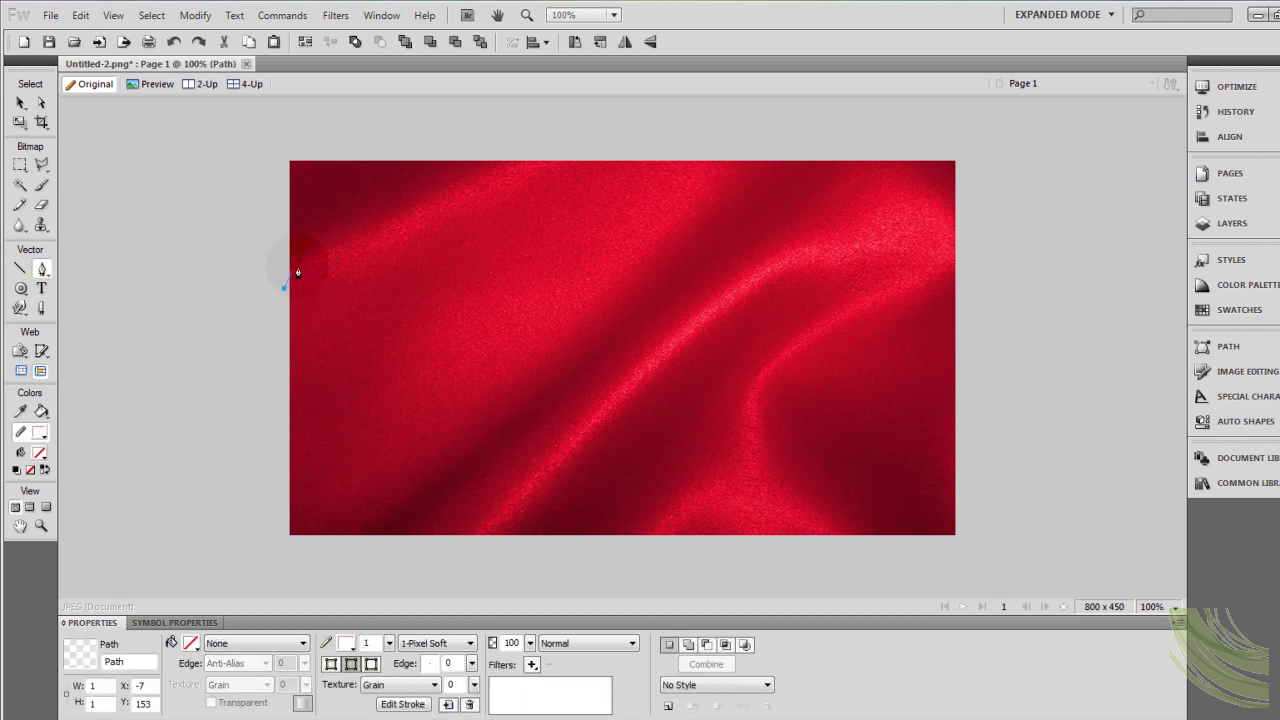
pyautogui.moveTo(960, 188); pyautogui.dragTo(1279, 205)
pyautogui.click(962, 188)
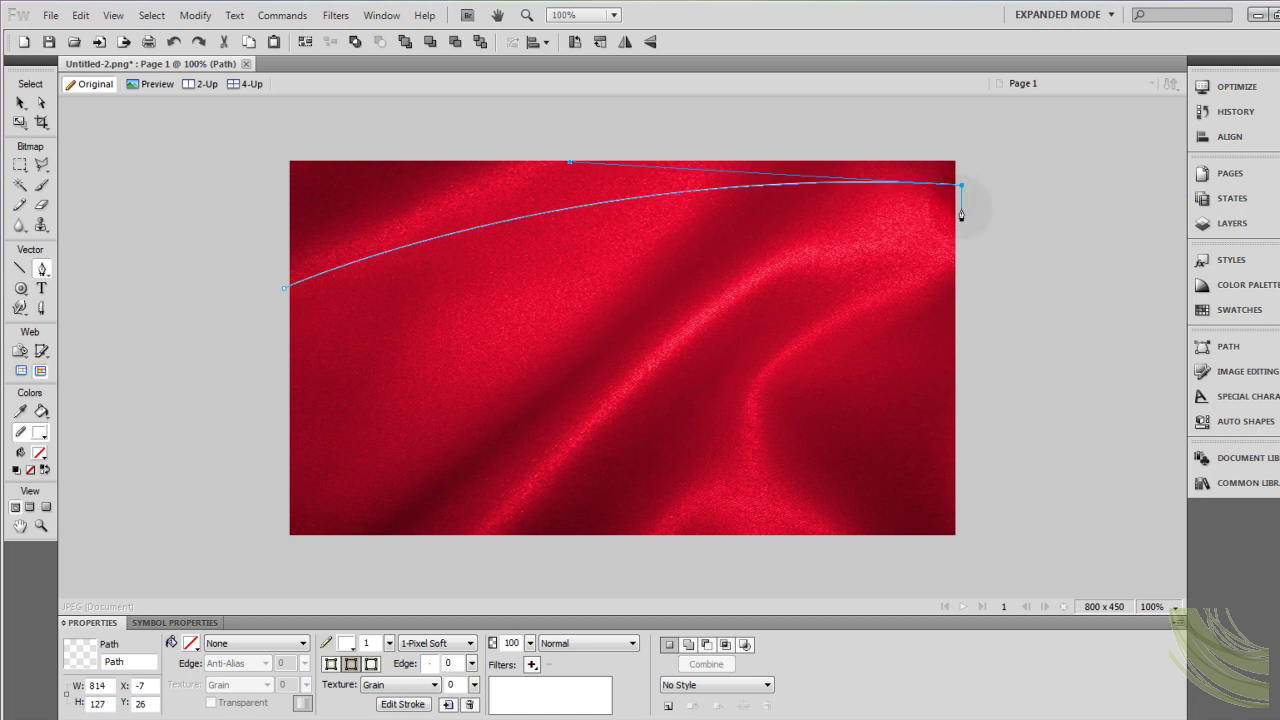
pyautogui.click(961, 204)
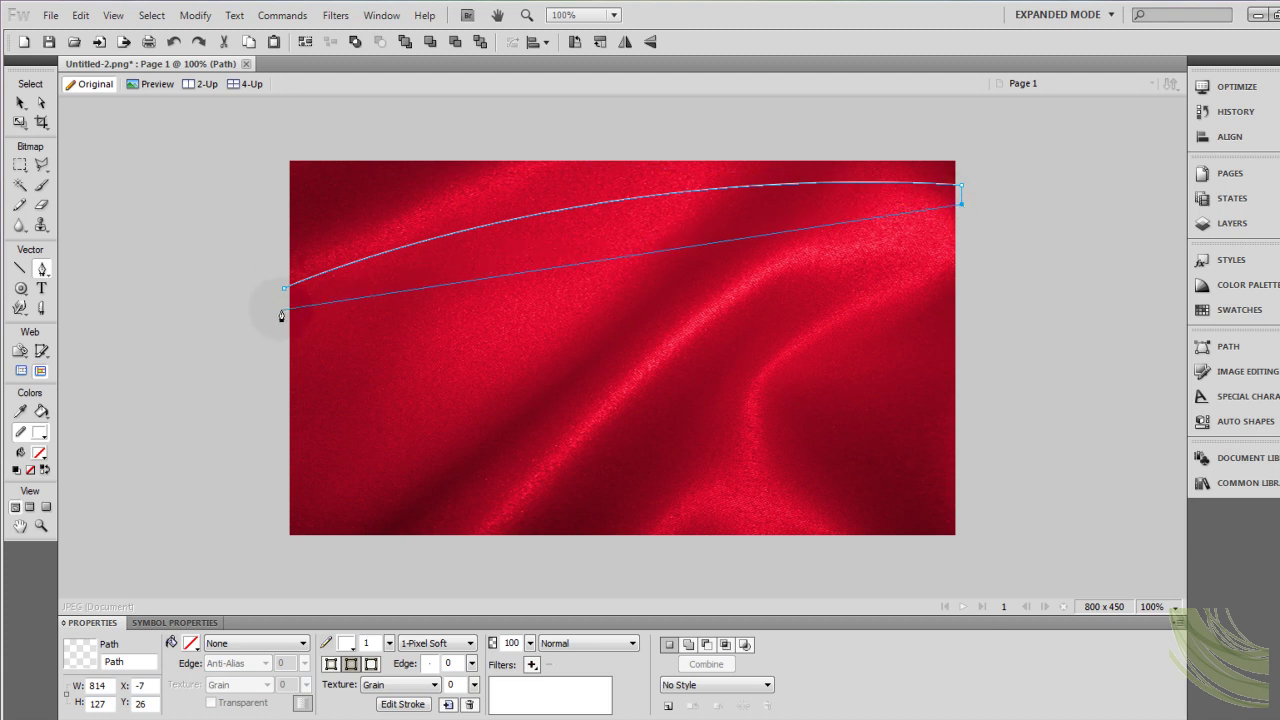
pyautogui.moveTo(284, 309); pyautogui.dragTo(160, 365)
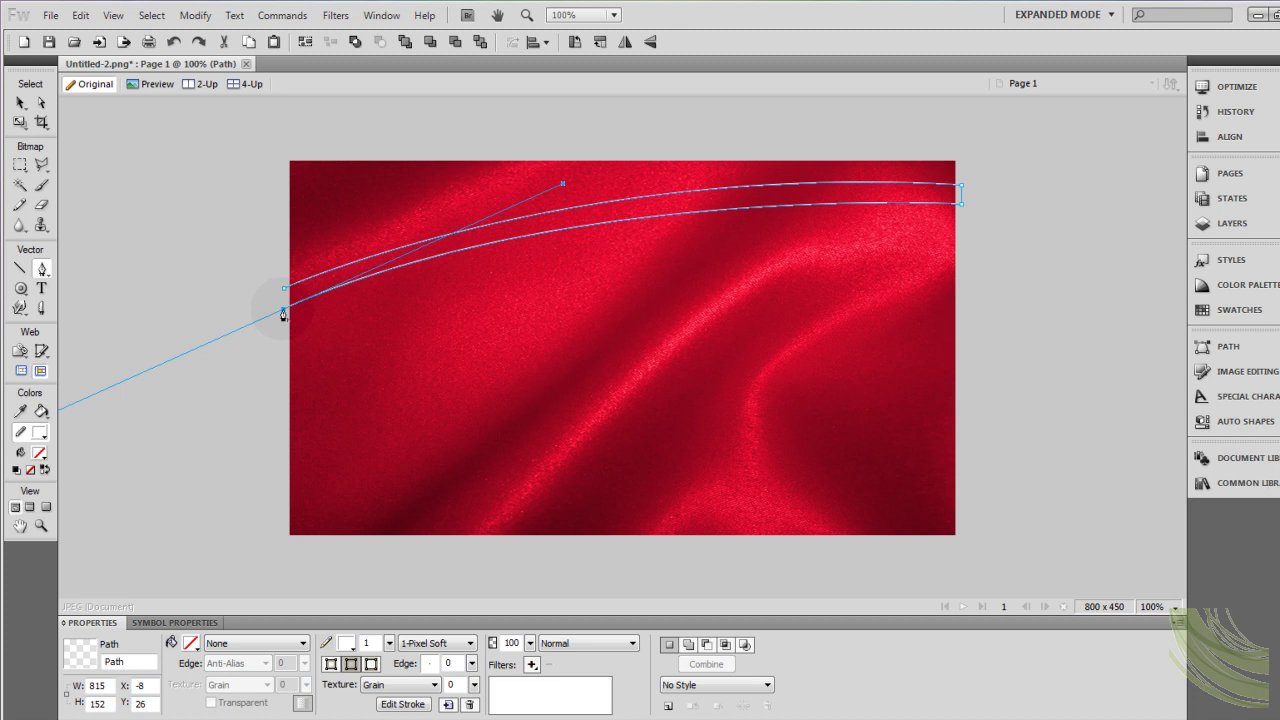
pyautogui.click(283, 312)
pyautogui.click(283, 297)
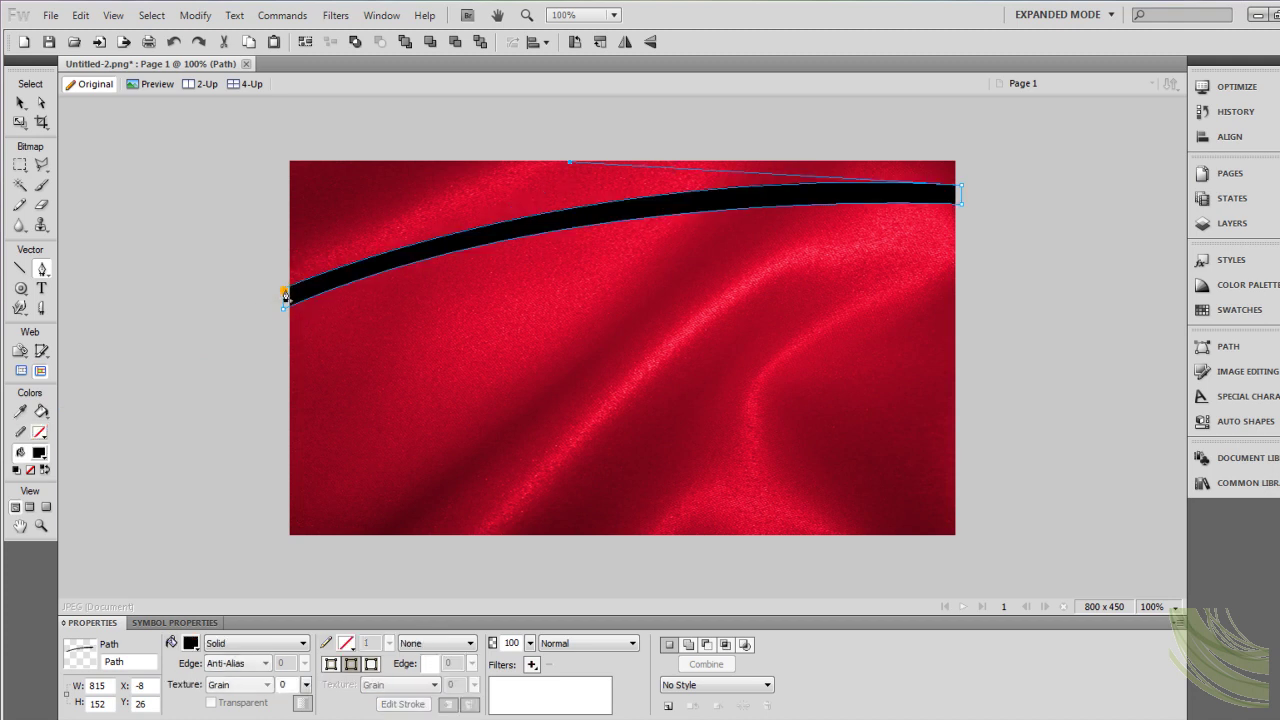
# Inspect the band's anchor points with the Subselection tool, then return to the Pointer tool.
pyautogui.click(20, 102)
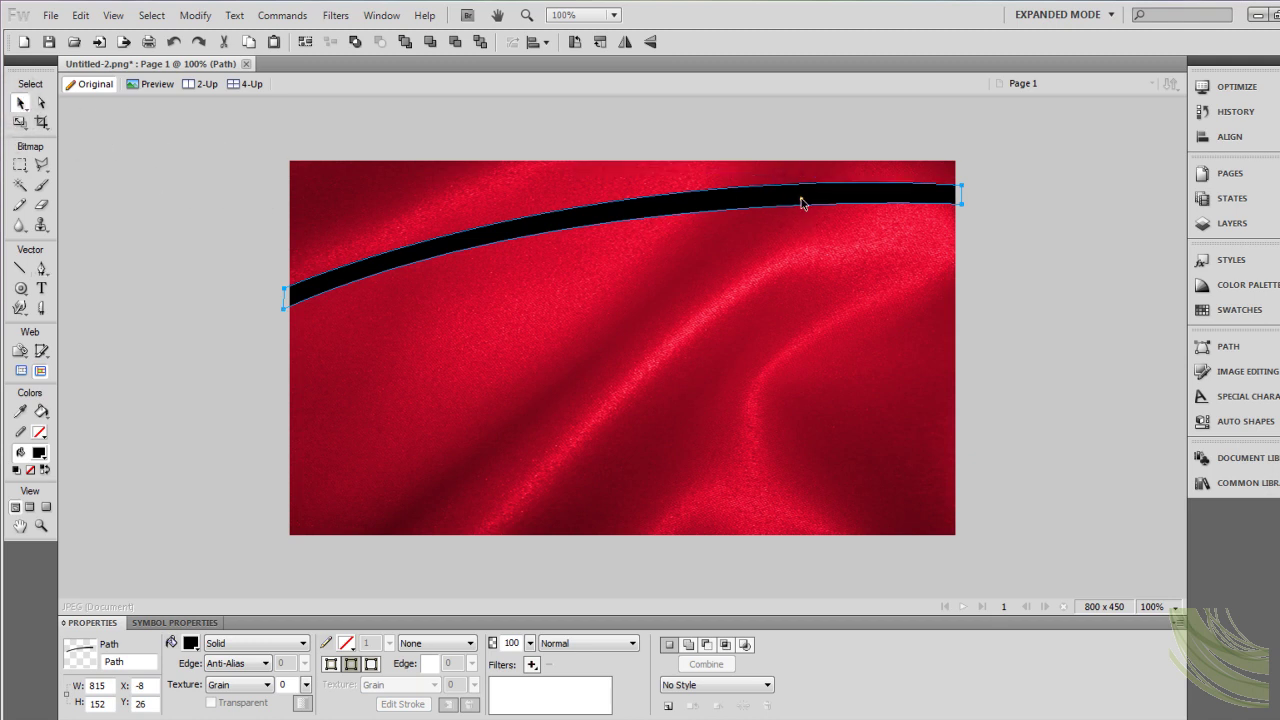
pyautogui.click(108, 148)
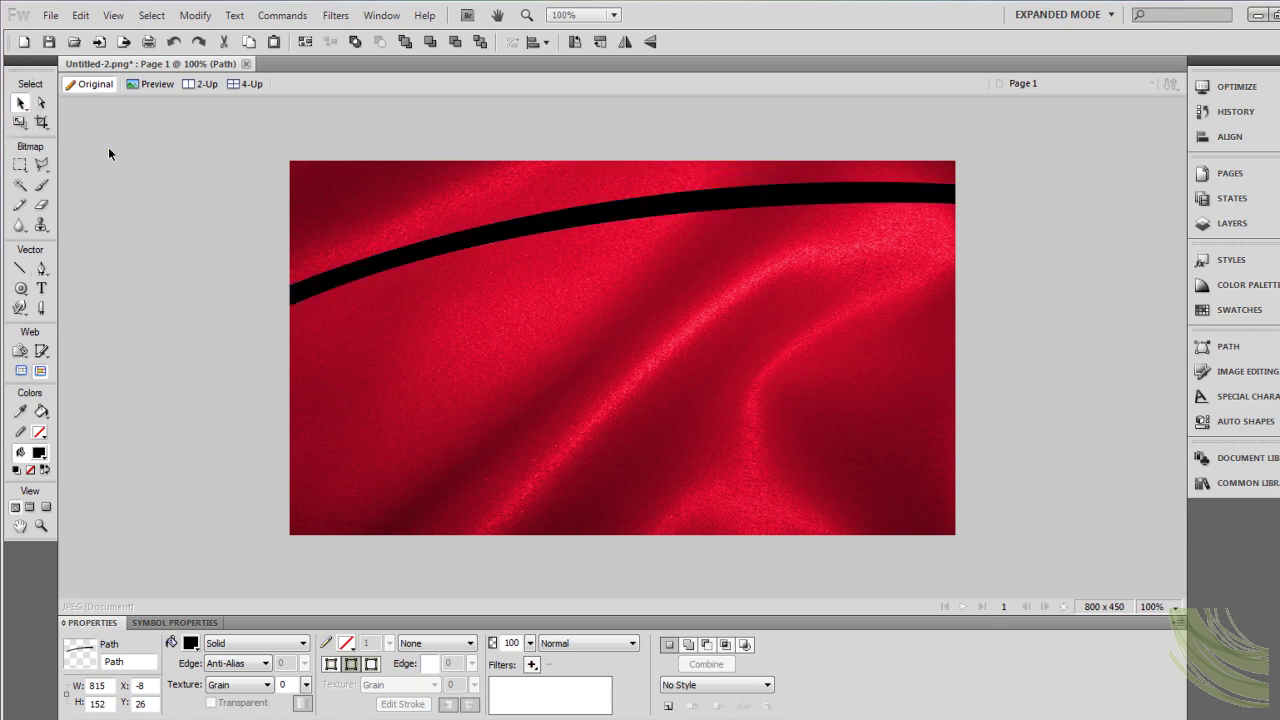
pyautogui.click(42, 104)
pyautogui.click(955, 197)
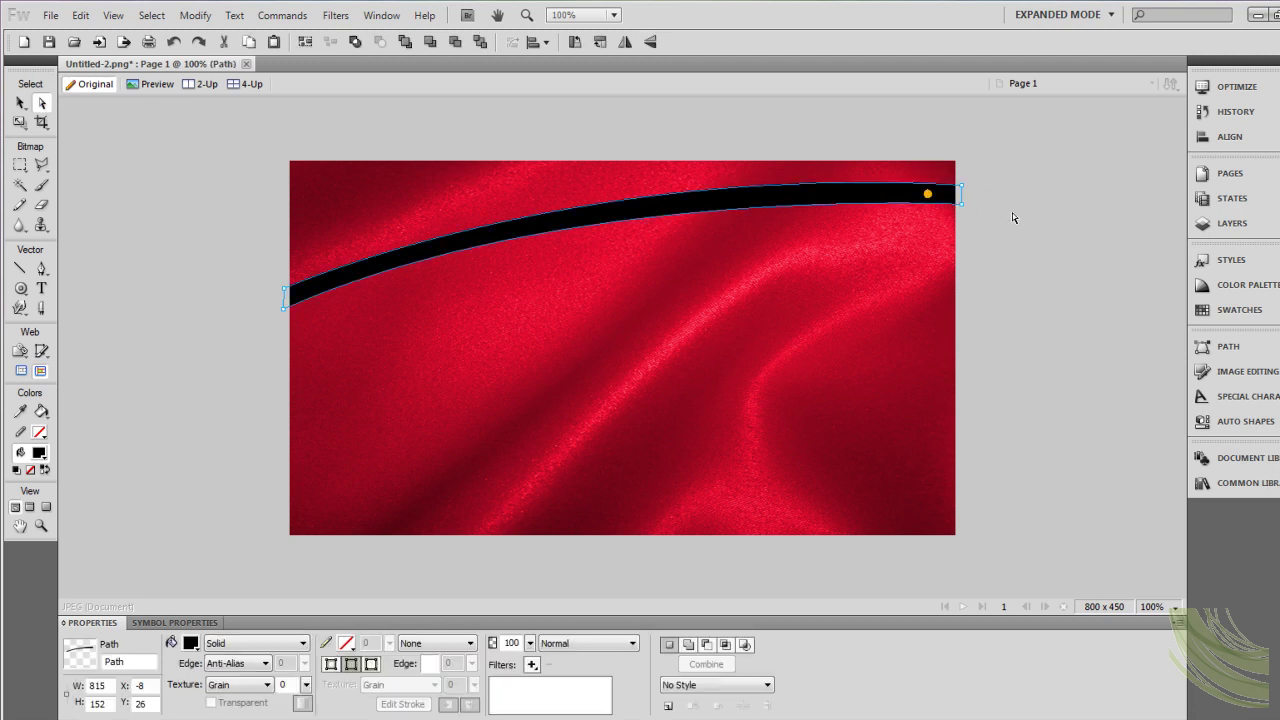
pyautogui.click(543, 194)
pyautogui.click(21, 103)
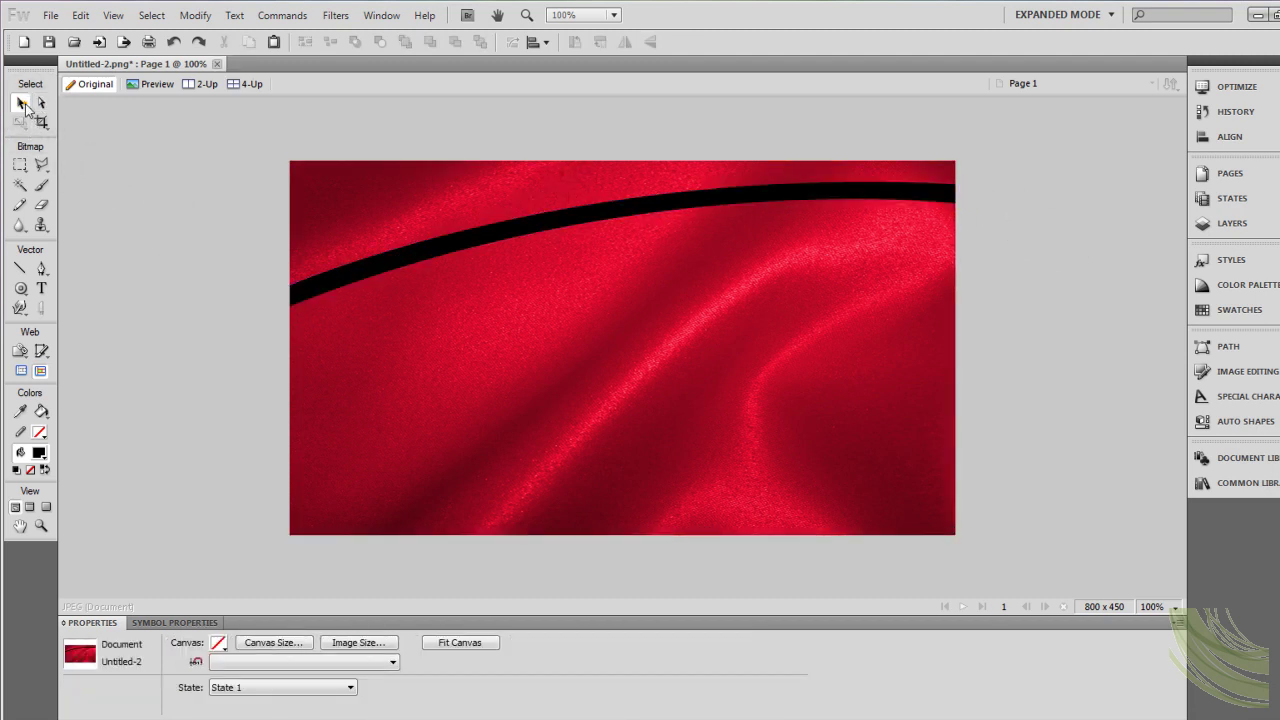
# Draw a closed Pen shape following the band's curve over the canvas top, filled black.
pyautogui.click(43, 268)
pyautogui.click(277, 297)
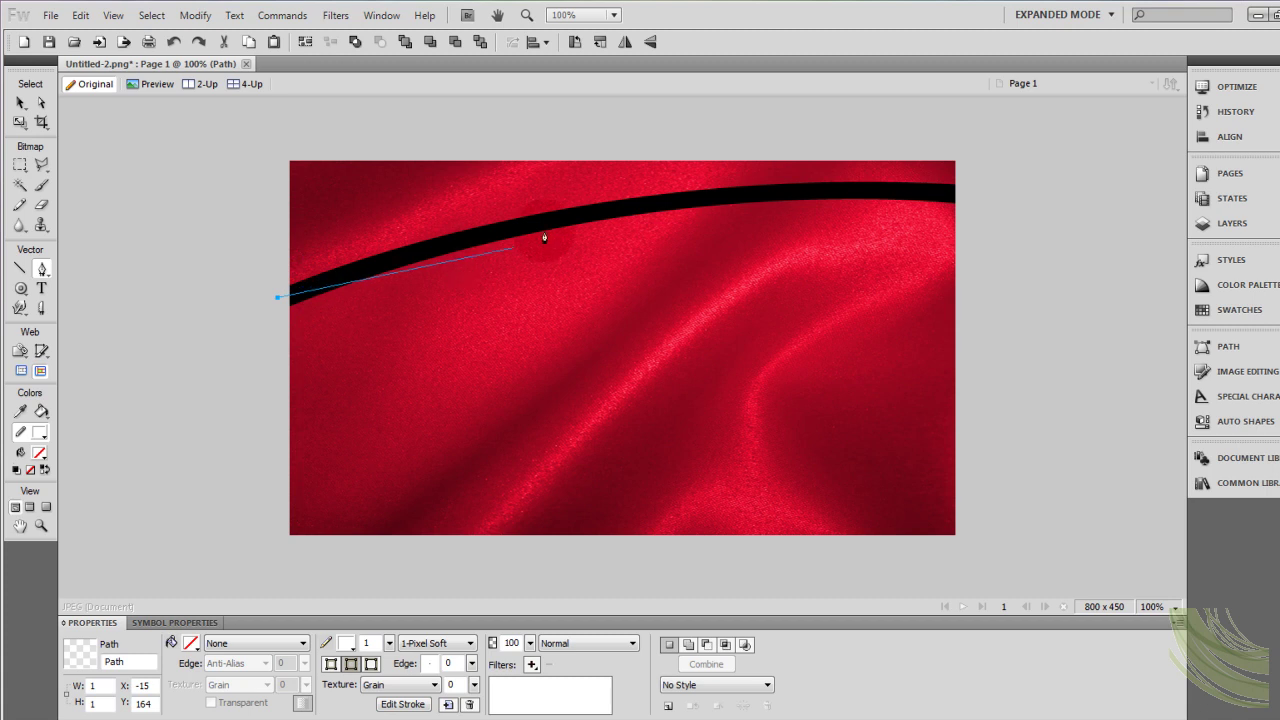
pyautogui.moveTo(966, 200)
pyautogui.mouseDown()
pyautogui.moveTo(1230, 218)
pyautogui.moveTo(1279, 240)
pyautogui.mouseUp()
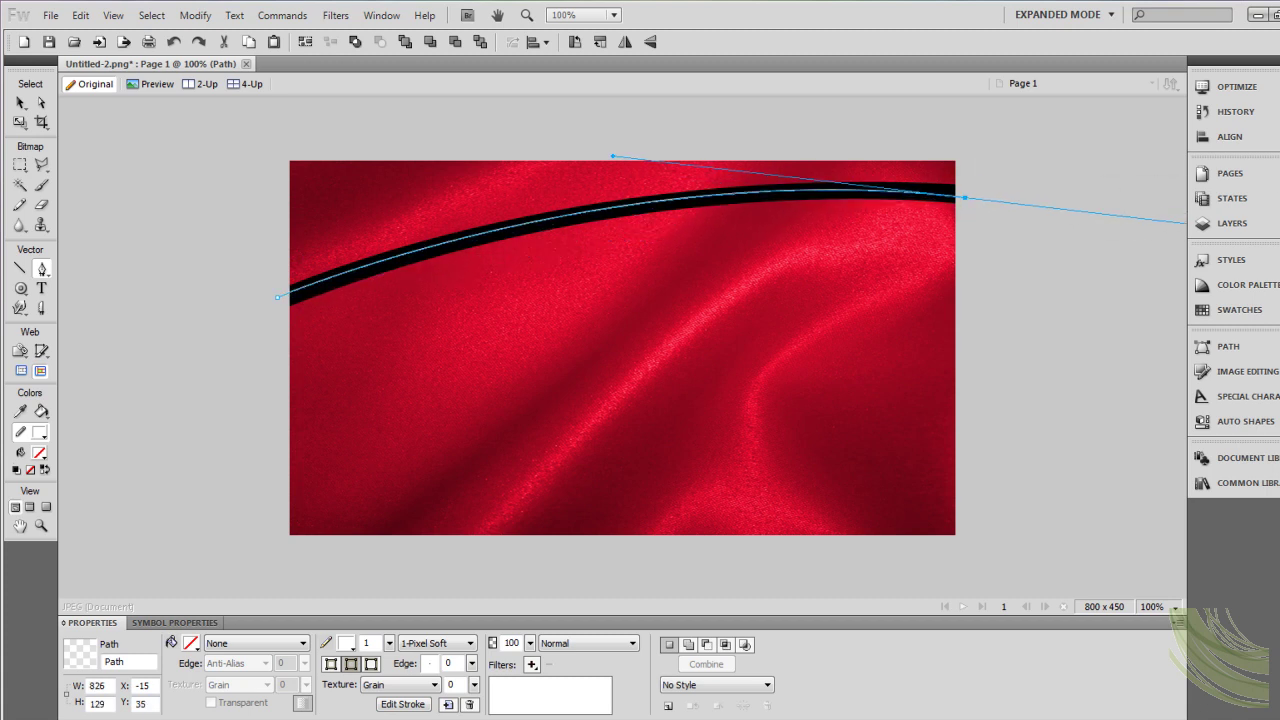
pyautogui.click(965, 201)
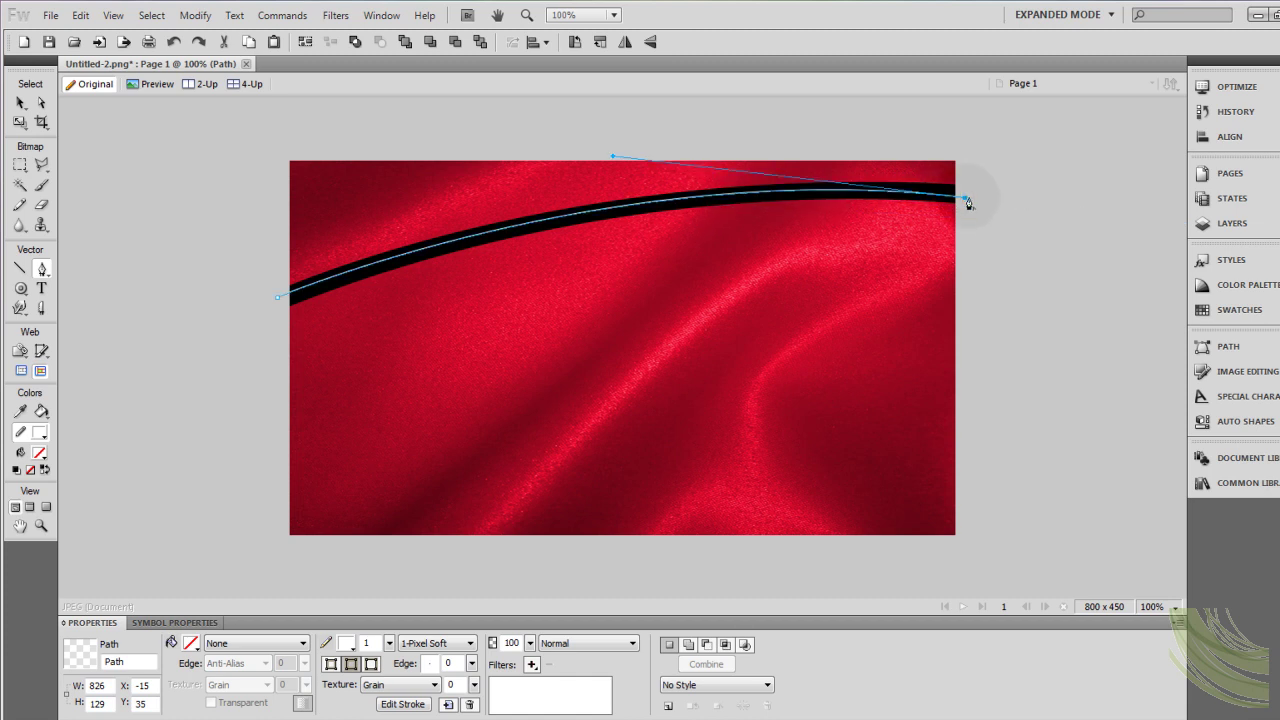
pyautogui.moveTo(965, 150); pyautogui.dragTo(315, 143)
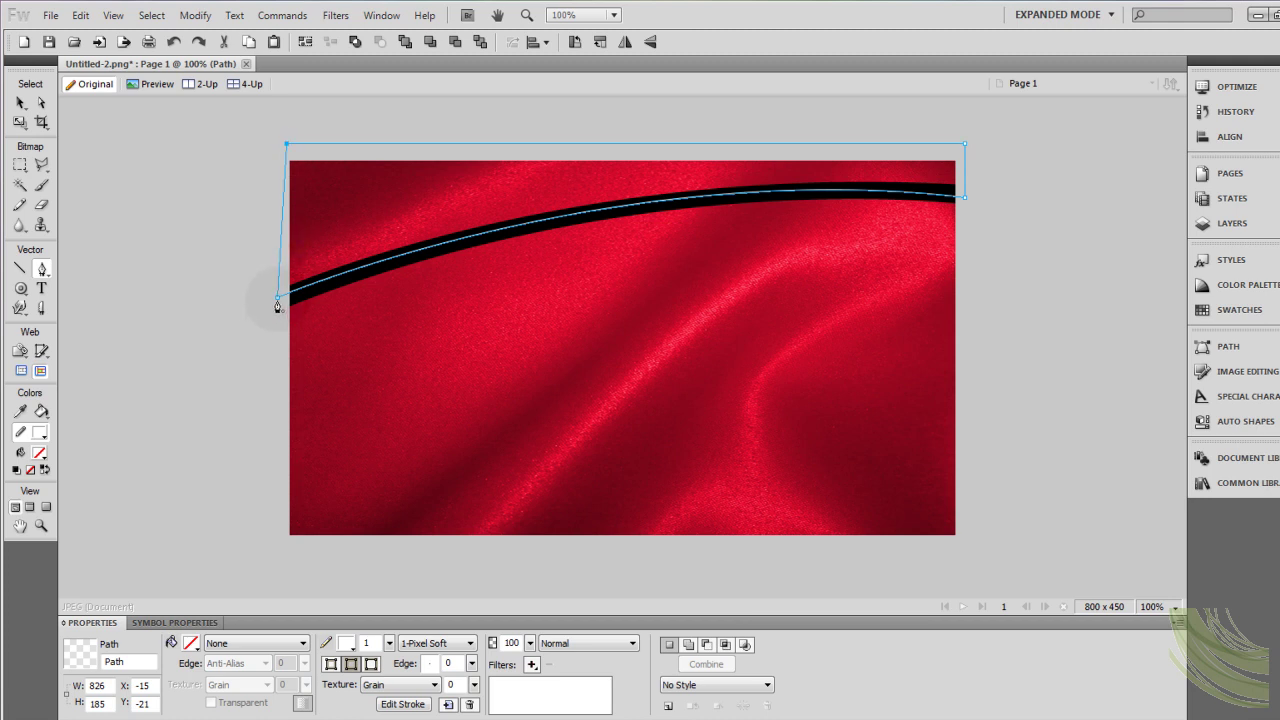
pyautogui.hotkey('ctrl', 'shift', 'x')
# Change the top shape's fill to a Satin gradient.
pyautogui.press('v')
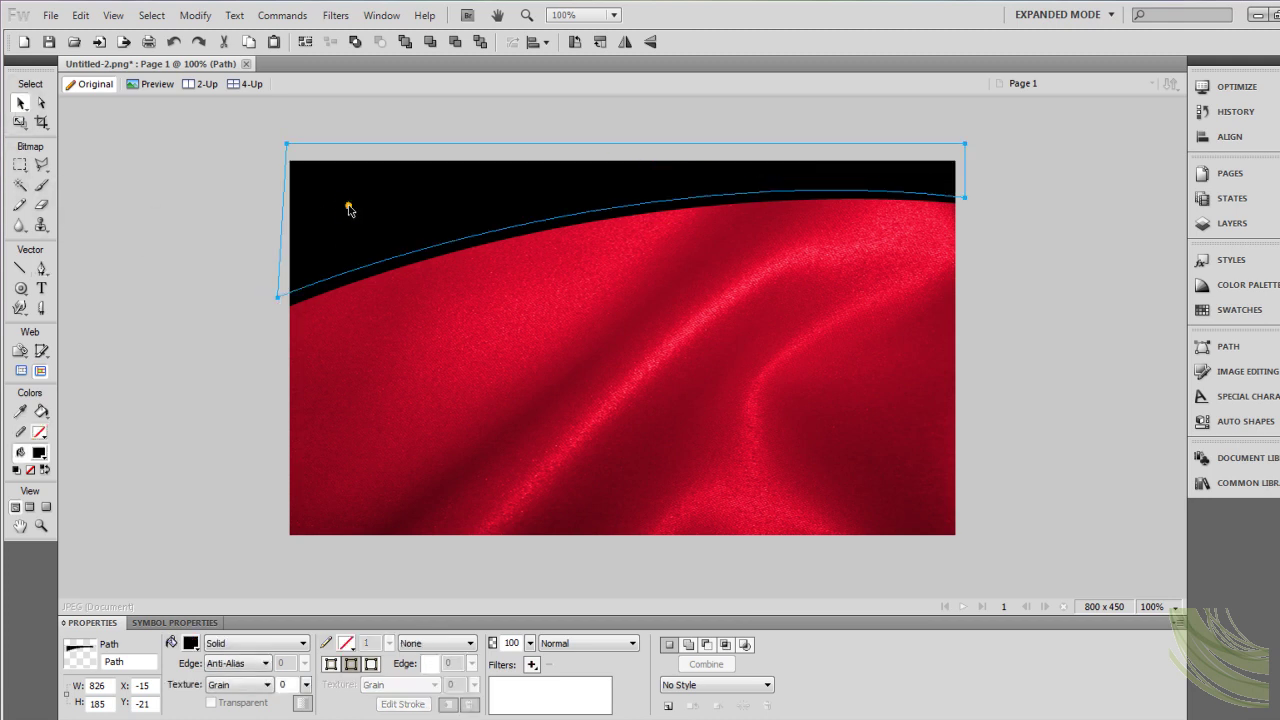
pyautogui.click(244, 645)
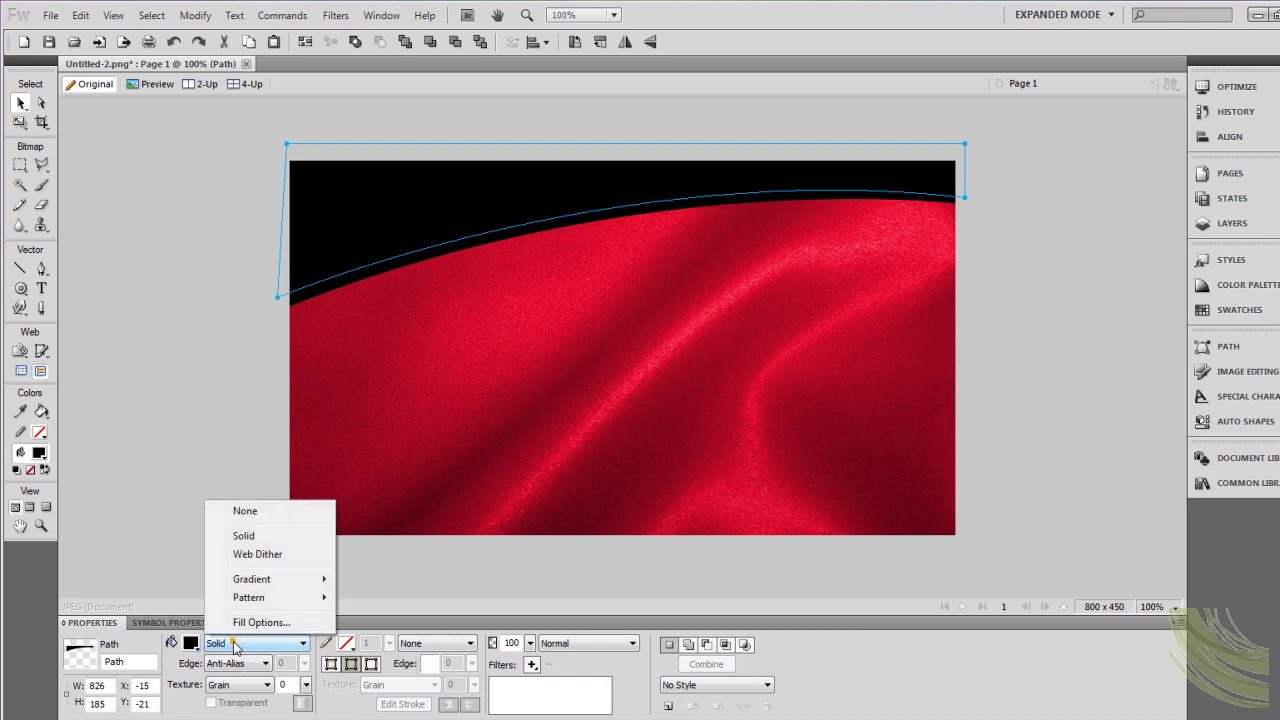
pyautogui.moveTo(290, 579)
pyautogui.click(345, 649)
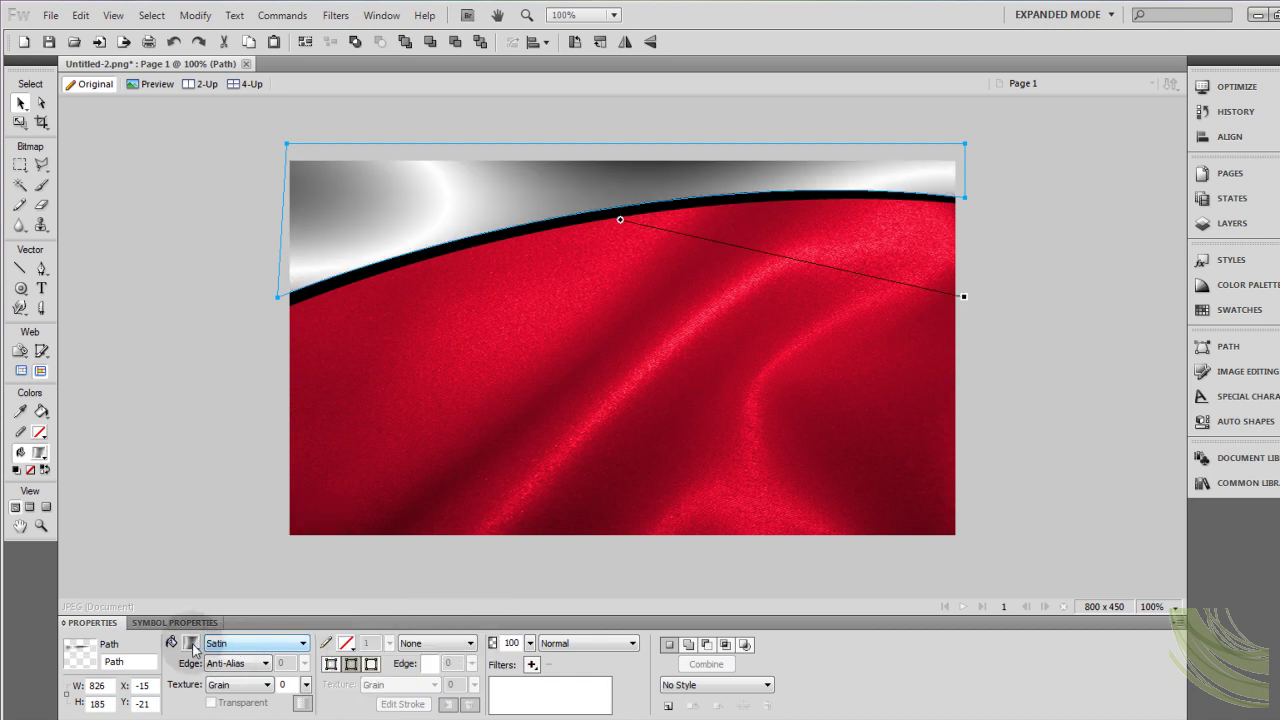
pyautogui.click(190, 644)
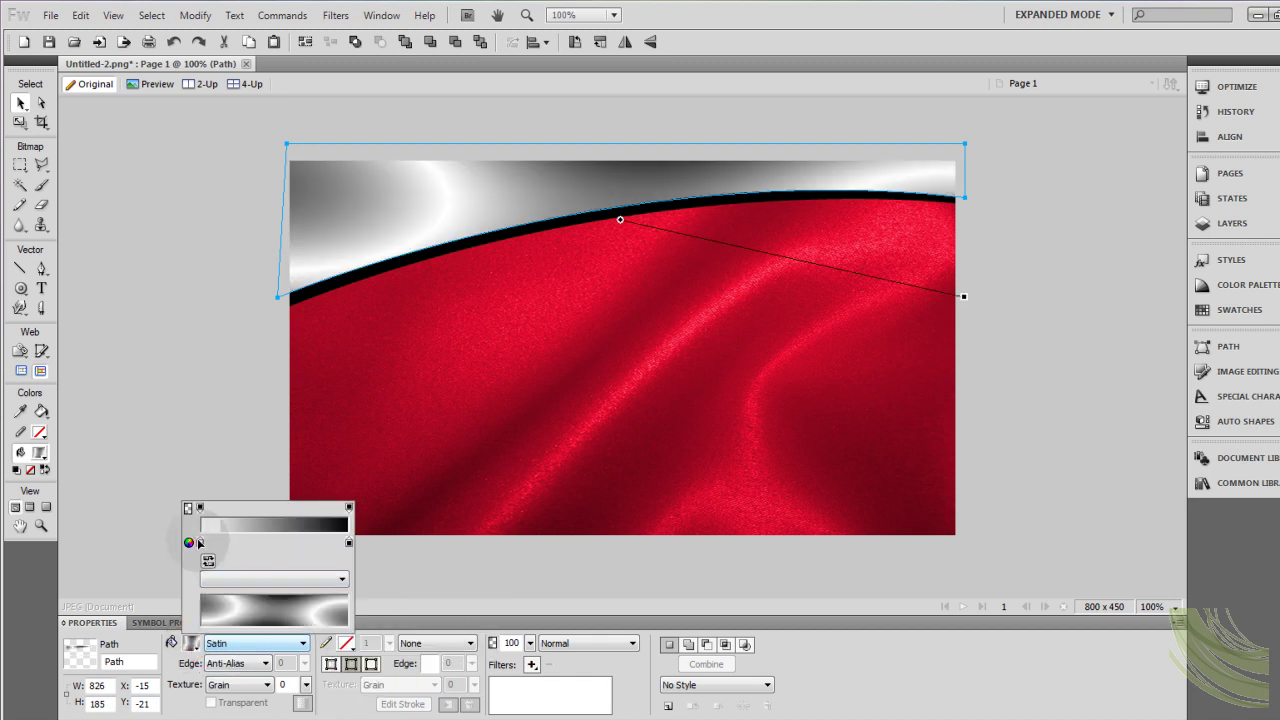
# Make the first gradient stop a rich gold and save it as a custom colour.
pyautogui.click(199, 541)
pyautogui.click(322, 323)
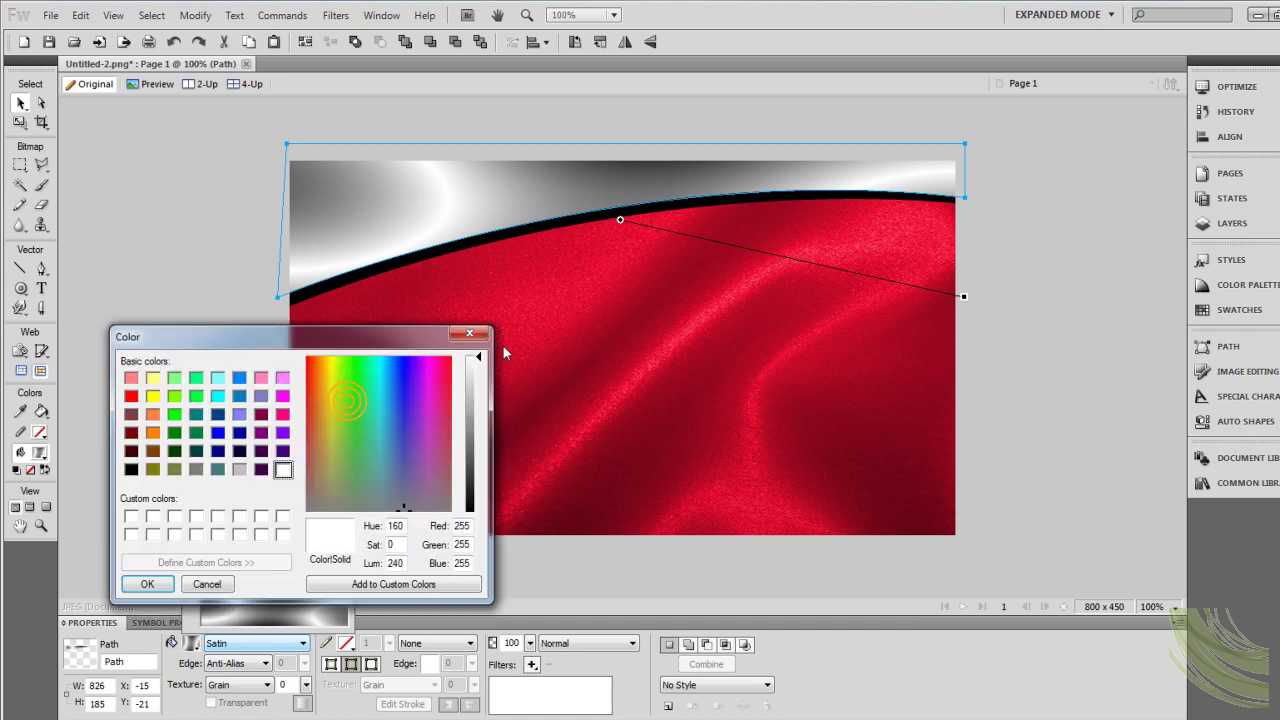
pyautogui.click(327, 359)
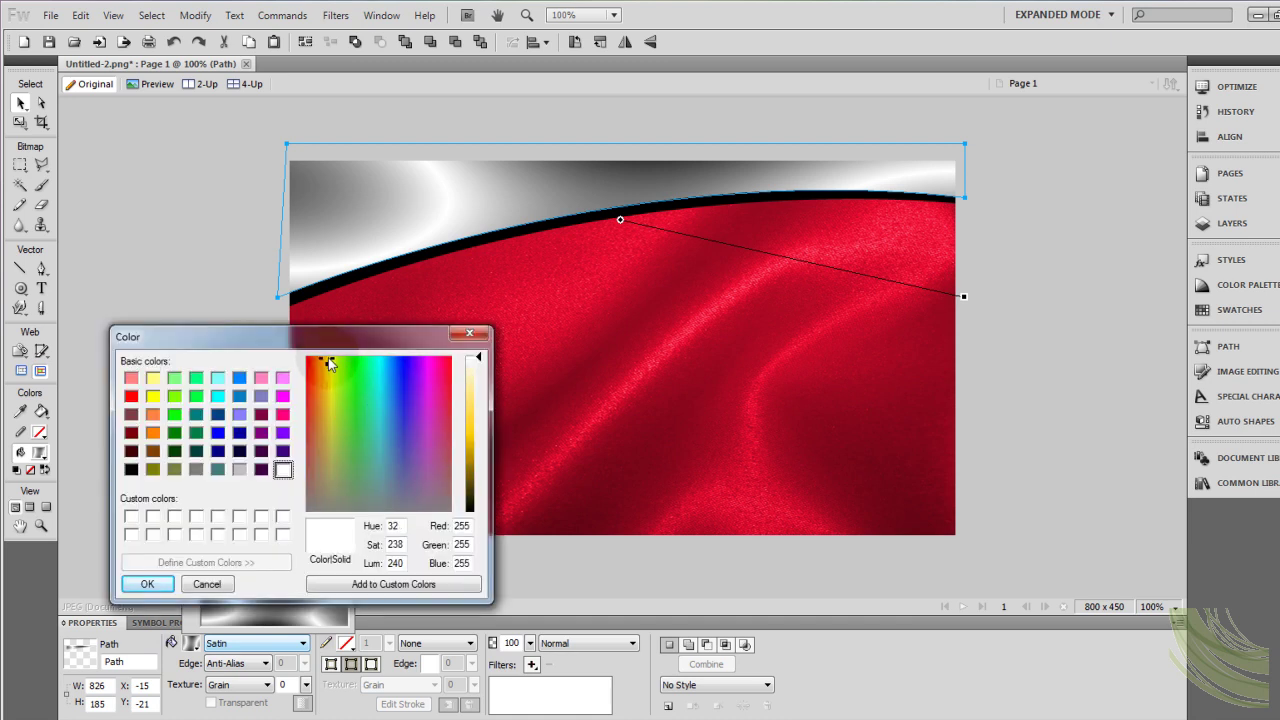
pyautogui.moveTo(478, 370); pyautogui.dragTo(478, 443)
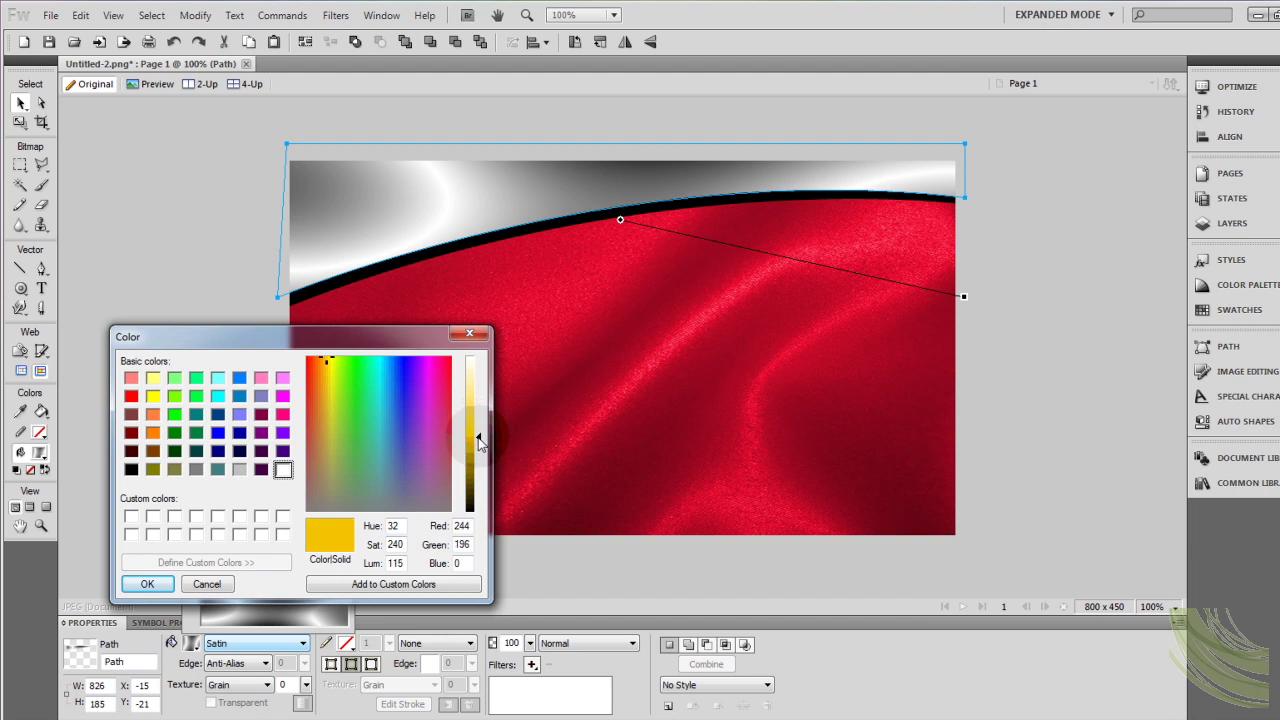
pyautogui.click(147, 584)
pyautogui.click(201, 541)
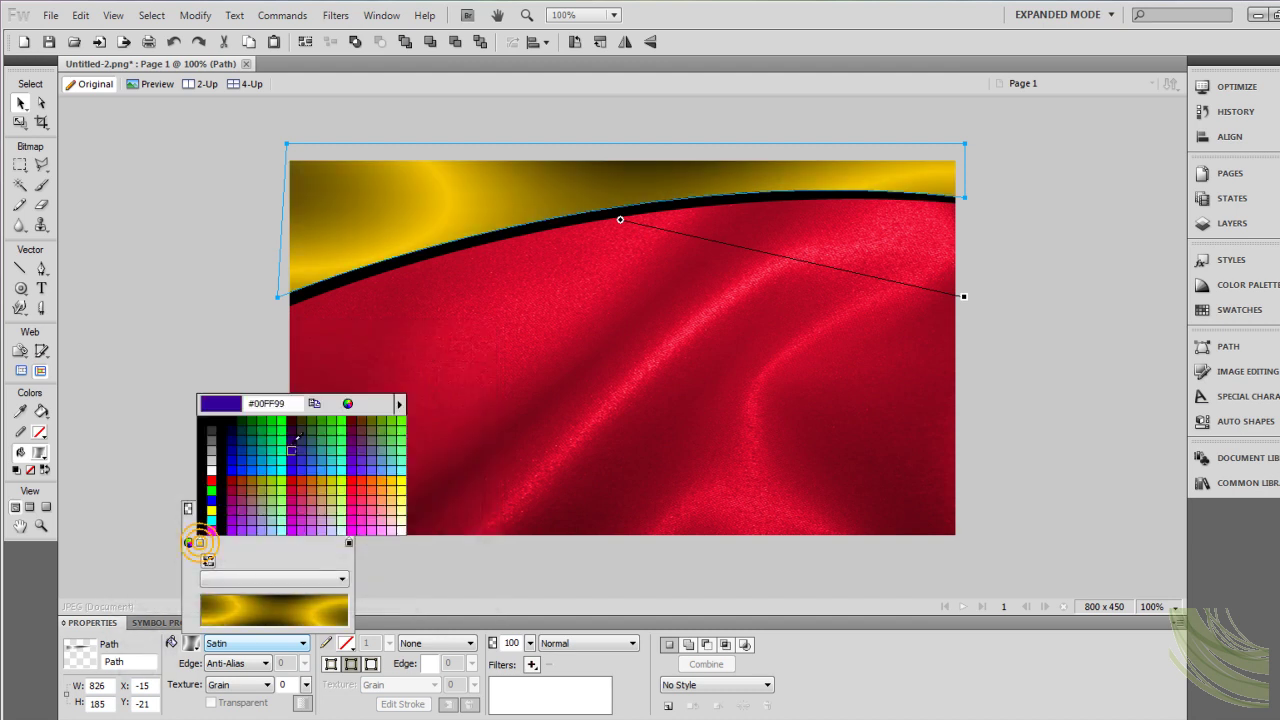
pyautogui.click(349, 406)
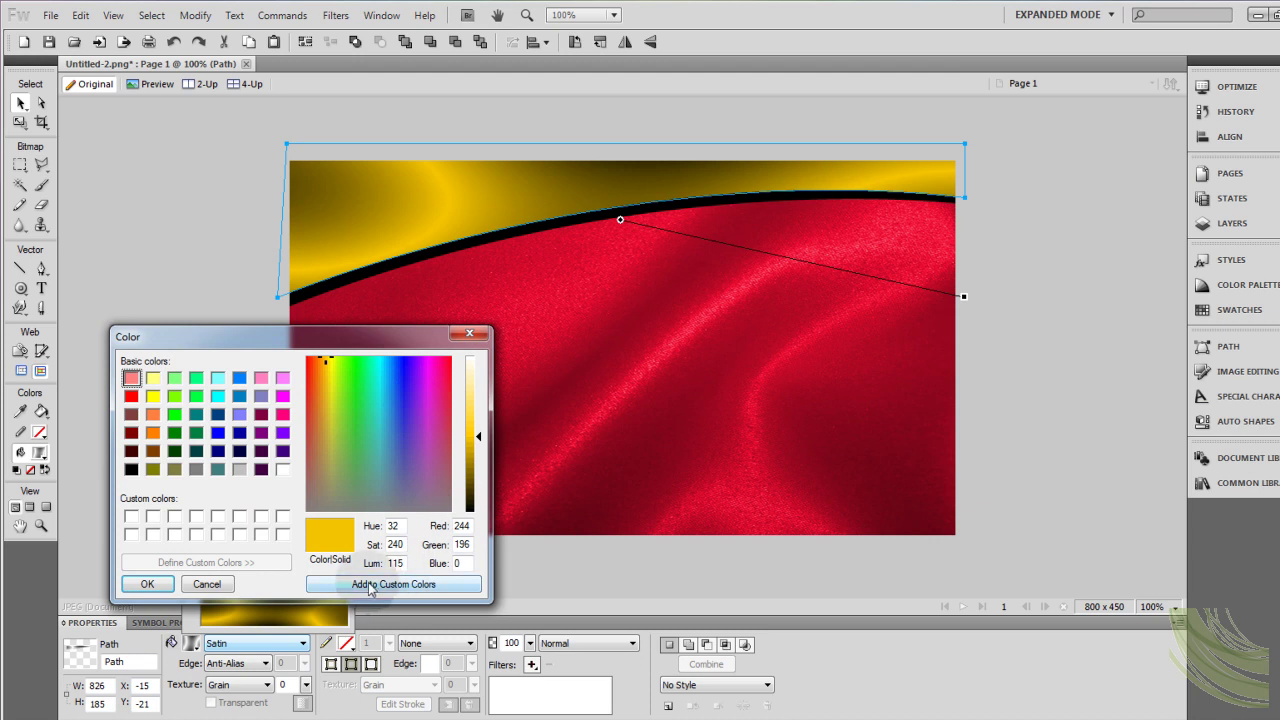
pyautogui.click(393, 584)
pyautogui.click(132, 518)
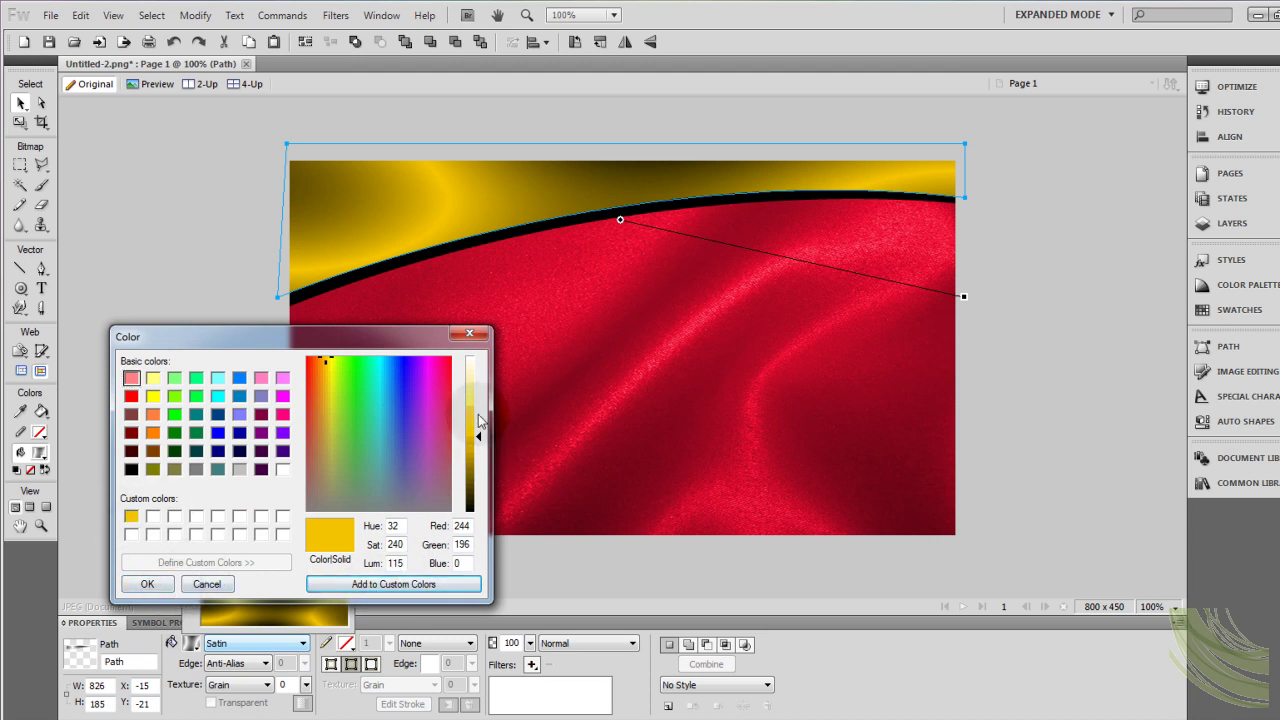
pyautogui.click(152, 584)
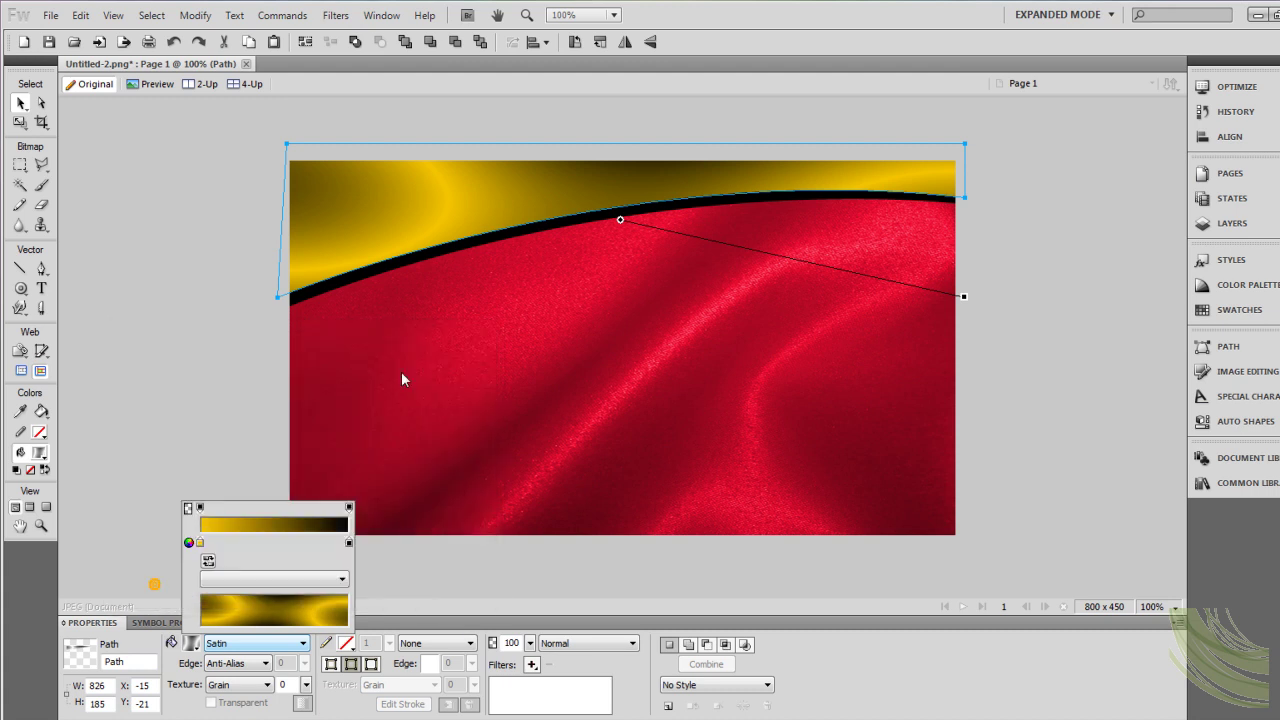
# Set the right stop to a darker gold and the left stop to pale gold.
pyautogui.click(349, 543)
pyautogui.click(500, 410)
pyautogui.click(280, 516)
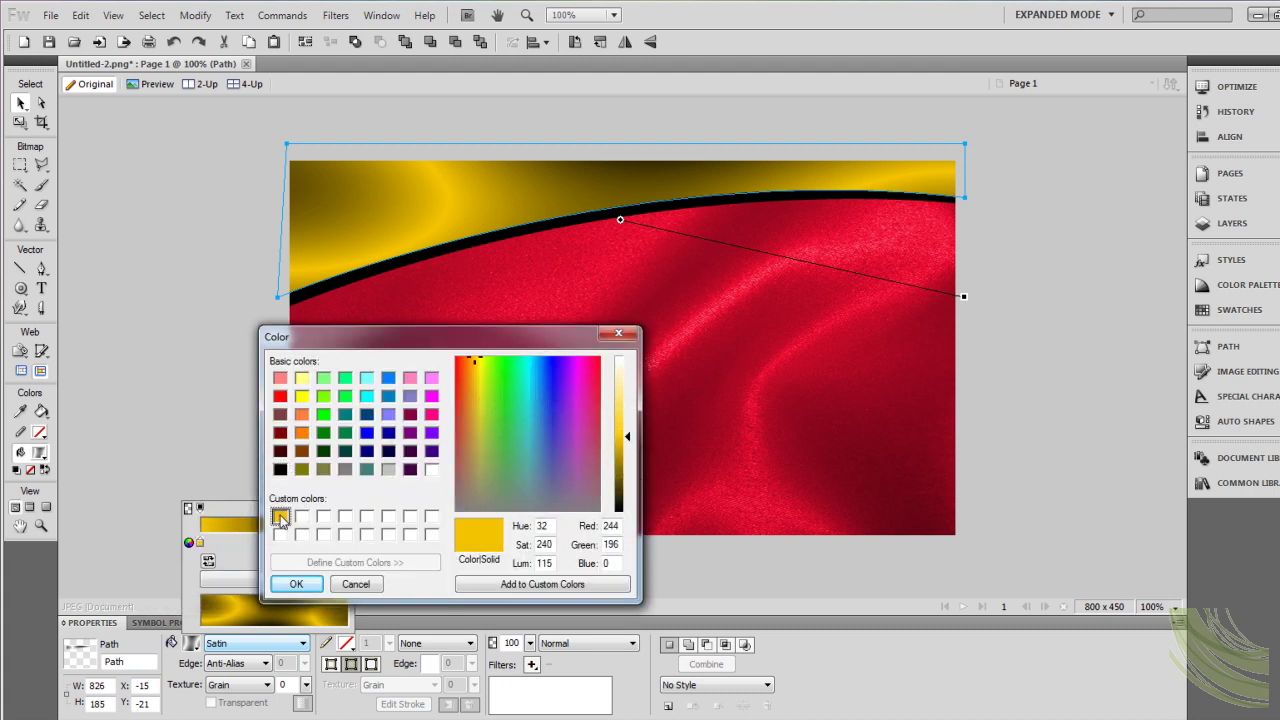
pyautogui.moveTo(627, 436); pyautogui.dragTo(628, 449)
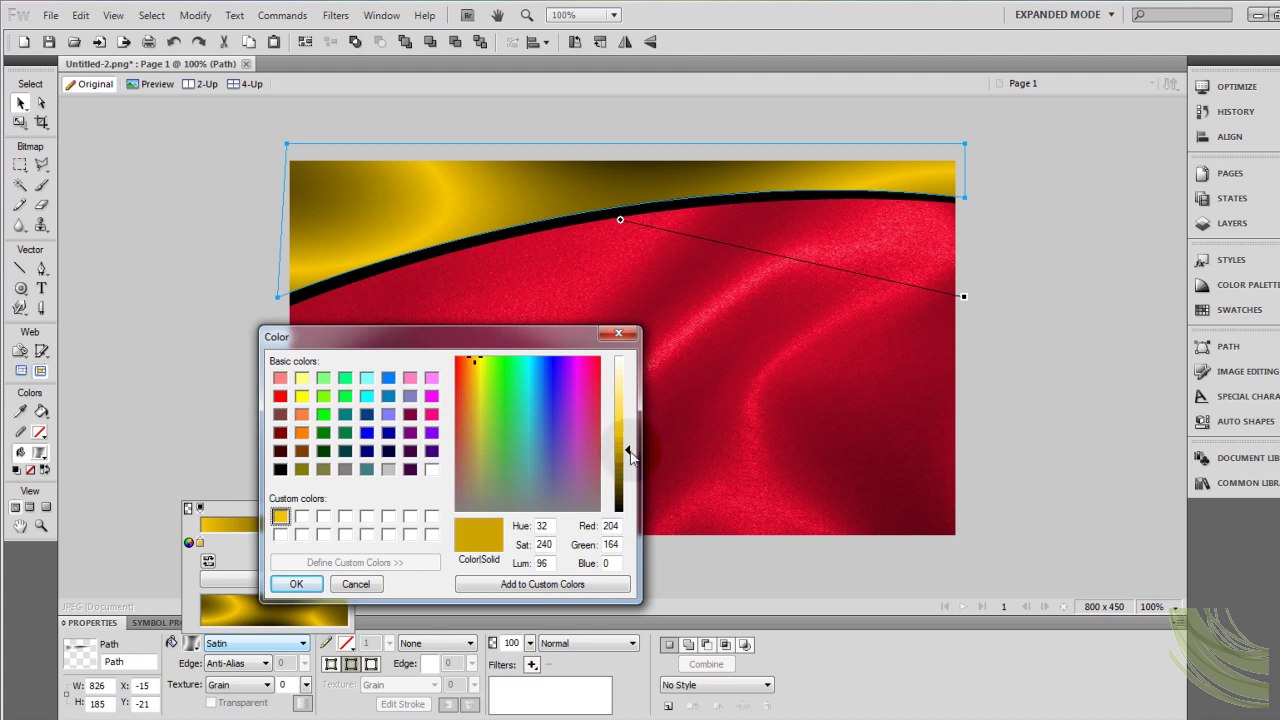
pyautogui.click(297, 584)
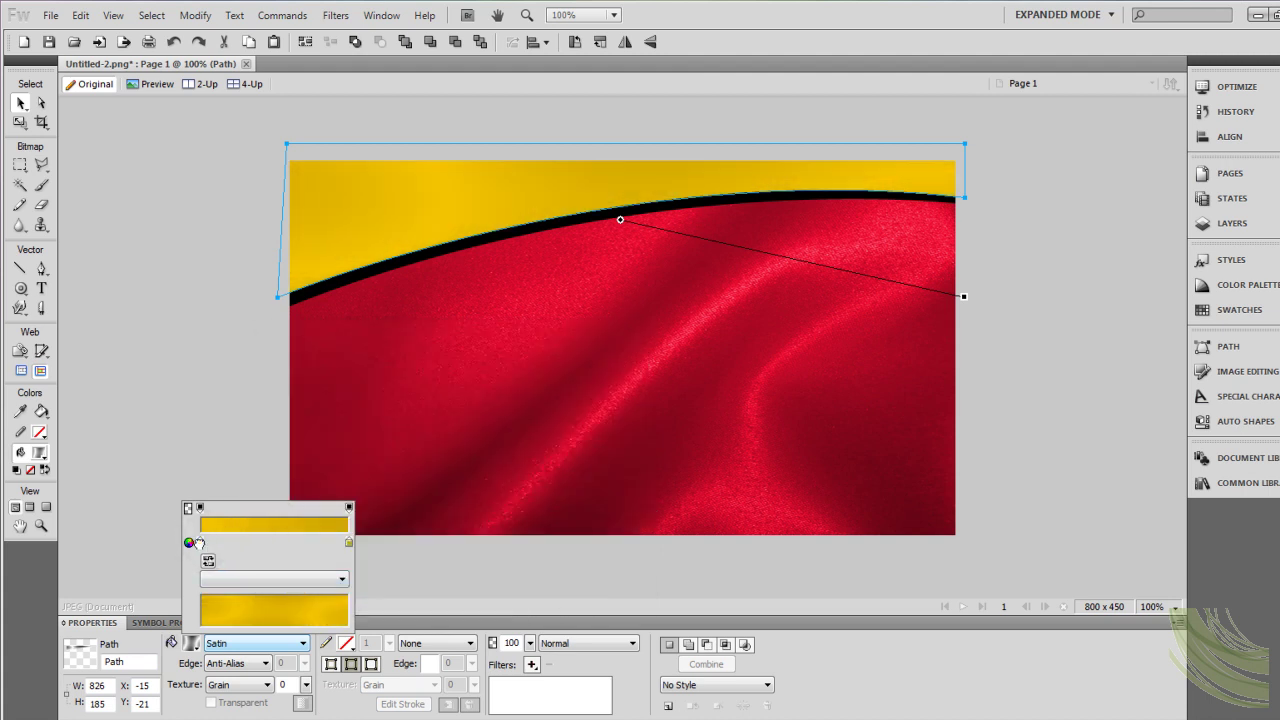
pyautogui.click(200, 543)
pyautogui.click(345, 325)
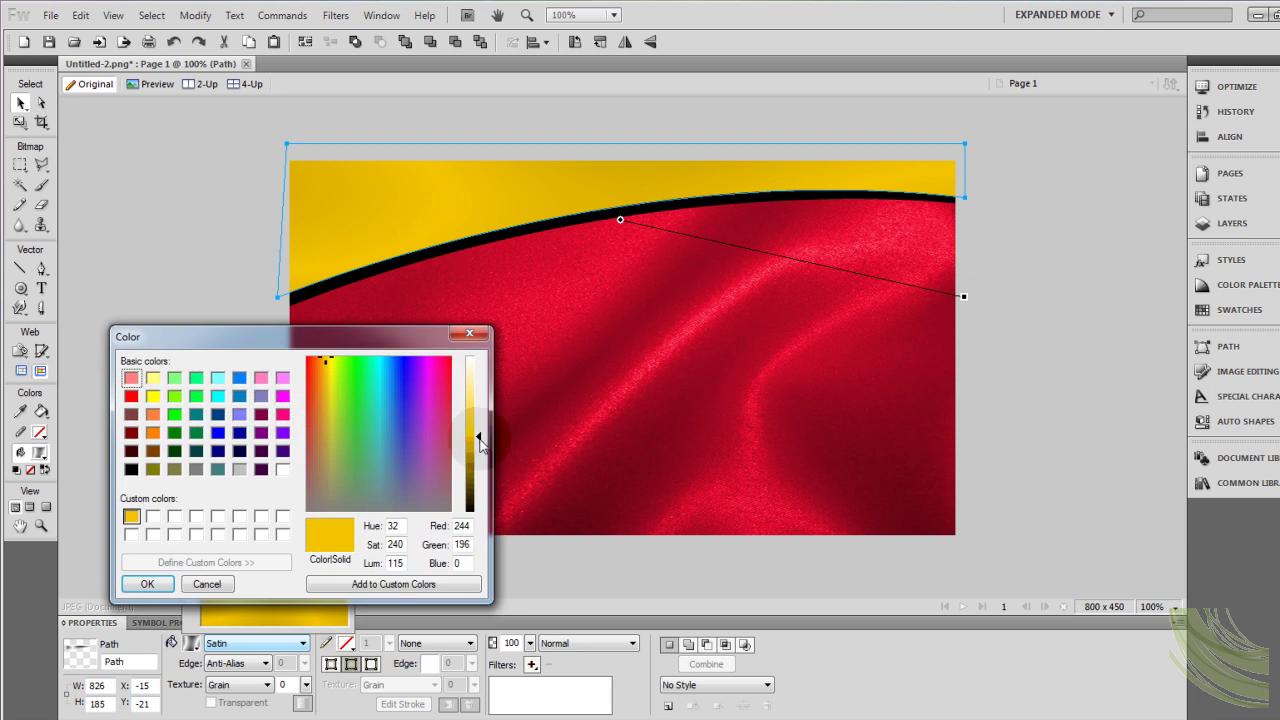
pyautogui.moveTo(481, 437); pyautogui.dragTo(481, 391)
pyautogui.click(150, 583)
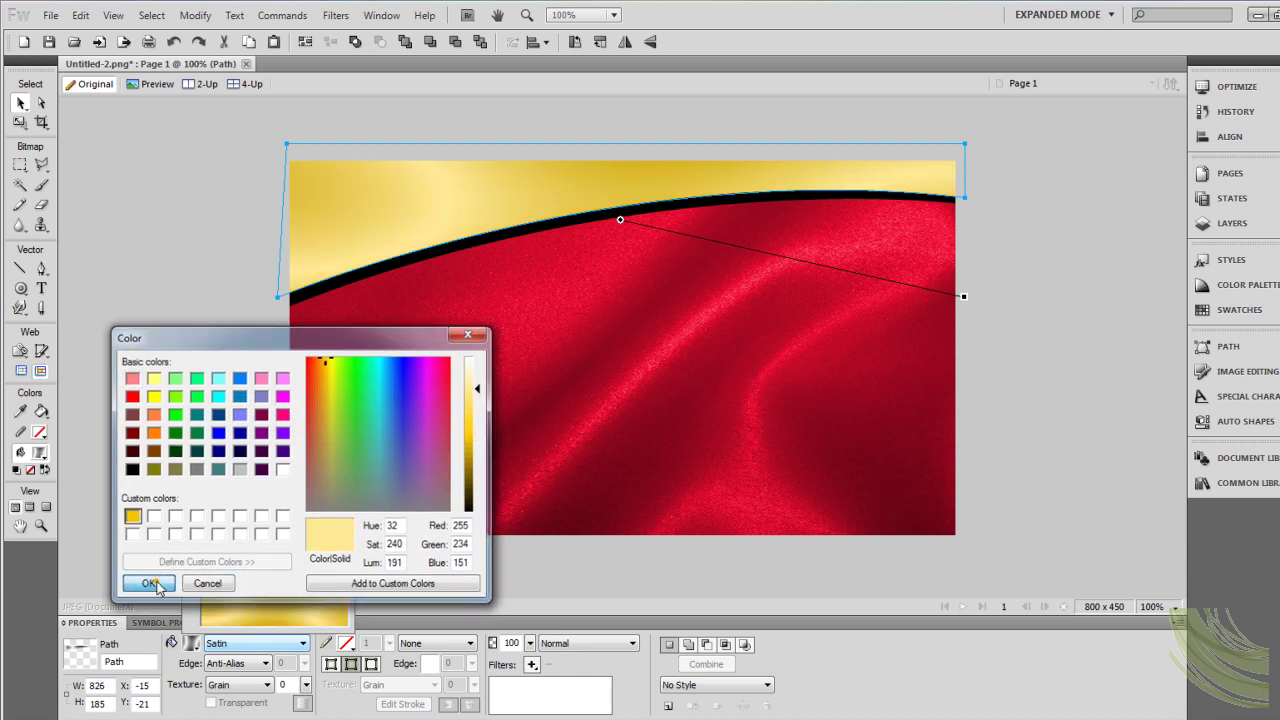
pyautogui.click(182, 277)
pyautogui.click(180, 280)
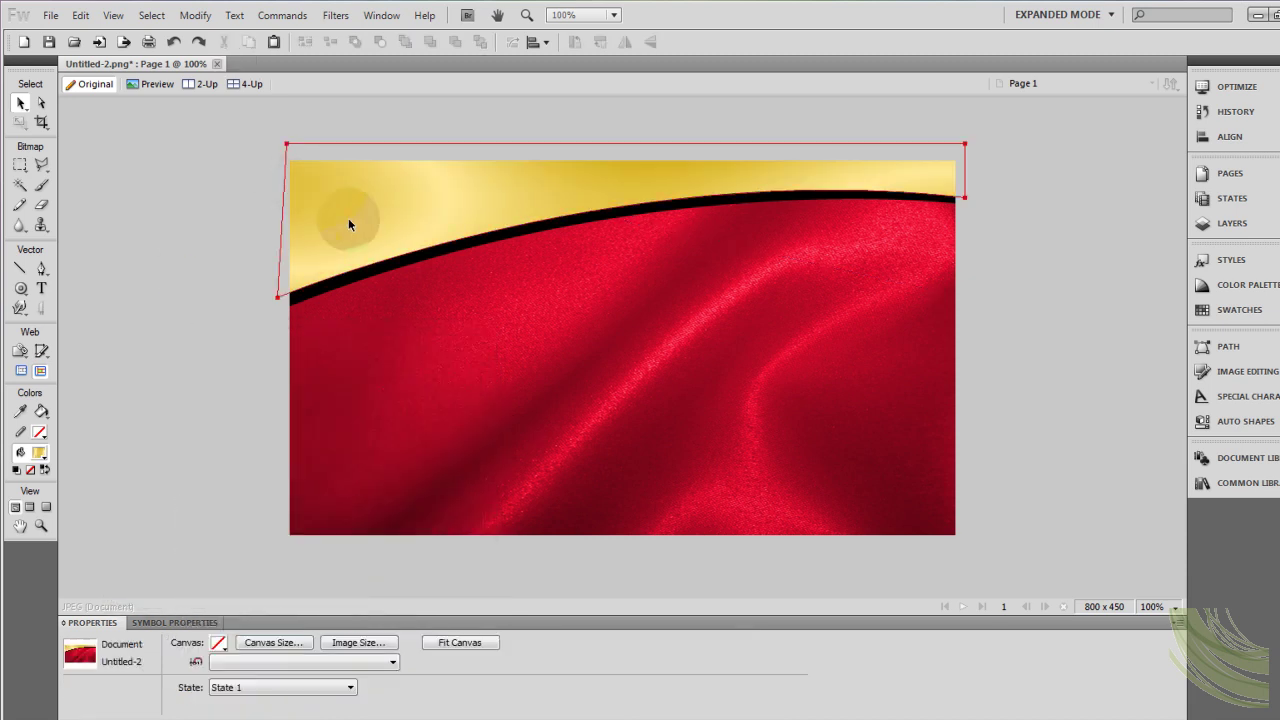
# Fill the curved band with the saved gold custom colour.
pyautogui.click(333, 287)
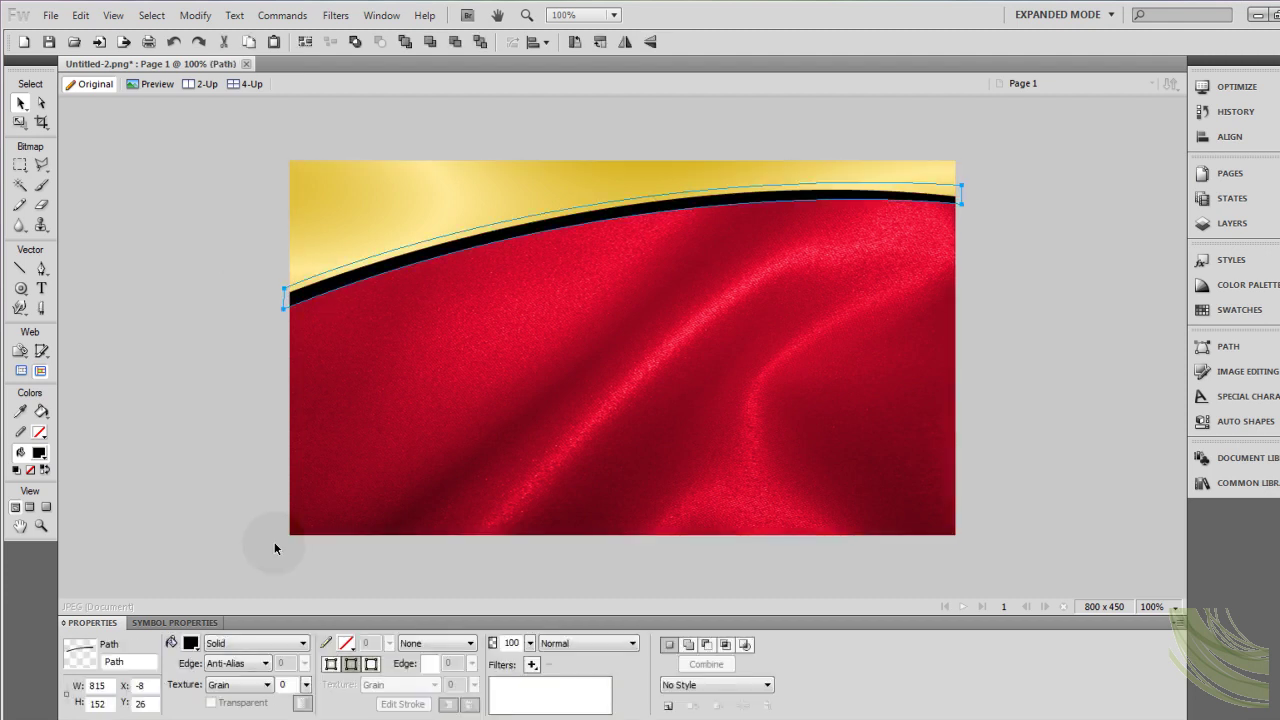
pyautogui.click(187, 644)
pyautogui.click(340, 503)
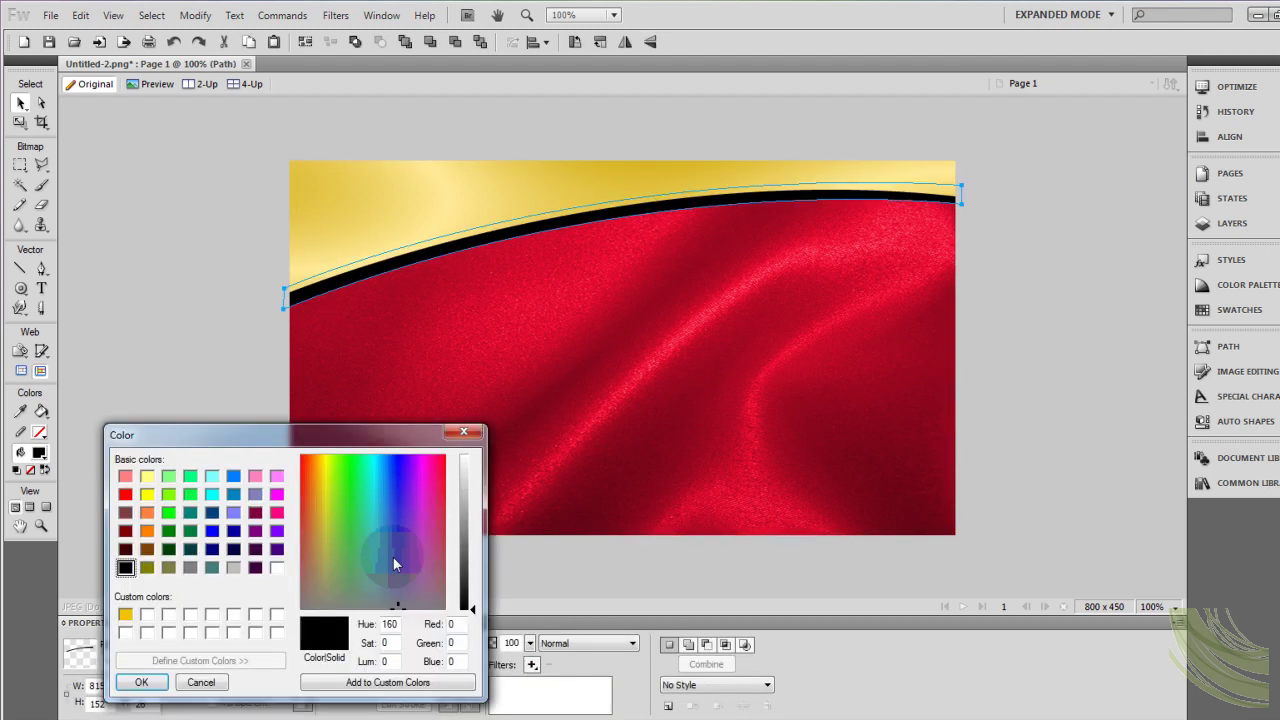
pyautogui.click(126, 614)
pyautogui.click(143, 681)
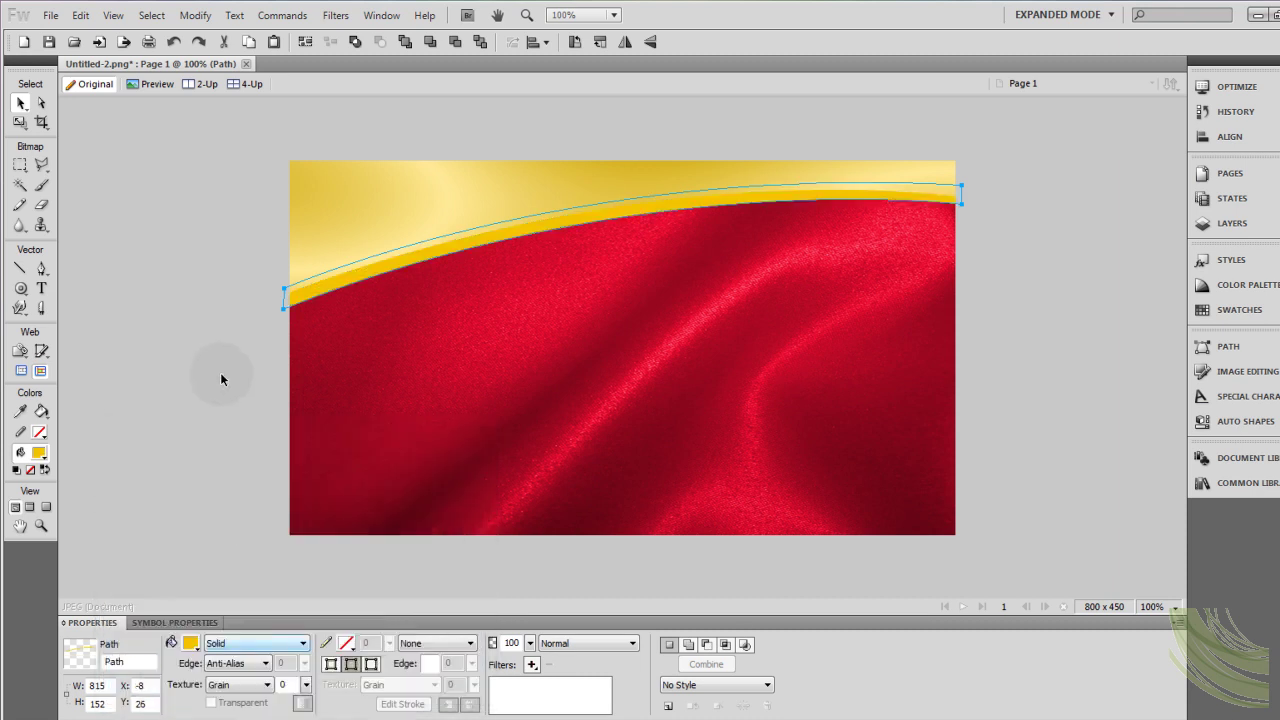
# Add two Inner Shadow filters to the gold band.
pyautogui.click(532, 666)
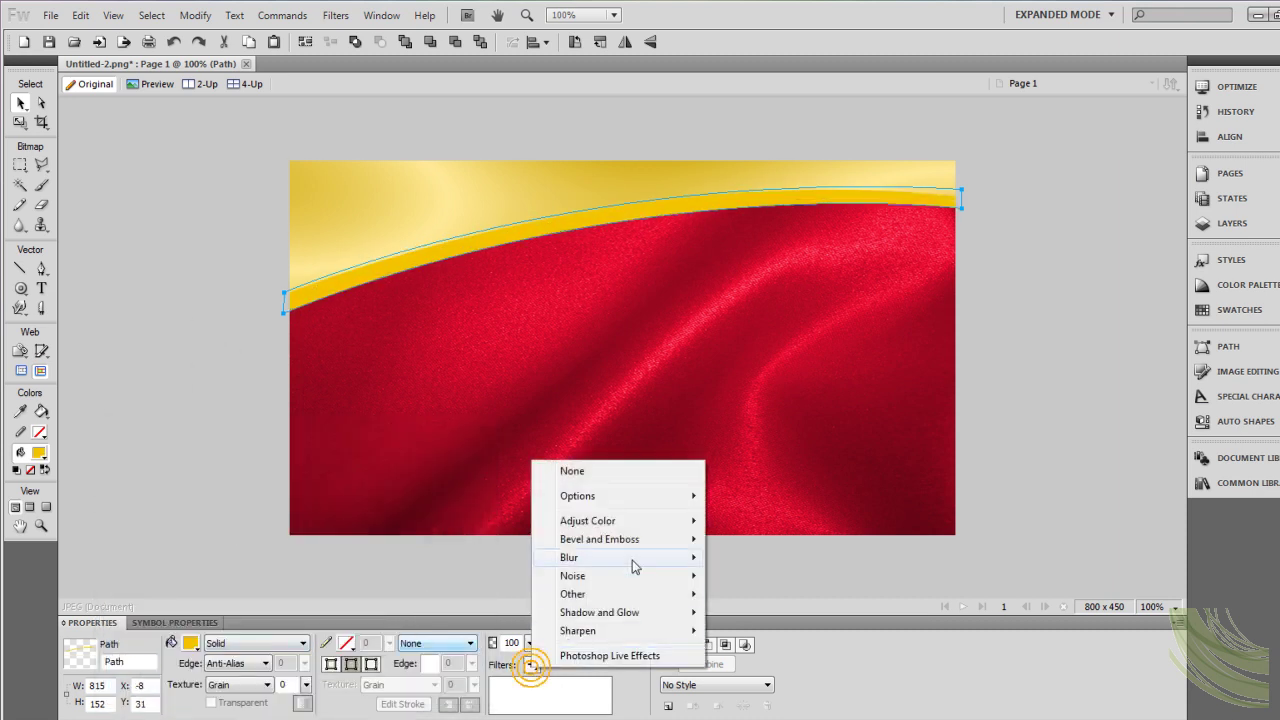
pyautogui.moveTo(637, 544)
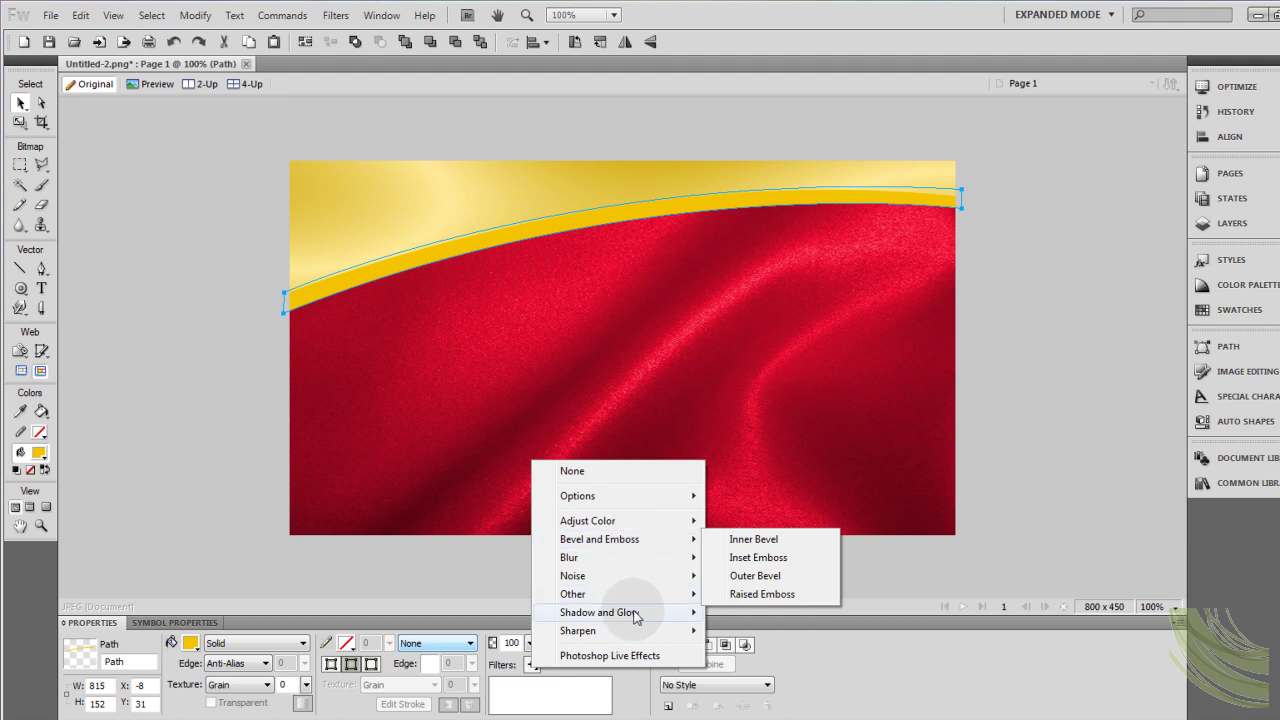
pyautogui.moveTo(635, 612)
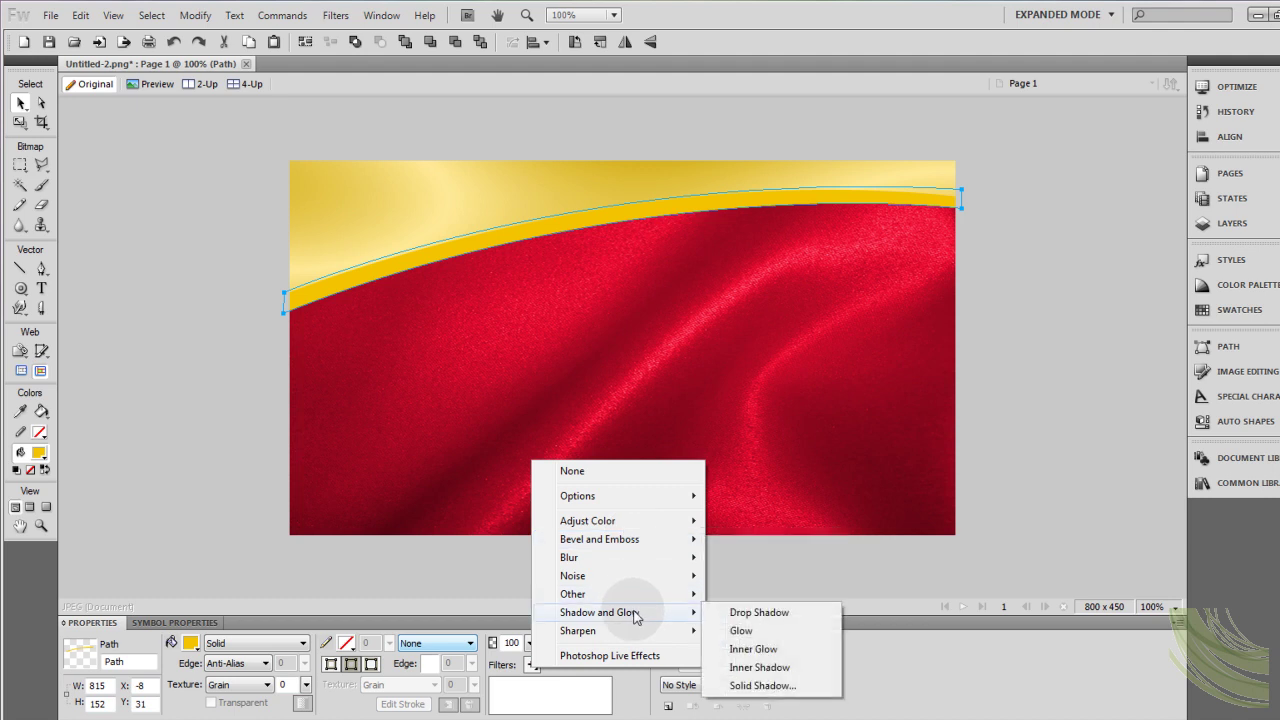
pyautogui.click(773, 667)
pyautogui.click(532, 665)
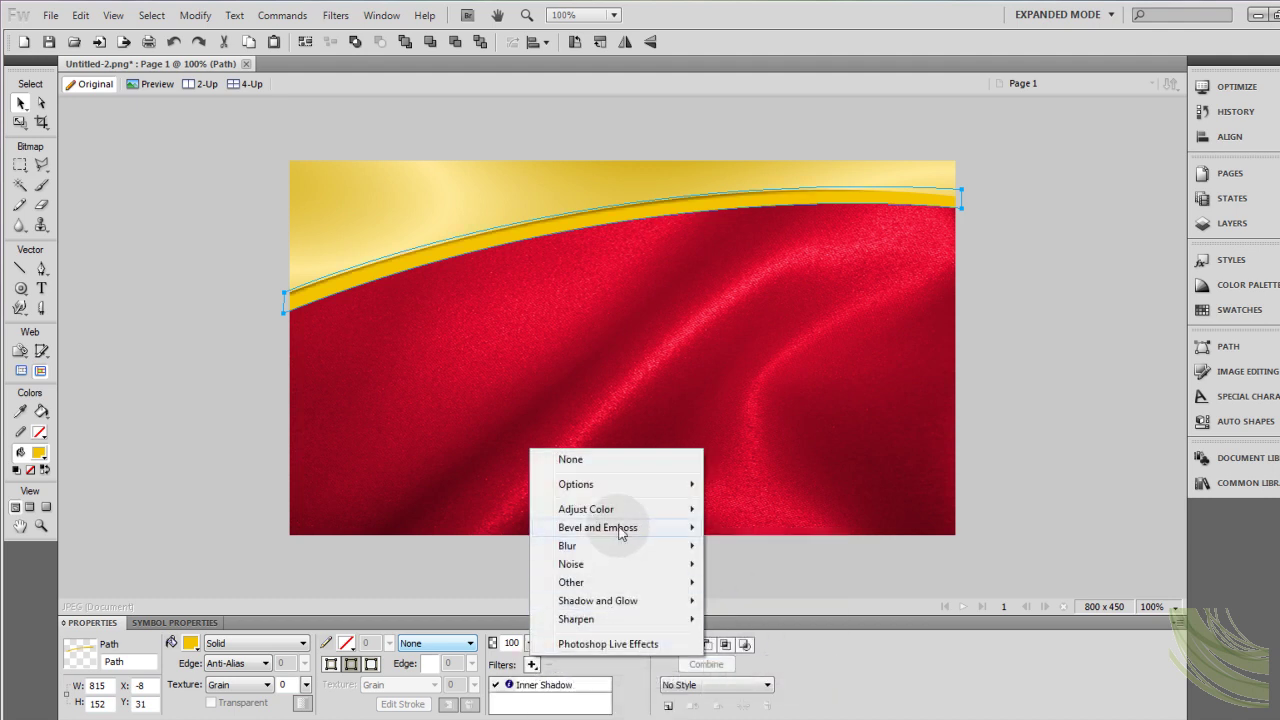
pyautogui.moveTo(623, 601)
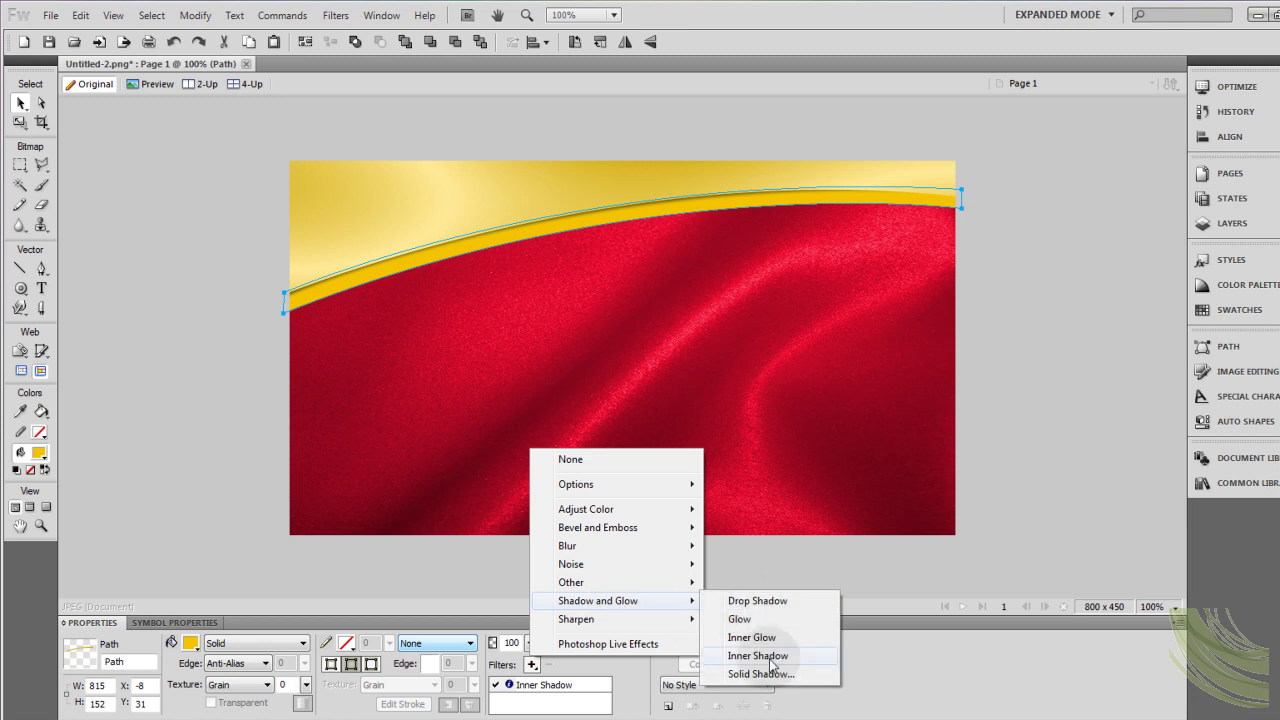
pyautogui.click(765, 655)
# Set the first inner shadow's angle to 121; make the second white with distance 5.
pyautogui.click(662, 686)
pyautogui.moveTo(662, 686); pyautogui.dragTo(606, 612)
pyautogui.moveTo(589, 665); pyautogui.dragTo(664, 659)
pyautogui.click(208, 346)
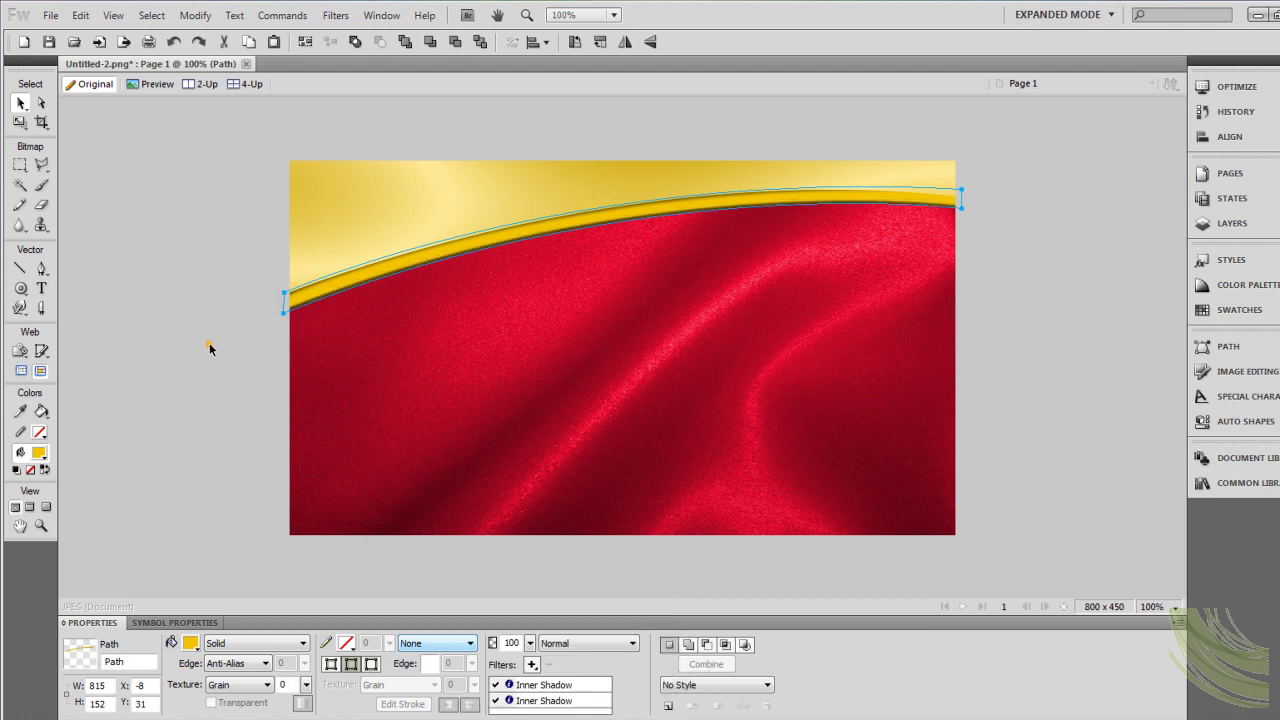
pyautogui.click(509, 700)
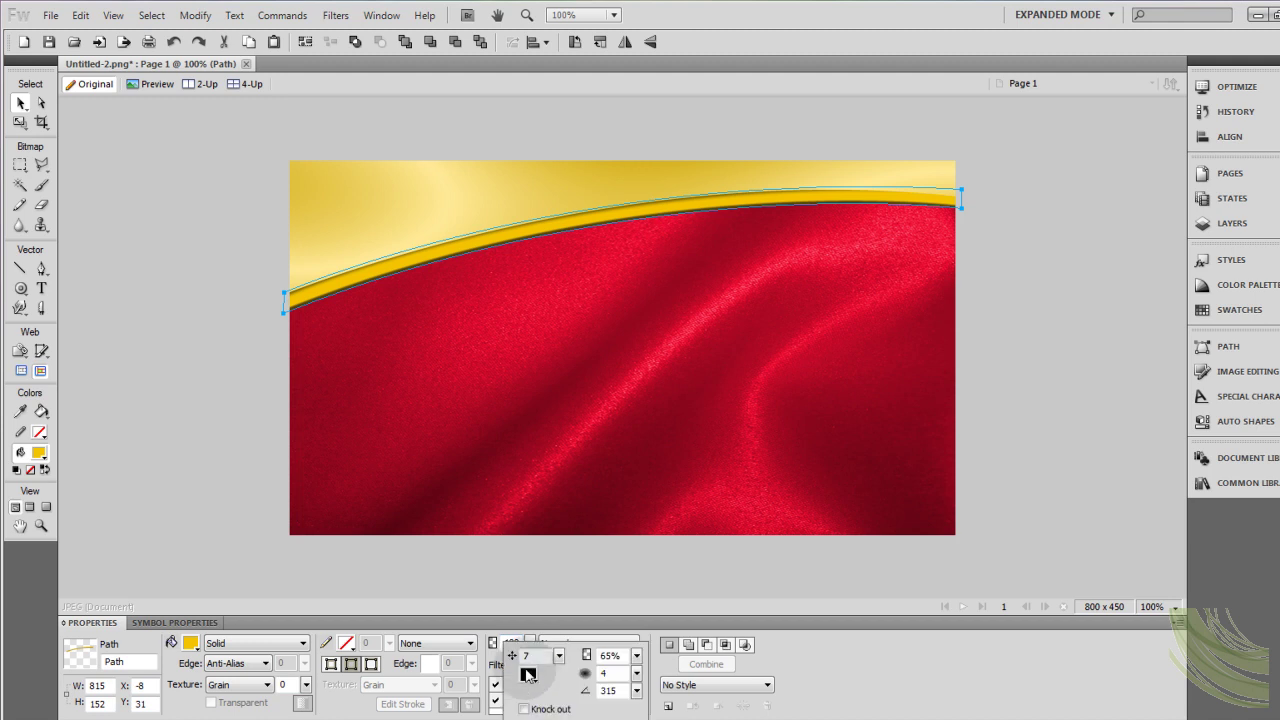
pyautogui.click(528, 674)
pyautogui.click(546, 602)
pyautogui.moveTo(559, 655); pyautogui.dragTo(643, 637)
# Nudge the gold band alone with the arrow keys to sit on the gold shape's edge.
pyautogui.click(278, 375)
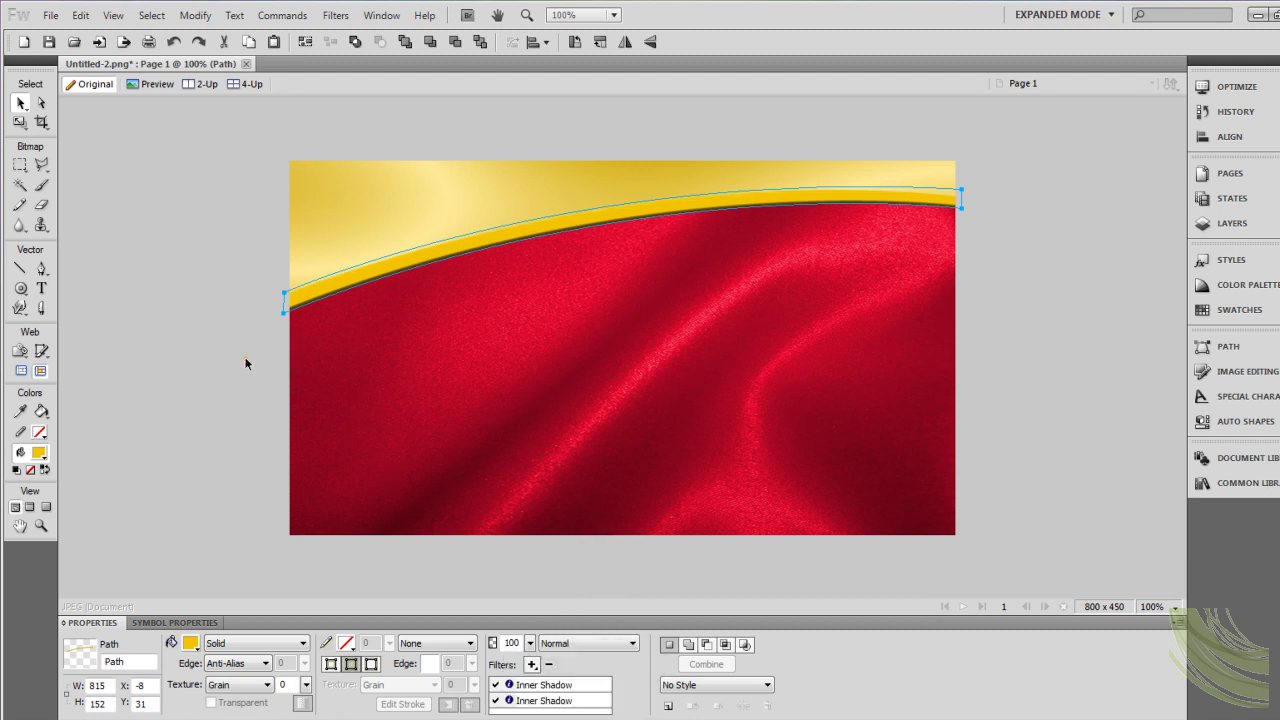
pyautogui.click(334, 294)
pyautogui.hotkey('shift', 'Down')
pyautogui.press('Down')
pyautogui.press('Down')
pyautogui.press('Down')
pyautogui.press('Down')
pyautogui.press('Down')
pyautogui.click(143, 335)
pyautogui.click(331, 293)
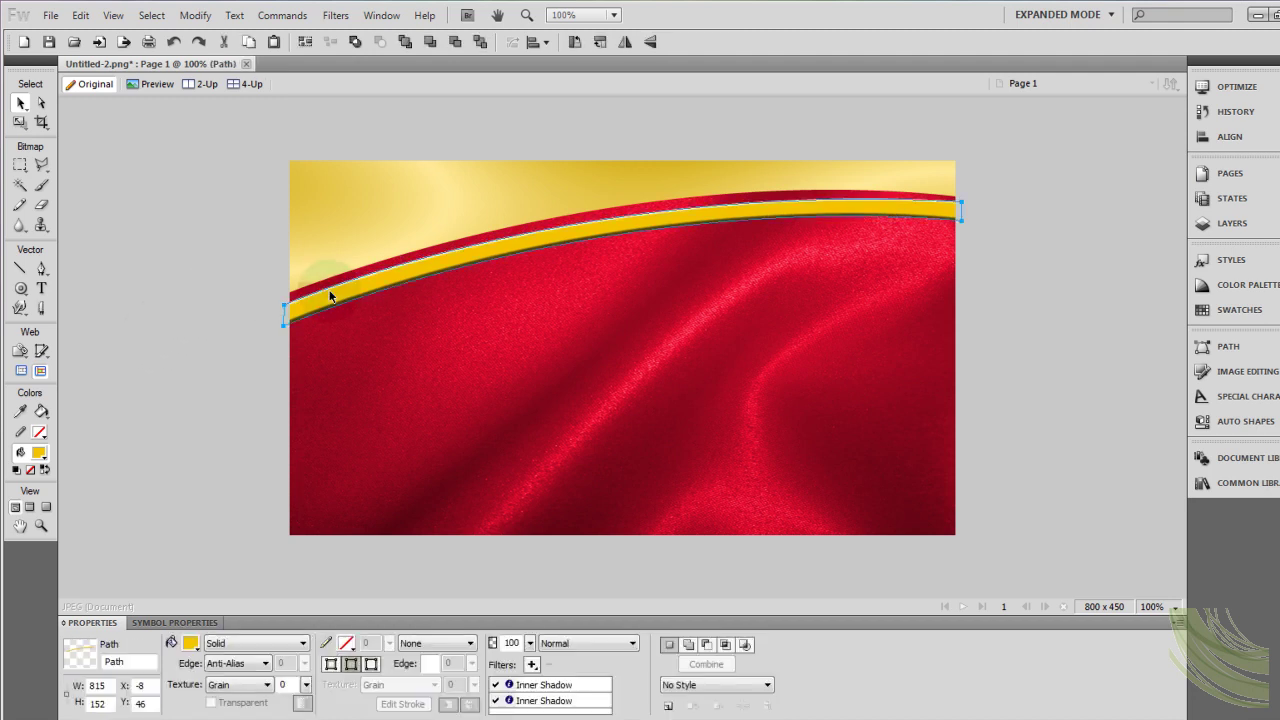
pyautogui.press('Up')
pyautogui.press('Up')
pyautogui.press('Up')
pyautogui.press('Up')
pyautogui.press('Up')
pyautogui.press('Up')
pyautogui.press('Up')
pyautogui.press('Up')
pyautogui.press('Up')
pyautogui.press('Up')
pyautogui.press('Up')
pyautogui.press('Up')
pyautogui.press('Up')
pyautogui.press('Up')
pyautogui.click(146, 349)
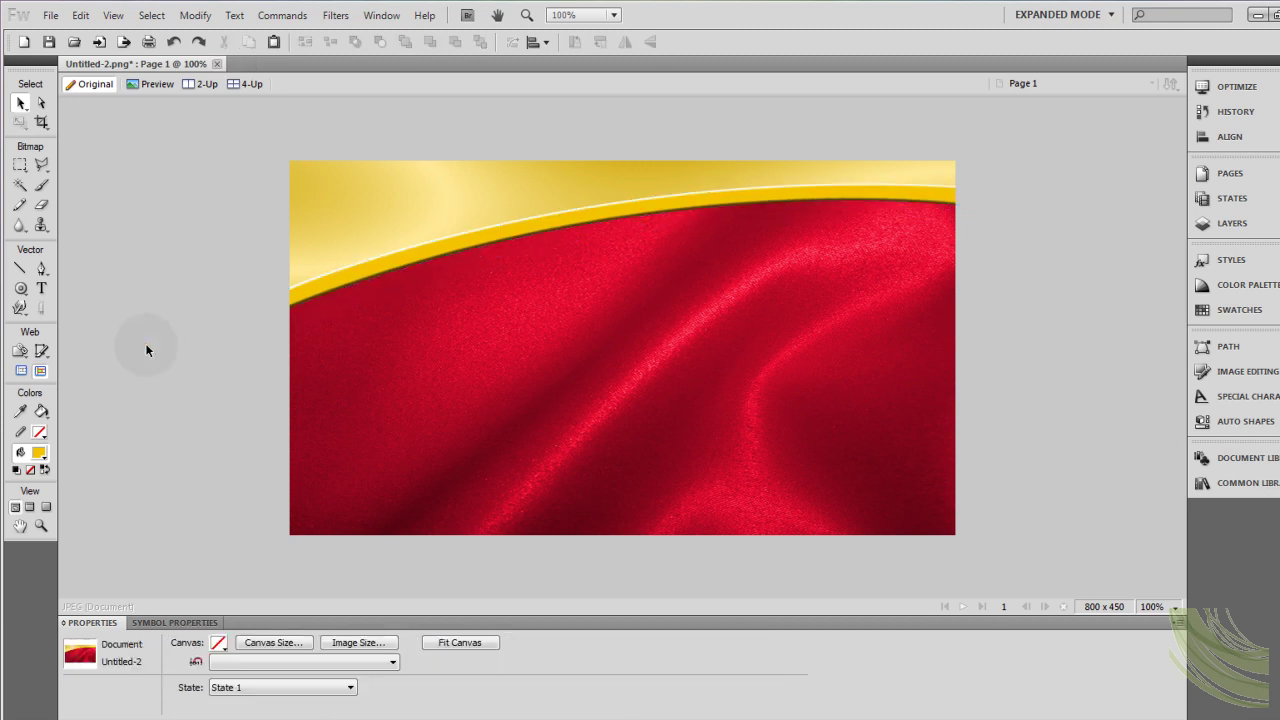
# Select the gold top shape and band together and nudge them up to Y −41.
pyautogui.click(333, 197)
pyautogui.keyDown('shift'); pyautogui.click(350, 284); pyautogui.keyUp('shift')
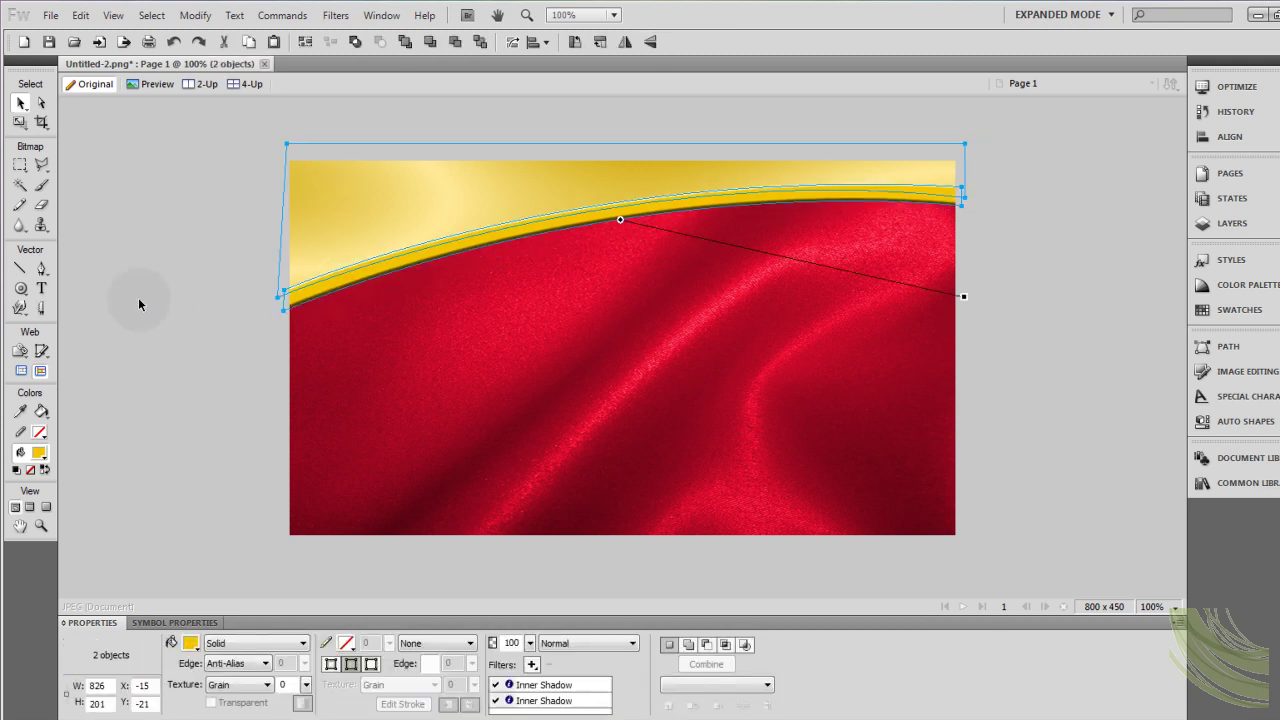
pyautogui.press('Up')
pyautogui.press('Up')
pyautogui.press('Up')
pyautogui.press('Up')
pyautogui.press('Up')
pyautogui.press('Up')
pyautogui.press('Up')
pyautogui.press('Up')
pyautogui.press('Up')
pyautogui.press('Up')
pyautogui.press('Up')
pyautogui.press('Up')
pyautogui.press('Up')
pyautogui.press('Up')
pyautogui.press('Up')
pyautogui.press('Up')
pyautogui.press('Up')
pyautogui.press('Up')
pyautogui.press('Up')
pyautogui.press('Up')
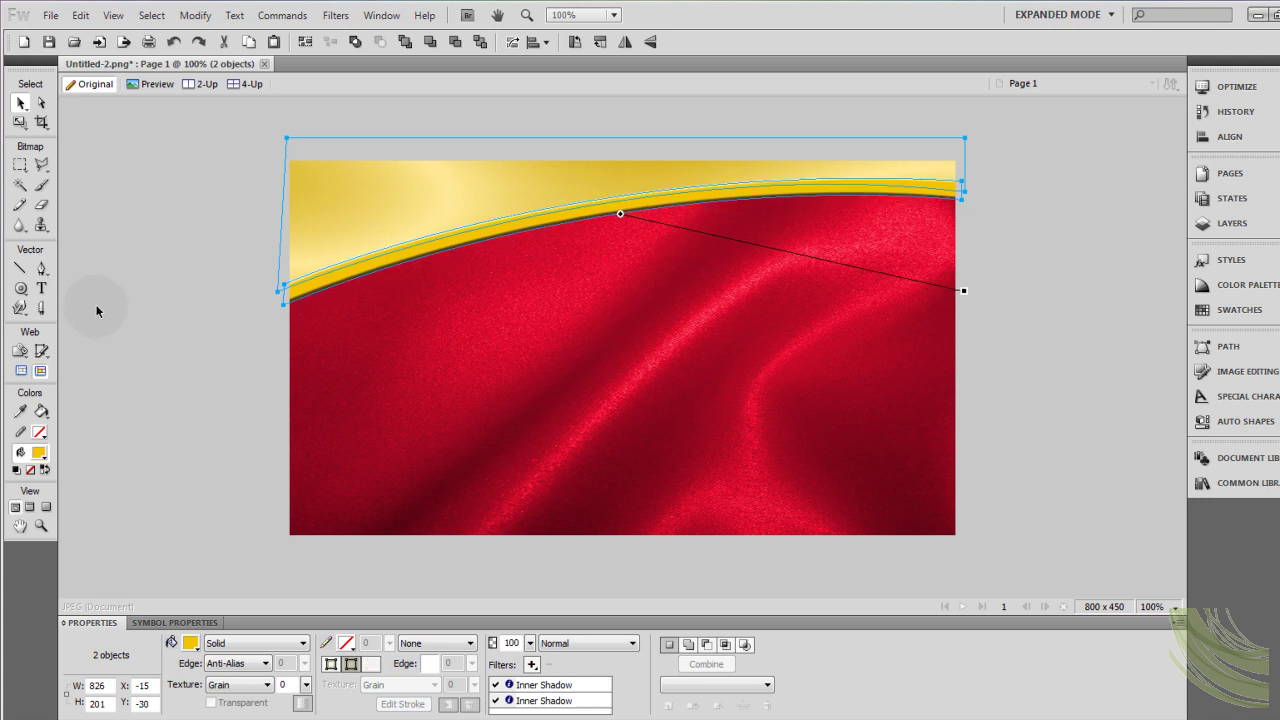
pyautogui.press('Down')
pyautogui.press('Down')
pyautogui.press('Down')
pyautogui.press('Down')
pyautogui.press('Down')
pyautogui.press('Down')
pyautogui.press('Down')
pyautogui.press('Down')
pyautogui.press('Down')
pyautogui.press('Down')
pyautogui.press('Down')
pyautogui.press('Down')
pyautogui.press('Down')
pyautogui.press('Down')
pyautogui.press('Down')
pyautogui.press('Down')
pyautogui.press('Down')
pyautogui.press('Down')
pyautogui.press('Down')
pyautogui.press('Down')
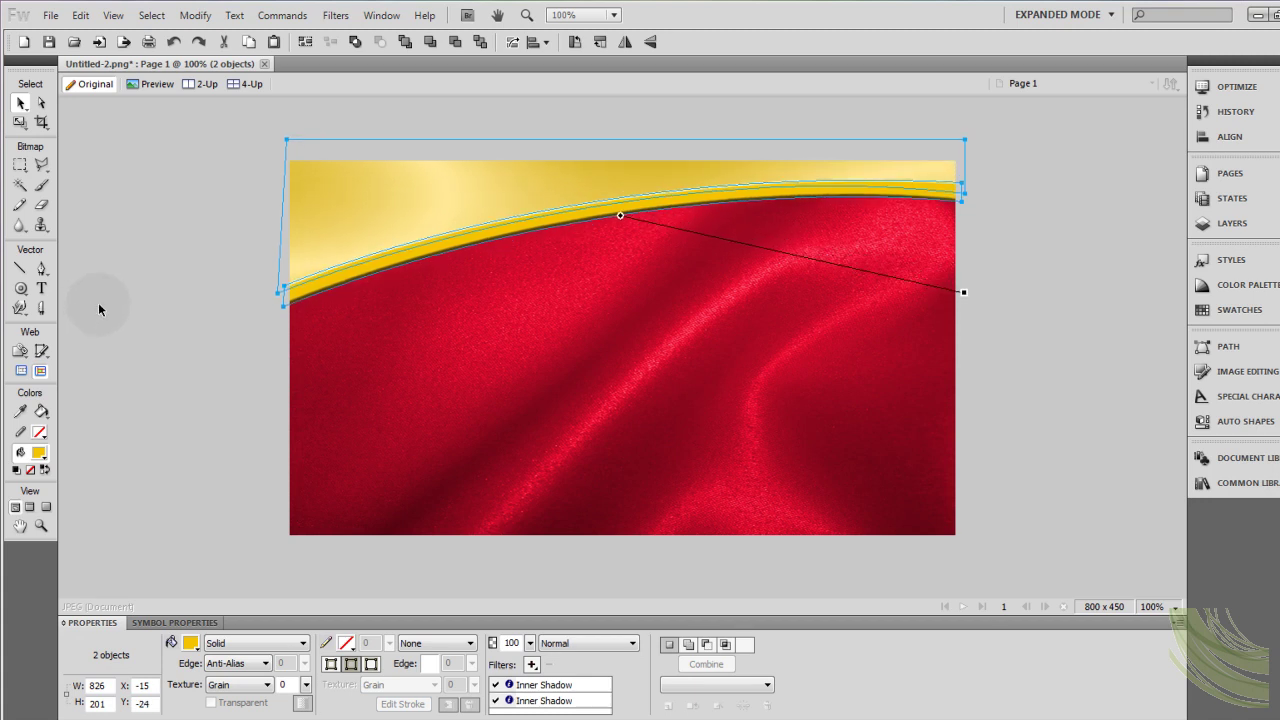
pyautogui.press('Up')
pyautogui.press('Up')
pyautogui.press('Up')
pyautogui.press('Up')
pyautogui.press('Up')
pyautogui.press('Up')
pyautogui.press('Up')
pyautogui.press('Up')
pyautogui.press('Up')
pyautogui.press('Up')
pyautogui.press('Up')
pyautogui.press('Up')
pyautogui.press('Up')
pyautogui.press('Up')
pyautogui.press('Up')
pyautogui.press('Up')
pyautogui.press('Up')
pyautogui.press('Up')
pyautogui.press('Up')
pyautogui.press('Up')
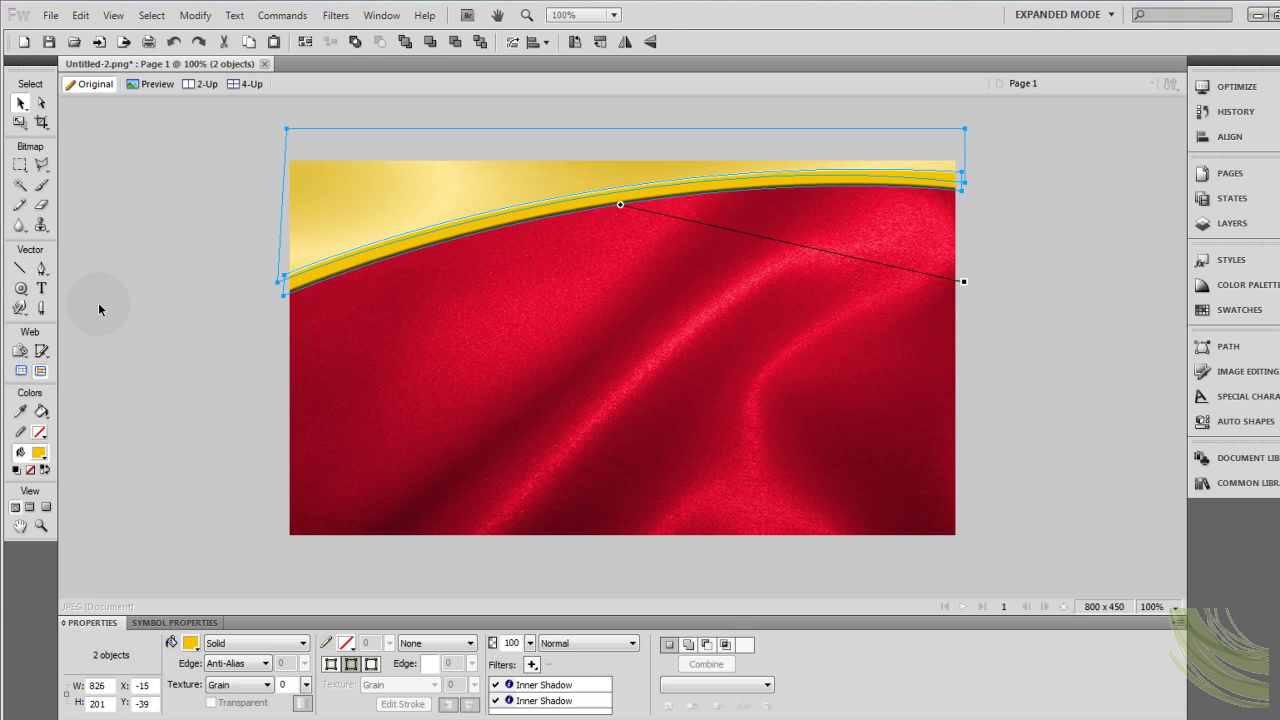
pyautogui.press('Up')
pyautogui.press('Up')
pyautogui.press('Up')
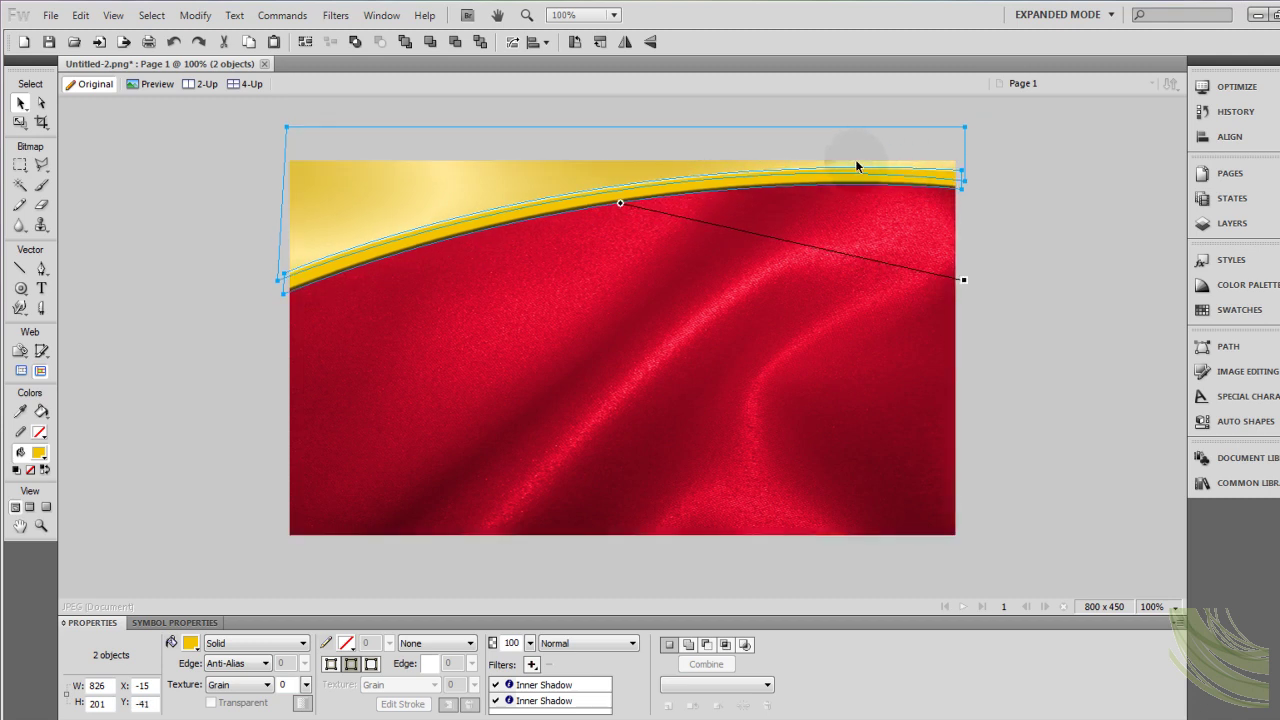
# Add a Drop Shadow filter with distance 4 to the gold band alone.
pyautogui.click(220, 245)
pyautogui.click(337, 270)
pyautogui.click(532, 665)
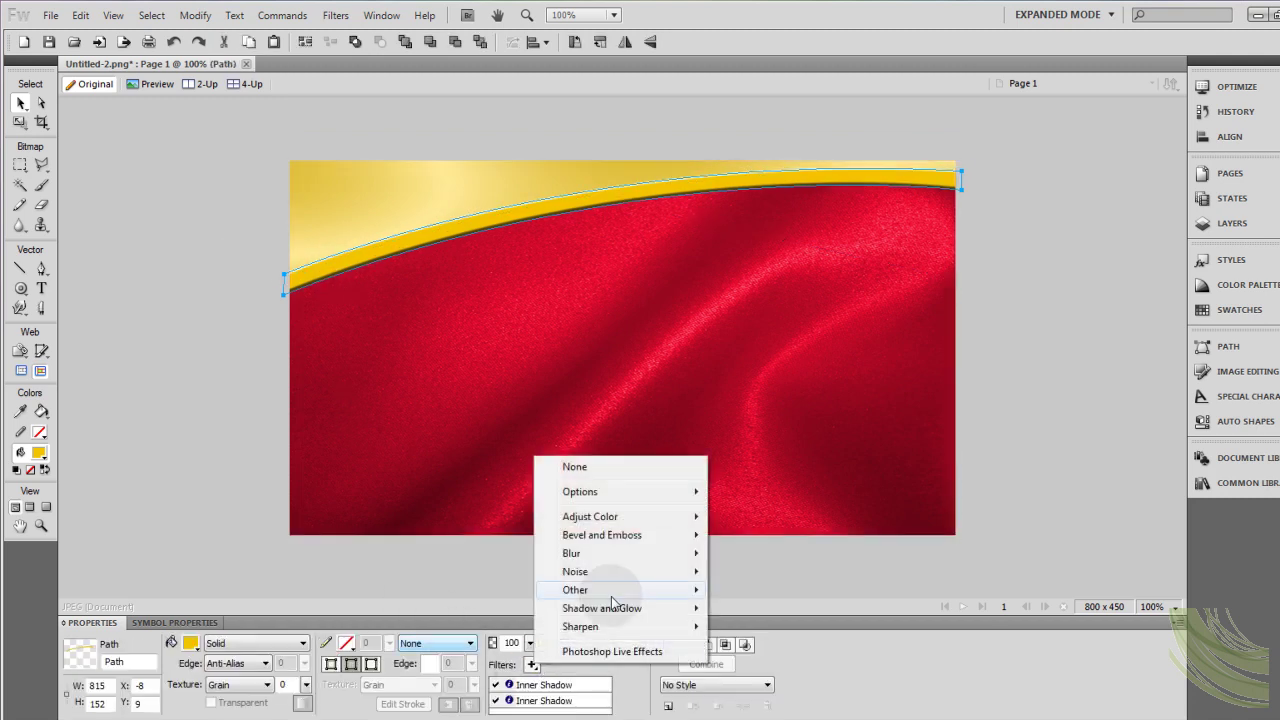
pyautogui.moveTo(620, 612)
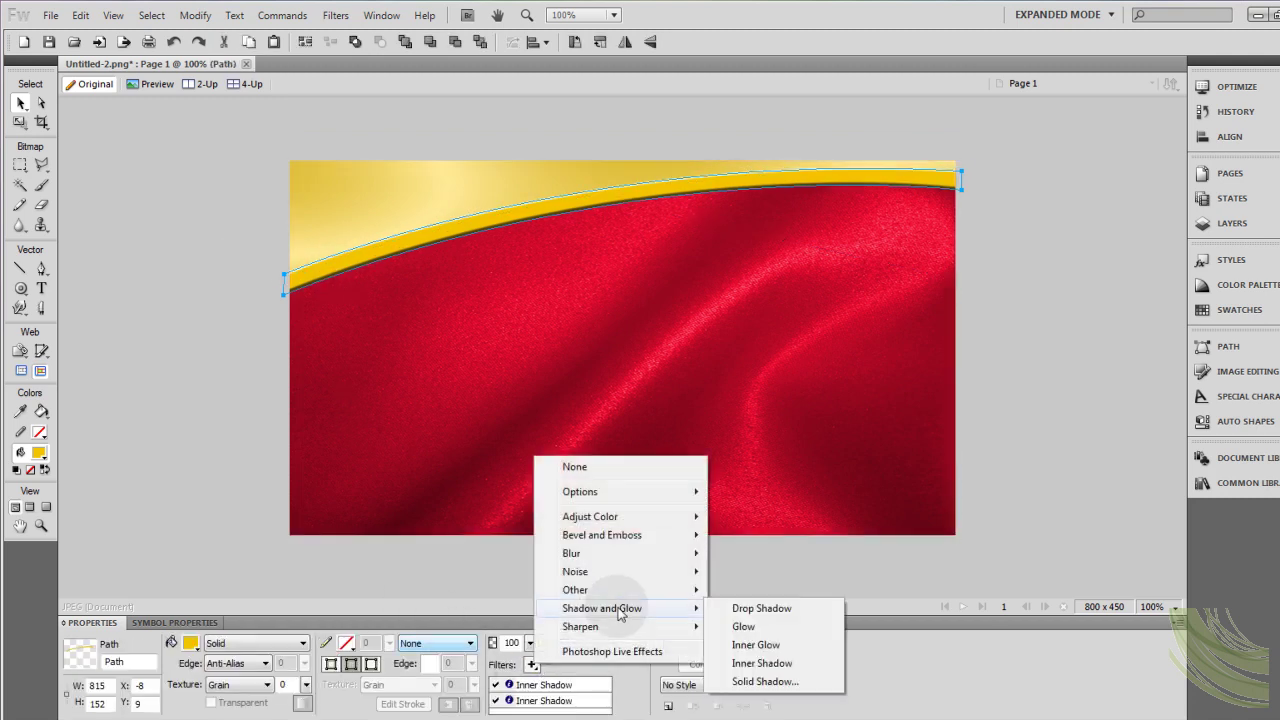
pyautogui.click(771, 608)
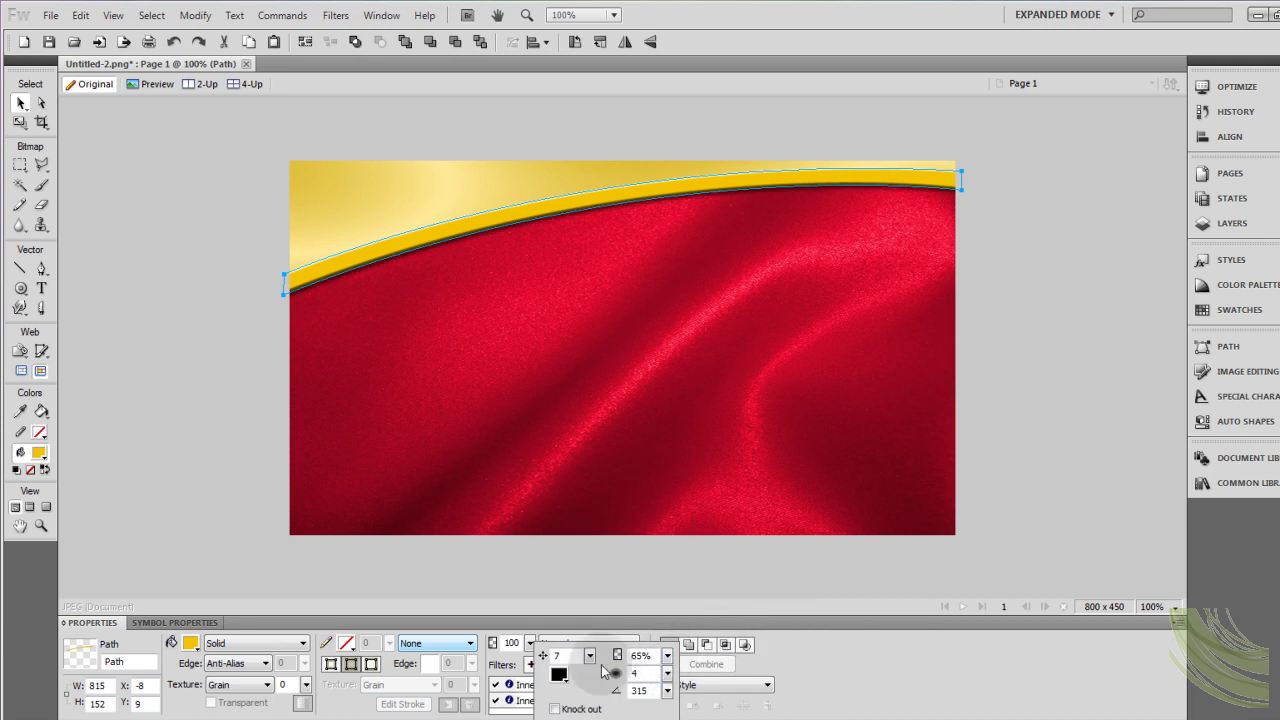
pyautogui.moveTo(590, 656); pyautogui.dragTo(586, 614)
pyautogui.moveTo(595, 660); pyautogui.dragTo(592, 690)
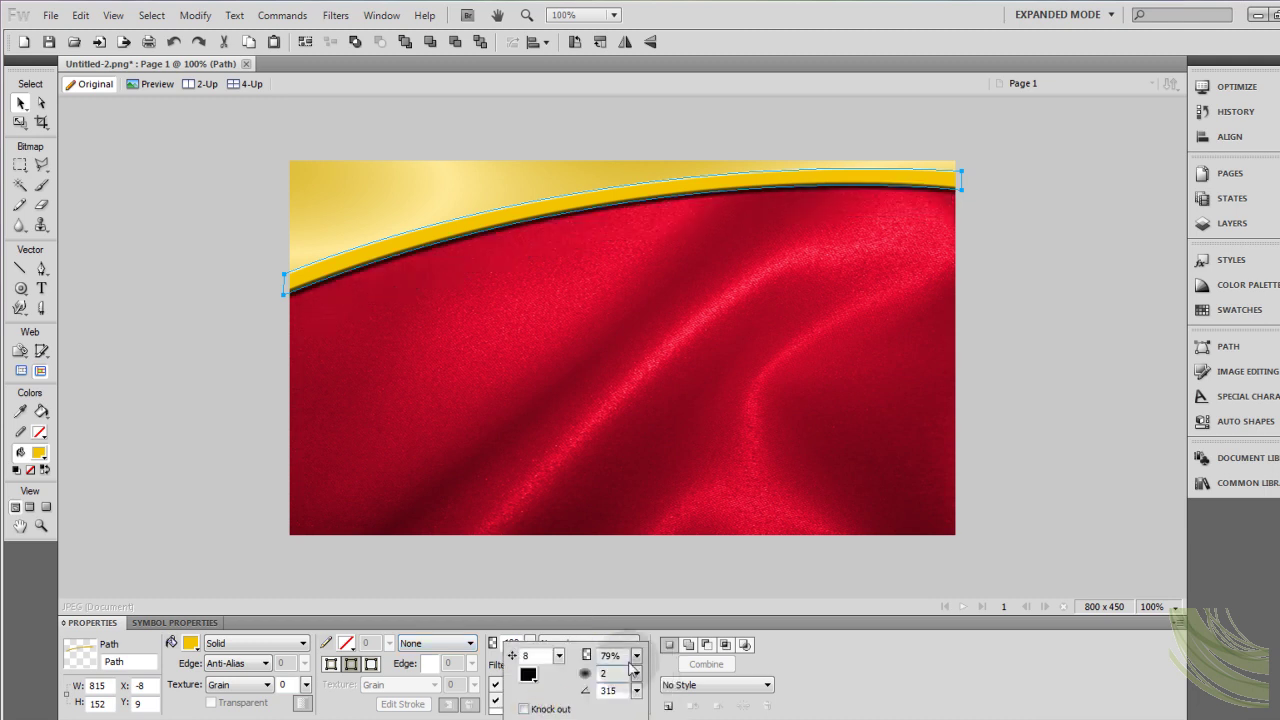
pyautogui.moveTo(558, 656); pyautogui.dragTo(557, 666)
pyautogui.click(220, 361)
pyautogui.click(223, 281)
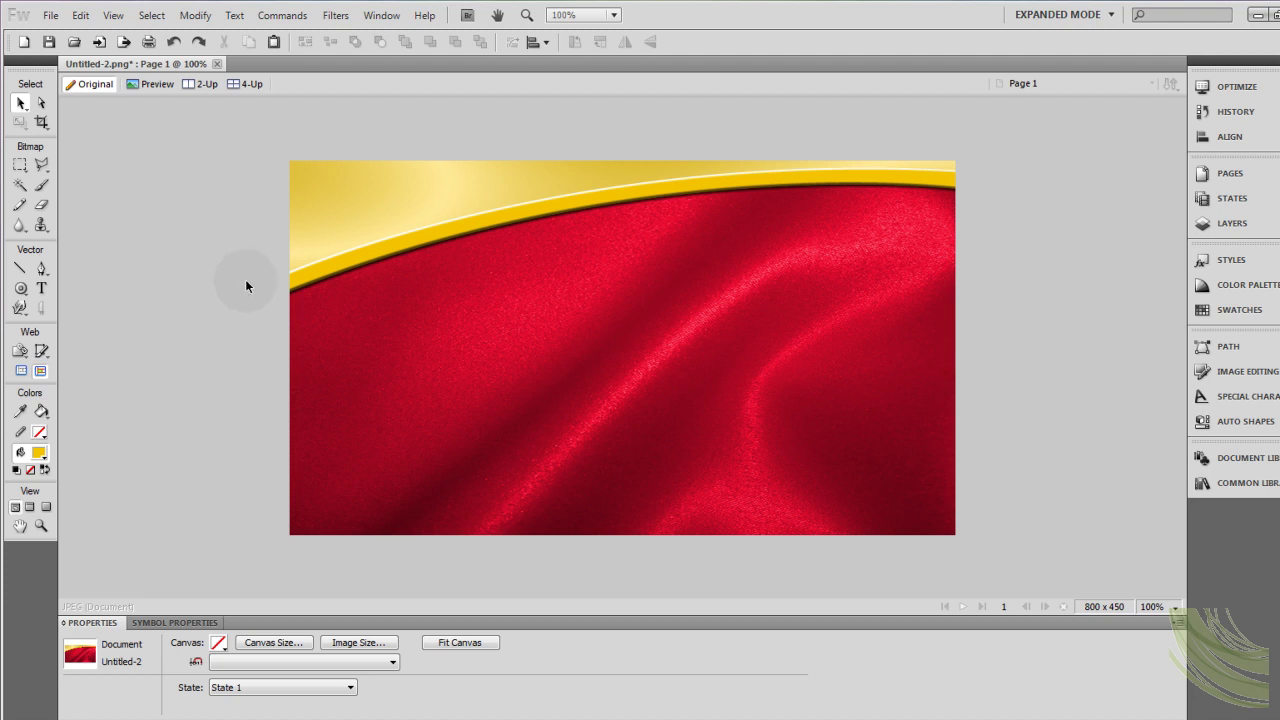
# Select the gold satin shape and yellow band, then flip them horizontally and vertically.
pyautogui.click(615, 226)
pyautogui.keyDown('shift'); pyautogui.click(381, 183); pyautogui.keyUp('shift')
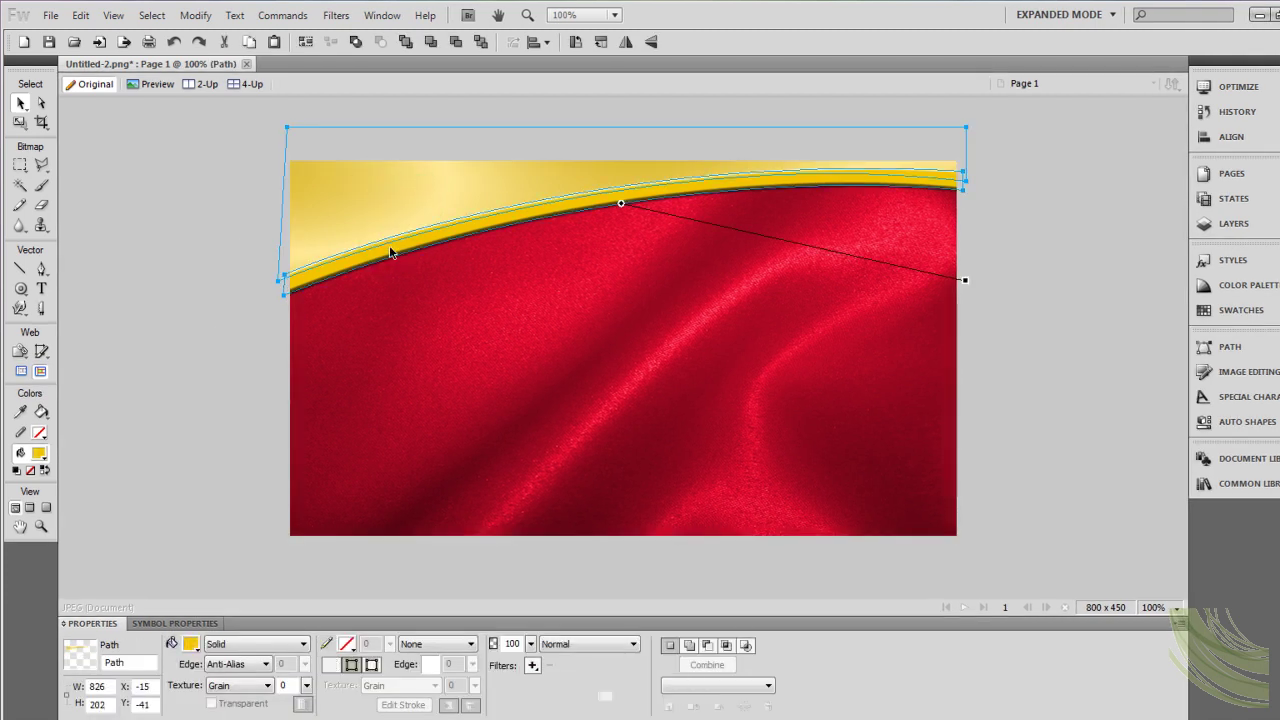
pyautogui.click(1114, 287)
pyautogui.click(454, 186)
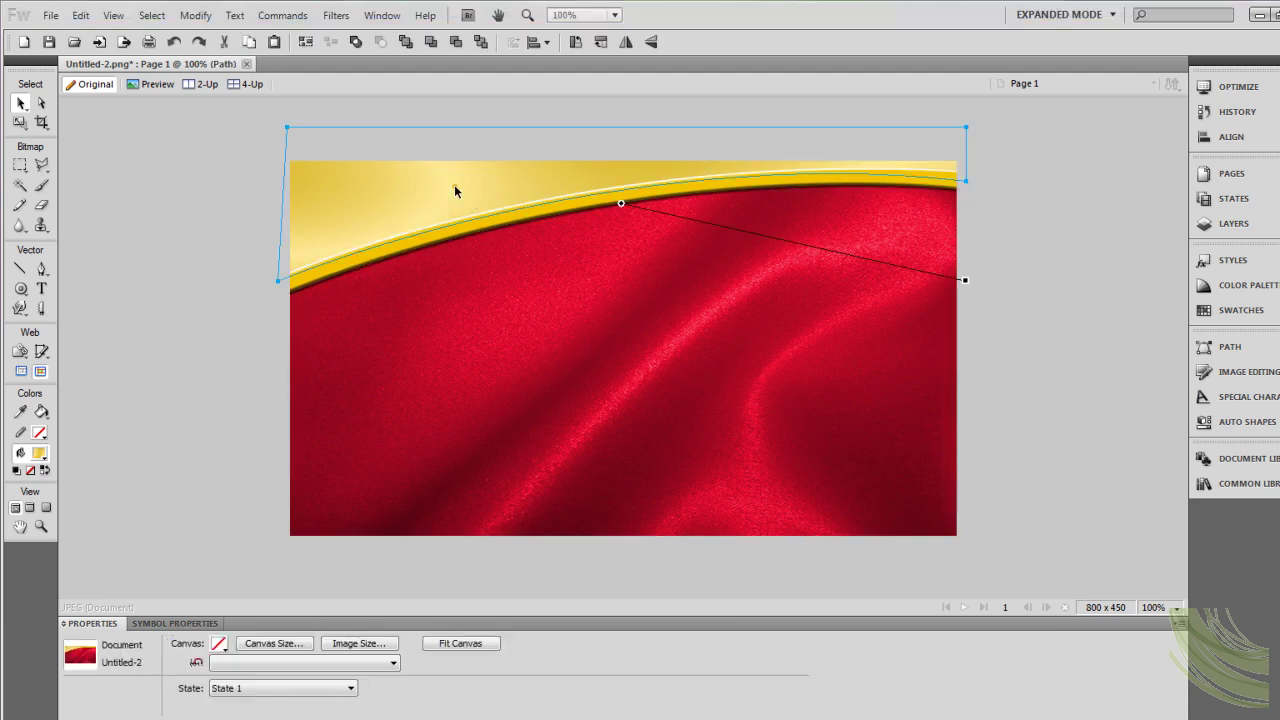
pyautogui.keyDown('shift'); pyautogui.click(458, 240); pyautogui.keyUp('shift')
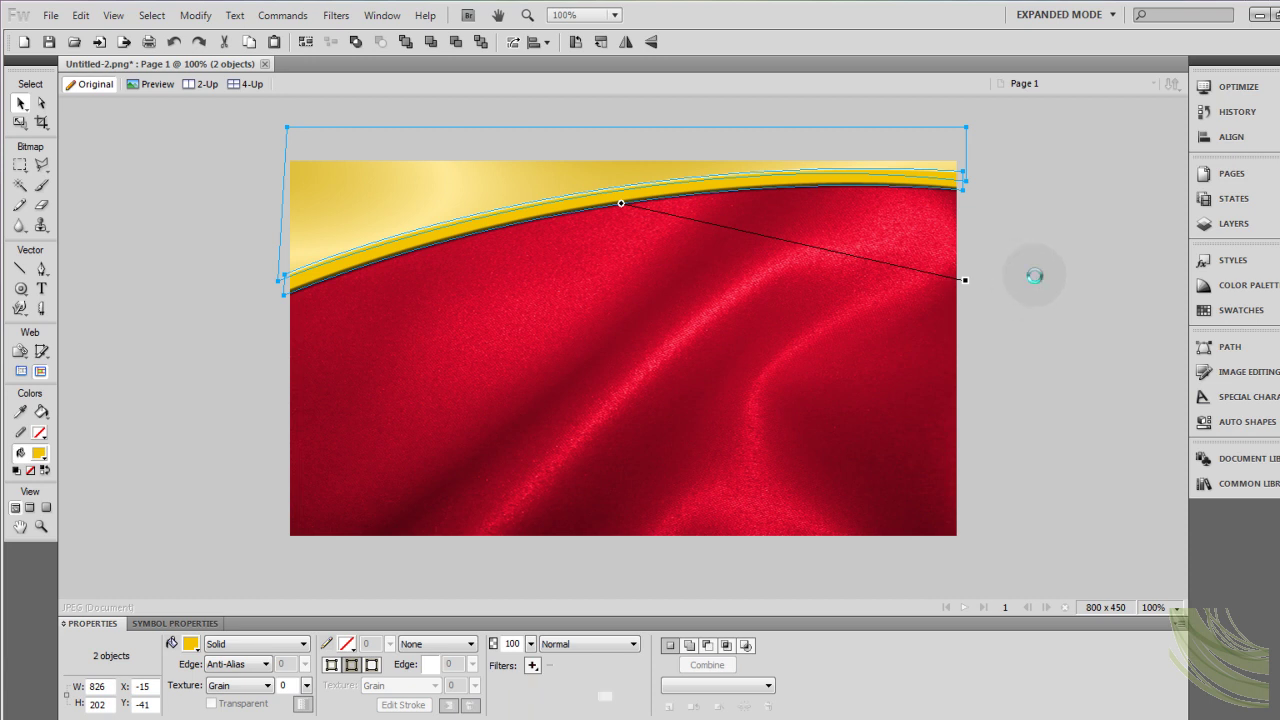
pyautogui.click(627, 44)
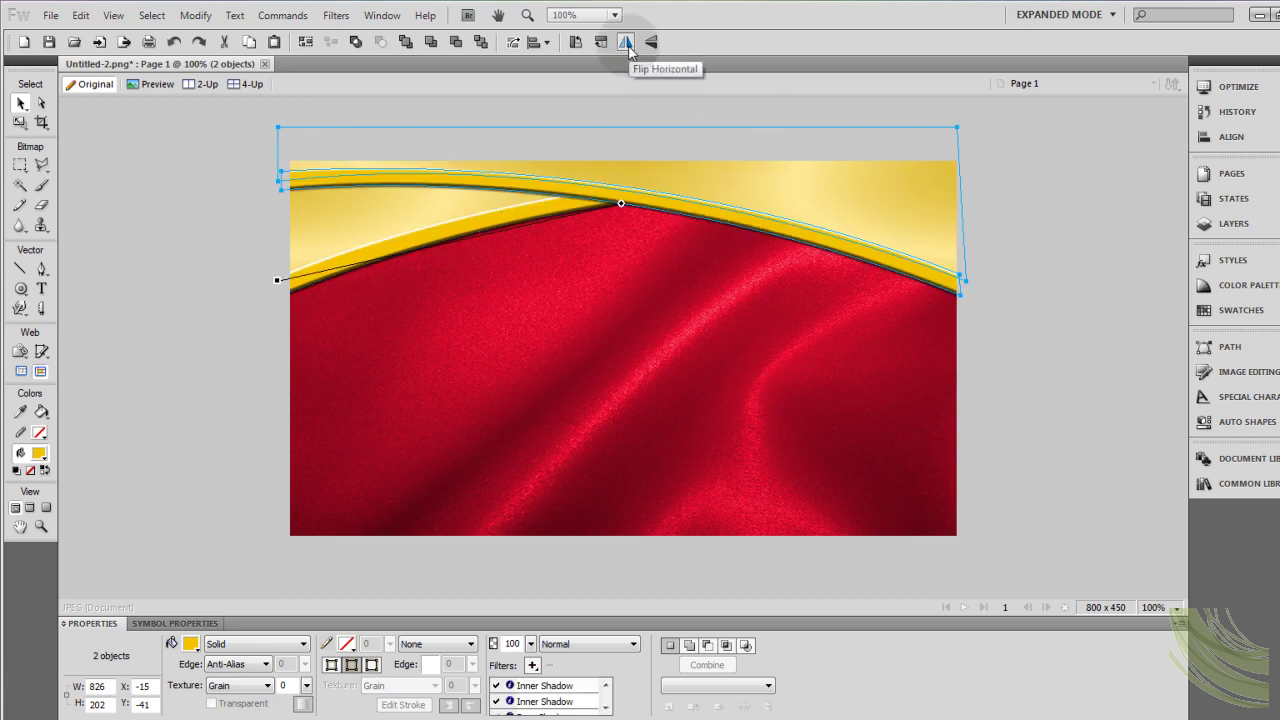
pyautogui.click(651, 43)
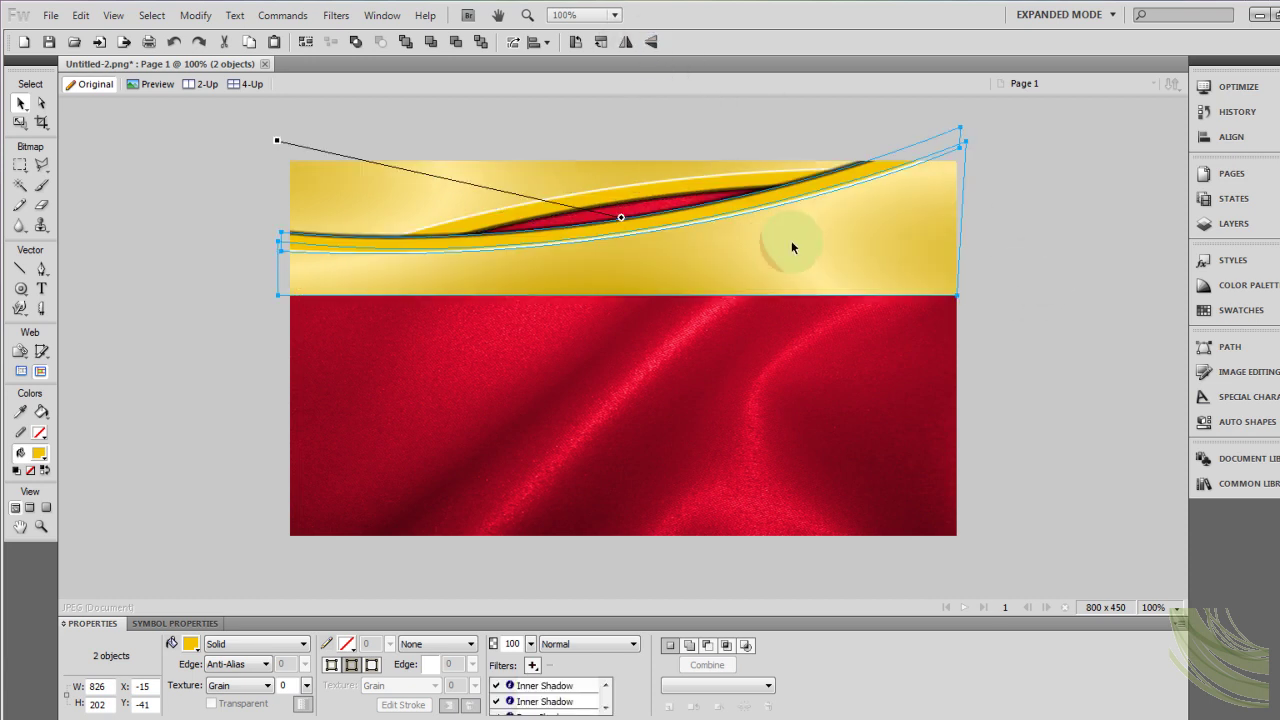
# Move the flipped shapes to the card's bottom and rotate them into the lower-right corner.
pyautogui.moveTo(809, 244); pyautogui.dragTo(812, 527)
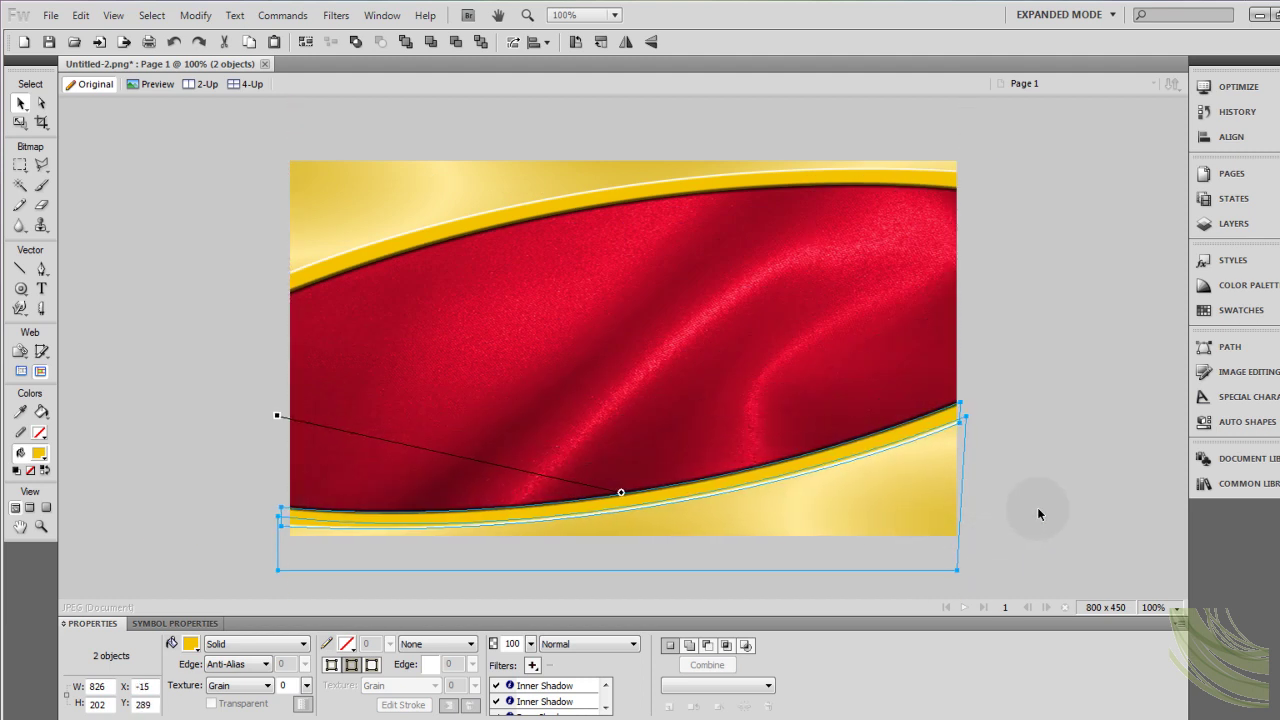
pyautogui.press('Right')
pyautogui.press('Down')
pyautogui.press('Down')
pyautogui.press('Down')
pyautogui.press('Down')
pyautogui.press('Down')
pyautogui.press('Down')
pyautogui.press('Down')
pyautogui.press('Down')
pyautogui.press('Down')
pyautogui.press('Down')
pyautogui.press('Down')
pyautogui.press('Down')
pyautogui.press('Down')
pyautogui.press('Down')
pyautogui.press('Down')
pyautogui.press('Down')
pyautogui.press('Down')
pyautogui.press('Down')
pyautogui.press('Down')
pyautogui.press('Down')
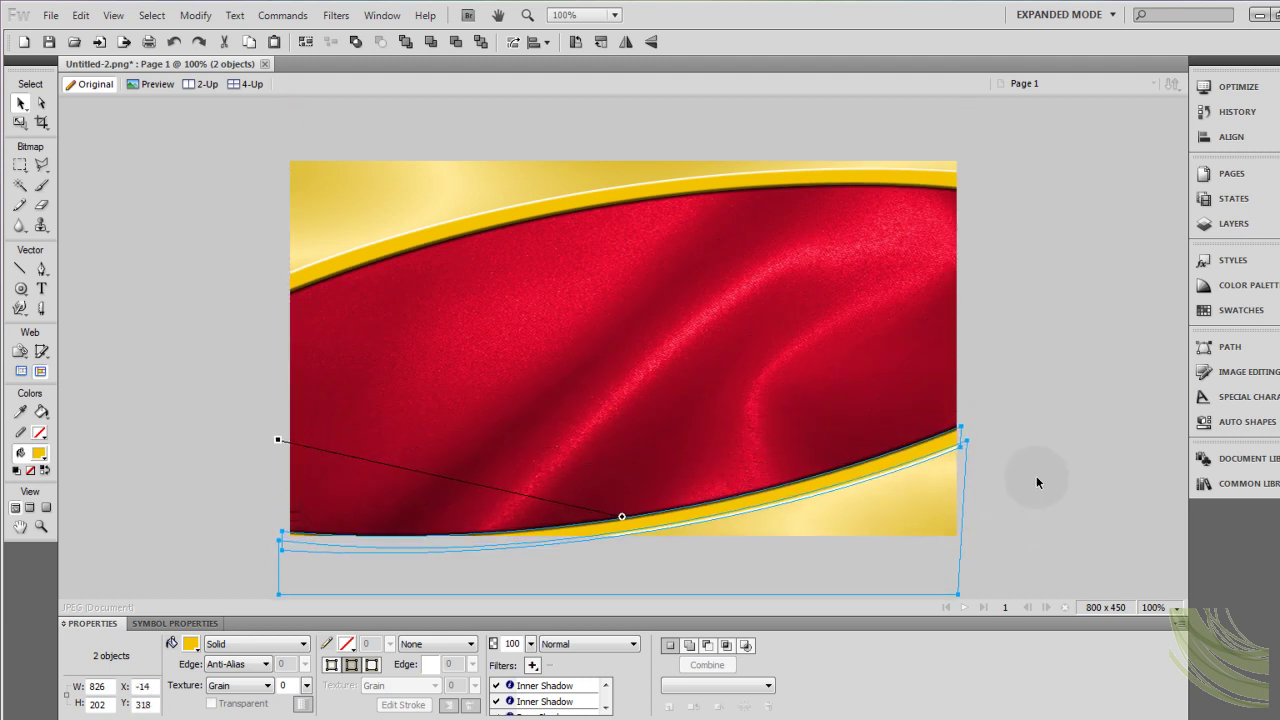
pyautogui.press('Up')
pyautogui.press('Up')
pyautogui.press('Up')
pyautogui.press('Up')
pyautogui.press('Up')
pyautogui.press('Up')
pyautogui.press('Up')
pyautogui.press('Up')
pyautogui.press('Up')
pyautogui.press('Up')
pyautogui.press('Up')
pyautogui.press('Up')
pyautogui.press('Up')
pyautogui.press('Up')
pyautogui.press('Up')
pyautogui.press('Up')
pyautogui.press('Up')
pyautogui.press('Up')
pyautogui.press('Up')
pyautogui.press('Up')
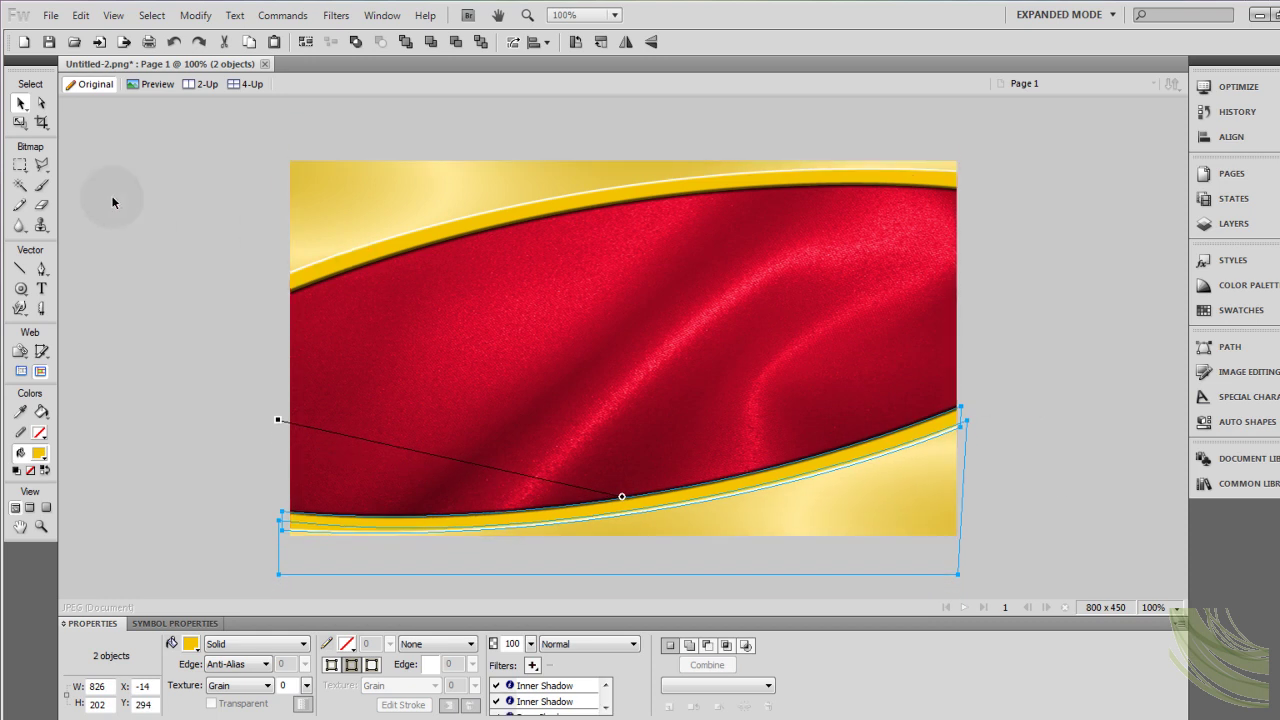
pyautogui.click(19, 121)
pyautogui.moveTo(1070, 395); pyautogui.dragTo(1063, 303)
pyautogui.click(19, 101)
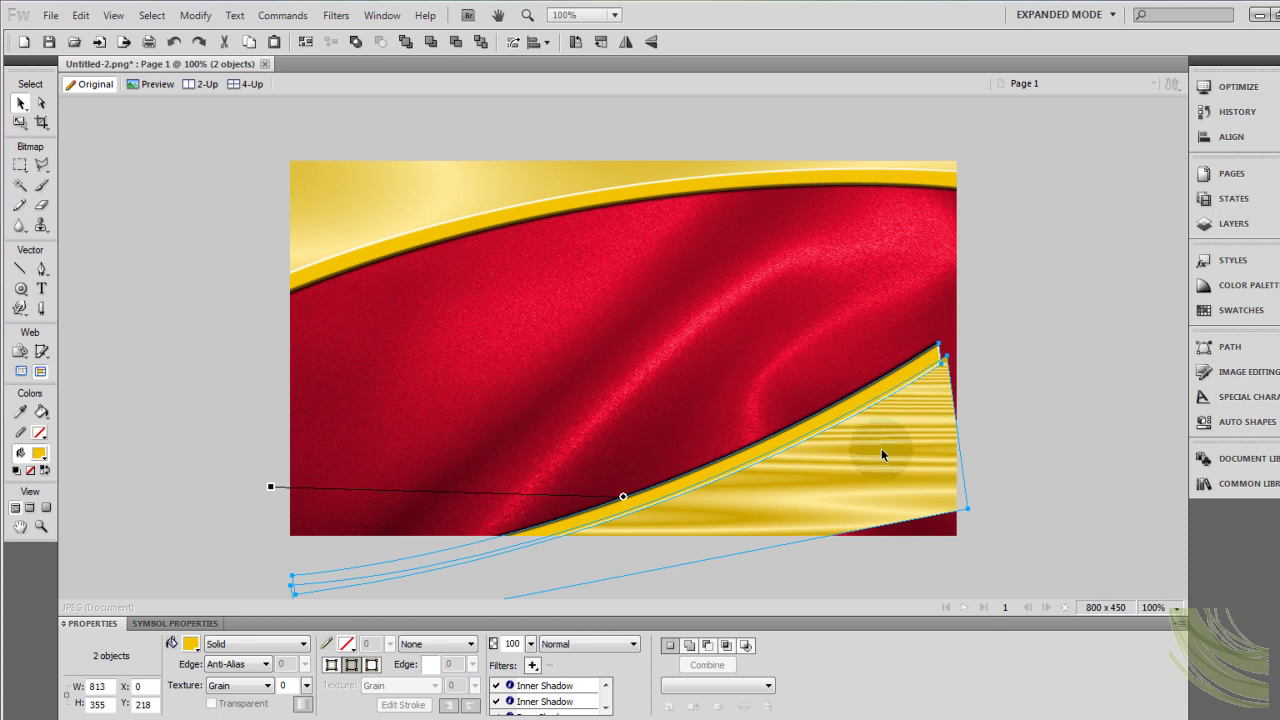
pyautogui.moveTo(852, 408); pyautogui.dragTo(942, 433)
# Shift the starting point of the lower gold shape's satin gradient.
pyautogui.click(1099, 370)
pyautogui.click(973, 509)
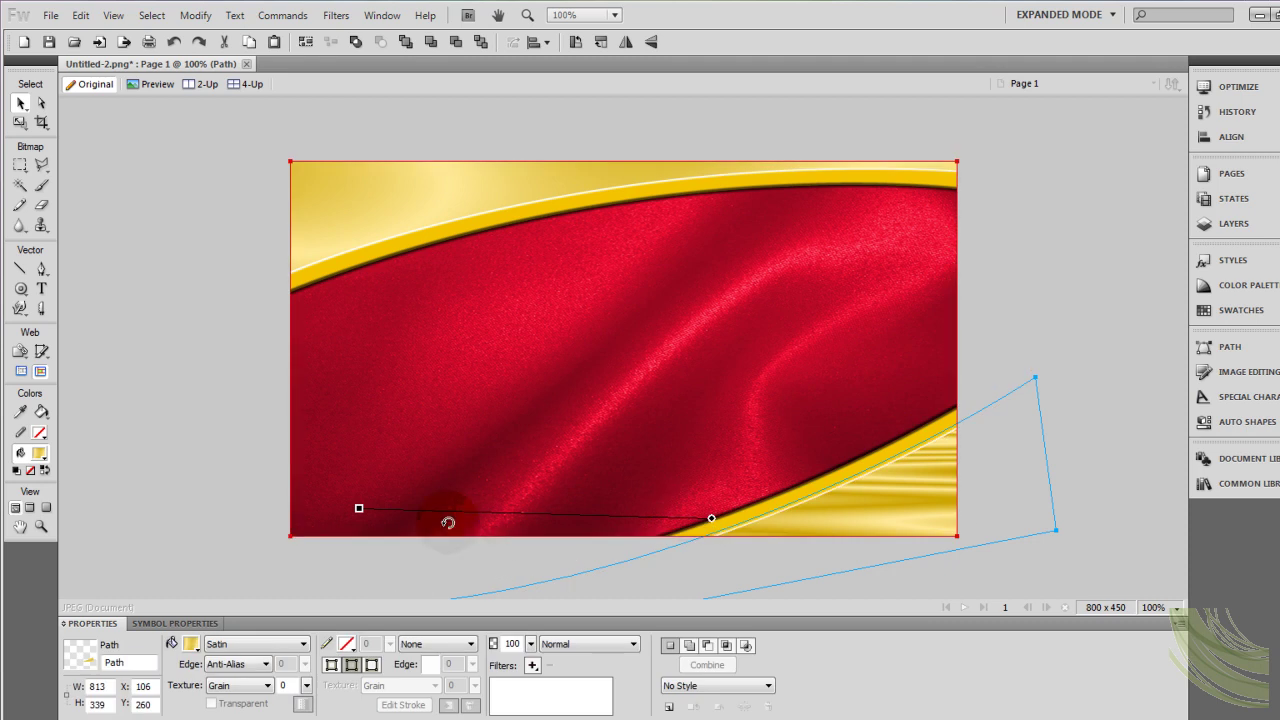
pyautogui.moveTo(360, 510); pyautogui.dragTo(452, 466)
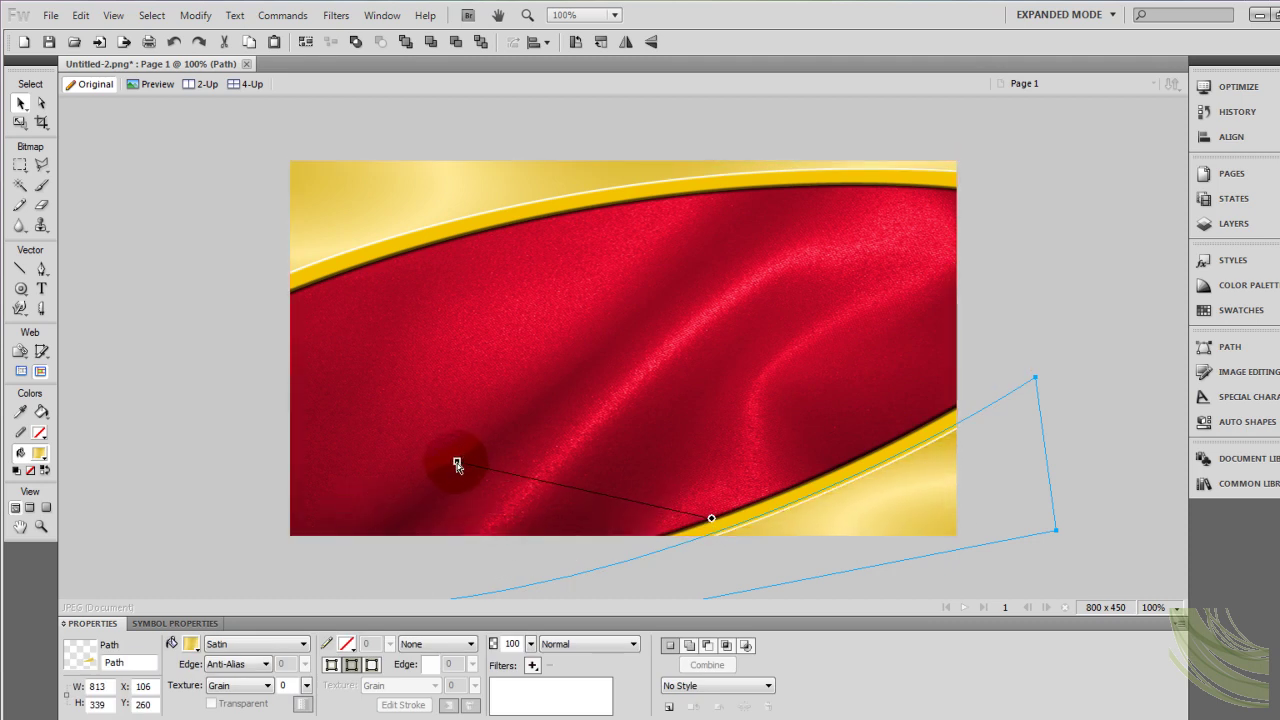
# Set the lower yellow band's second inner shadow colour to black.
pyautogui.click(222, 461)
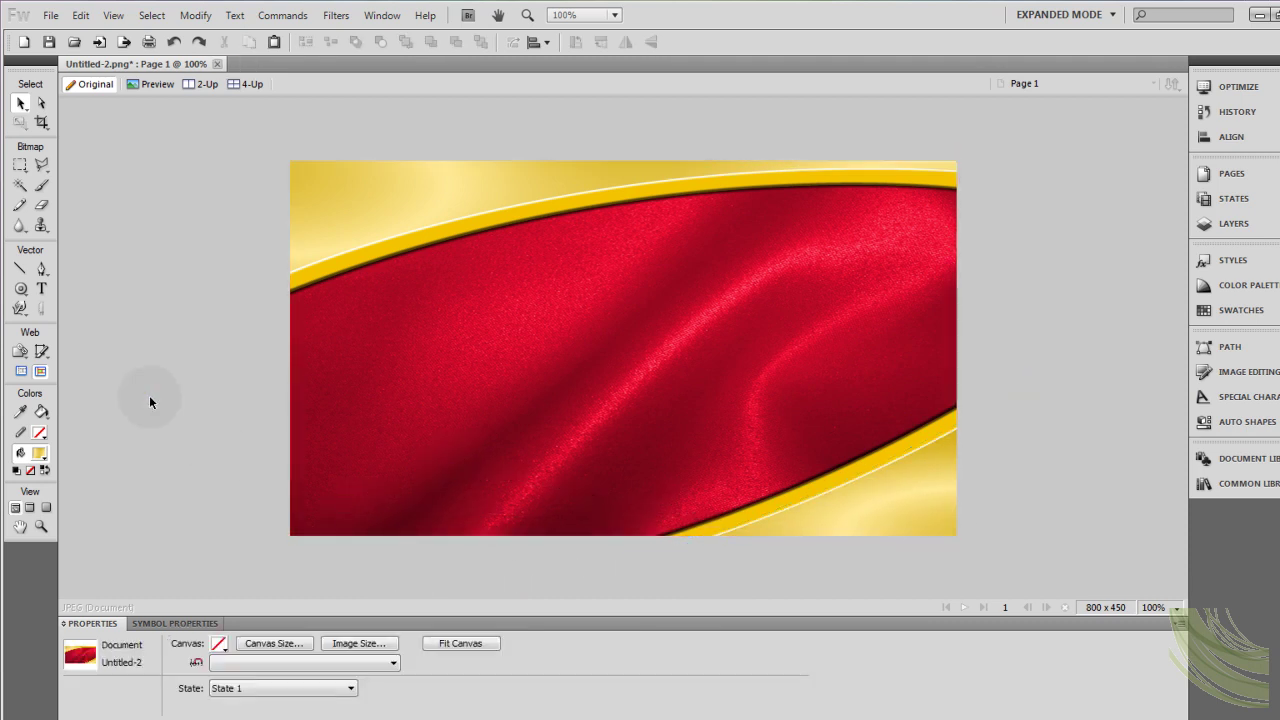
pyautogui.click(826, 494)
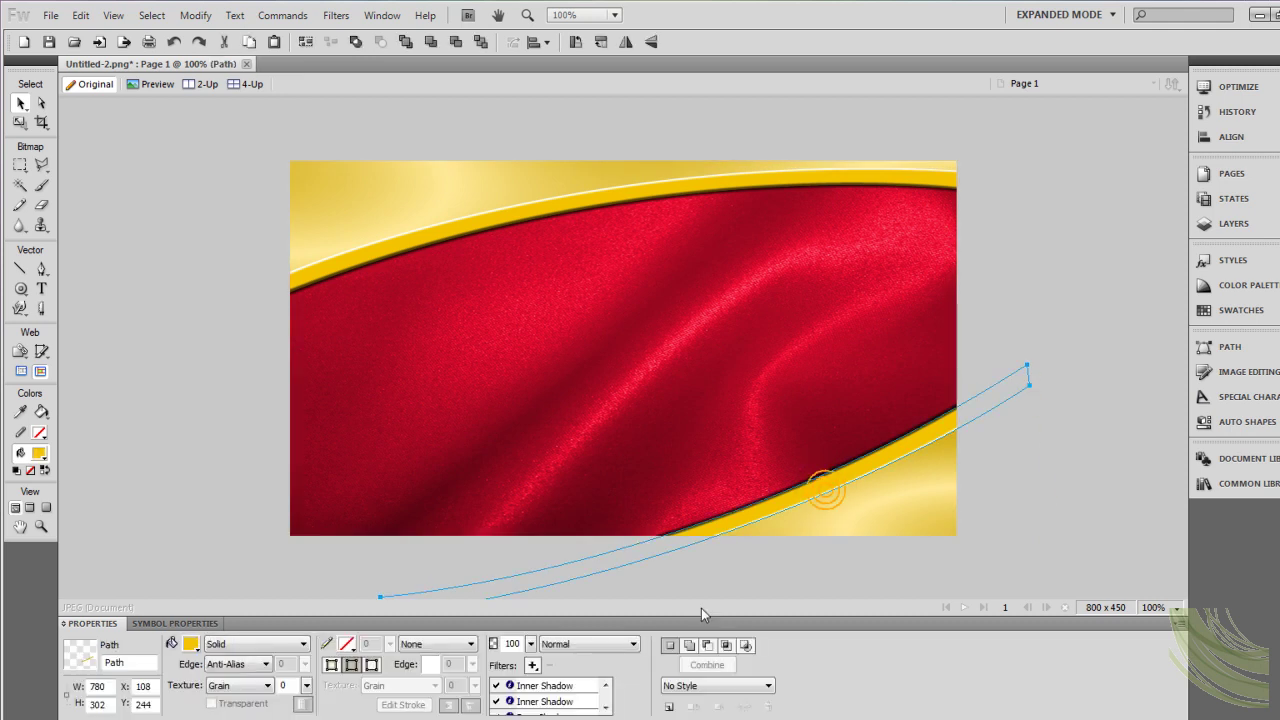
pyautogui.click(556, 701)
pyautogui.click(556, 701)
pyautogui.click(529, 676)
pyautogui.click(543, 603)
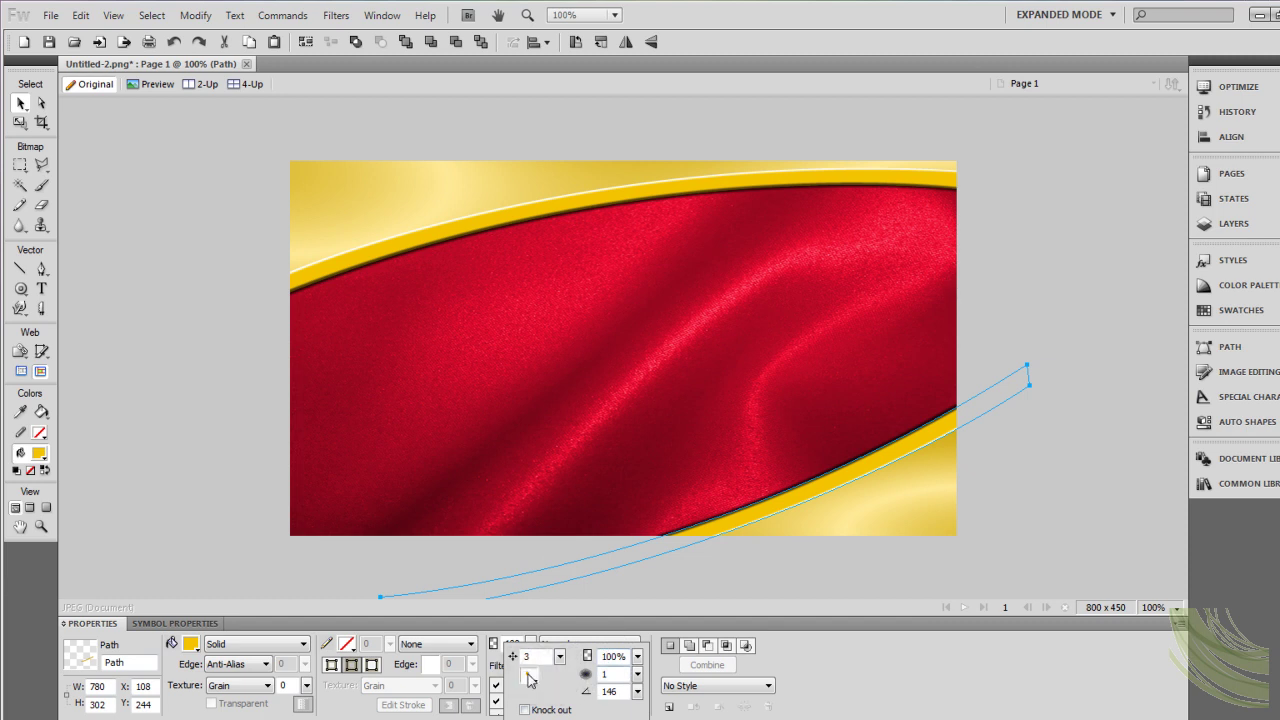
pyautogui.click(529, 676)
pyautogui.click(557, 598)
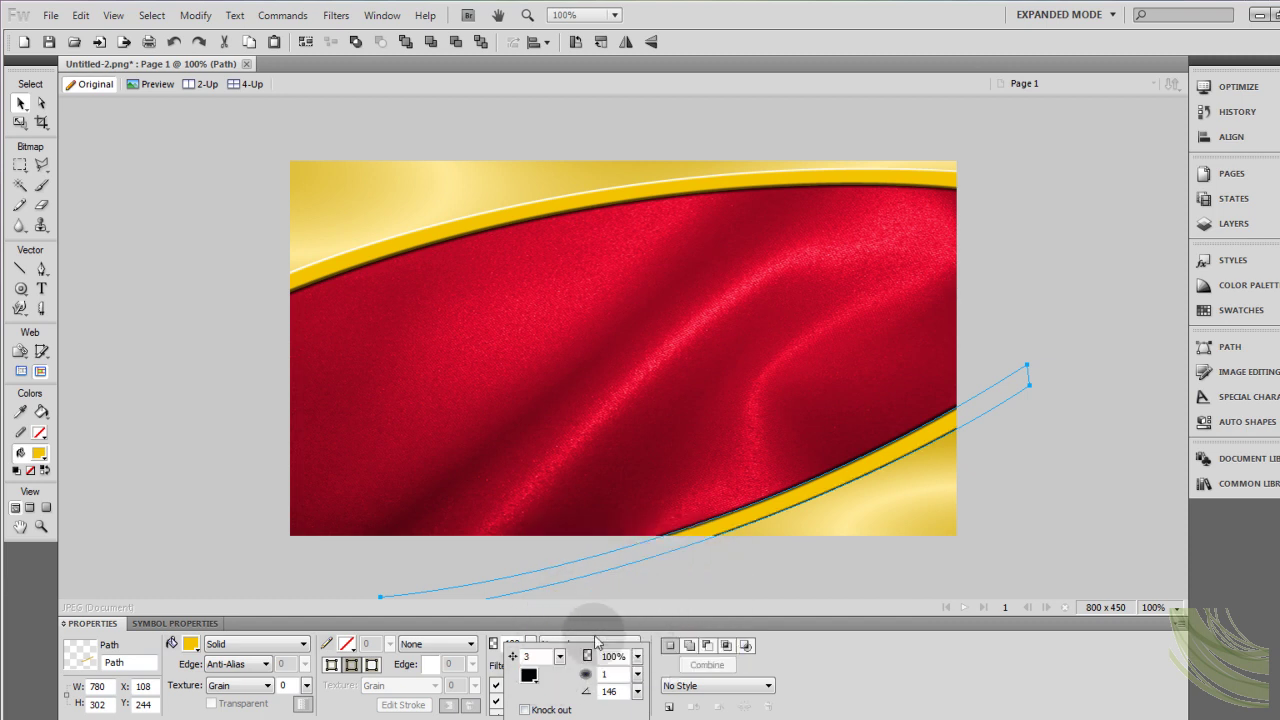
# Change the colour of the lower band's second inner shadow again and preview it.
pyautogui.click(848, 634)
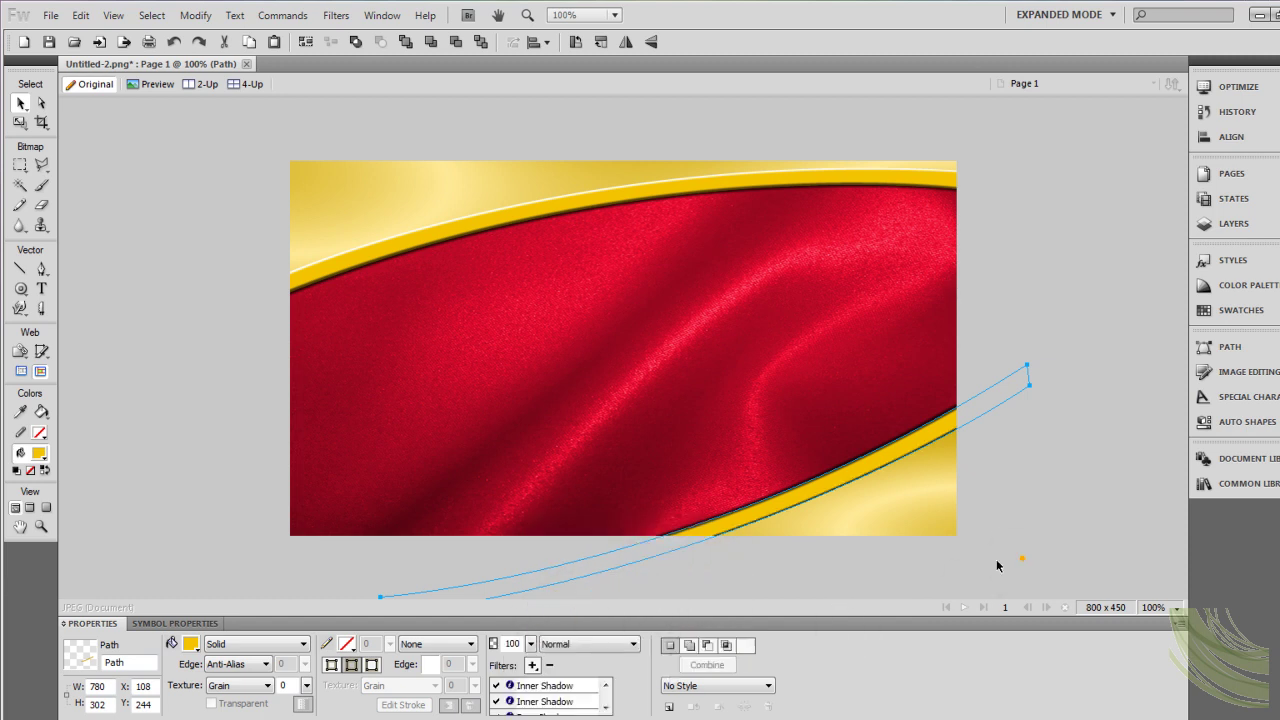
pyautogui.click(556, 700)
pyautogui.click(556, 701)
pyautogui.click(531, 677)
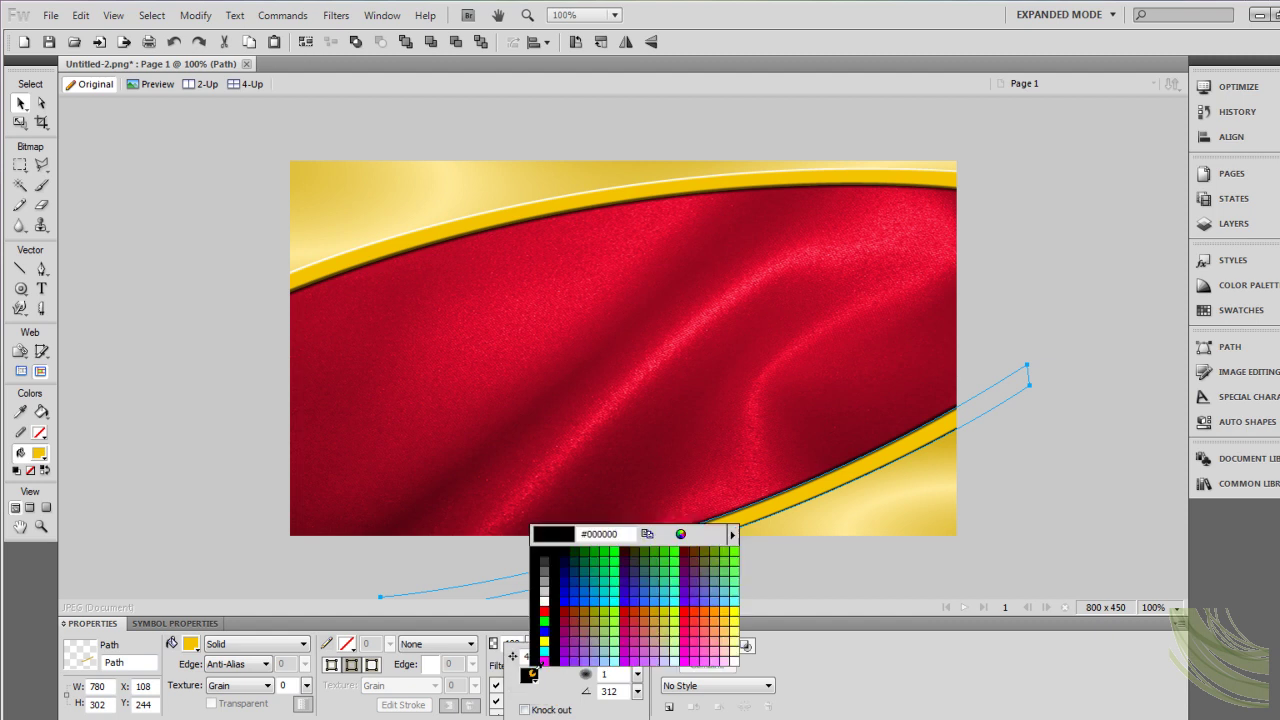
pyautogui.click(543, 600)
pyautogui.click(1072, 458)
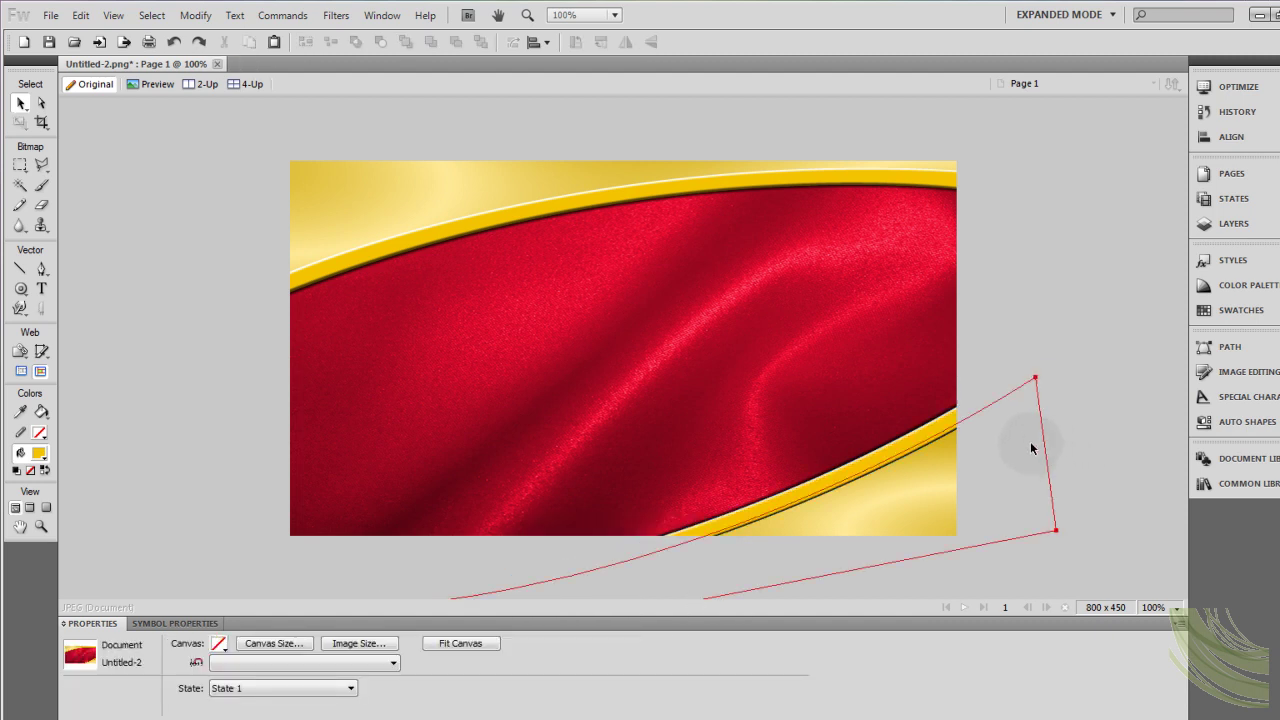
# Review the lower gold band's Drop Shadow settings and preview the result.
pyautogui.click(1028, 376)
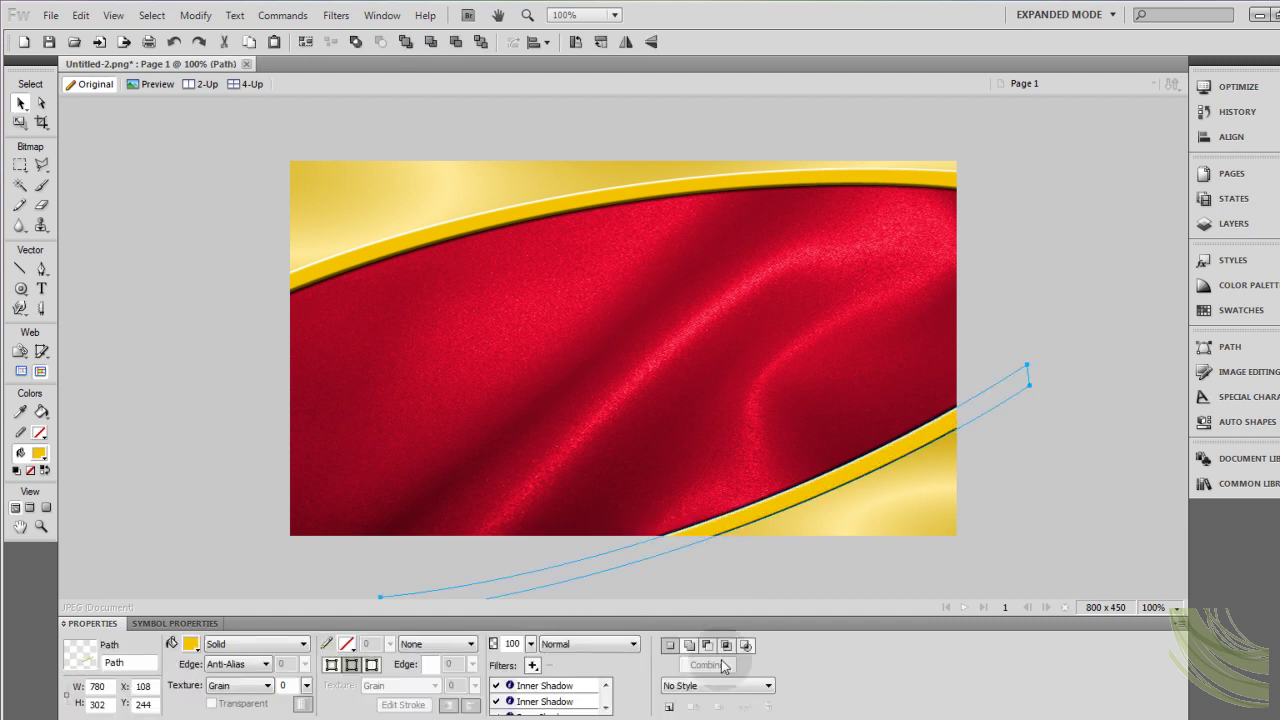
pyautogui.click(560, 690)
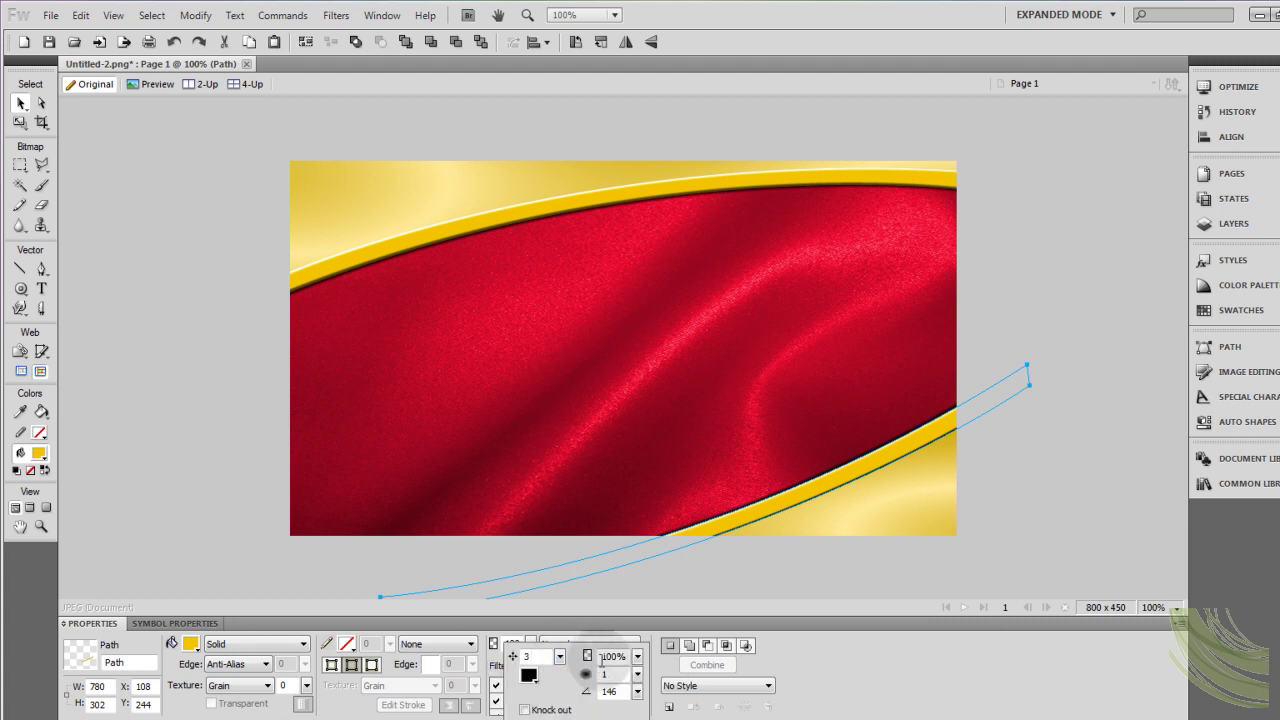
pyautogui.click(1124, 426)
pyautogui.click(1028, 378)
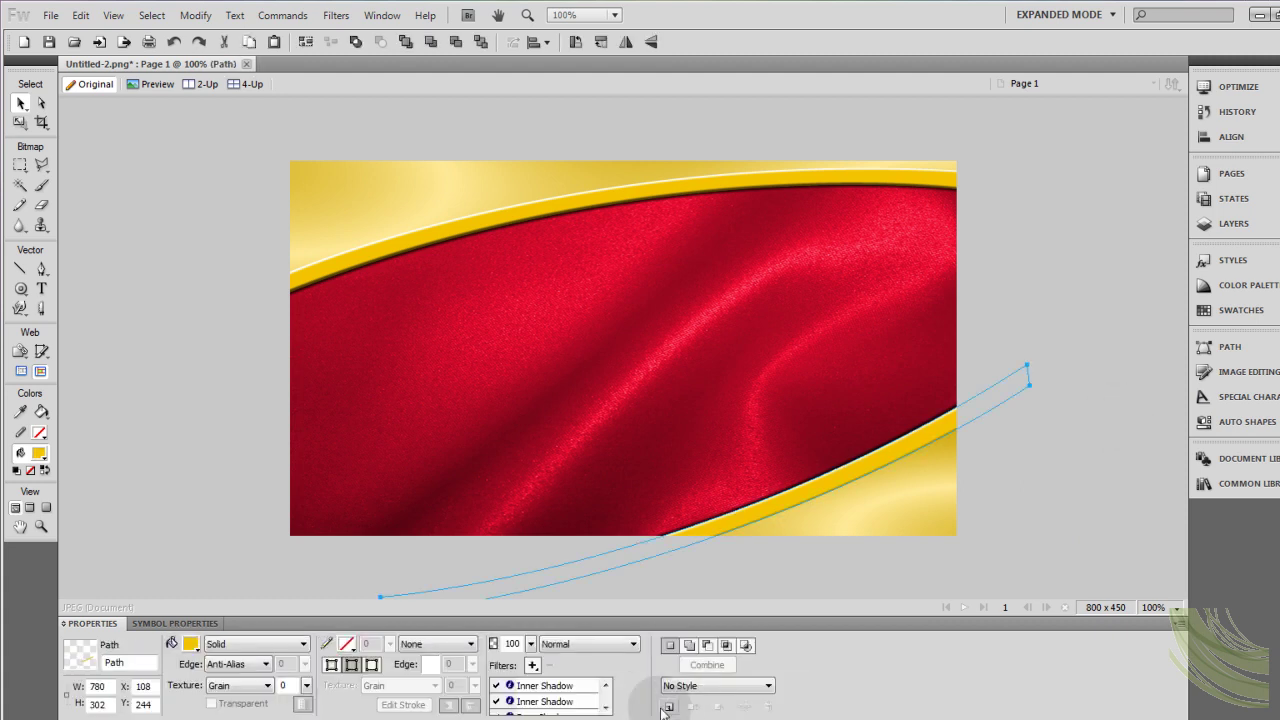
pyautogui.click(605, 707)
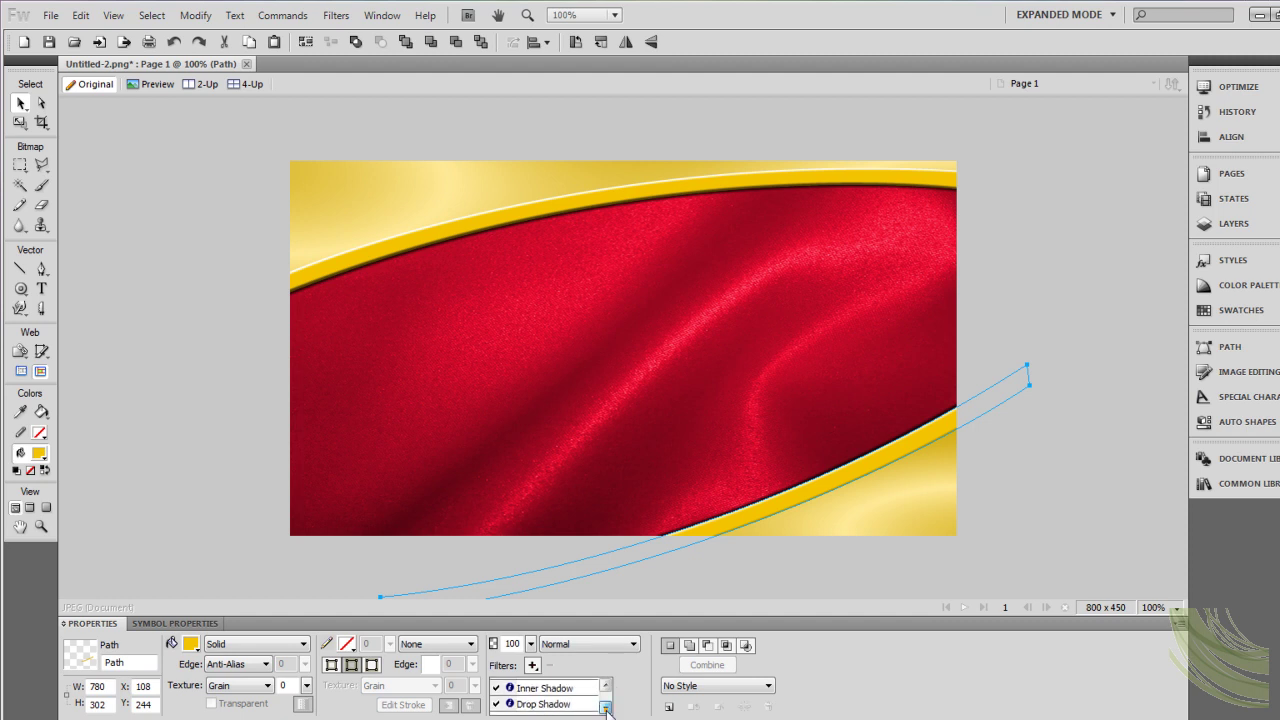
pyautogui.doubleClick(560, 701)
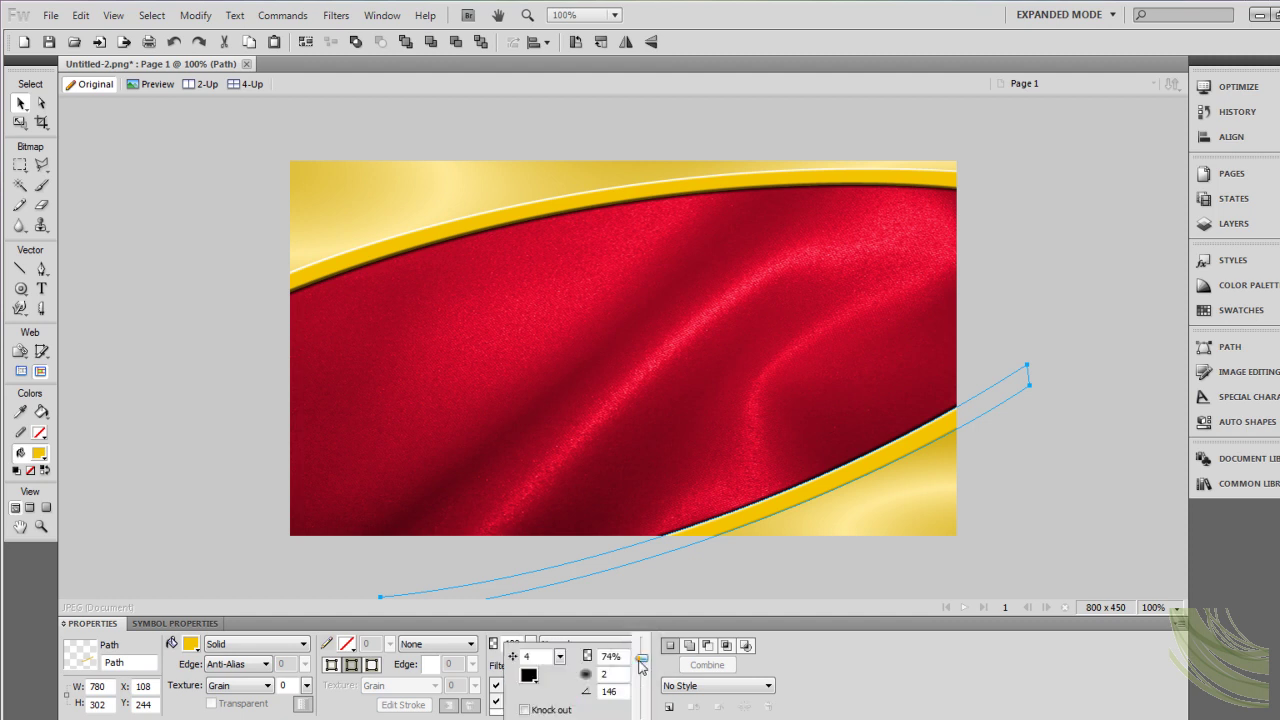
pyautogui.click(1011, 486)
pyautogui.click(1023, 466)
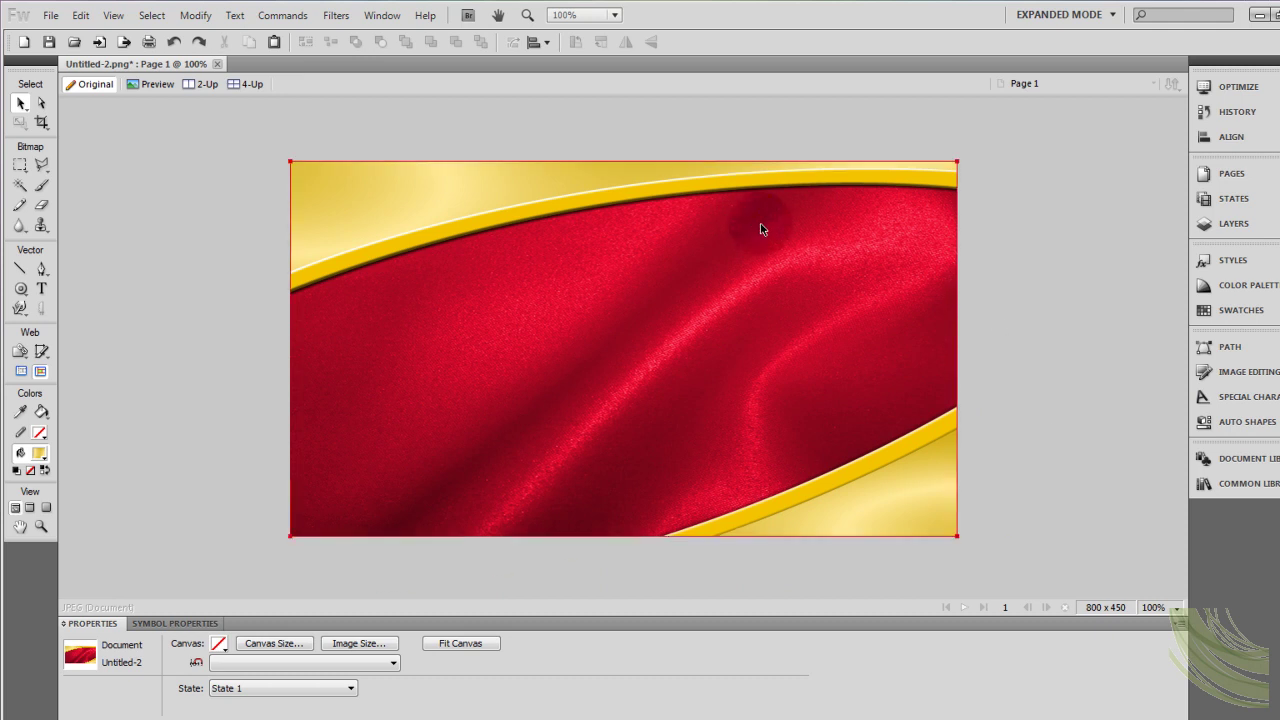
# Reduce the upper gold band's shadow distance from 4 to 1.
pyautogui.click(713, 193)
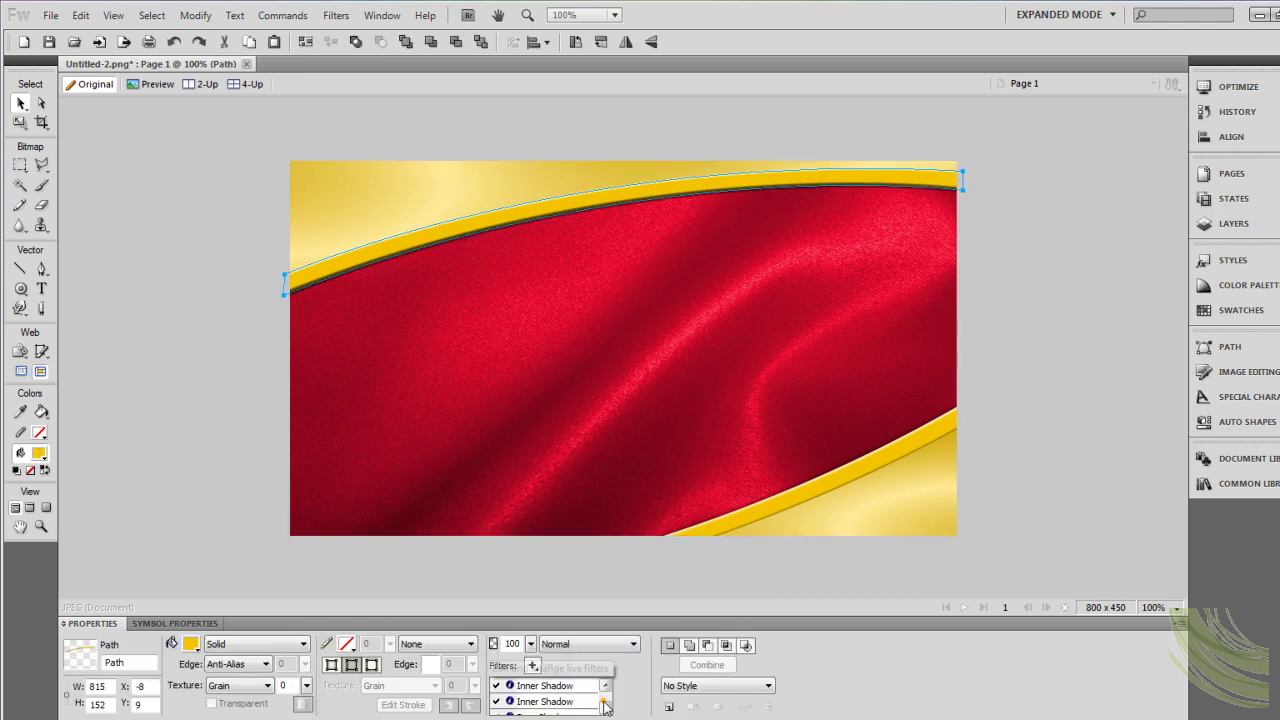
pyautogui.click(1080, 347)
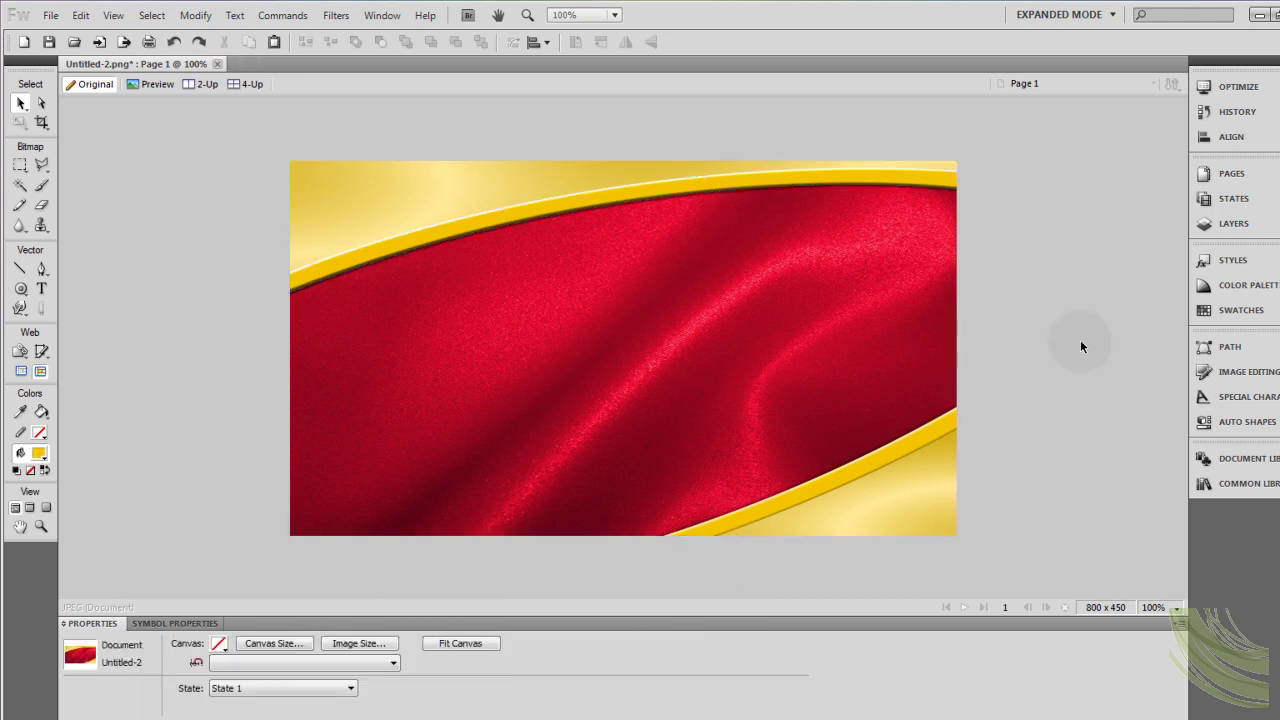
pyautogui.hotkey('ctrl', 'z')
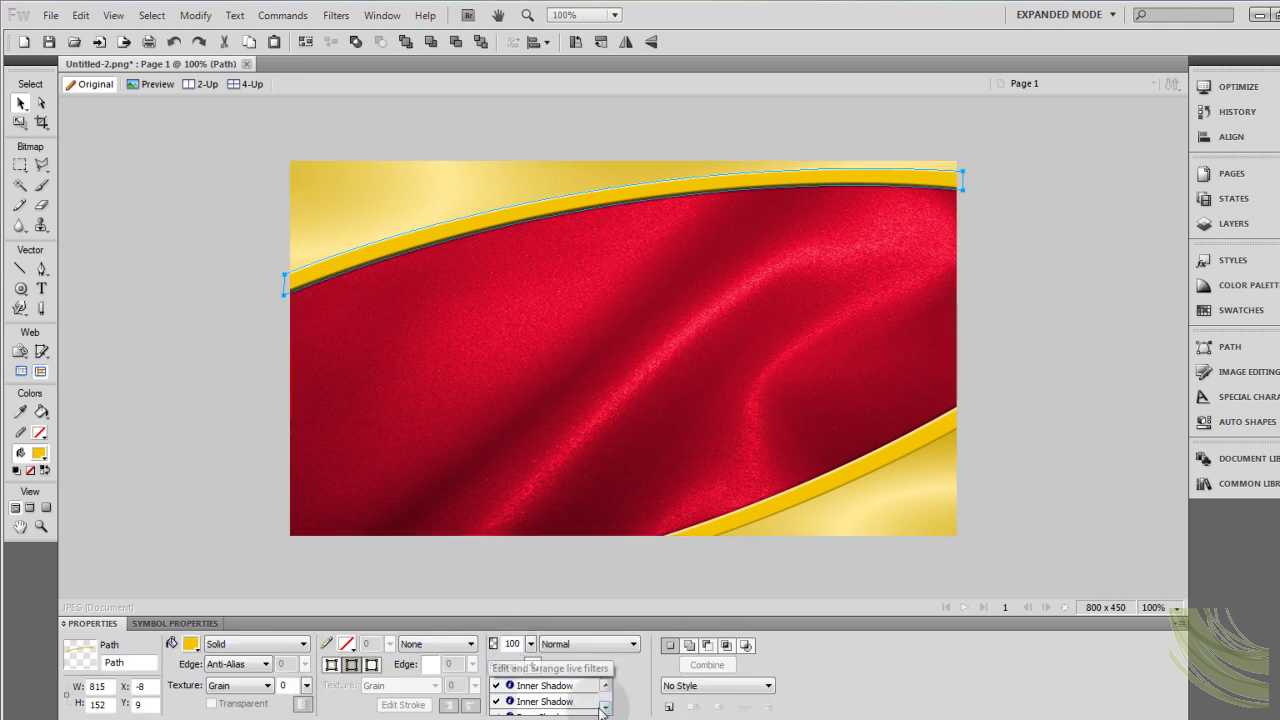
pyautogui.click(603, 707)
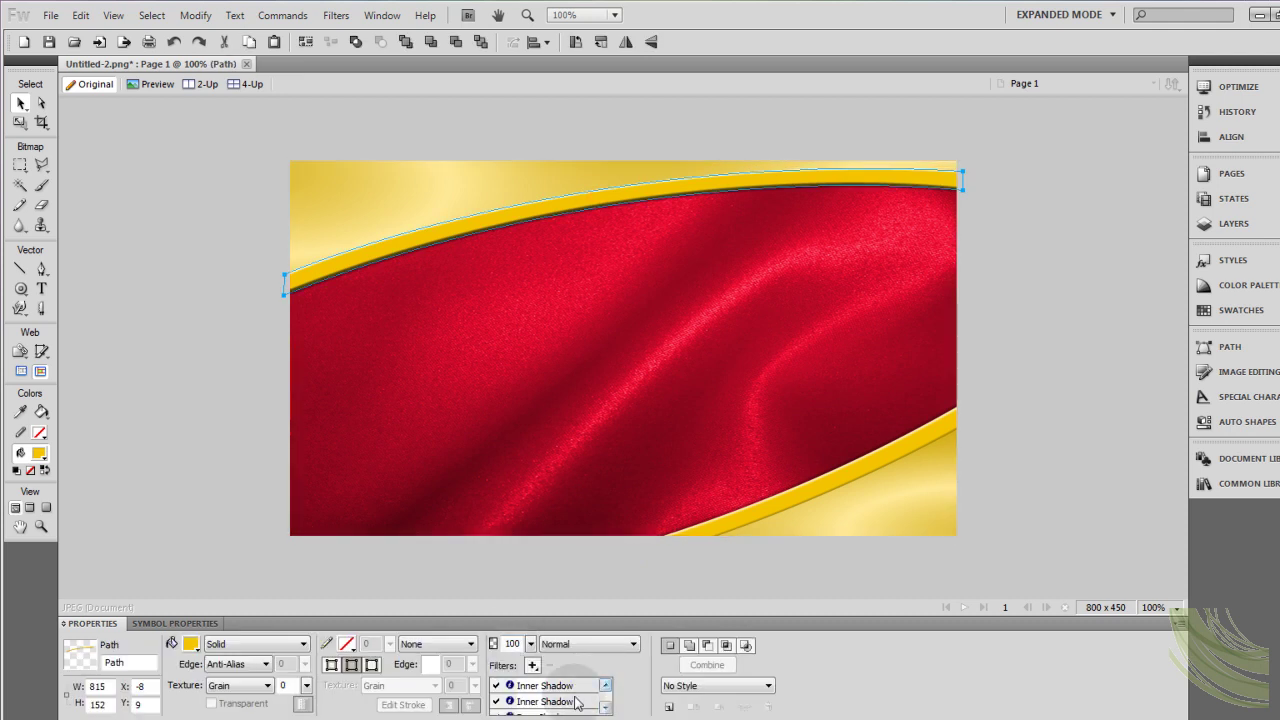
pyautogui.doubleClick(562, 702)
pyautogui.moveTo(560, 656); pyautogui.dragTo(563, 663)
pyautogui.click(213, 378)
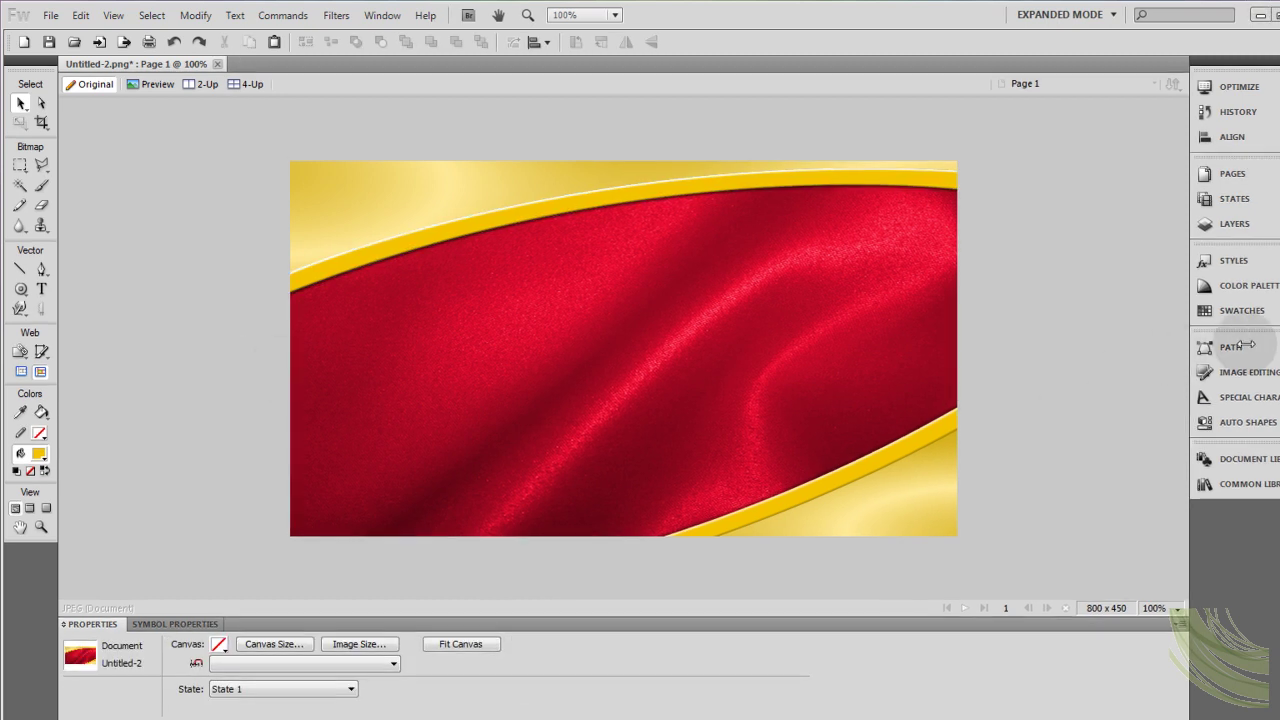
# Place a Heart auto shape on the card and reshape its lobes and tip.
pyautogui.click(1222, 422)
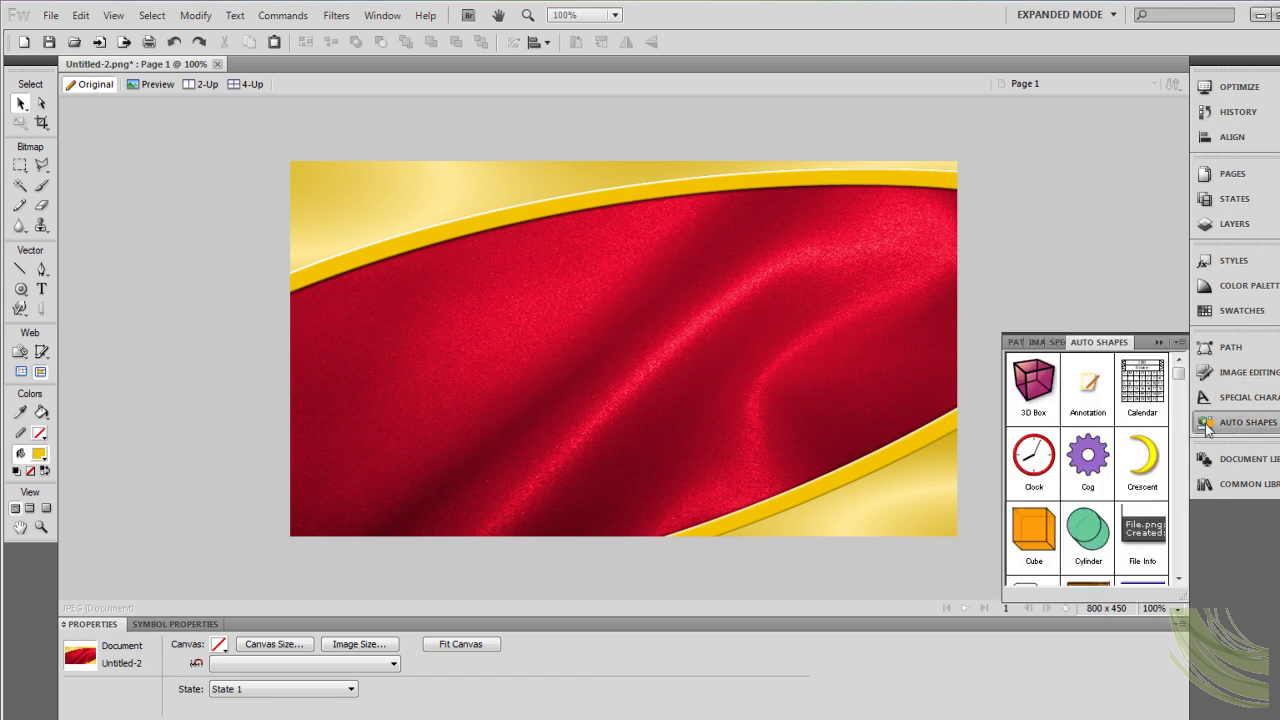
pyautogui.moveTo(1178, 362); pyautogui.dragTo(1180, 457)
pyautogui.moveTo(1088, 458); pyautogui.dragTo(813, 336)
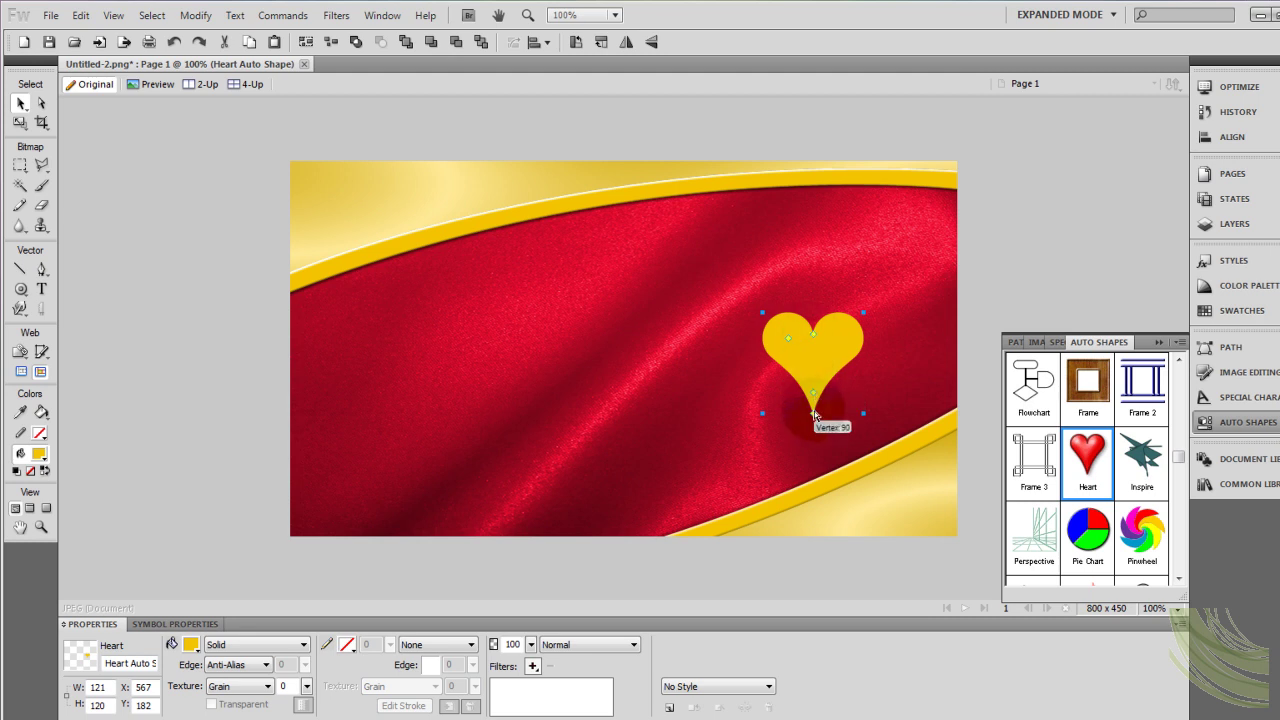
pyautogui.moveTo(818, 397)
pyautogui.mouseDown()
pyautogui.moveTo(815, 378)
pyautogui.moveTo(815, 397)
pyautogui.mouseUp()
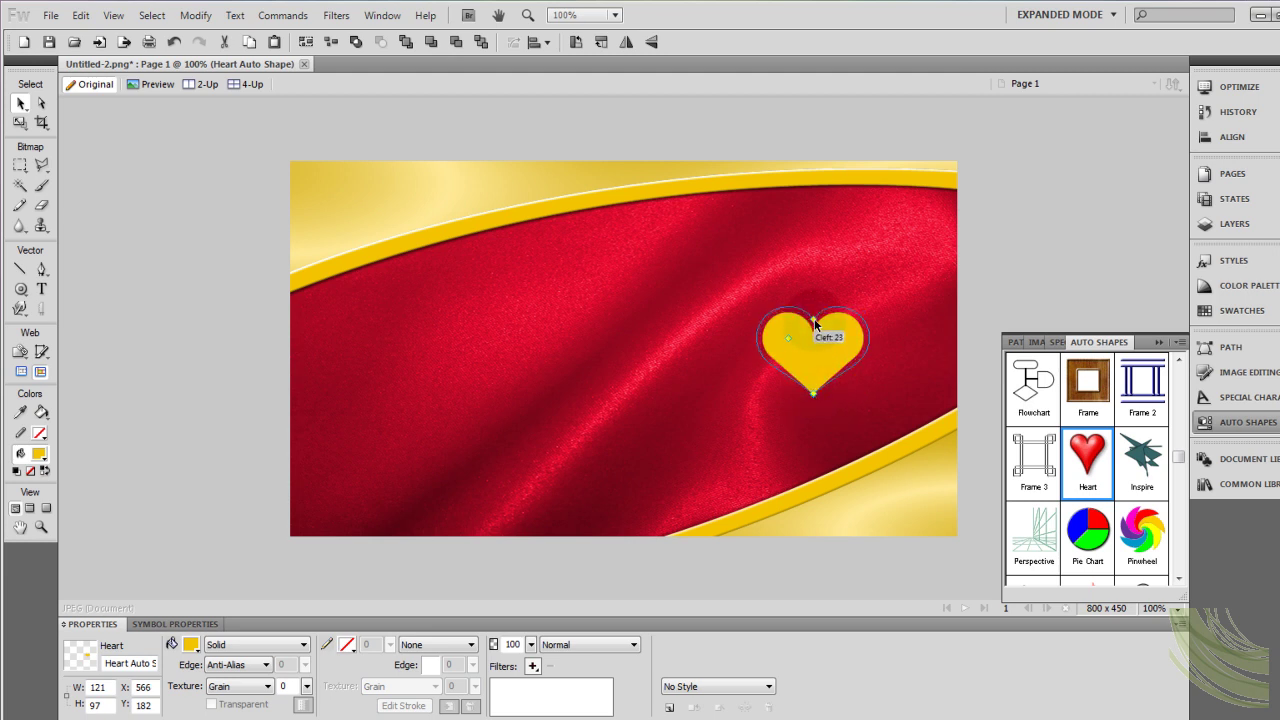
pyautogui.moveTo(815, 323); pyautogui.dragTo(798, 338)
pyautogui.click(908, 288)
pyautogui.click(833, 343)
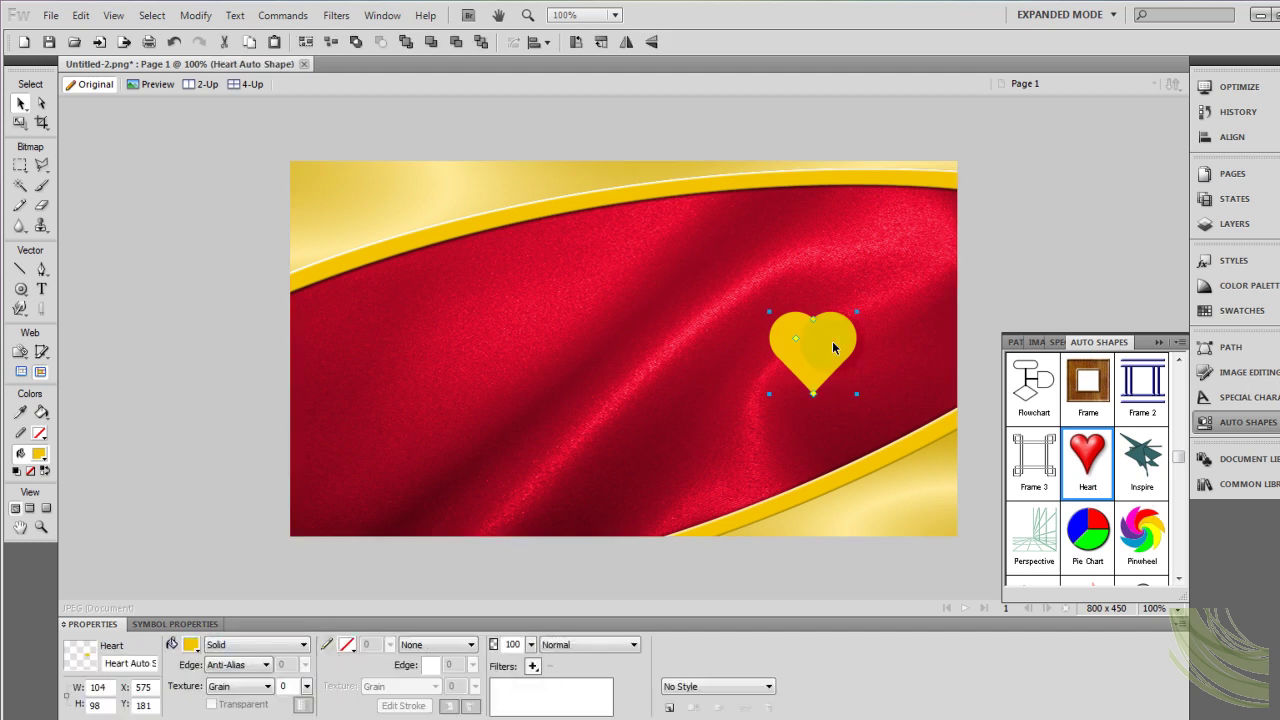
pyautogui.moveTo(816, 398); pyautogui.dragTo(817, 405)
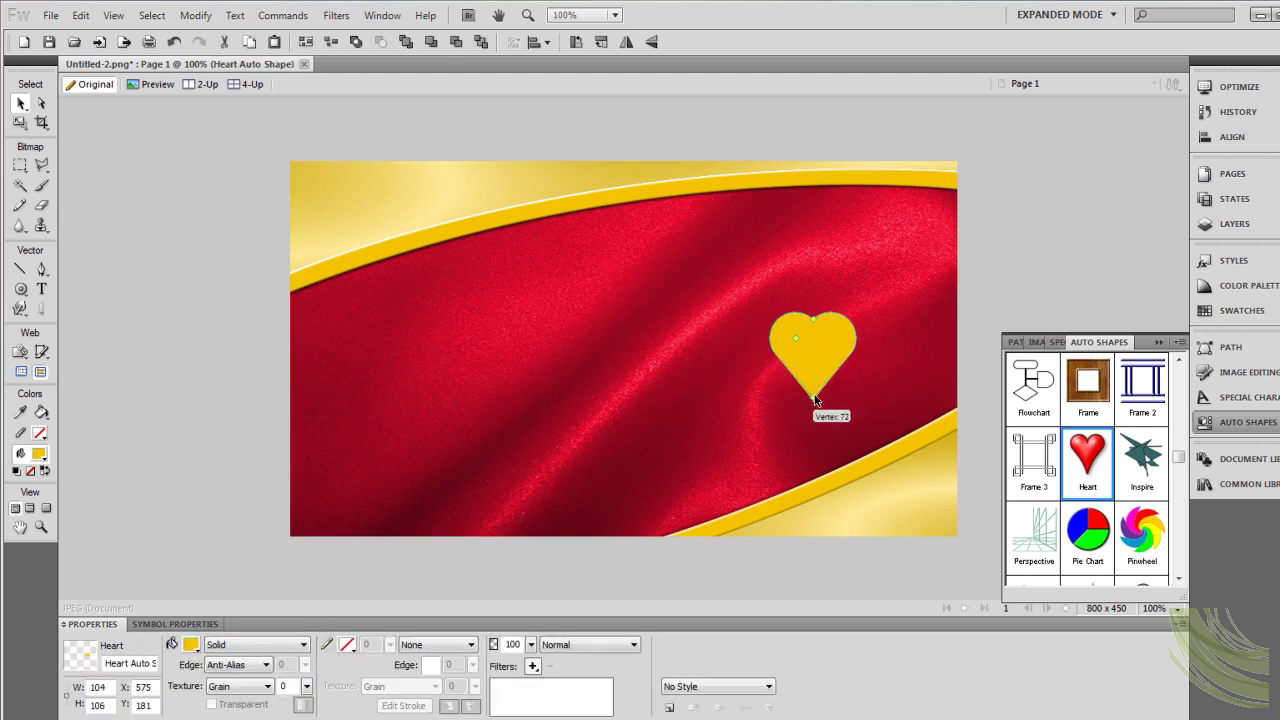
pyautogui.click(1043, 222)
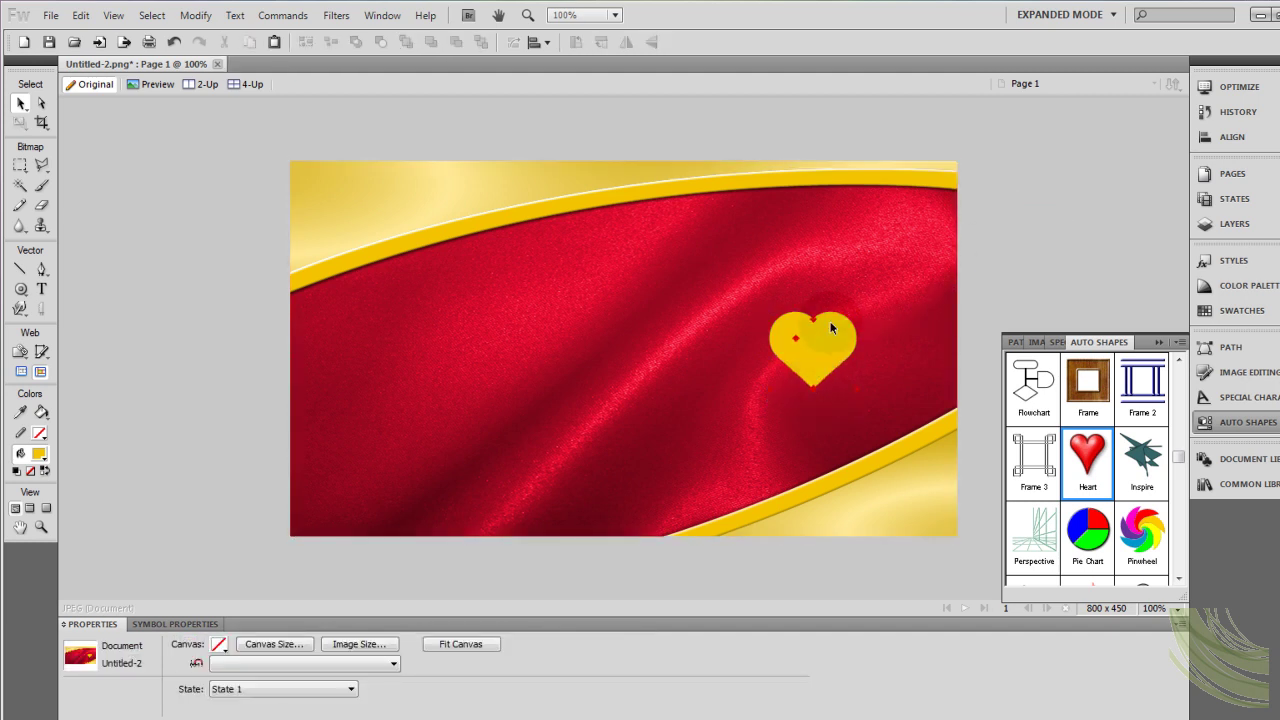
pyautogui.moveTo(819, 334); pyautogui.dragTo(813, 327)
pyautogui.click(1012, 250)
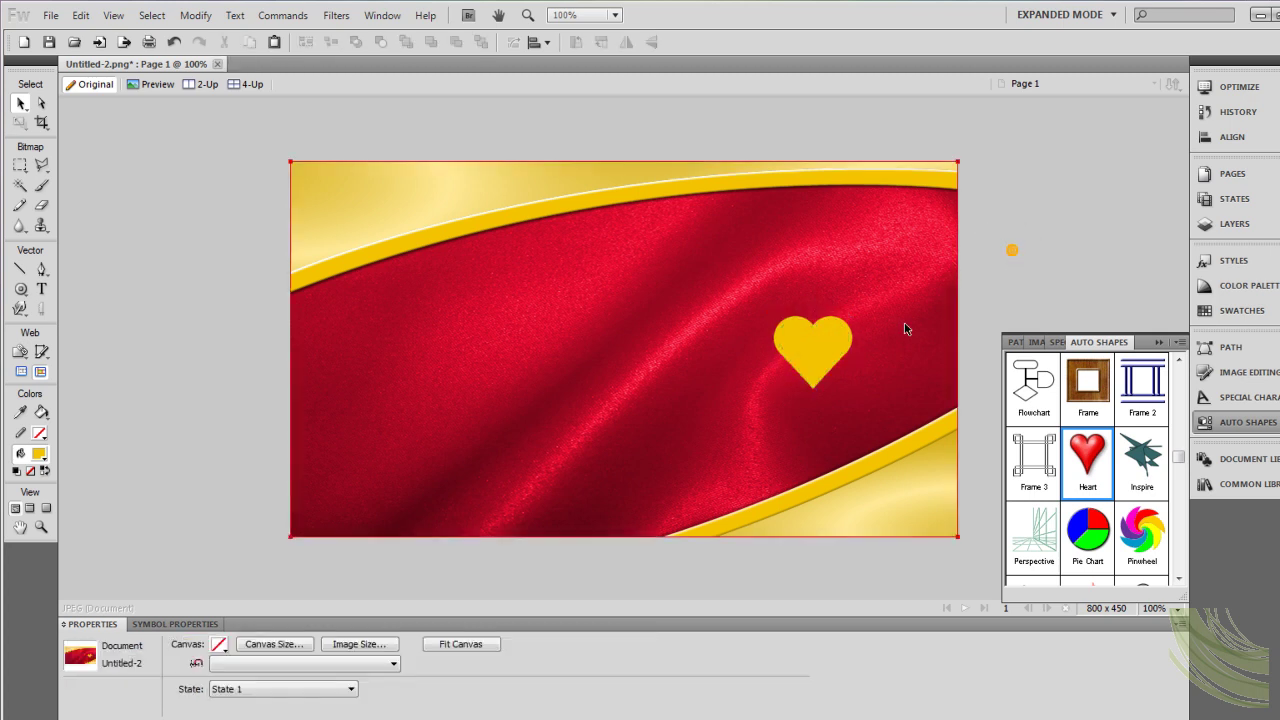
pyautogui.click(826, 345)
# Enlarge the heart to 239 × 221 and move it toward the card's centre.
pyautogui.click(19, 122)
pyautogui.moveTo(654, 273)
pyautogui.mouseDown()
pyautogui.moveTo(628, 248)
pyautogui.moveTo(651, 265)
pyautogui.mouseUp()
pyautogui.moveTo(687, 389); pyautogui.dragTo(653, 421)
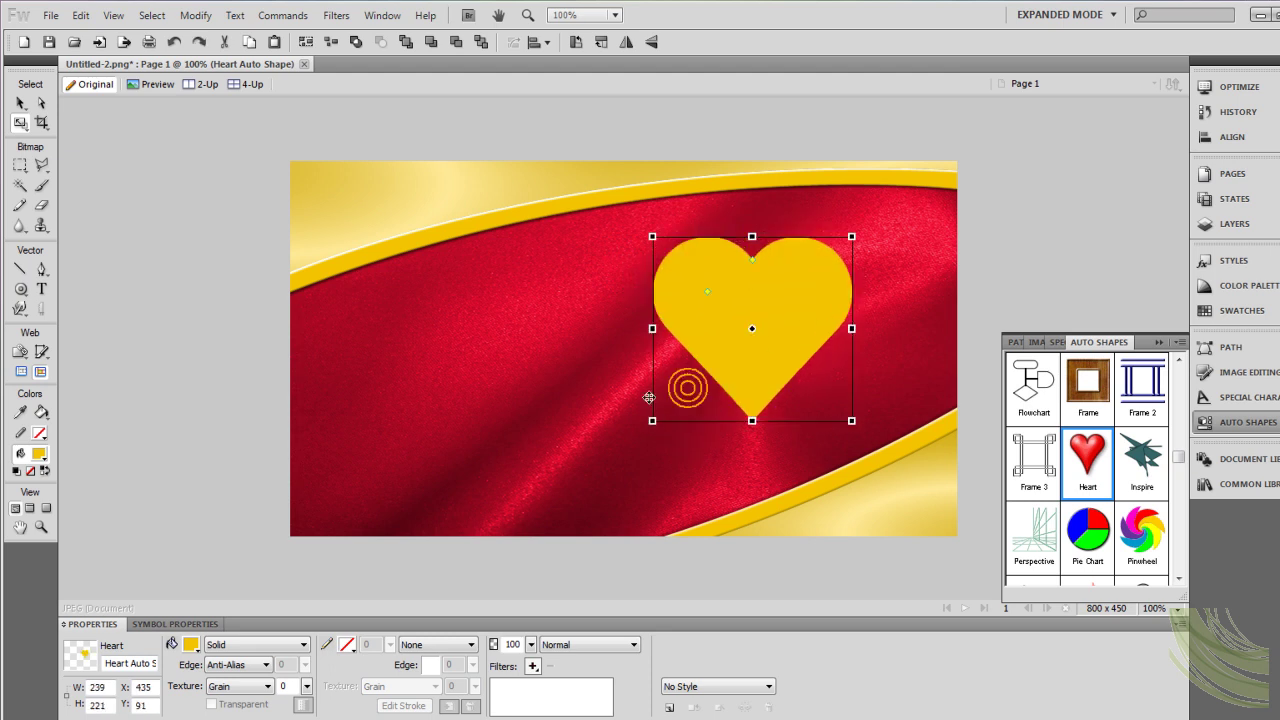
pyautogui.click(21, 103)
pyautogui.click(114, 262)
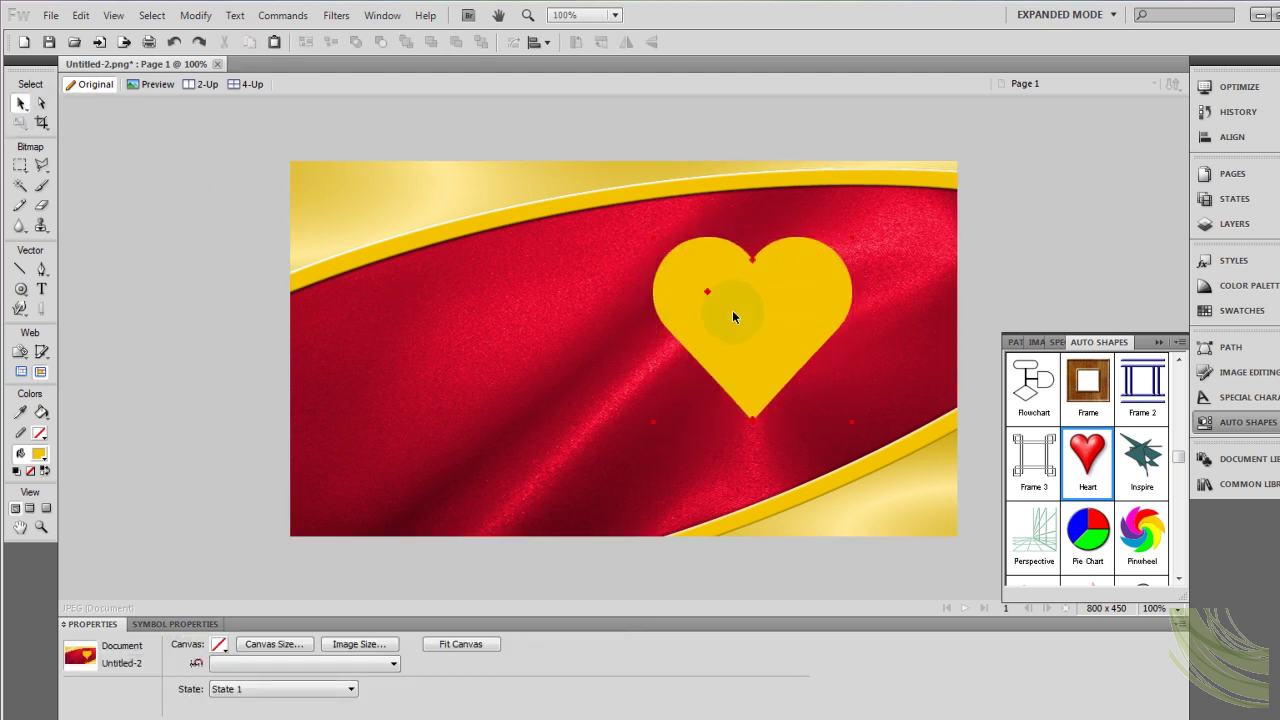
pyautogui.moveTo(732, 311); pyautogui.dragTo(569, 341)
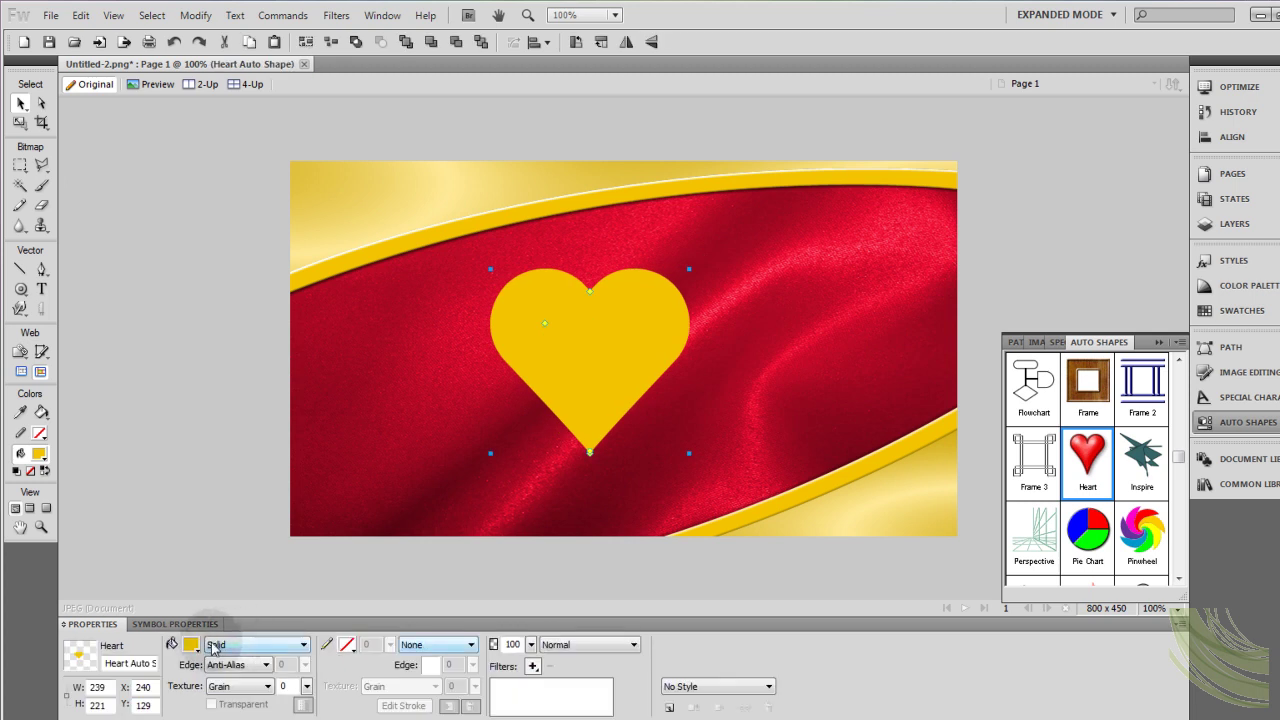
# Fill the heart with a linear gradient running from red to dark red.
pyautogui.click(229, 645)
pyautogui.moveTo(280, 582)
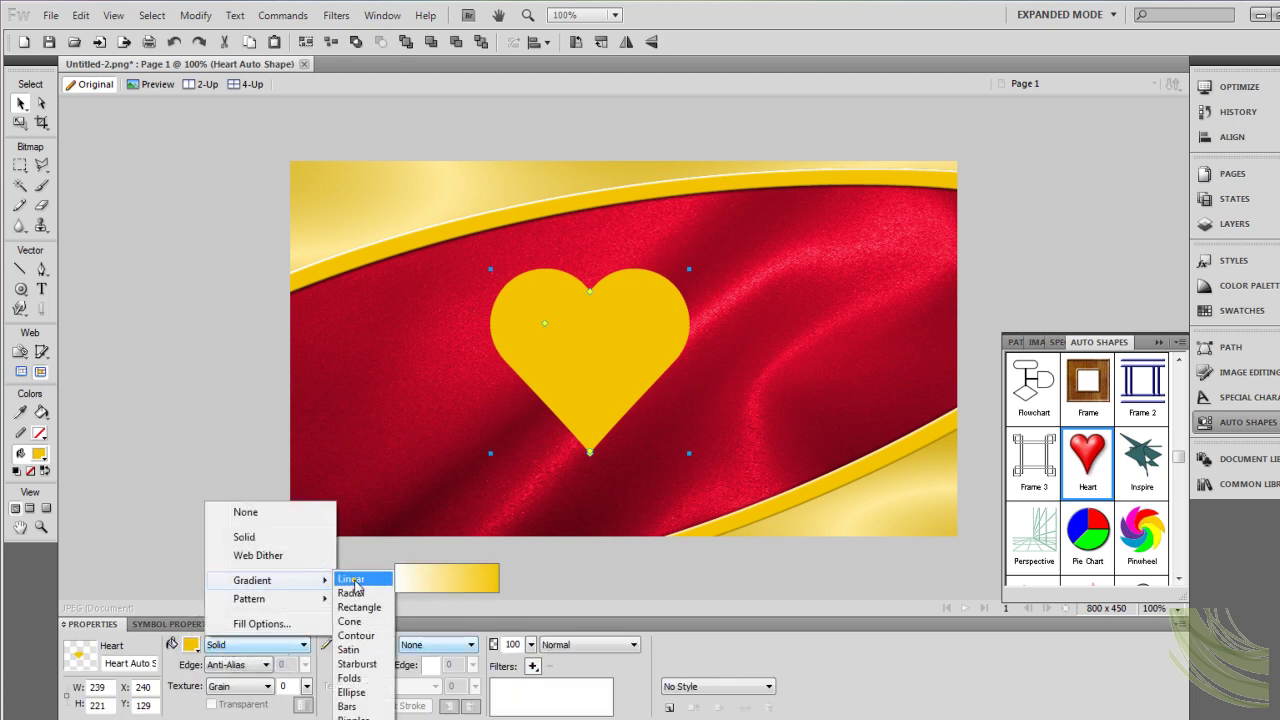
pyautogui.click(354, 581)
pyautogui.click(190, 644)
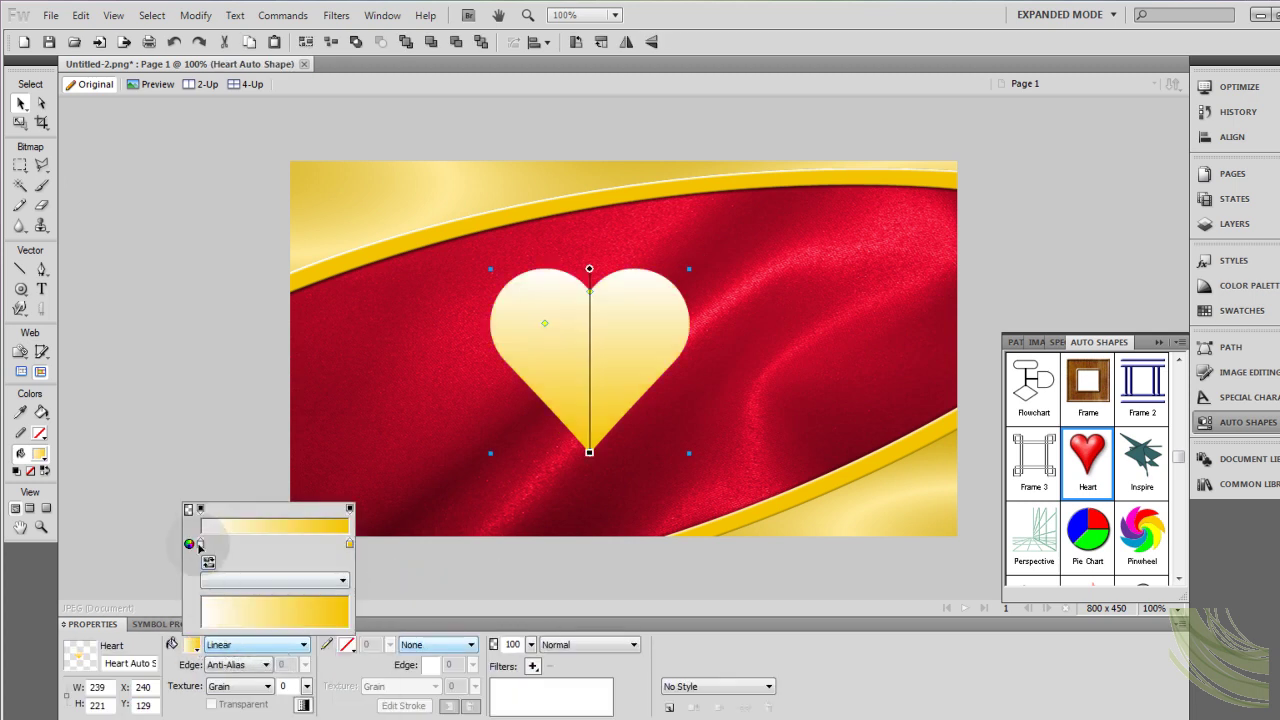
pyautogui.click(199, 545)
pyautogui.click(216, 477)
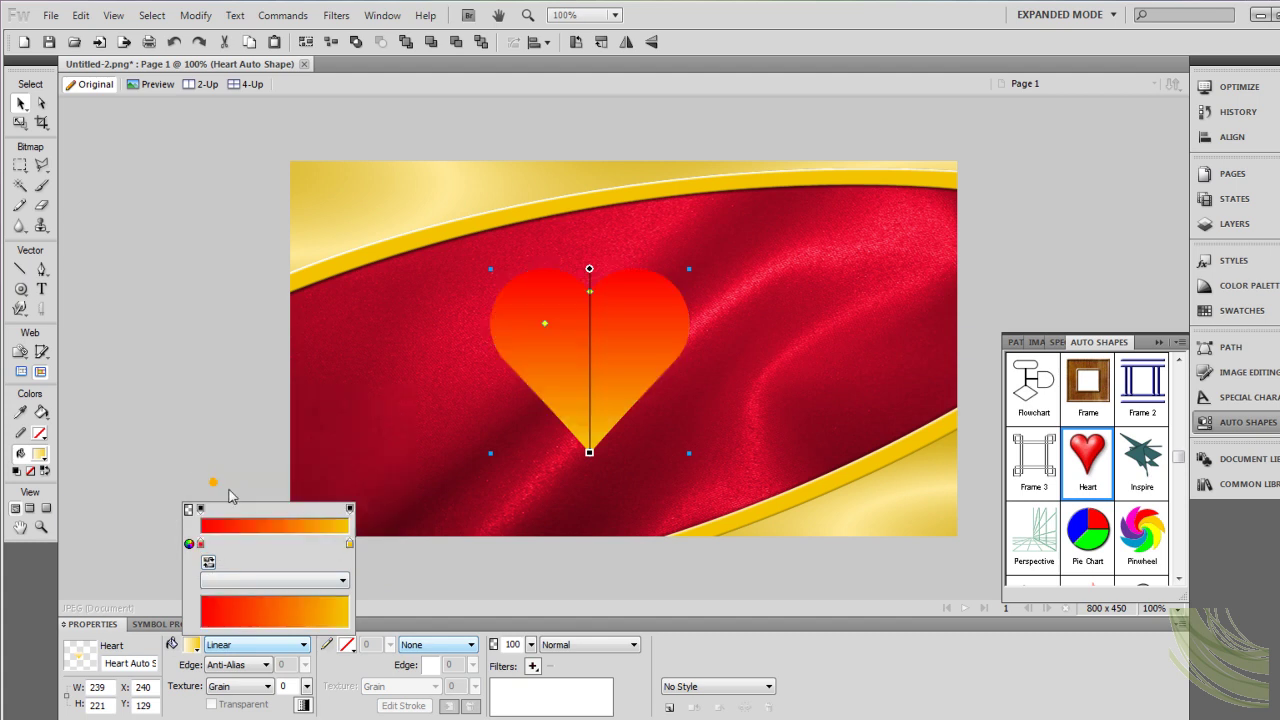
pyautogui.click(350, 544)
pyautogui.click(381, 480)
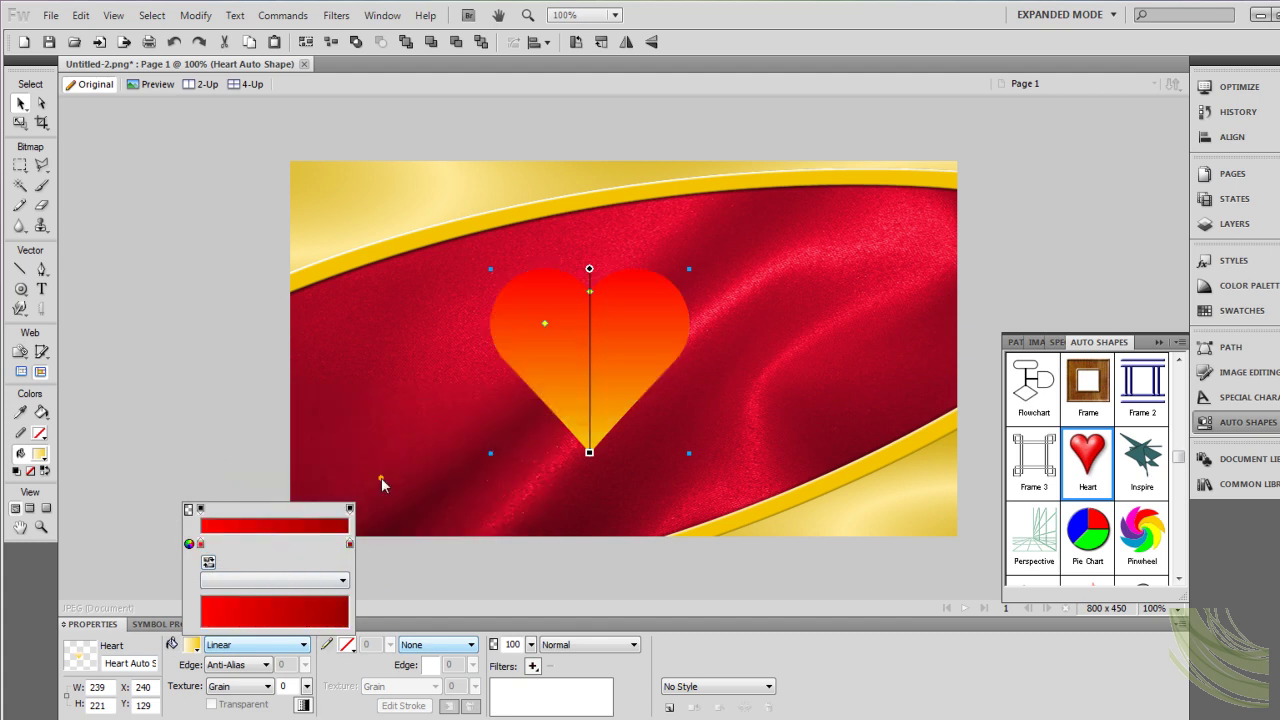
# Darken the second gradient stop, then draw a small 70 × 37 ellipse on the heart's lower half.
pyautogui.click(349, 544)
pyautogui.click(497, 404)
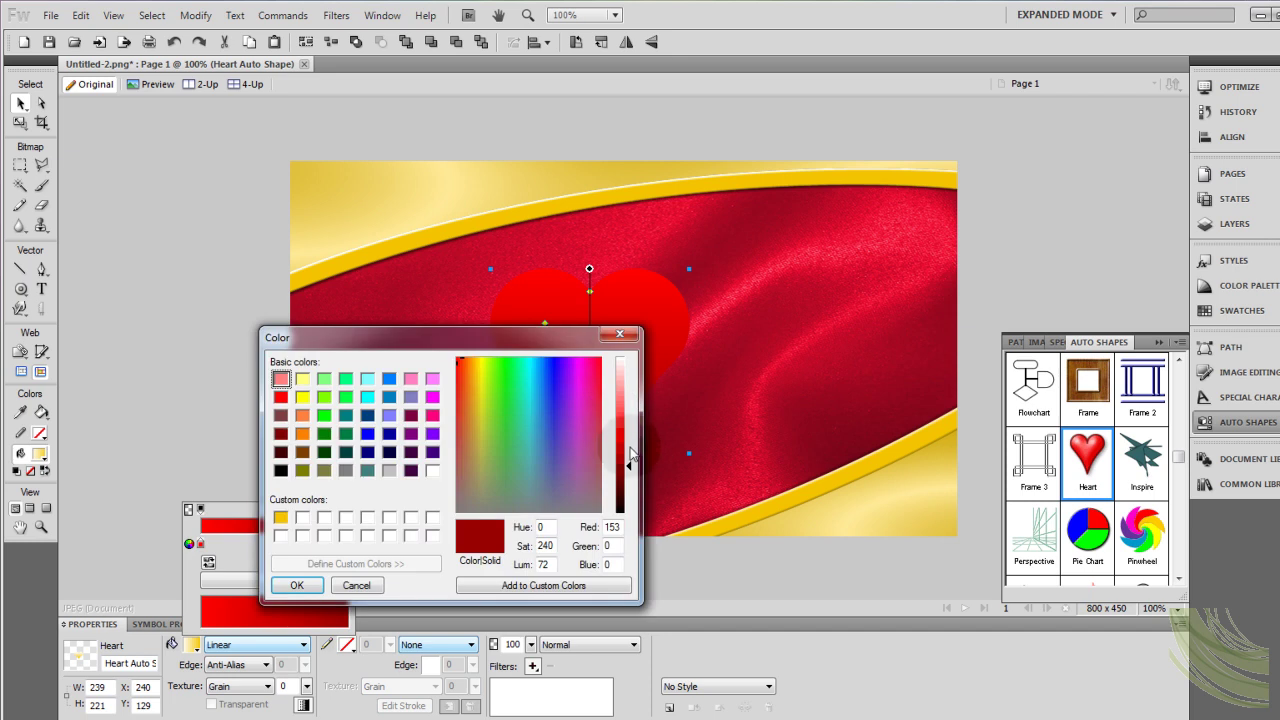
pyautogui.moveTo(634, 443); pyautogui.dragTo(632, 484)
pyautogui.click(293, 585)
pyautogui.click(183, 292)
pyautogui.moveTo(20, 289); pyautogui.dragTo(60, 318)
pyautogui.moveTo(588, 376)
pyautogui.mouseDown()
pyautogui.moveTo(620, 415)
pyautogui.moveTo(621, 392)
pyautogui.mouseUp()
# Give the small ellipse a solid red fill and a Gaussian Blur of radius 6.8.
pyautogui.click(256, 644)
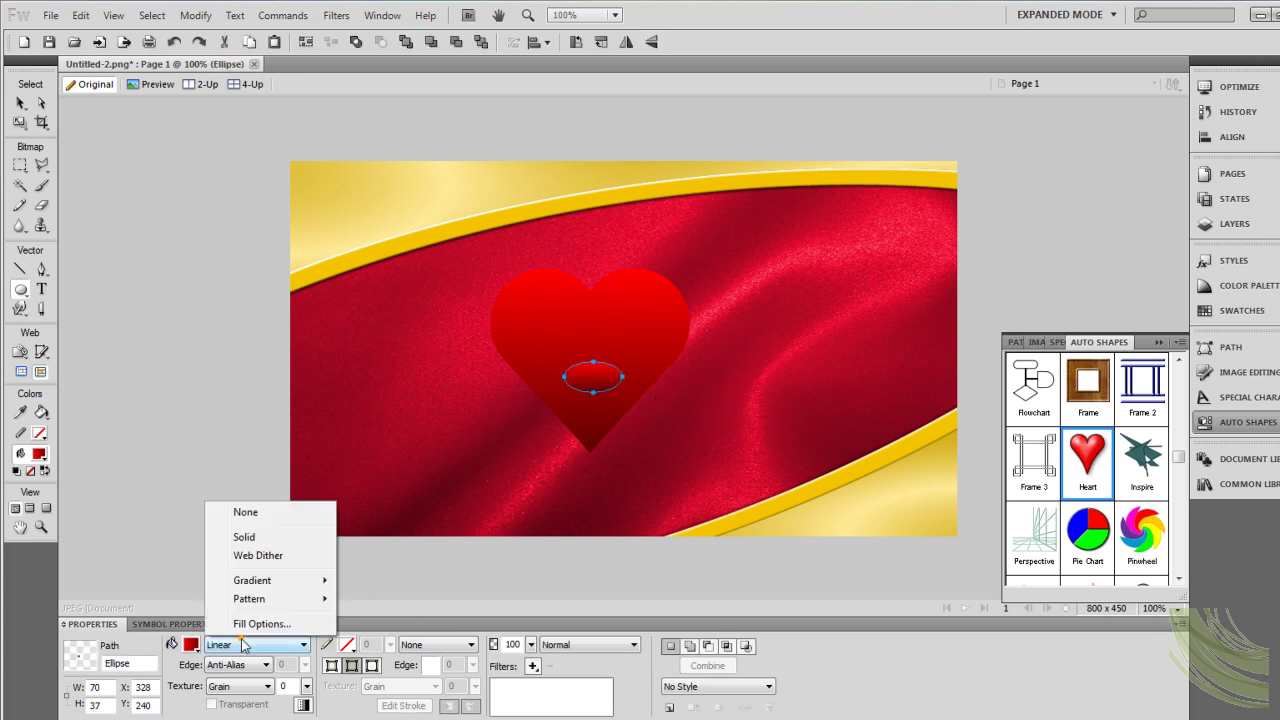
pyautogui.click(250, 535)
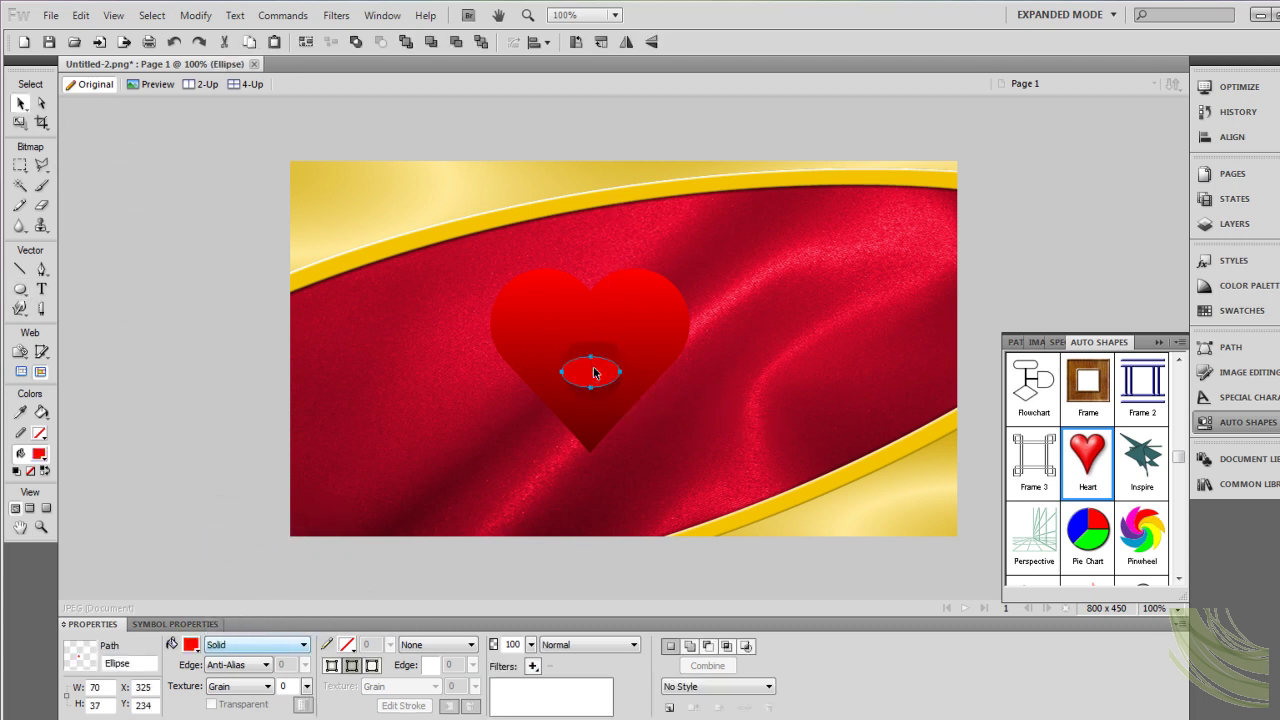
pyautogui.click(532, 666)
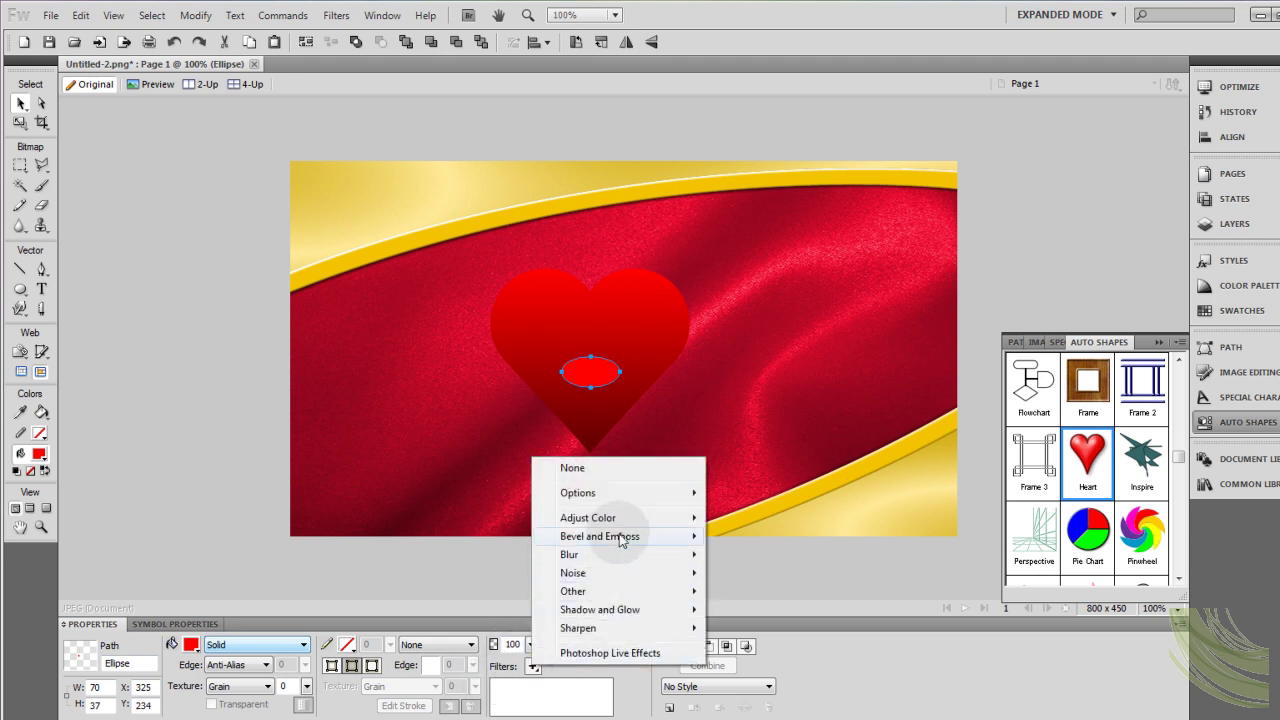
pyautogui.click(769, 591)
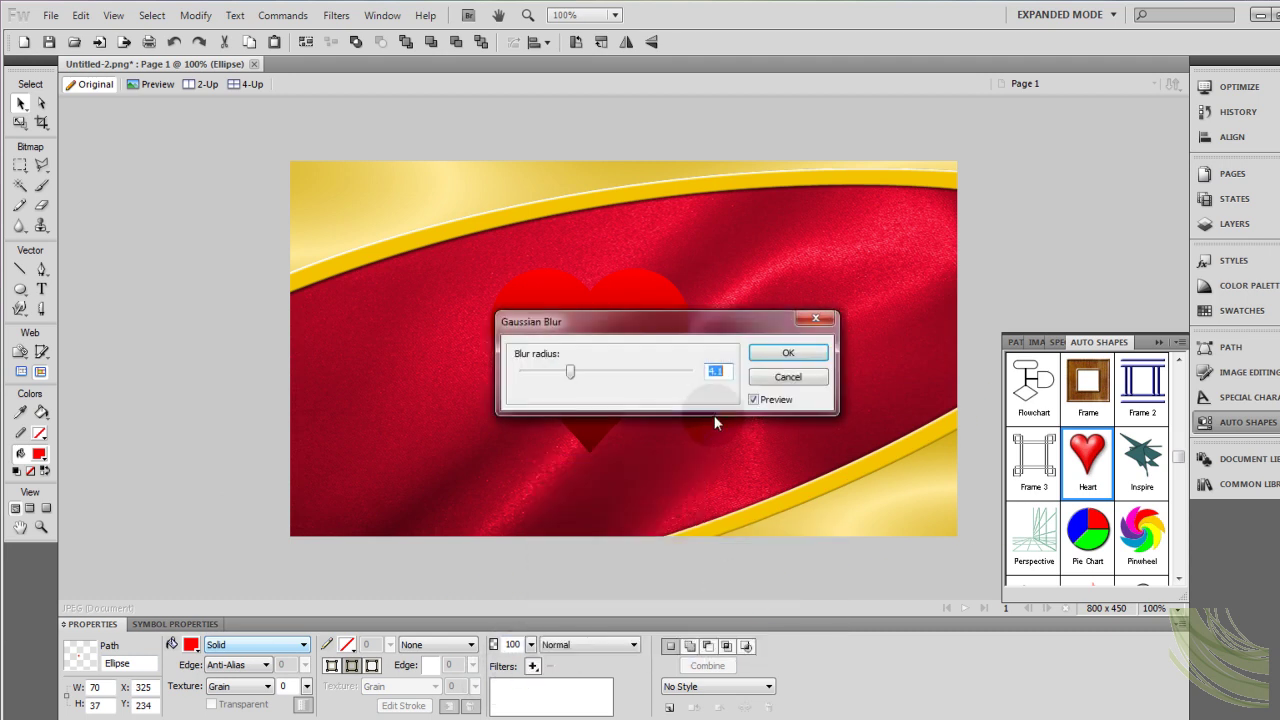
pyautogui.moveTo(708, 337); pyautogui.dragTo(717, 520)
pyautogui.moveTo(580, 556); pyautogui.dragTo(604, 557)
pyautogui.click(815, 535)
pyautogui.click(193, 397)
pyautogui.click(588, 372)
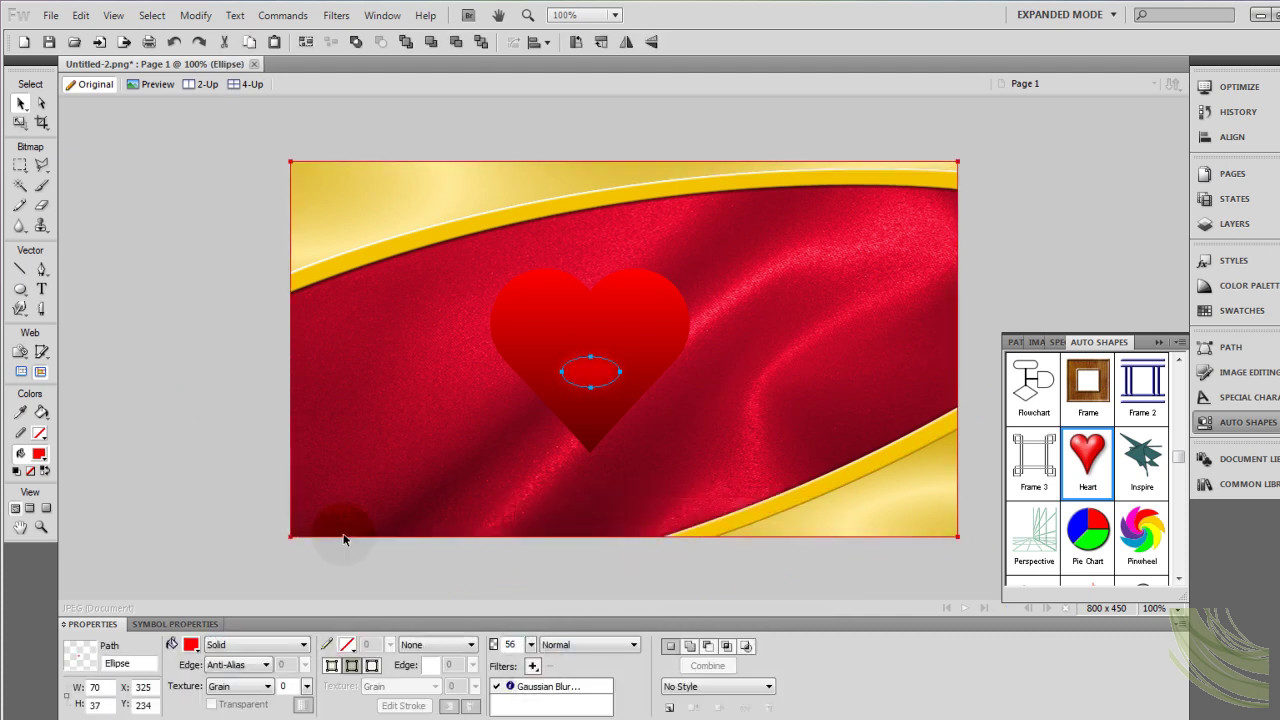
pyautogui.click(517, 303)
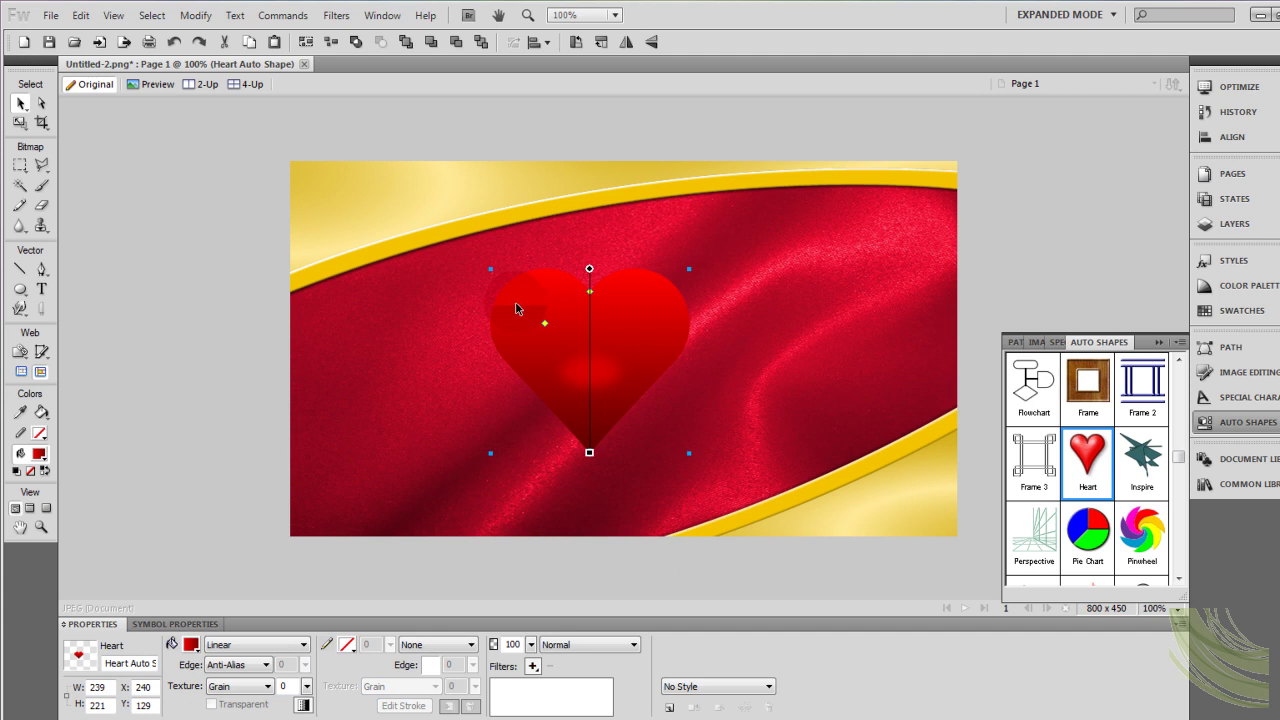
# Duplicate the heart and glow ellipse, giving one heart a 10-pixel gold outline sampled from the ribbon.
pyautogui.keyDown('shift'); pyautogui.click(580, 372); pyautogui.keyUp('shift')
pyautogui.hotkey('ctrl', 'shift', 'd')
pyautogui.hotkey('shift', 'Right')
pyautogui.hotkey('shift', 'Right')
pyautogui.hotkey('shift', 'Right')
pyautogui.hotkey('shift', 'Right')
pyautogui.hotkey('shift', 'Right')
pyautogui.click(199, 320)
pyautogui.click(505, 327)
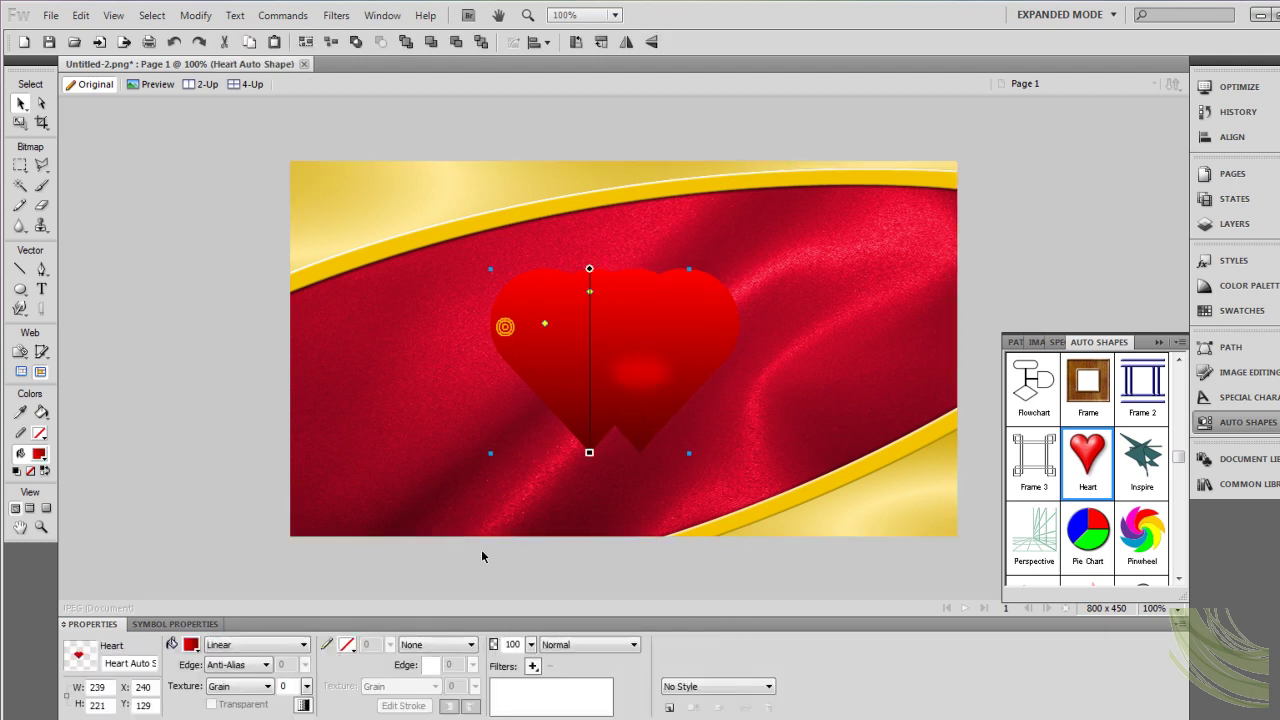
pyautogui.click(348, 644)
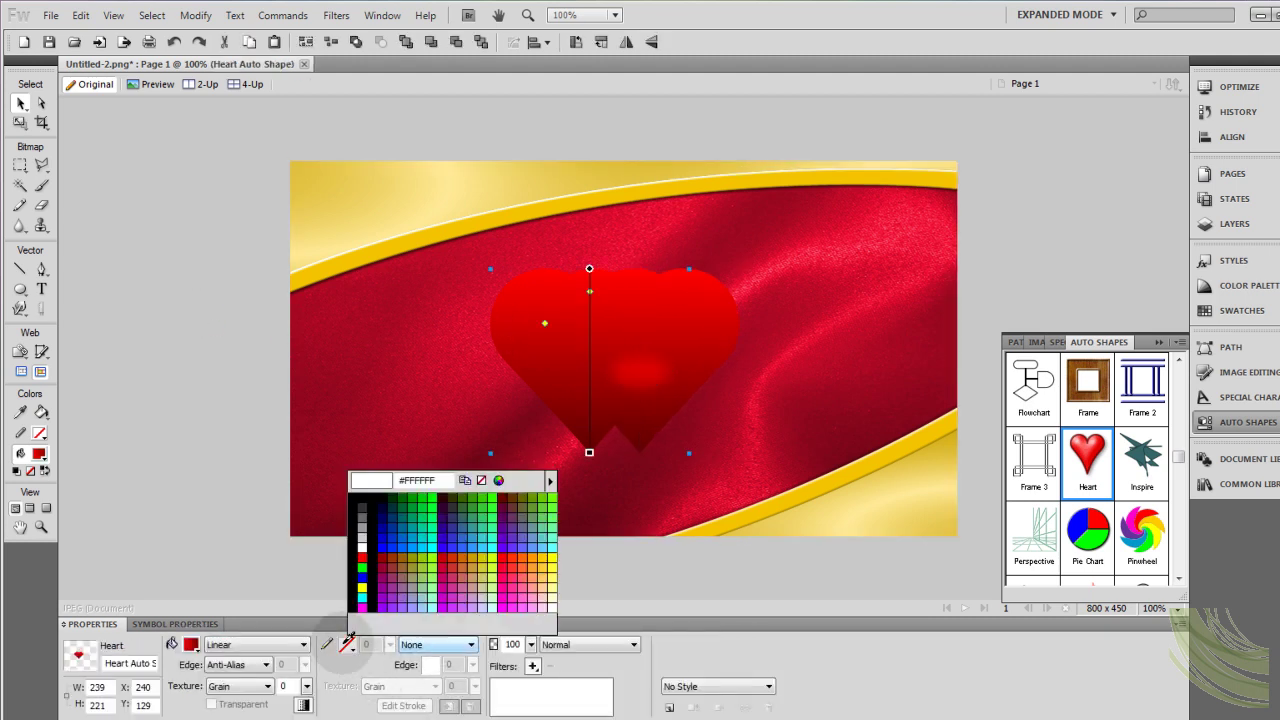
pyautogui.click(843, 471)
pyautogui.click(394, 645)
pyautogui.click(394, 643)
pyautogui.moveTo(390, 645); pyautogui.dragTo(396, 648)
# Nudge the unoutlined heart and its ellipse left onto the outlined heart.
pyautogui.click(146, 214)
pyautogui.click(660, 322)
pyautogui.keyDown('shift'); pyautogui.click(640, 372); pyautogui.keyUp('shift')
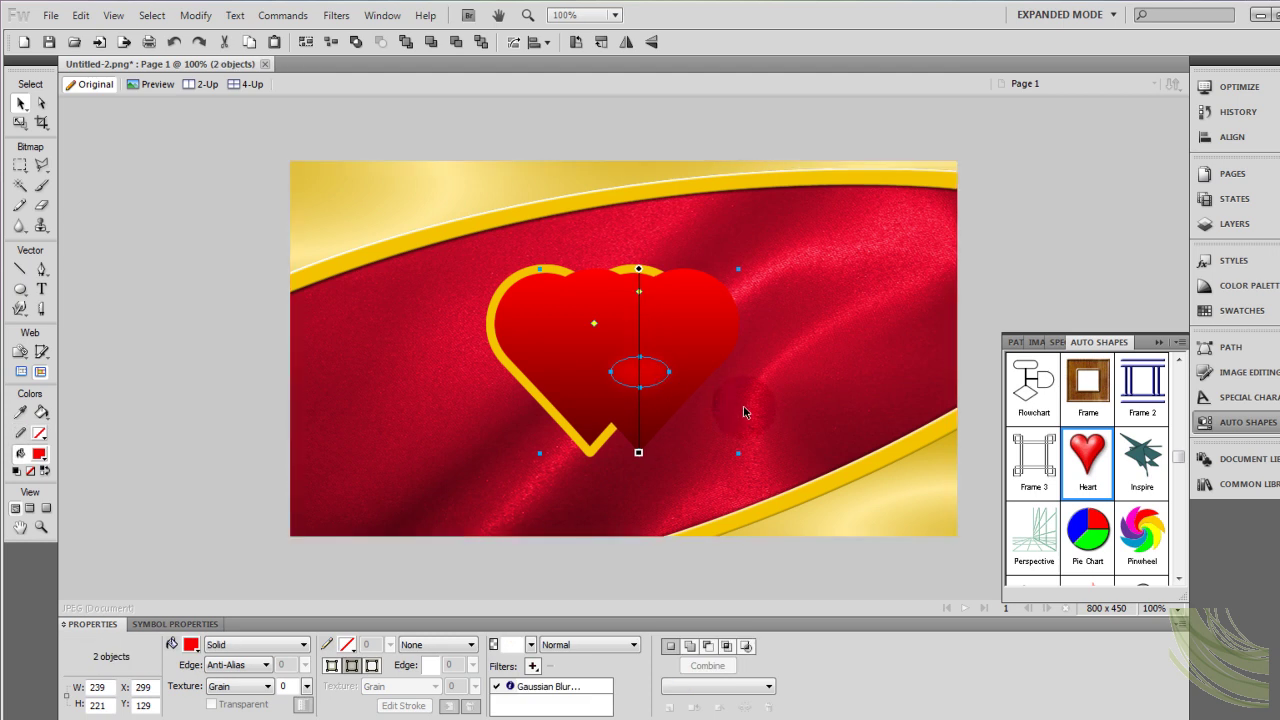
pyautogui.hotkey('shift', 'Left')
pyautogui.press('Left')
pyautogui.press('Left')
pyautogui.press('Left')
pyautogui.press('Left')
pyautogui.press('Left')
pyautogui.hotkey('shift', 'Left')
pyautogui.hotkey('shift', 'Left')
pyautogui.hotkey('shift', 'Left')
pyautogui.hotkey('shift', 'Left')
pyautogui.press('Left')
pyautogui.press('Left')
pyautogui.press('Left')
pyautogui.press('Left')
pyautogui.press('Left')
# Set the gold-outlined heart's fill to None.
pyautogui.click(520, 290)
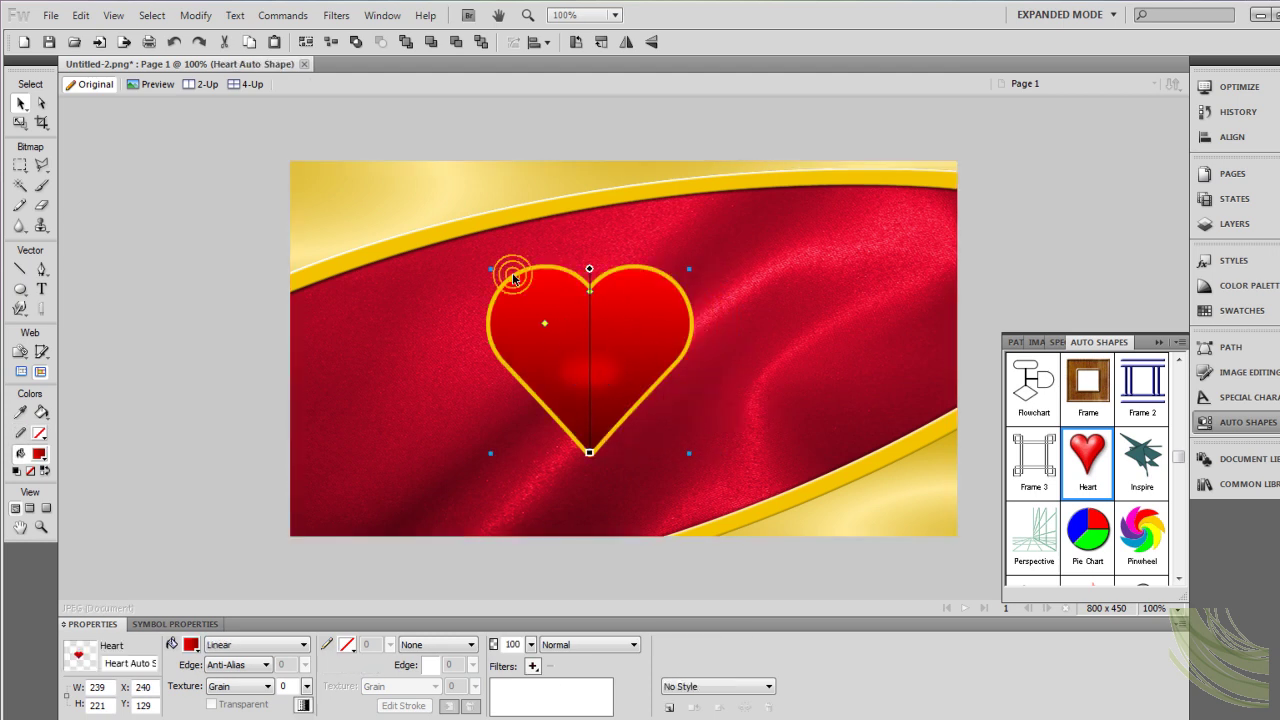
pyautogui.click(245, 644)
pyautogui.click(264, 514)
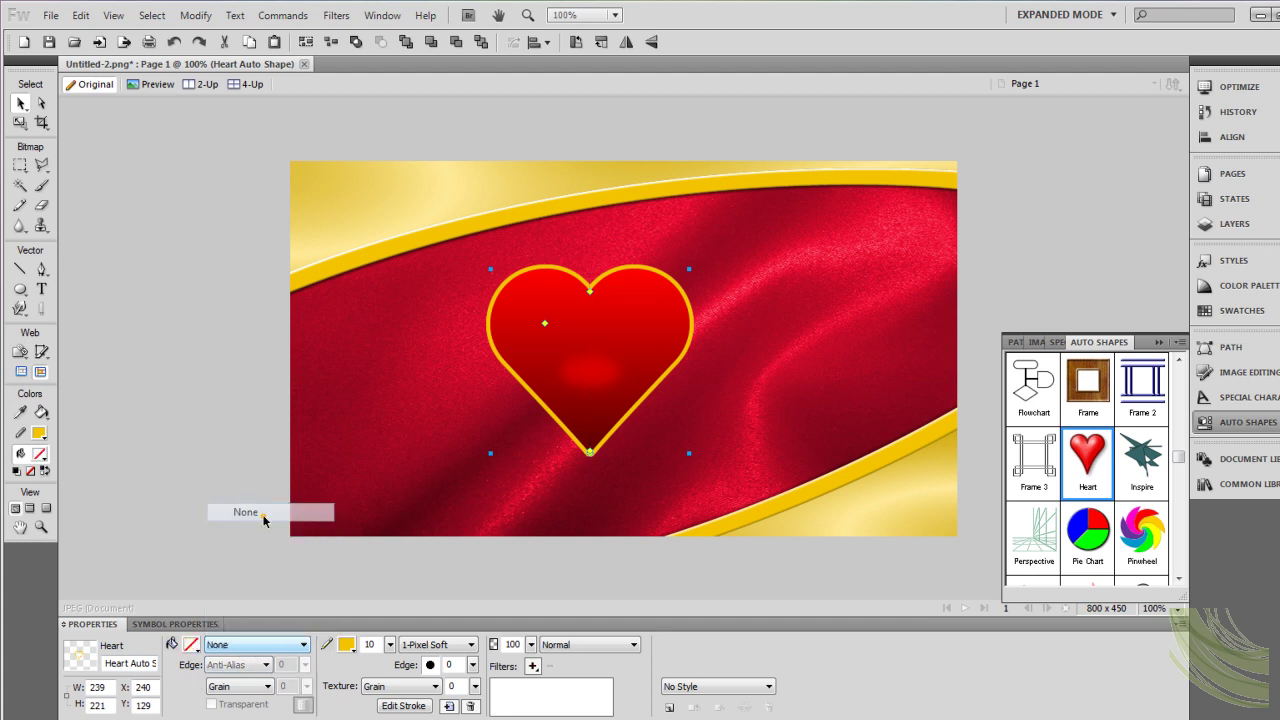
pyautogui.click(217, 309)
pyautogui.click(486, 320)
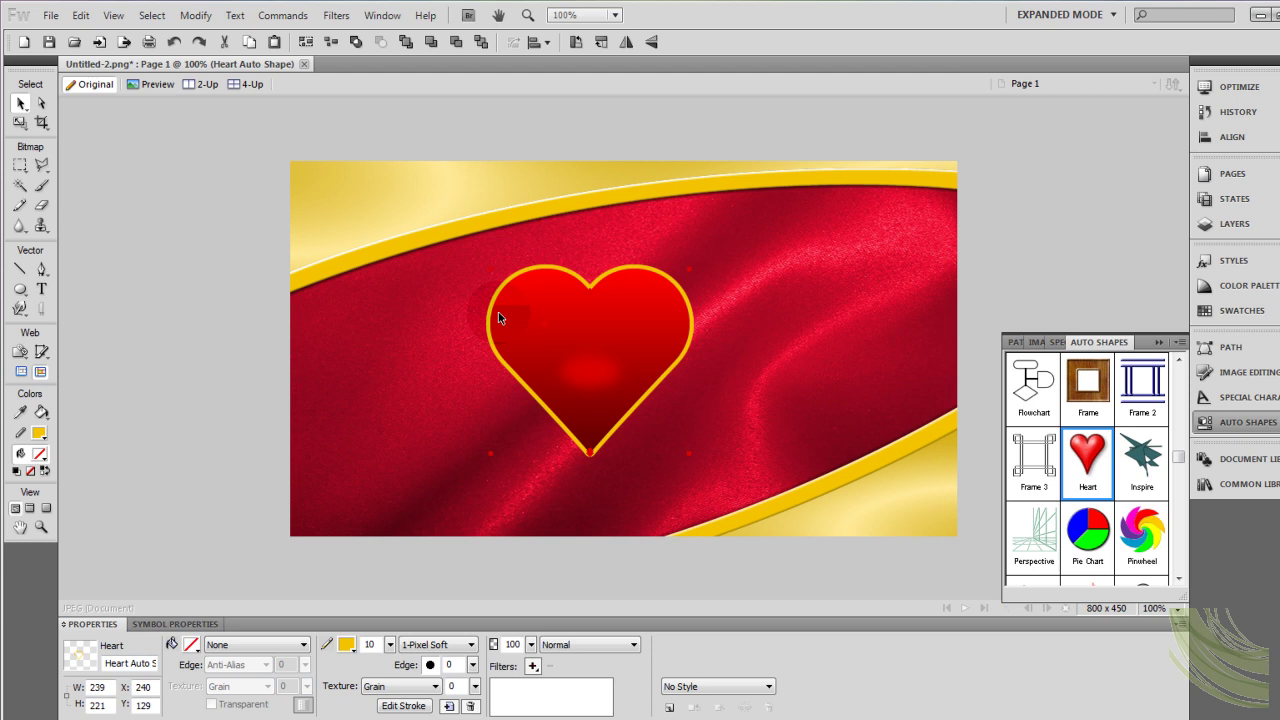
# Move the red heart and its blurred ellipse to the right.
pyautogui.click(505, 320)
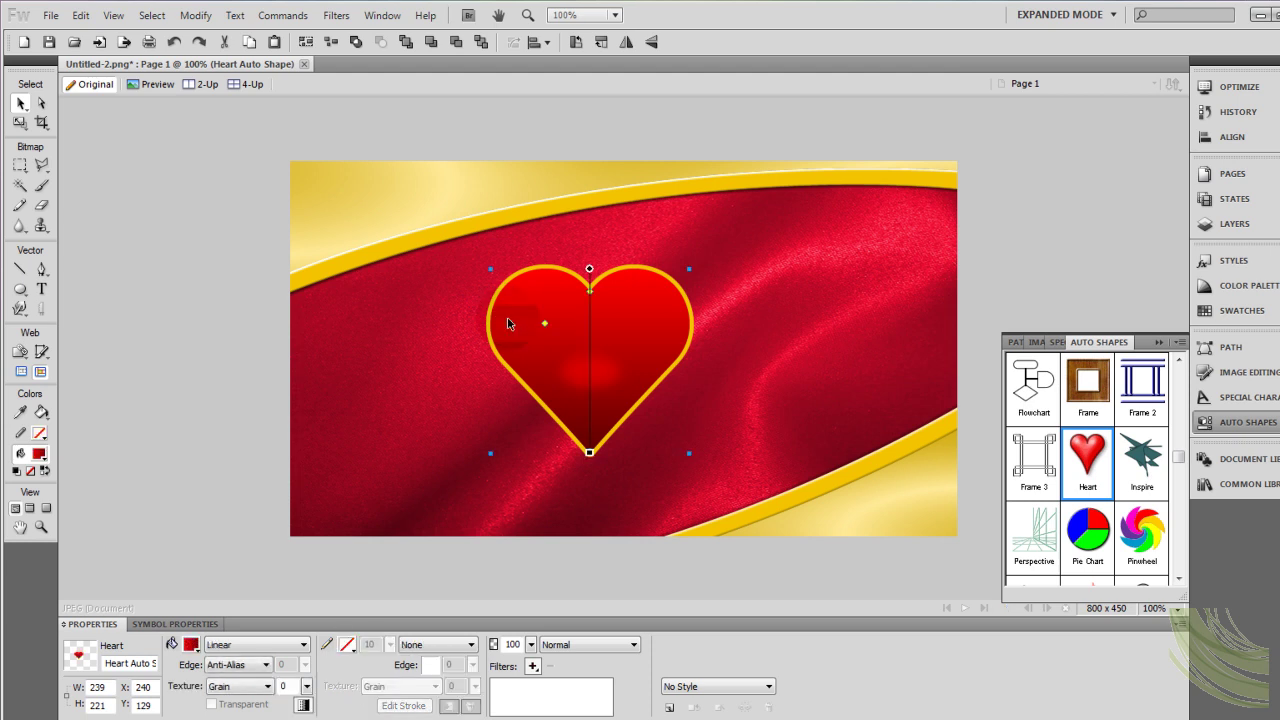
pyautogui.keyDown('shift'); pyautogui.click(565, 373); pyautogui.keyUp('shift')
pyautogui.moveTo(507, 330); pyautogui.dragTo(707, 342)
# Add an Inner Bevel to the gold outline with width 35, contrast 100% and angle 95.
pyautogui.click(576, 285)
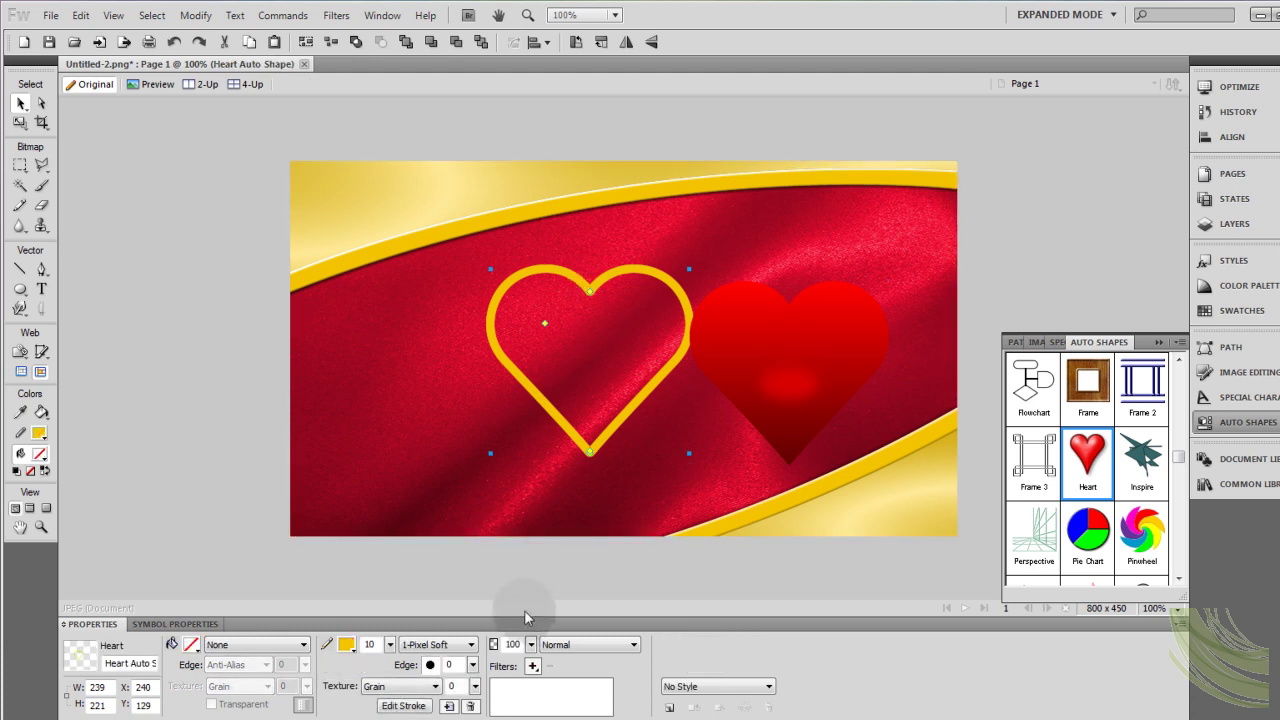
pyautogui.click(532, 666)
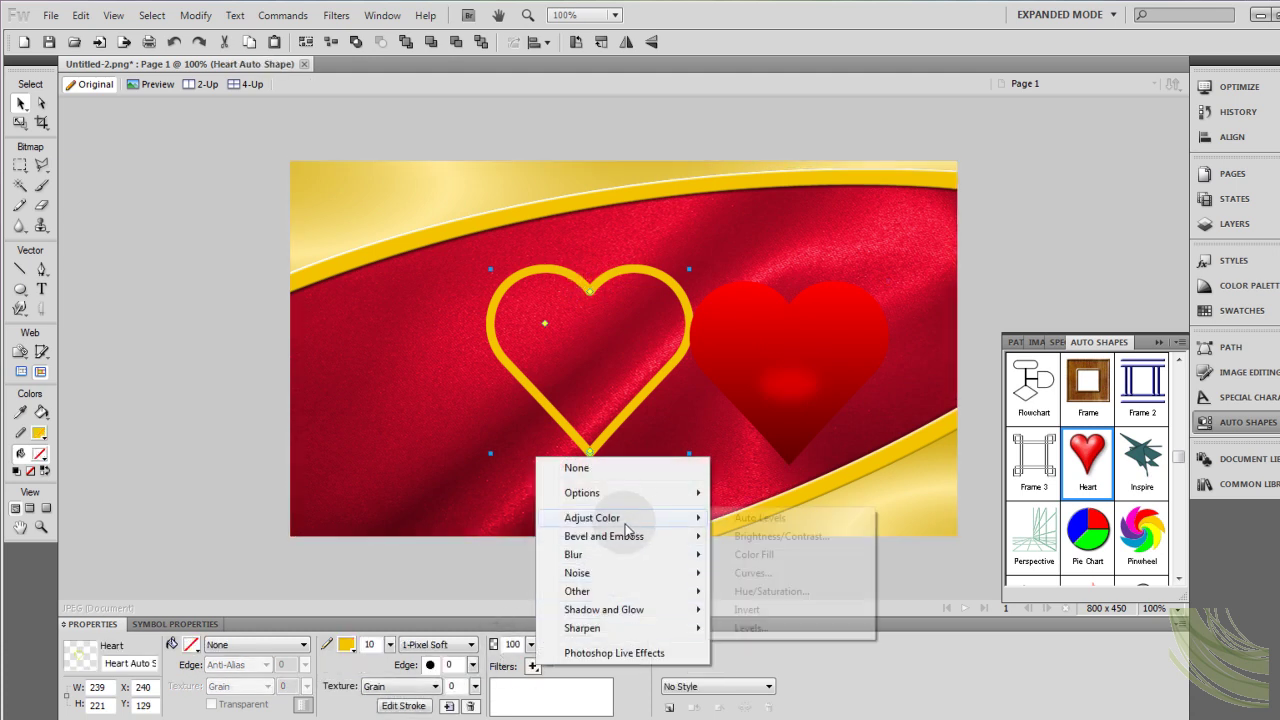
pyautogui.moveTo(627, 537)
pyautogui.click(772, 538)
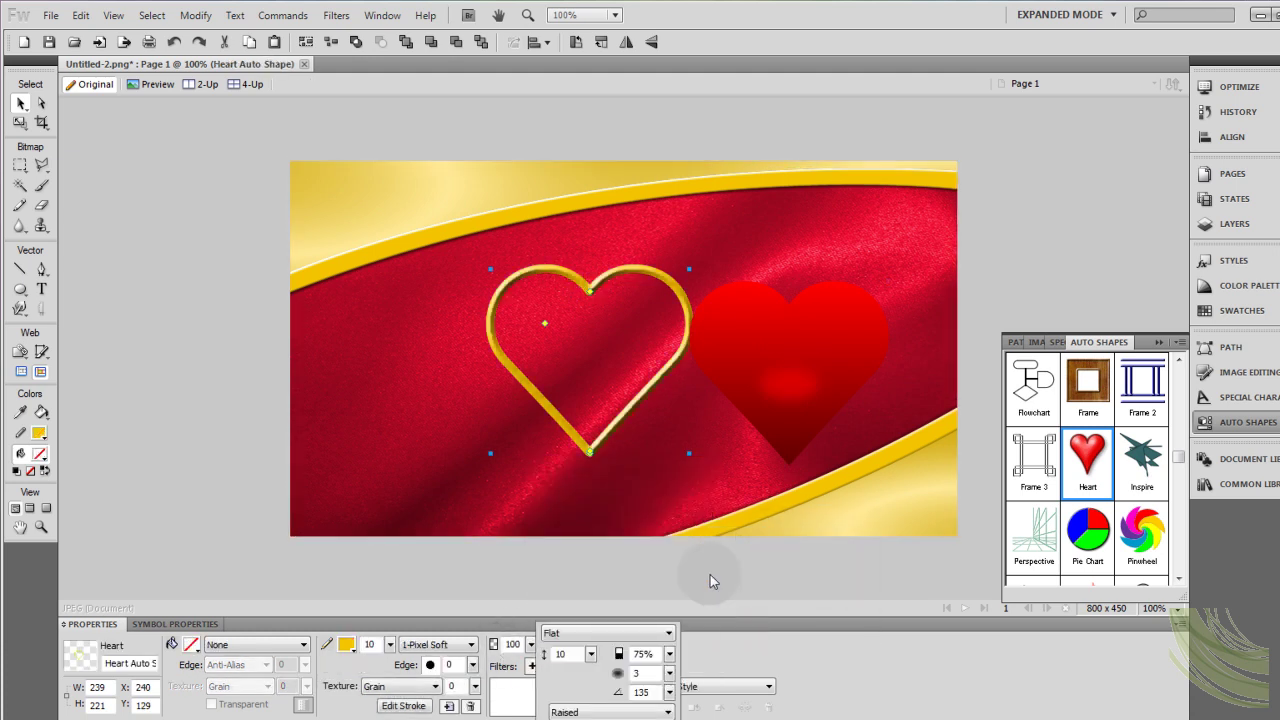
pyautogui.click(670, 673)
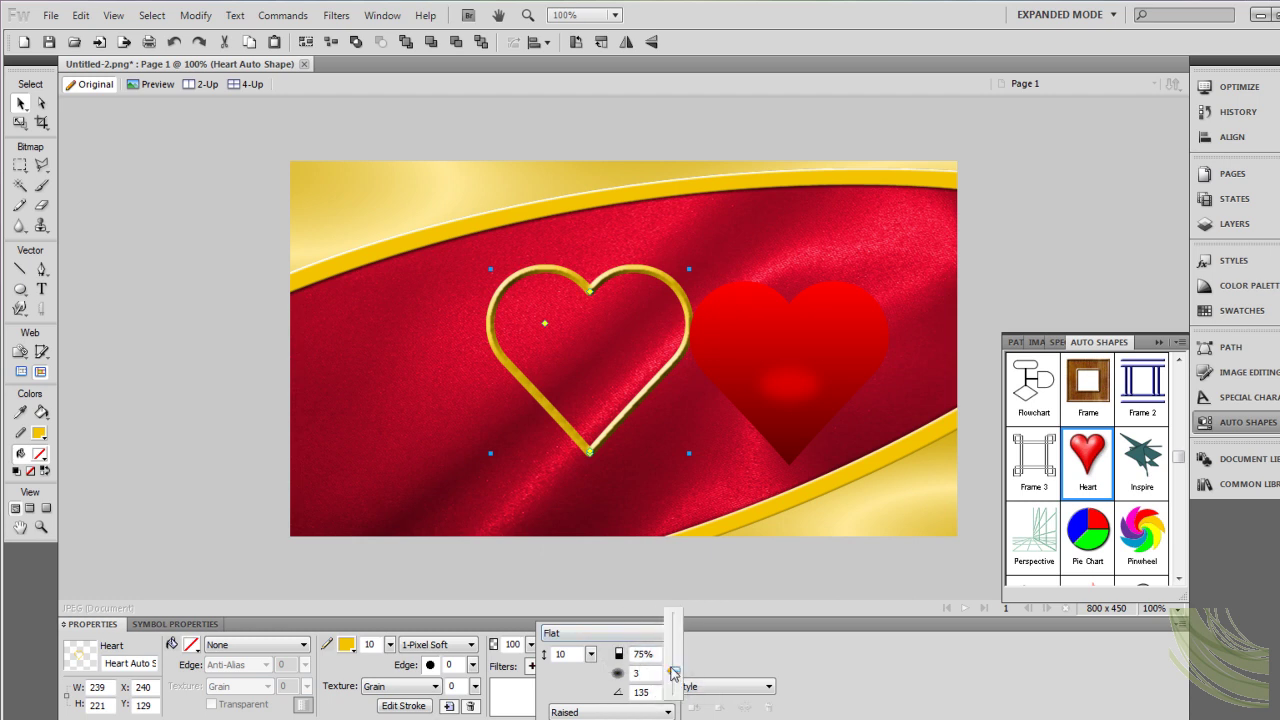
pyautogui.moveTo(672, 588); pyautogui.dragTo(674, 583)
pyautogui.moveTo(591, 654); pyautogui.dragTo(593, 574)
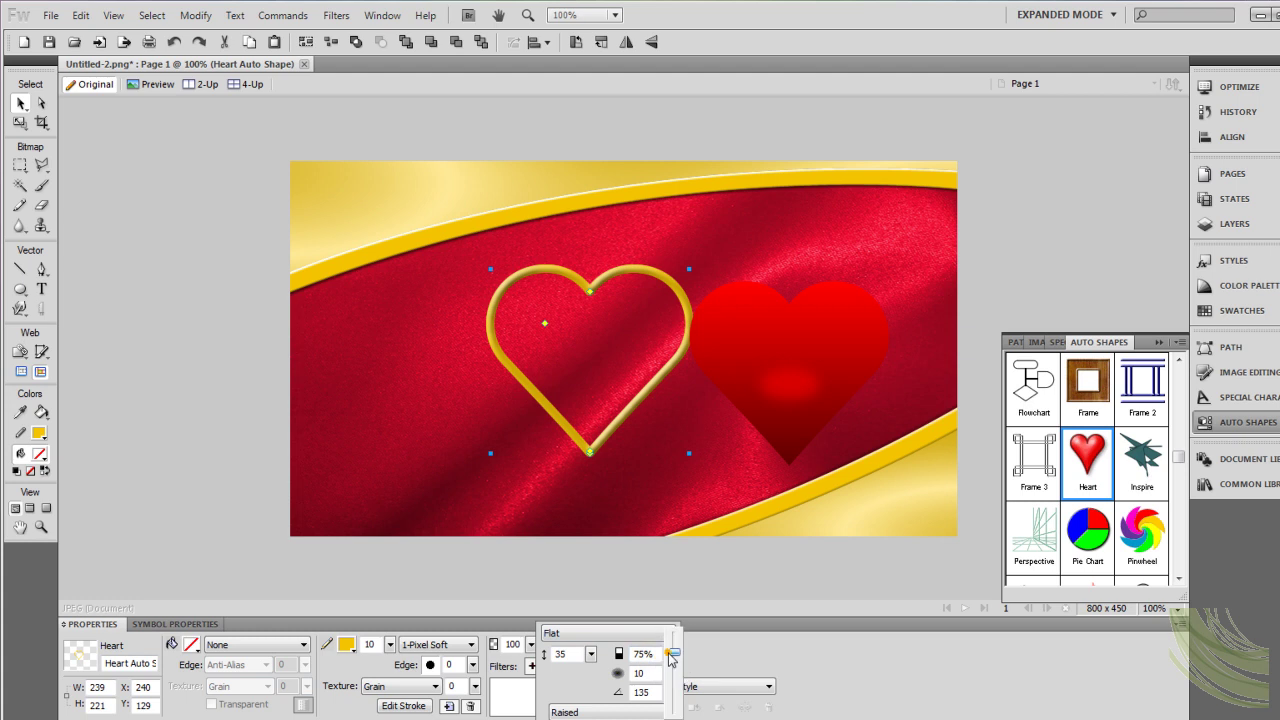
pyautogui.moveTo(669, 654); pyautogui.dragTo(636, 570)
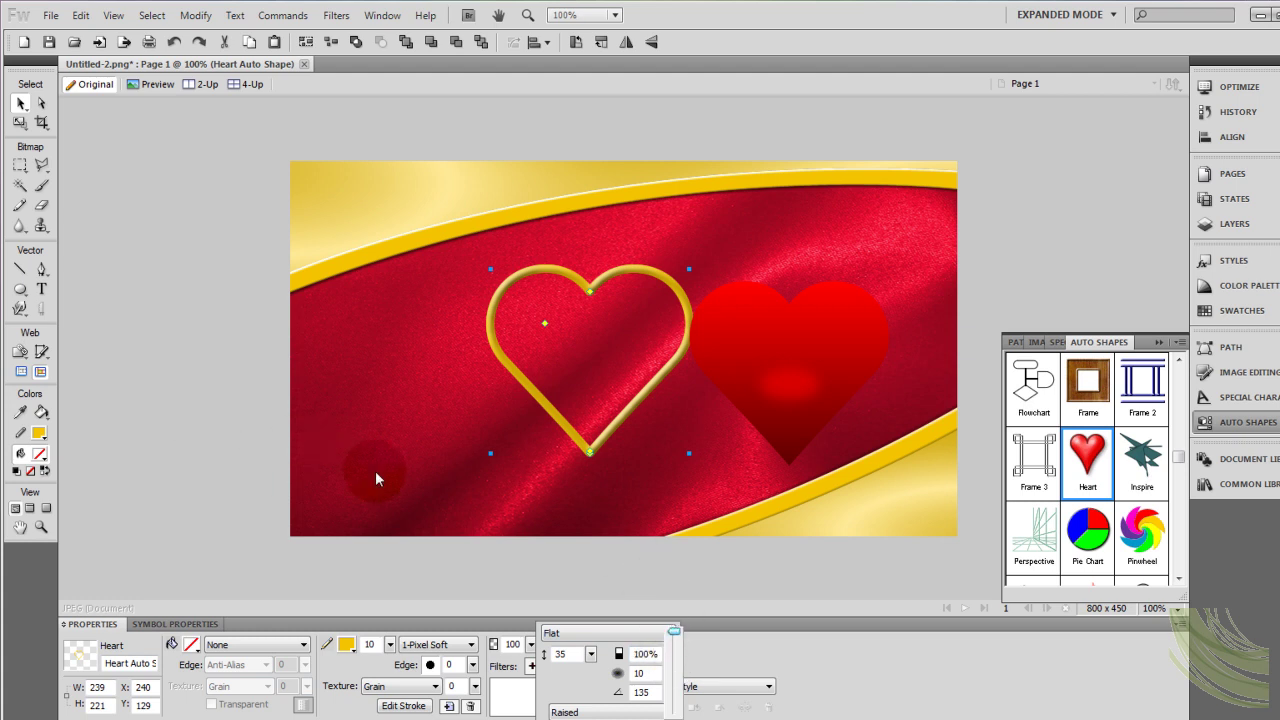
pyautogui.moveTo(669, 692); pyautogui.dragTo(657, 644)
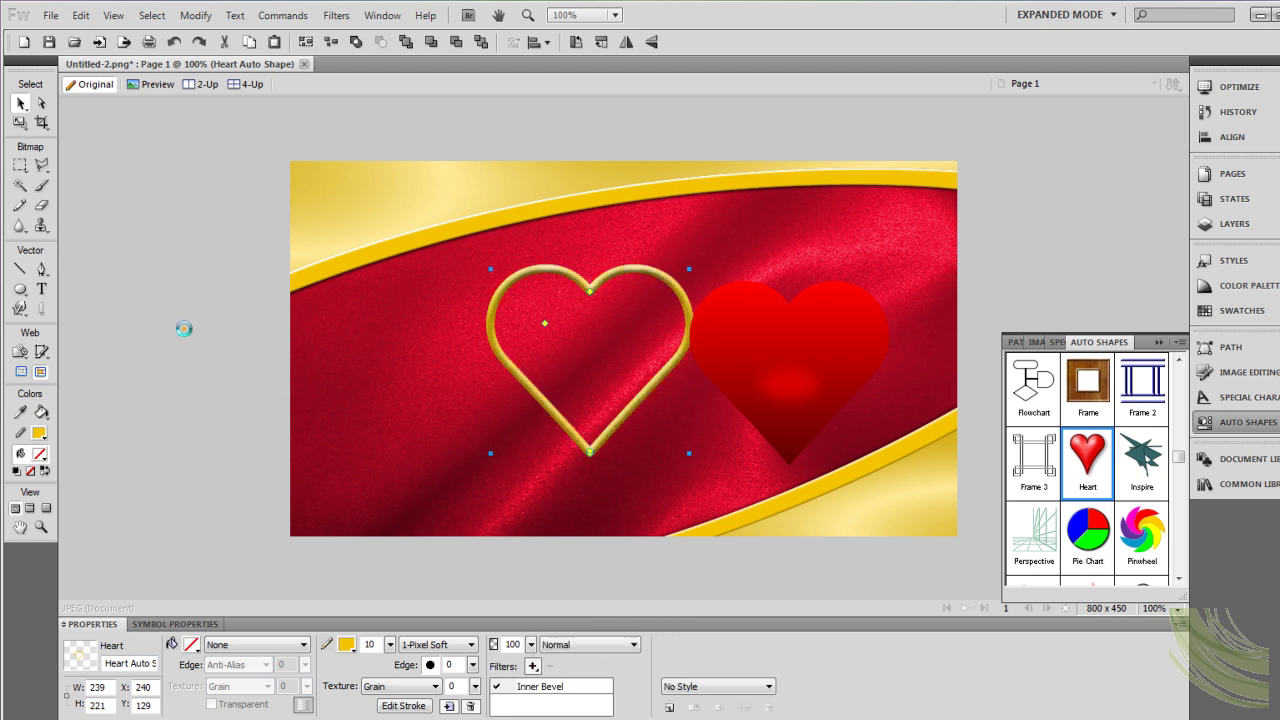
# Drag the red heart and its glow back inside the gold outline.
pyautogui.click(800, 350)
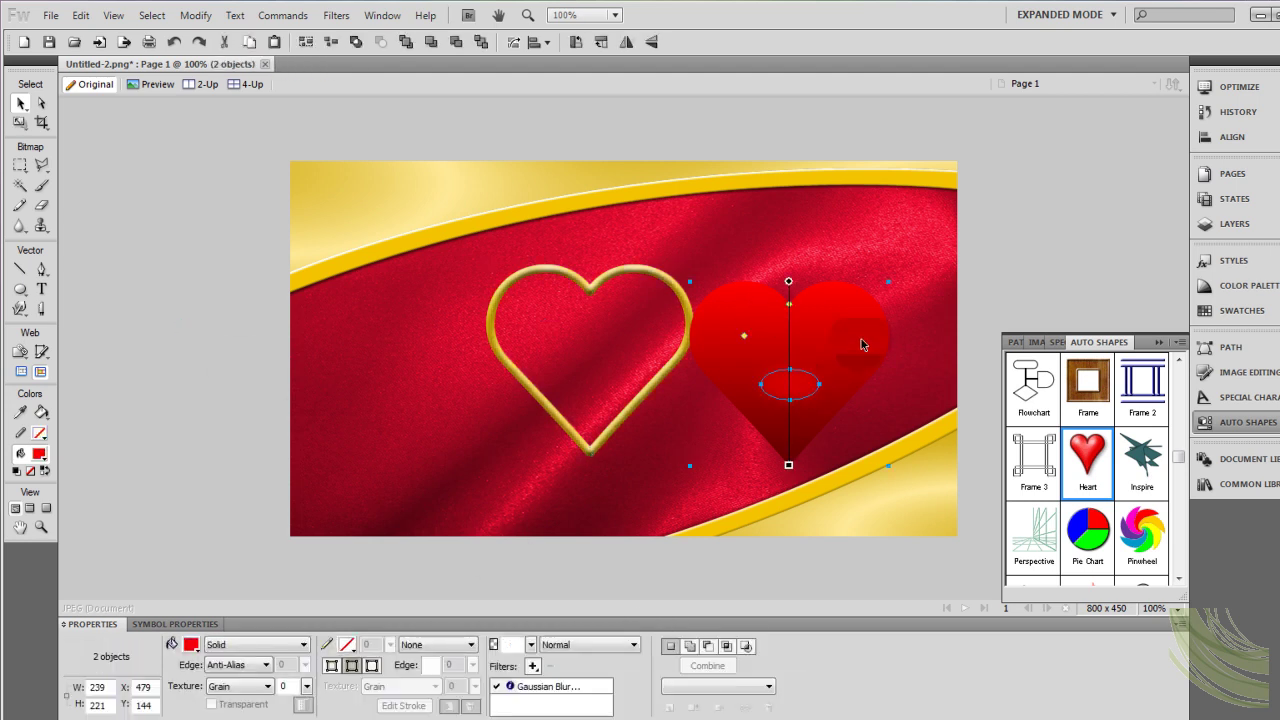
pyautogui.moveTo(867, 343); pyautogui.dragTo(667, 329)
pyautogui.click(500, 366)
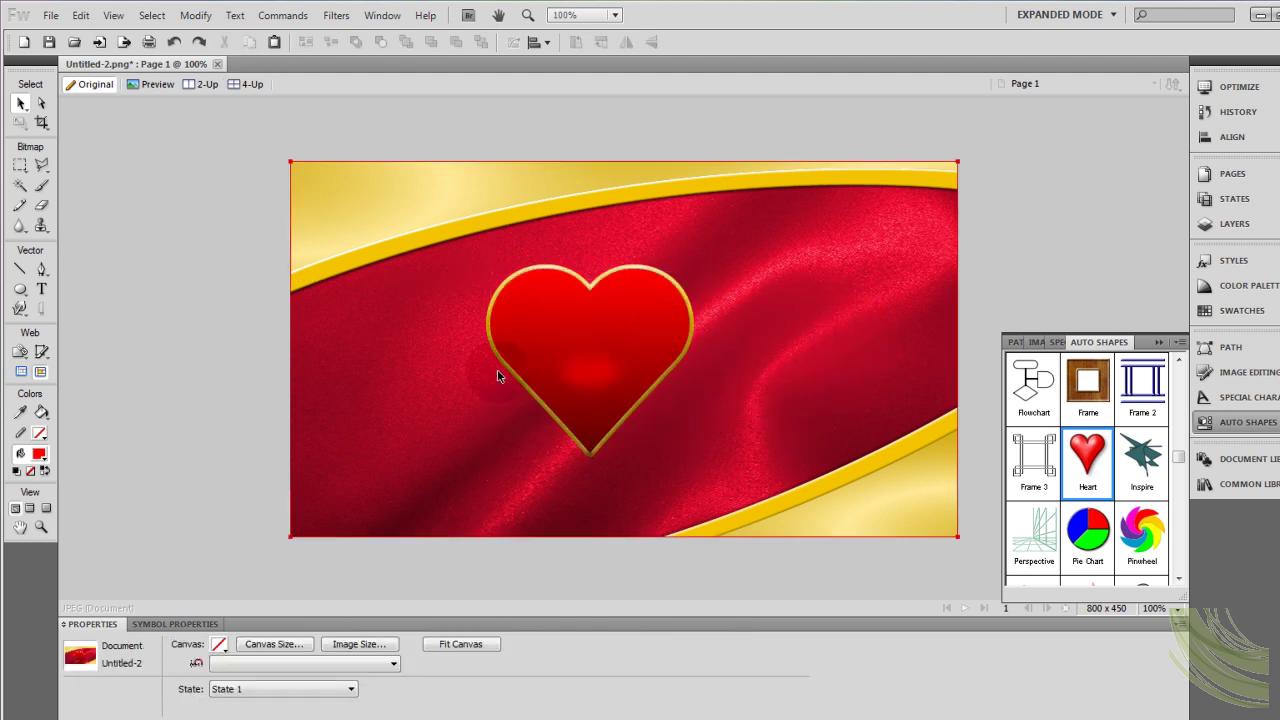
# Thicken the gold heart outline's stroke from 10 to 14.
pyautogui.click(495, 360)
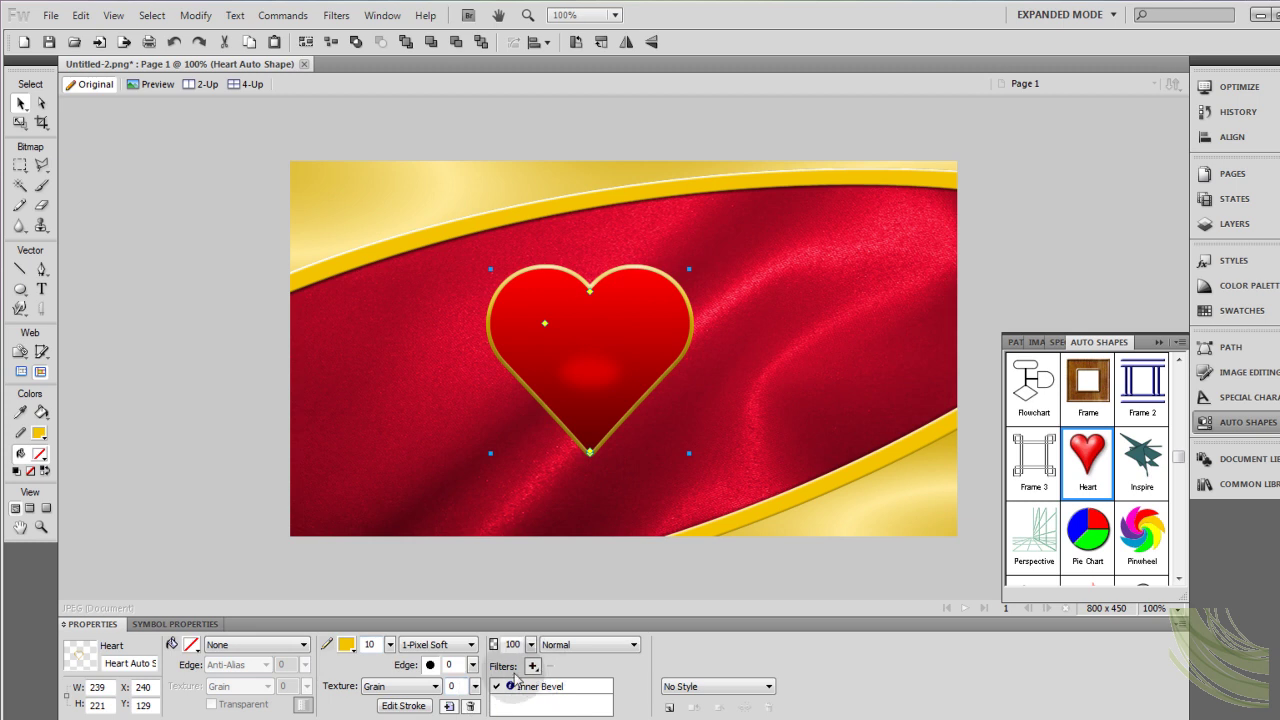
pyautogui.moveTo(390, 646); pyautogui.dragTo(391, 648)
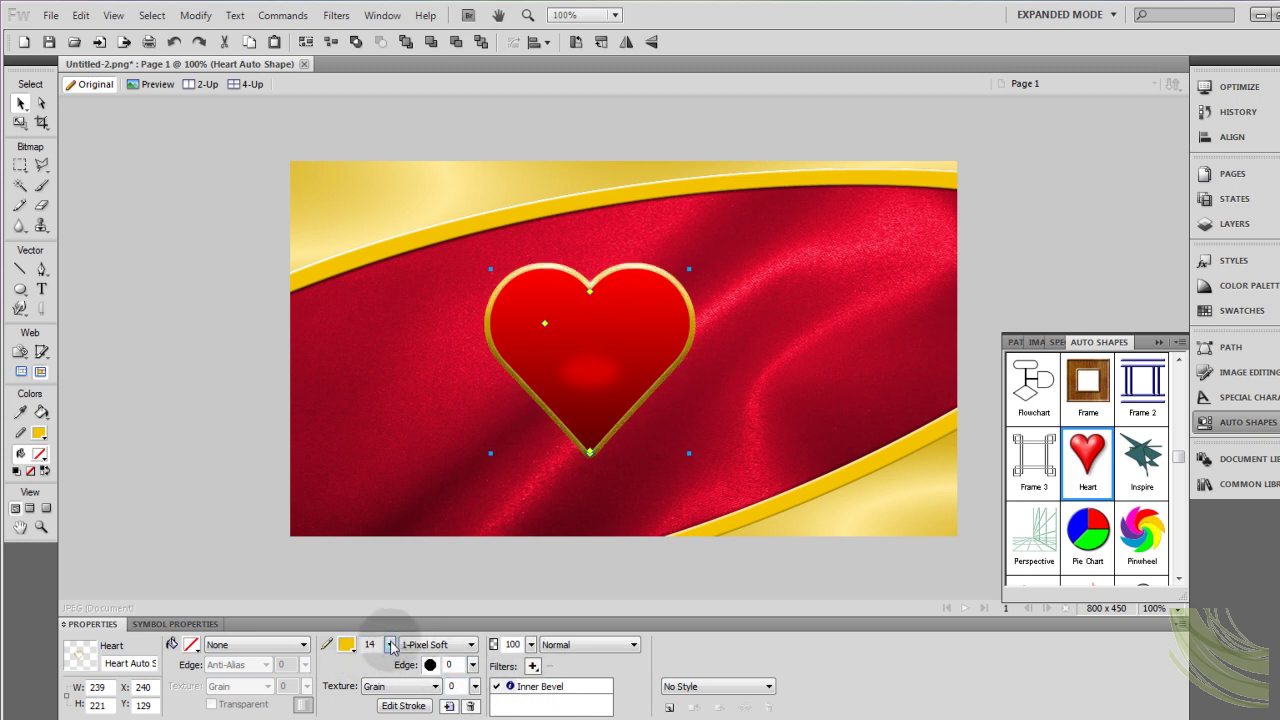
pyautogui.click(210, 350)
pyautogui.click(529, 330)
pyautogui.click(155, 377)
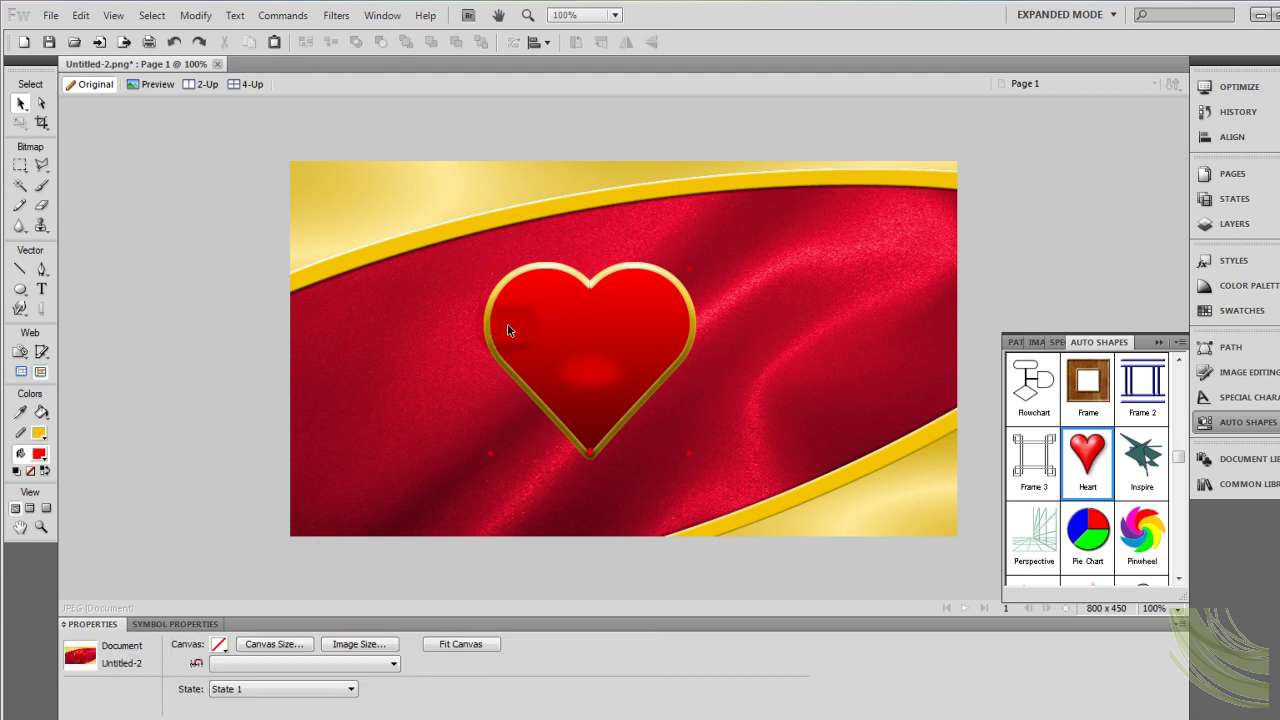
pyautogui.click(508, 327)
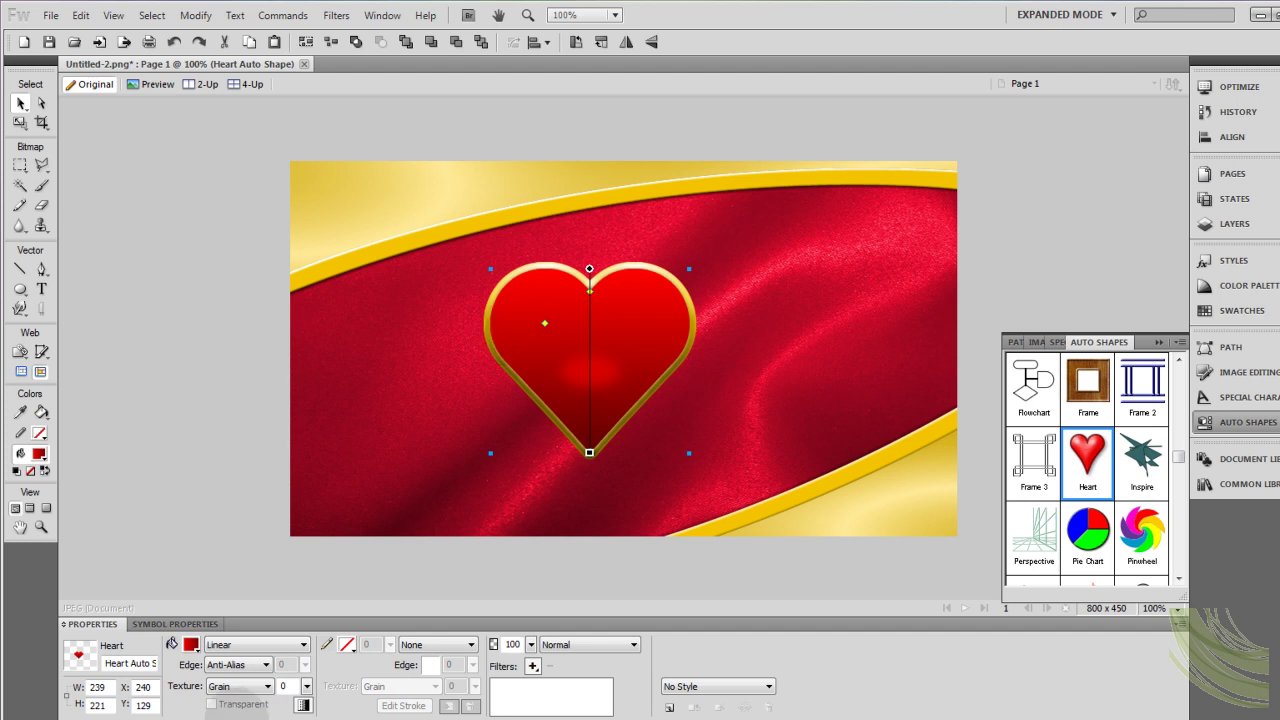
# Give the heart copy a gradient fill running from white to fully transparent.
pyautogui.click(240, 644)
pyautogui.click(207, 590)
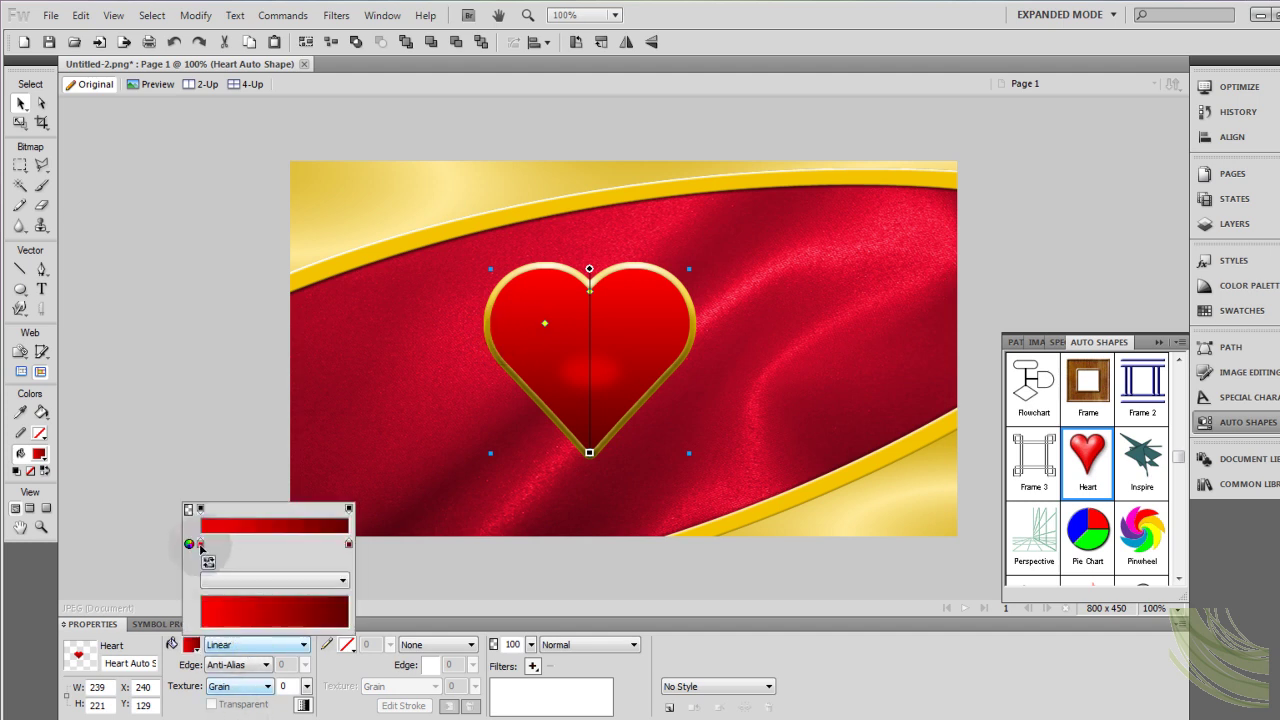
pyautogui.click(200, 543)
pyautogui.click(329, 486)
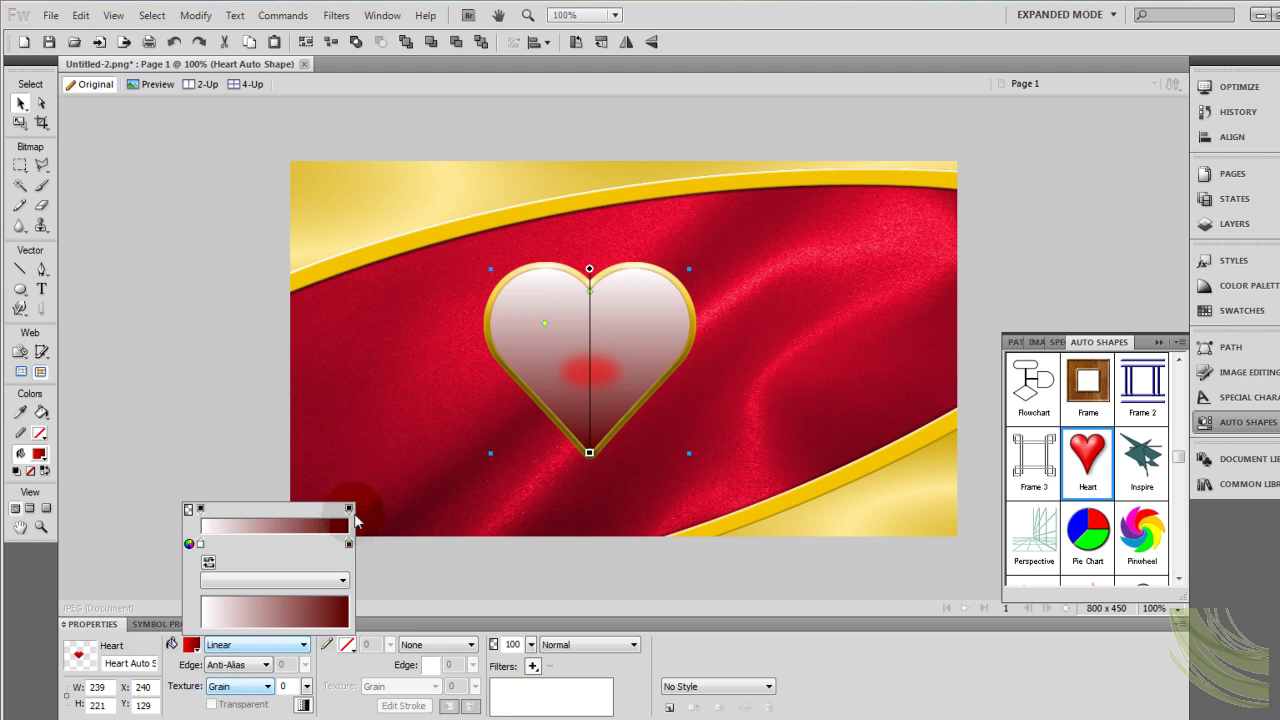
pyautogui.click(349, 509)
pyautogui.moveTo(452, 462); pyautogui.dragTo(266, 472)
pyautogui.click(173, 376)
# Draw a closed, curved fan-shaped path over the heart's top half with the Pen tool.
pyautogui.click(43, 270)
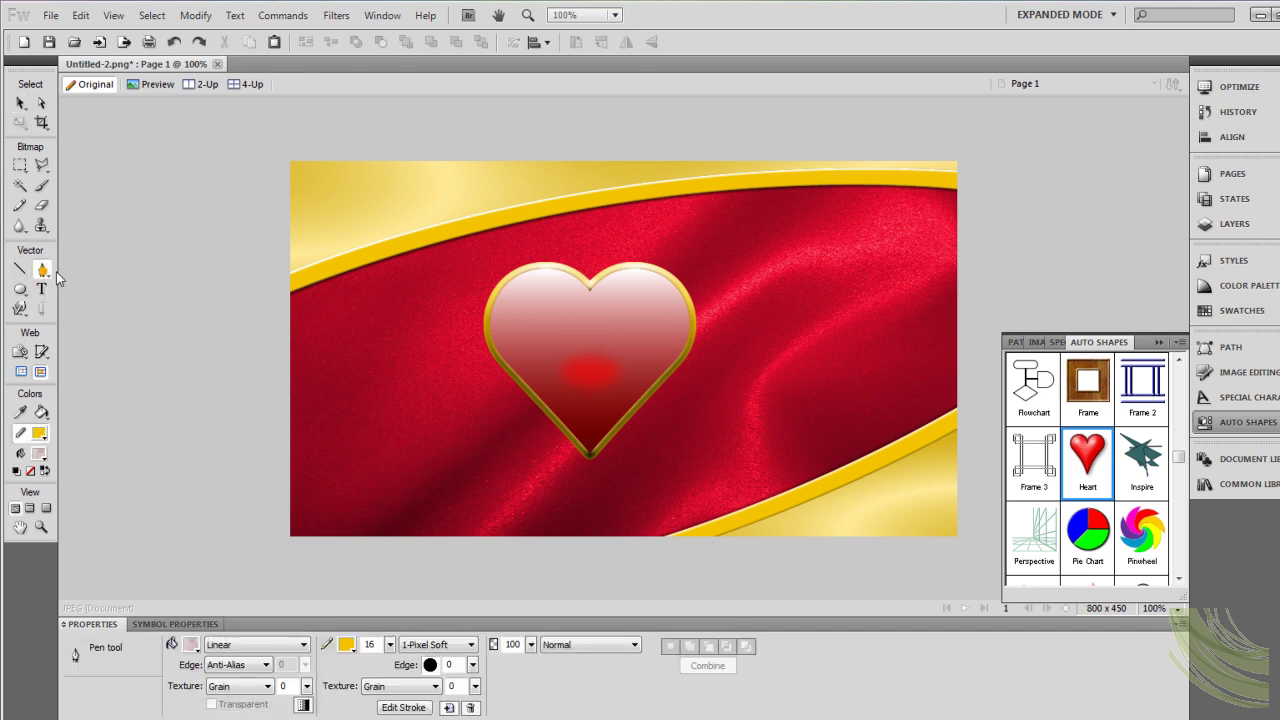
pyautogui.click(734, 391)
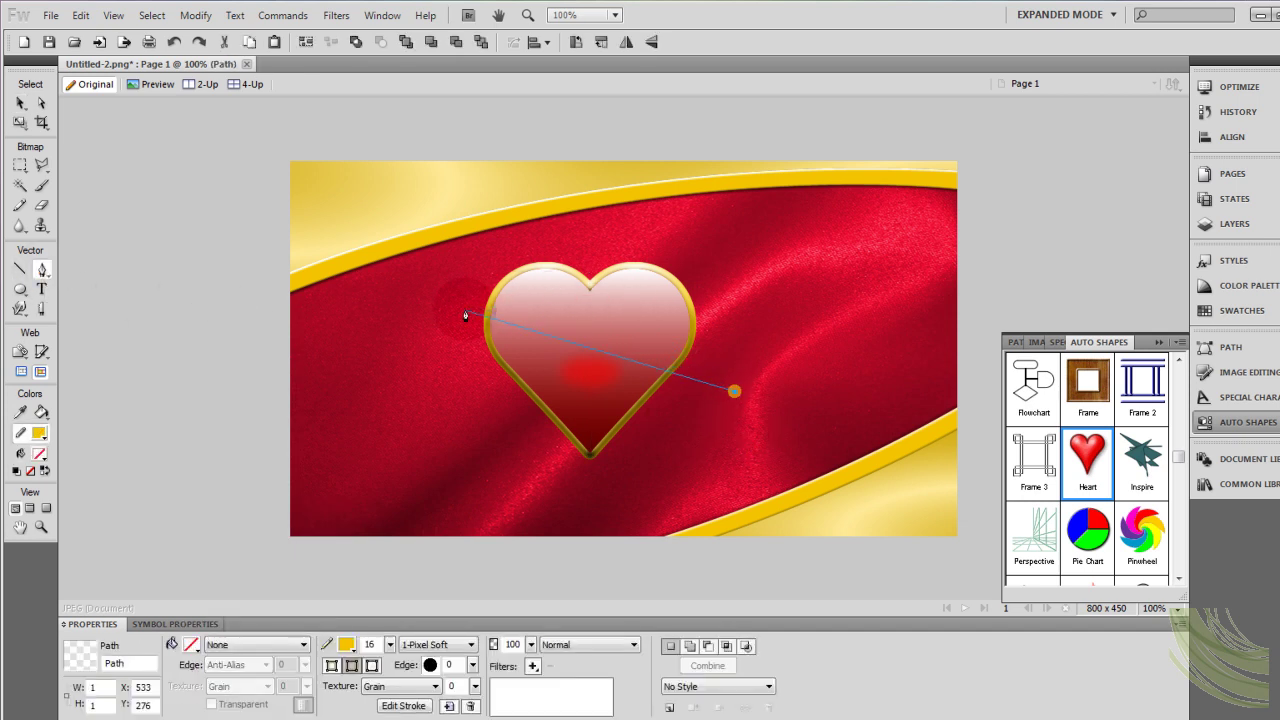
pyautogui.moveTo(377, 336); pyautogui.dragTo(414, 460)
pyautogui.click(568, 510)
pyautogui.click(734, 391)
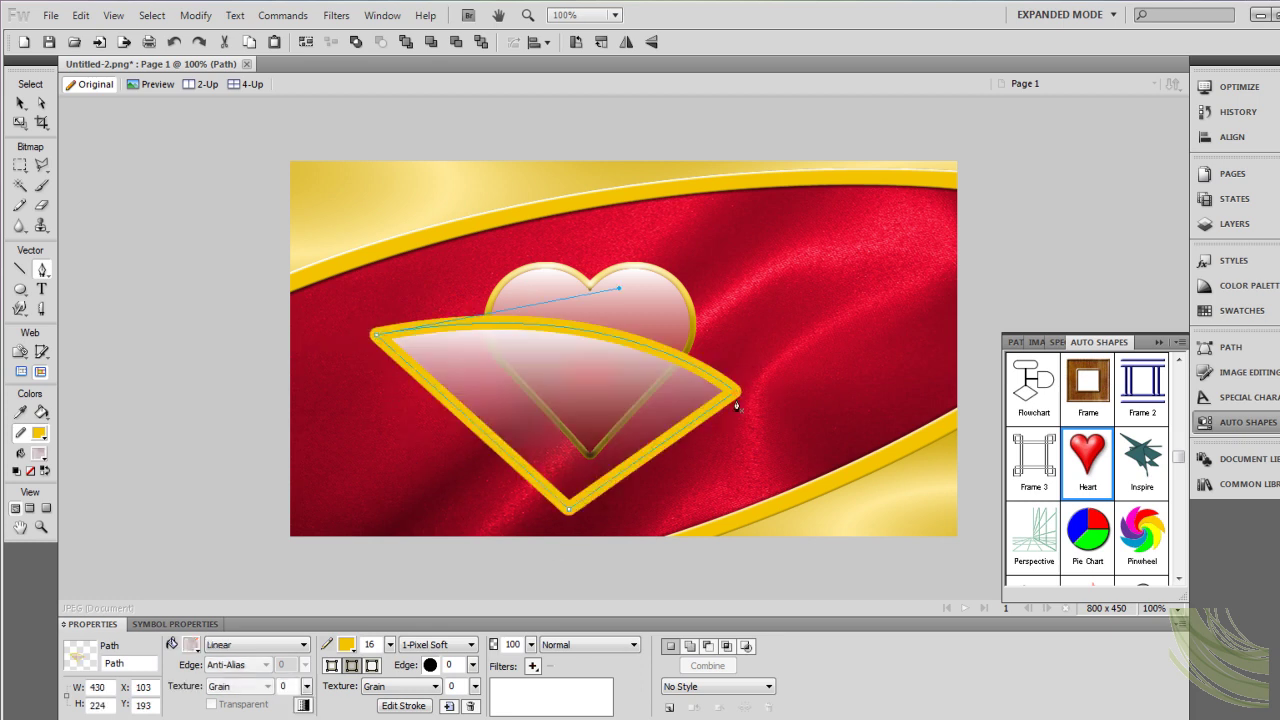
pyautogui.click(22, 104)
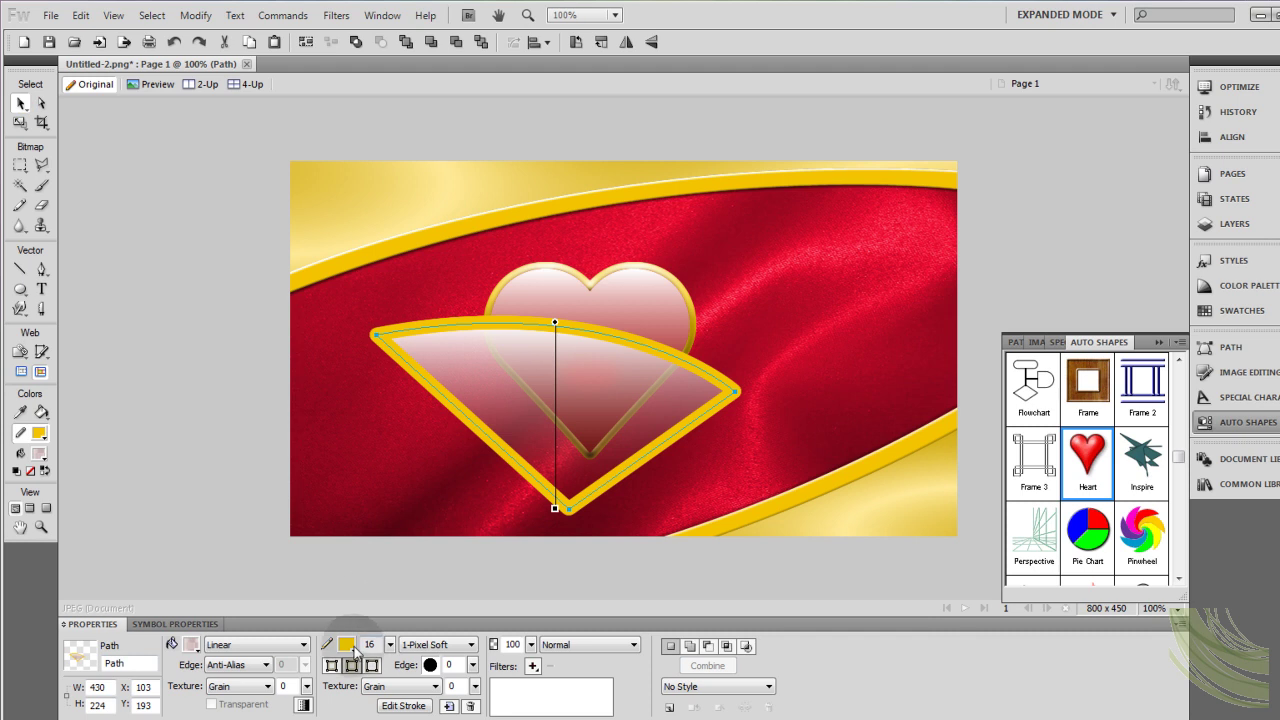
# Reduce the fan shape's stroke size from 16 to 1 pixel.
pyautogui.moveTo(390, 644); pyautogui.dragTo(424, 590)
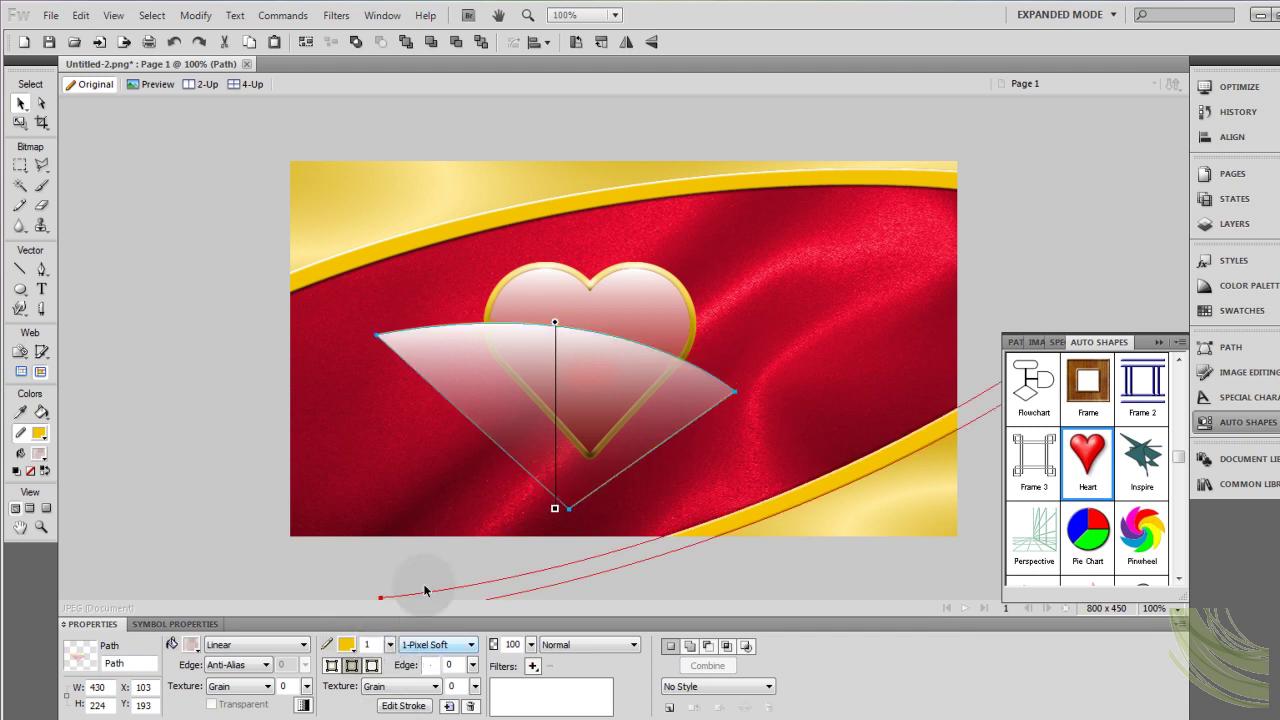
pyautogui.click(171, 277)
pyautogui.click(500, 355)
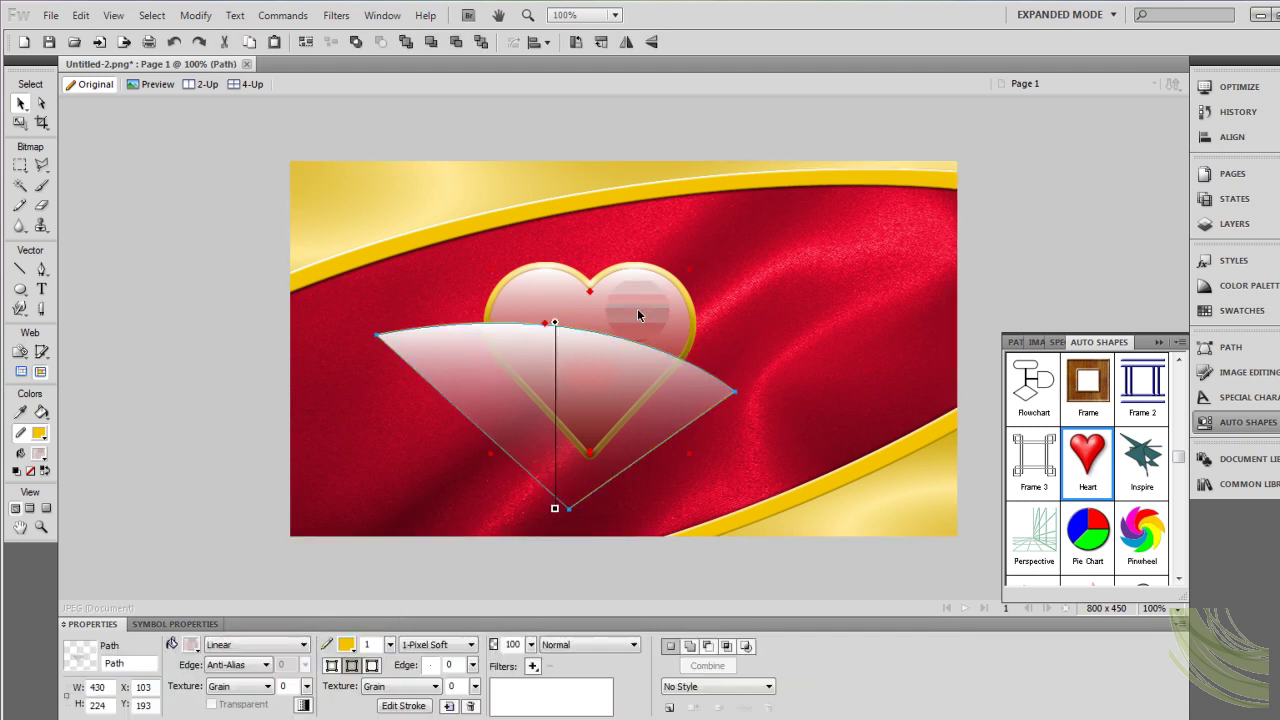
# Select the heart and fan shape together and apply Modify > Combine Paths > Punch.
pyautogui.keyDown('shift'); pyautogui.click(637, 308); pyautogui.keyUp('shift')
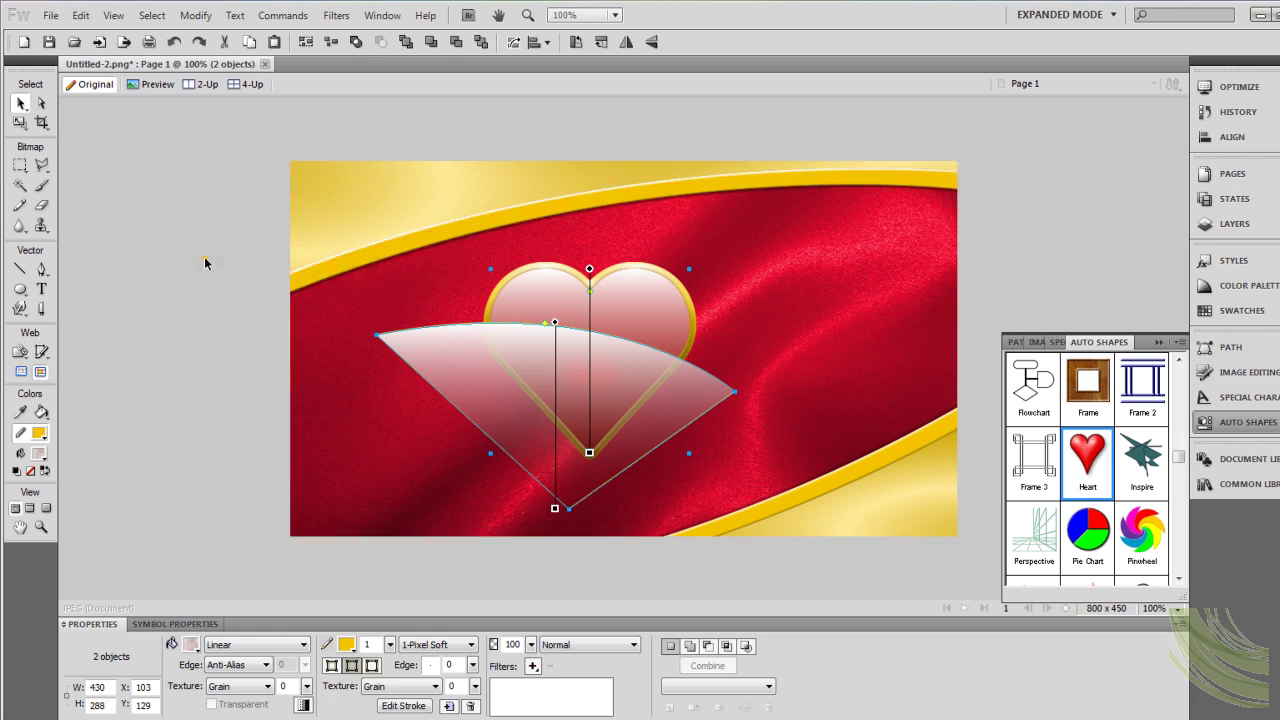
pyautogui.click(207, 262)
pyautogui.click(634, 310)
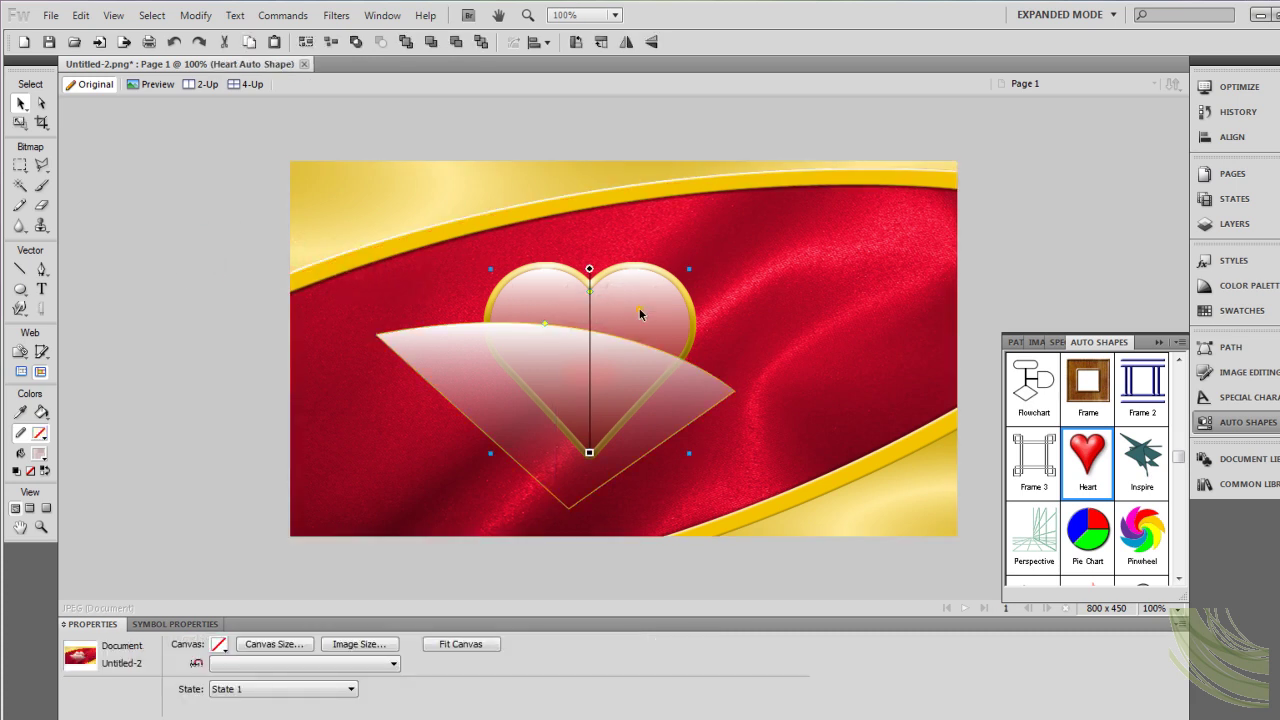
pyautogui.keyDown('shift'); pyautogui.click(506, 383); pyautogui.keyUp('shift')
pyautogui.click(195, 16)
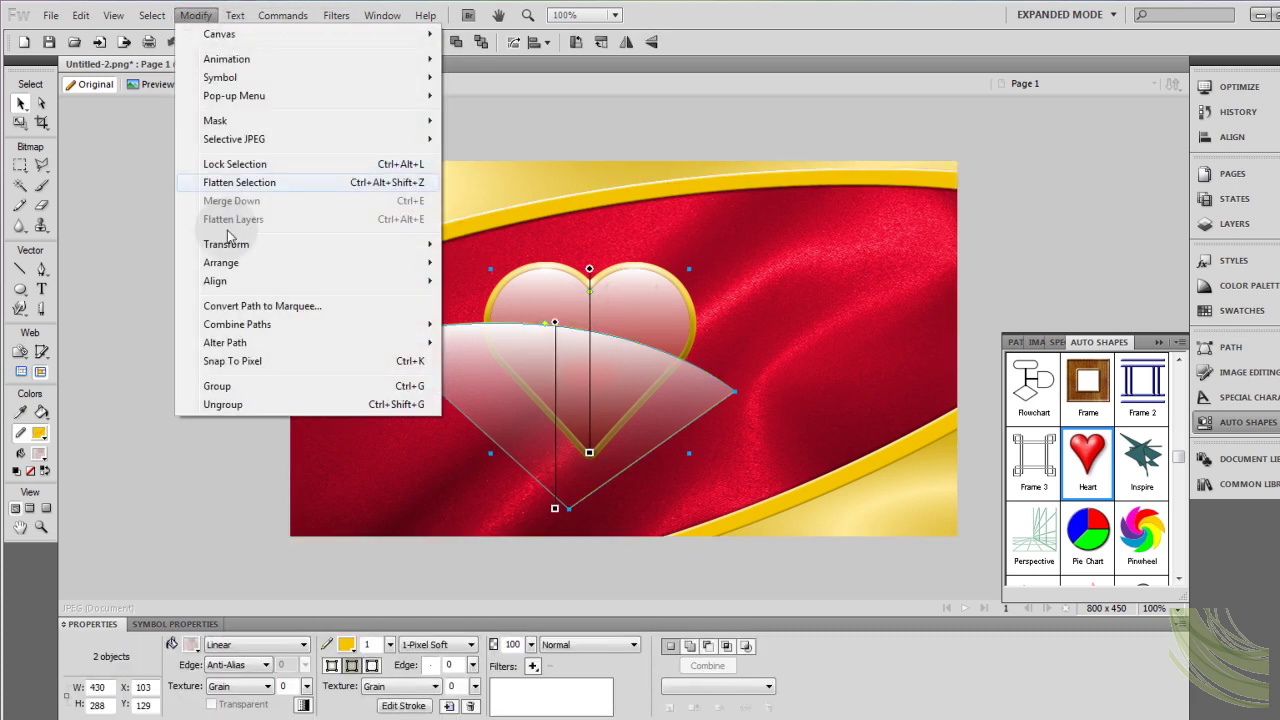
pyautogui.moveTo(425, 326)
pyautogui.click(490, 406)
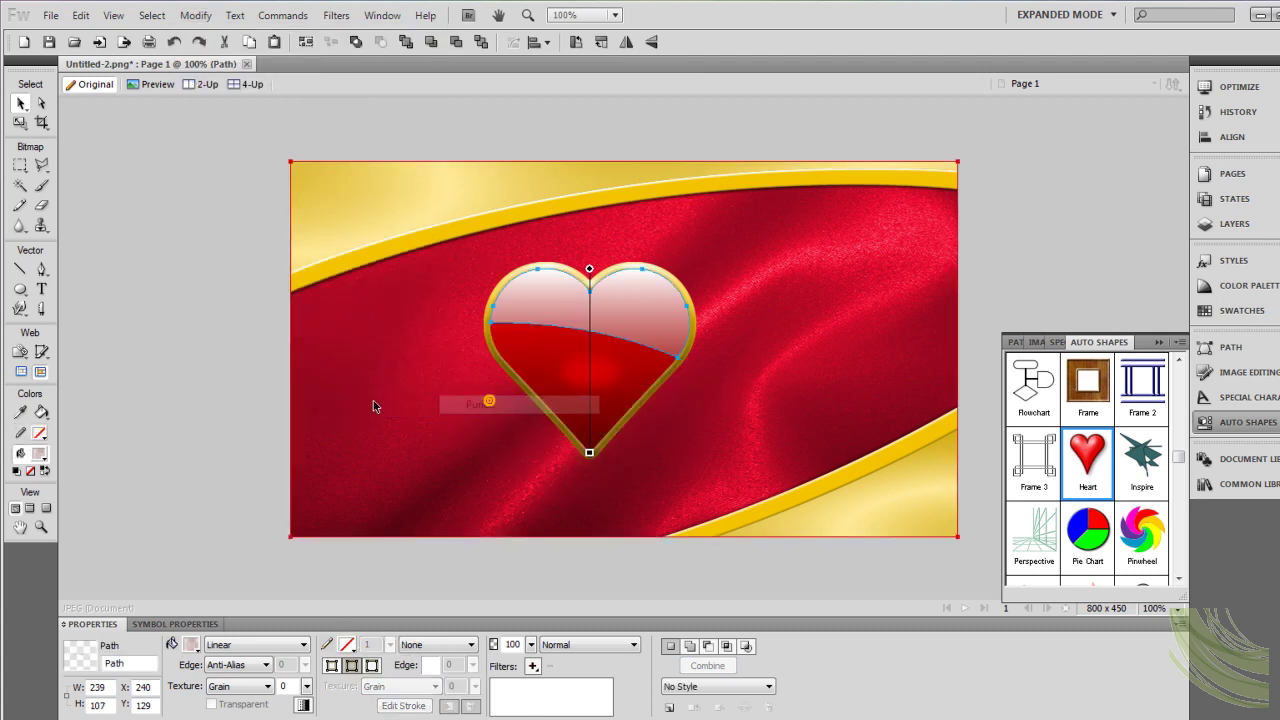
pyautogui.click(393, 310)
# Tilt and shift the highlight's gradient up and to the right across the heart.
pyautogui.click(612, 303)
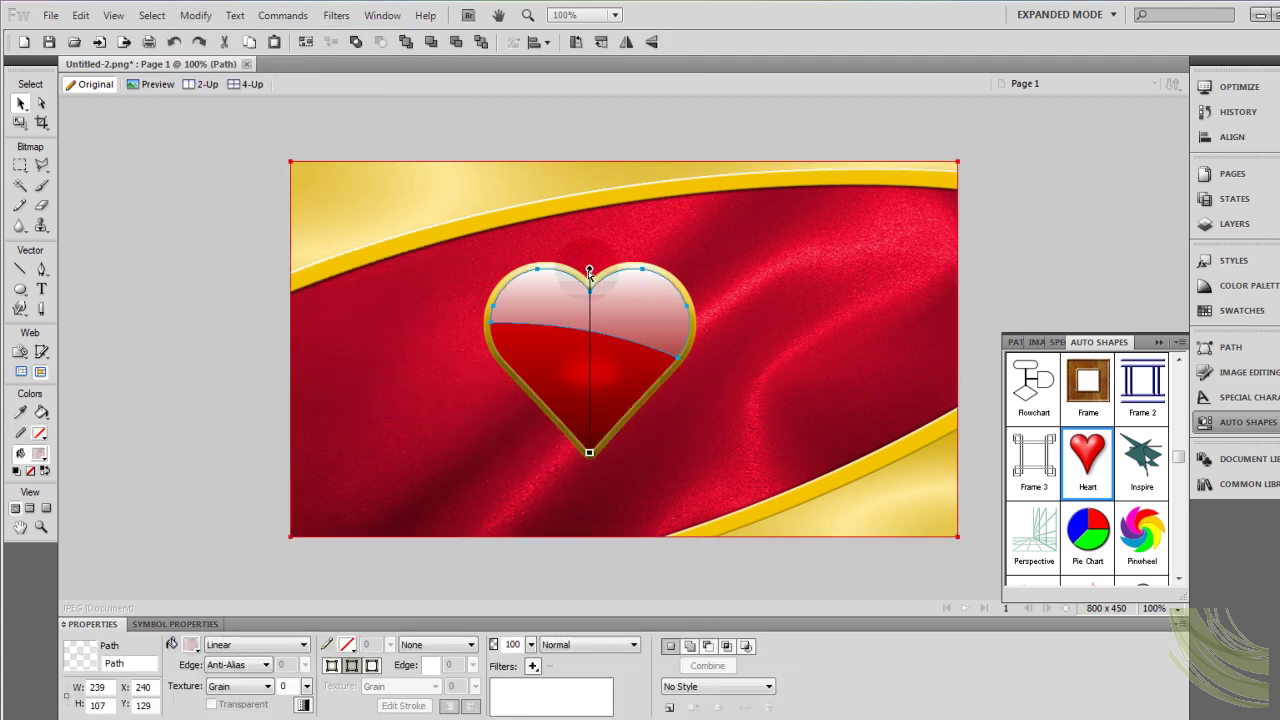
pyautogui.moveTo(589, 269); pyautogui.dragTo(647, 218)
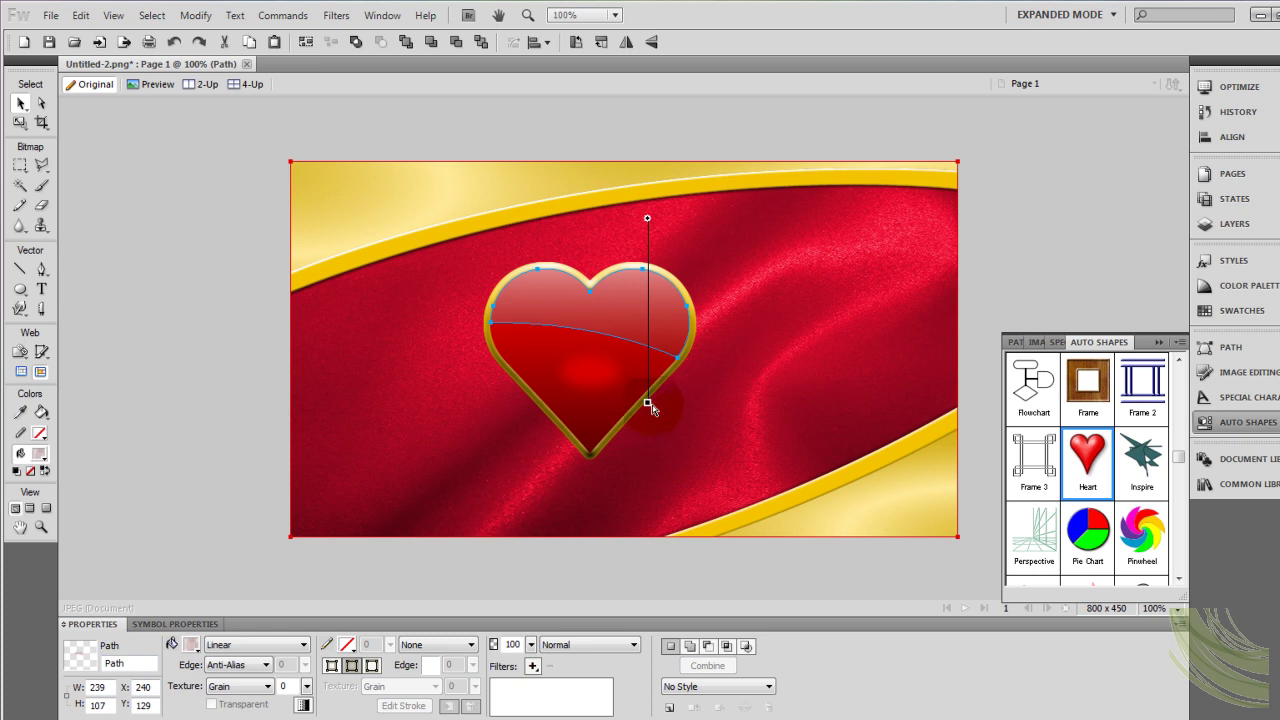
pyautogui.moveTo(647, 402); pyautogui.dragTo(612, 395)
pyautogui.moveTo(647, 218); pyautogui.dragTo(623, 234)
pyautogui.click(227, 280)
# Add an Inner Glow filter to the red heart with width 9, softness 14 and 65% opacity.
pyautogui.click(528, 365)
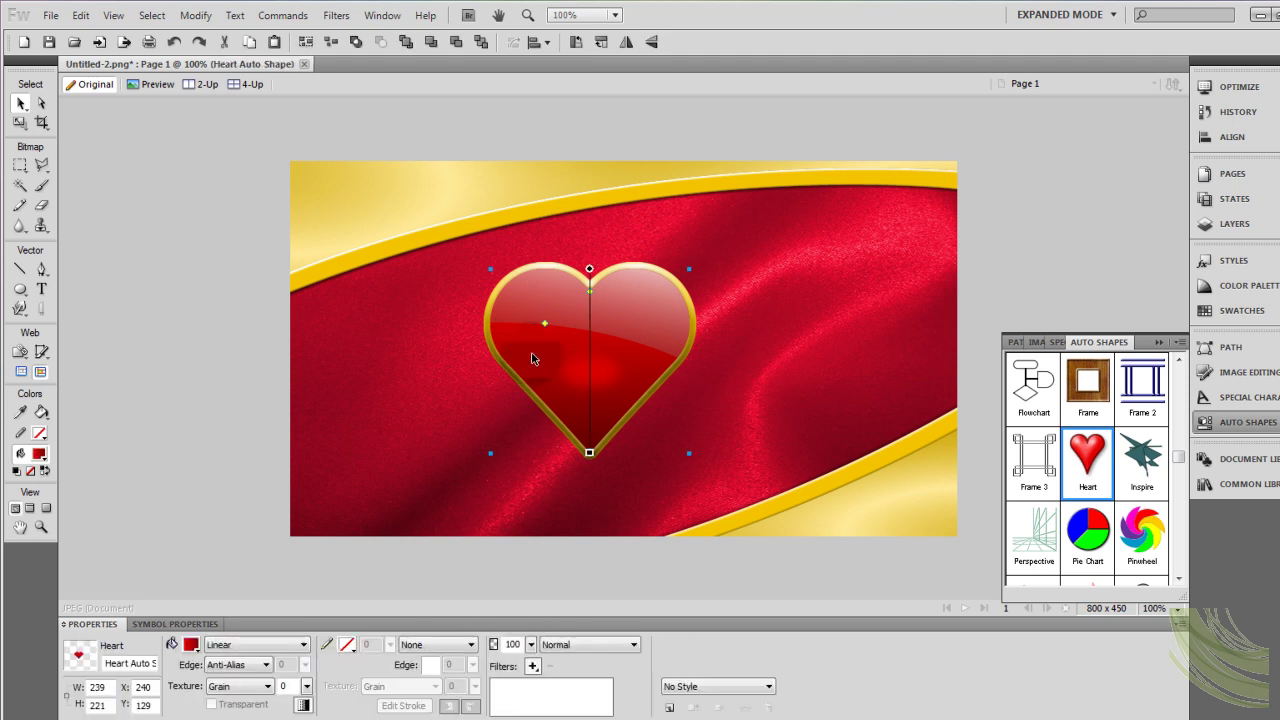
pyautogui.click(533, 666)
pyautogui.moveTo(616, 621)
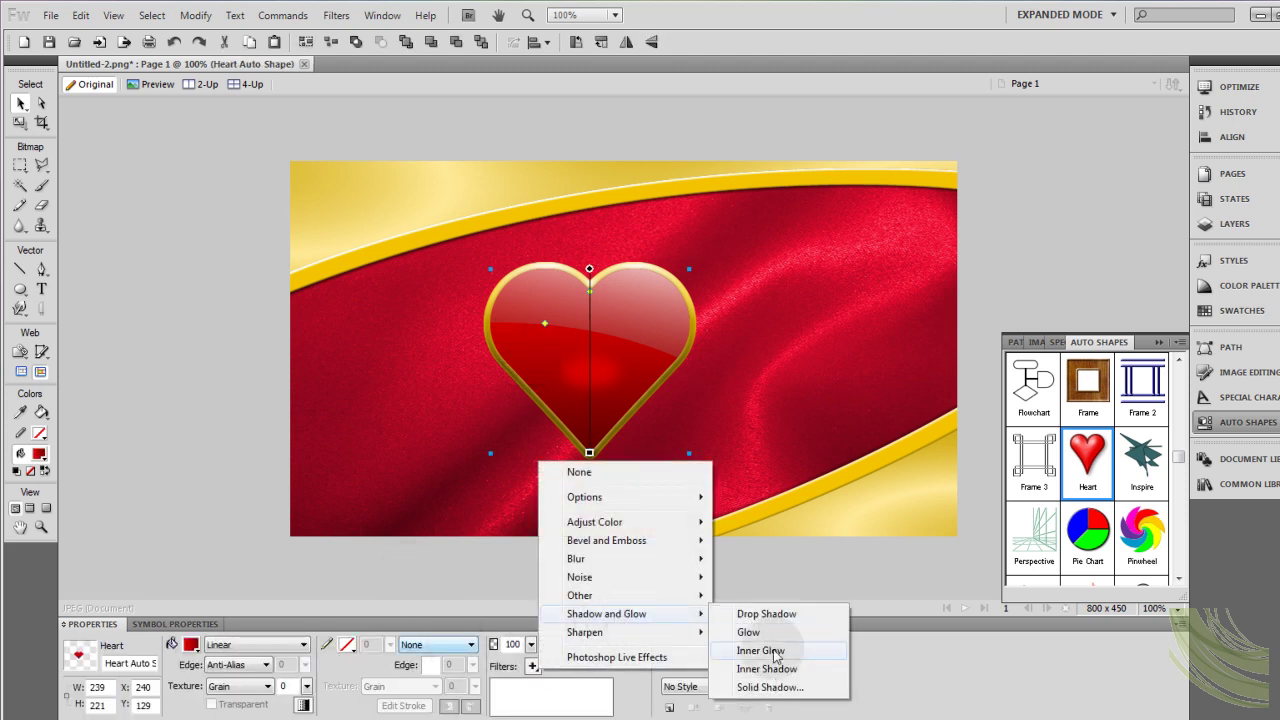
pyautogui.click(771, 649)
pyautogui.moveTo(674, 687); pyautogui.dragTo(679, 664)
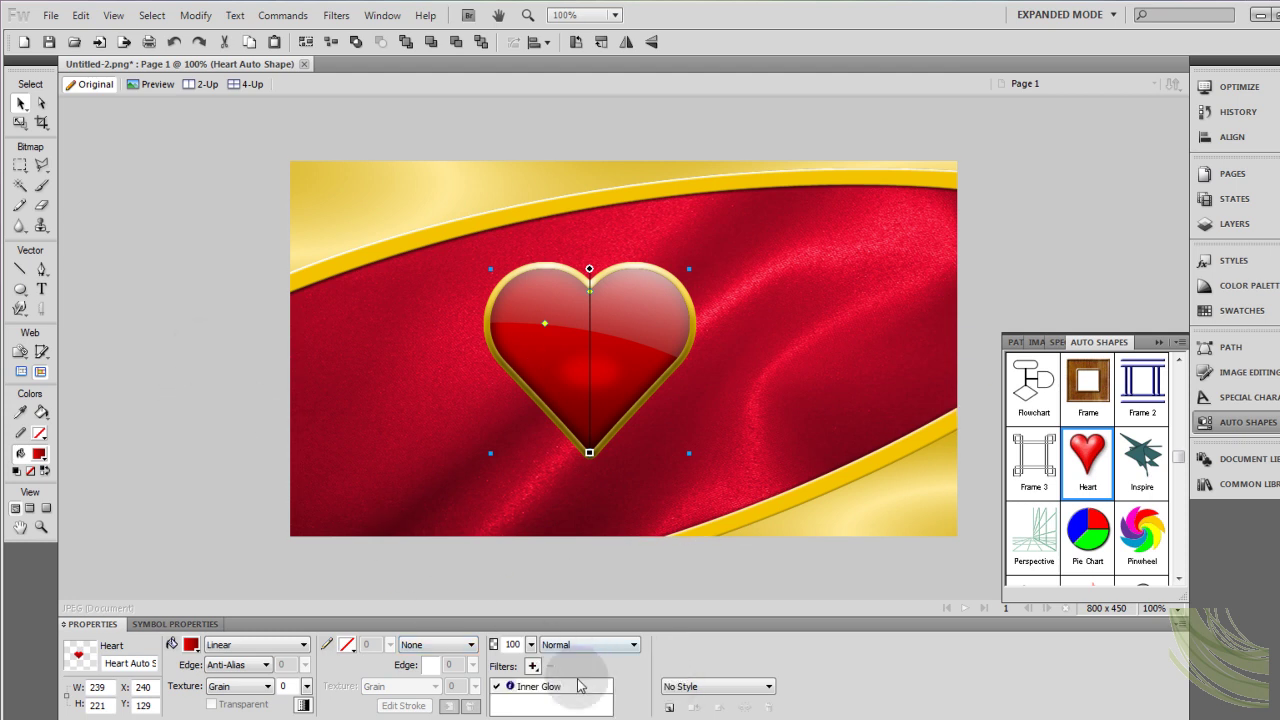
pyautogui.click(530, 686)
pyautogui.moveTo(564, 672); pyautogui.dragTo(565, 664)
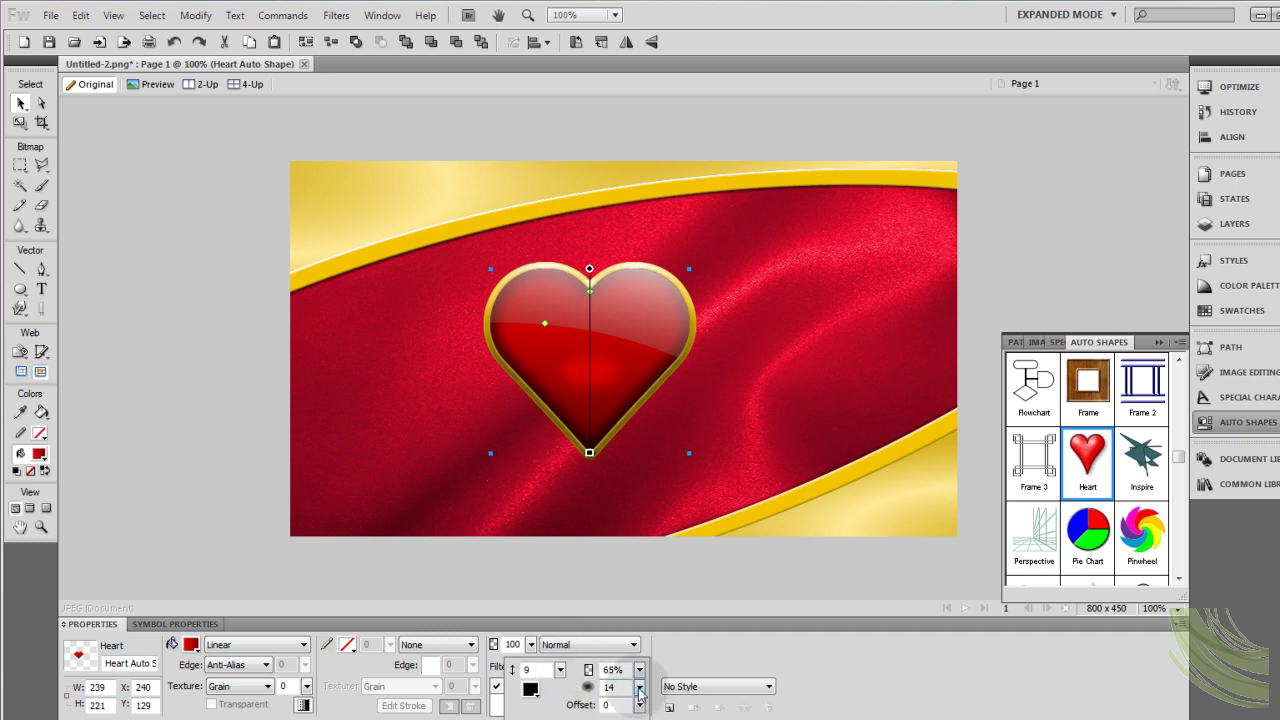
pyautogui.click(232, 359)
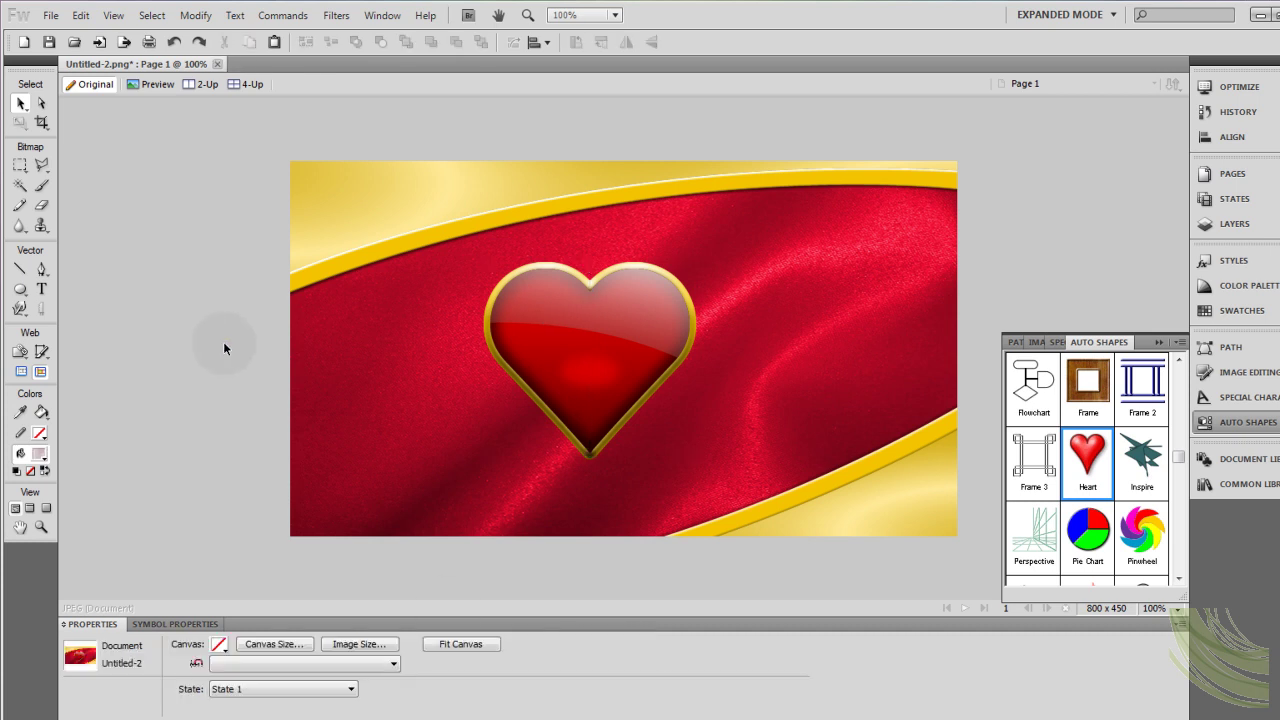
# Draw a six-point star with thin, sharp points beside the heart.
pyautogui.press('Tab')
pyautogui.press('q')
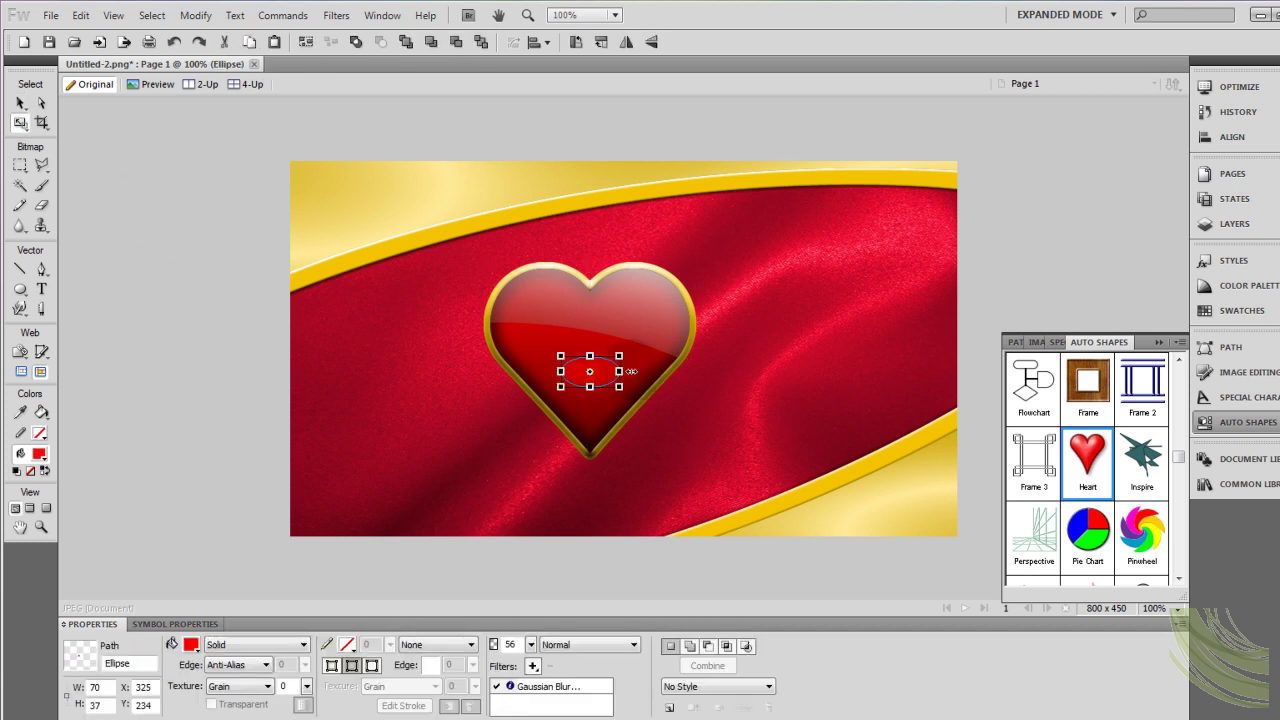
pyautogui.click(169, 333)
pyautogui.click(20, 289)
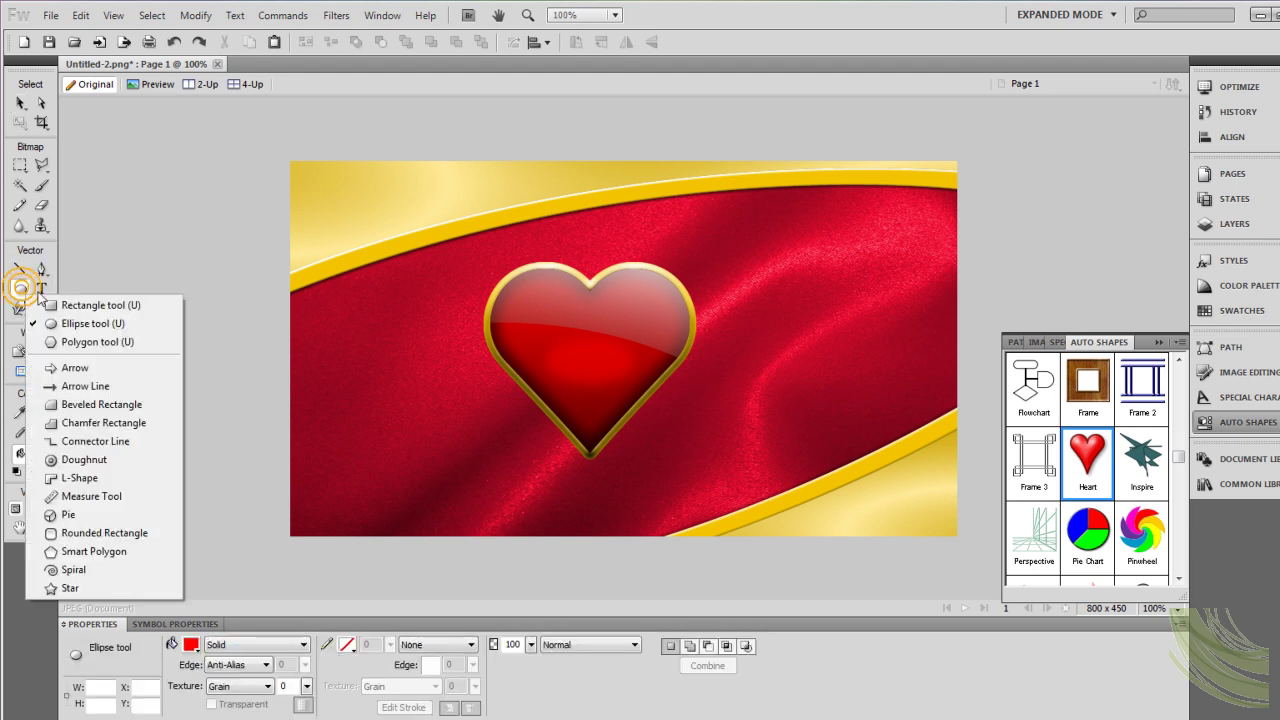
pyautogui.click(80, 588)
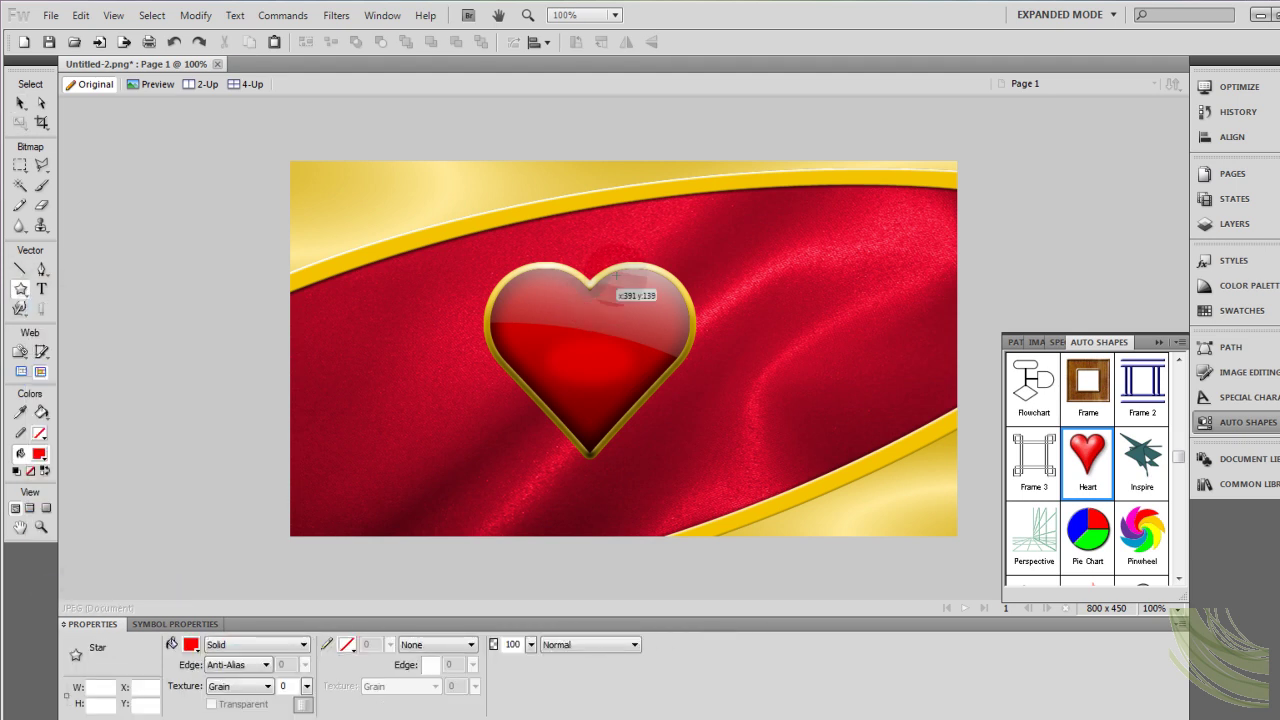
pyautogui.moveTo(738, 344); pyautogui.dragTo(746, 345)
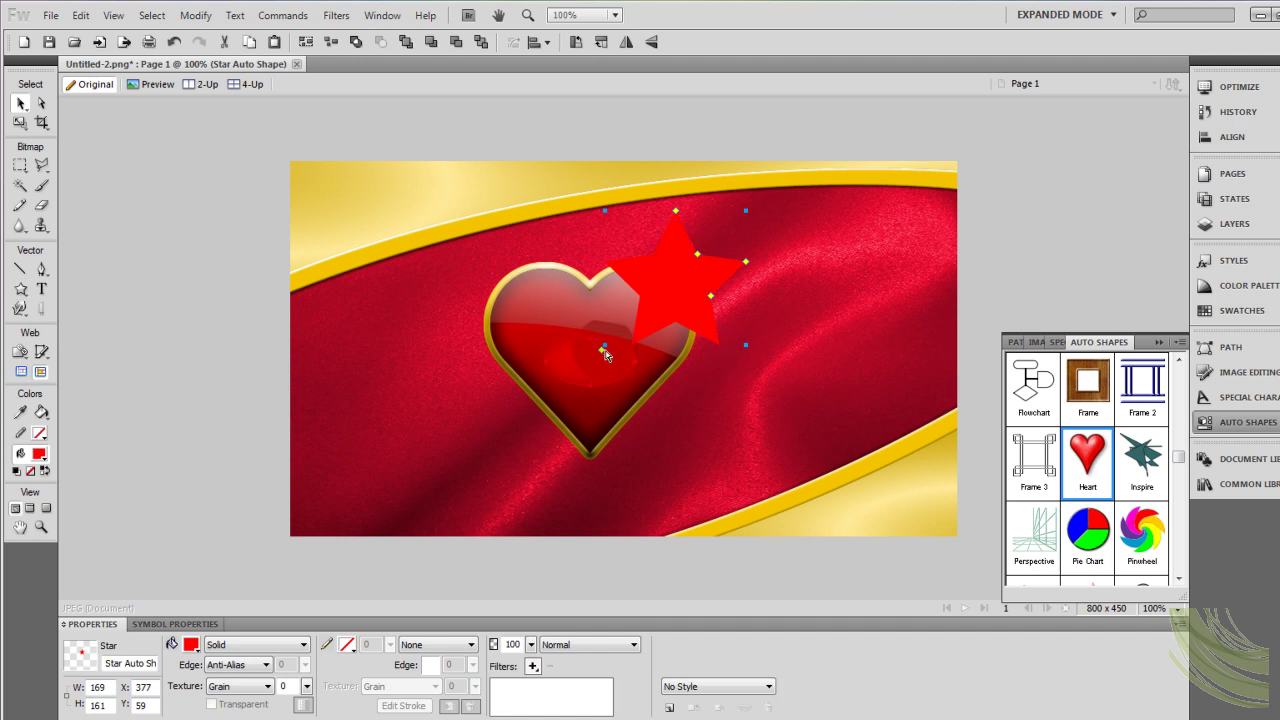
pyautogui.moveTo(622, 360)
pyautogui.mouseDown()
pyautogui.moveTo(548, 352)
pyautogui.moveTo(621, 350)
pyautogui.mouseUp()
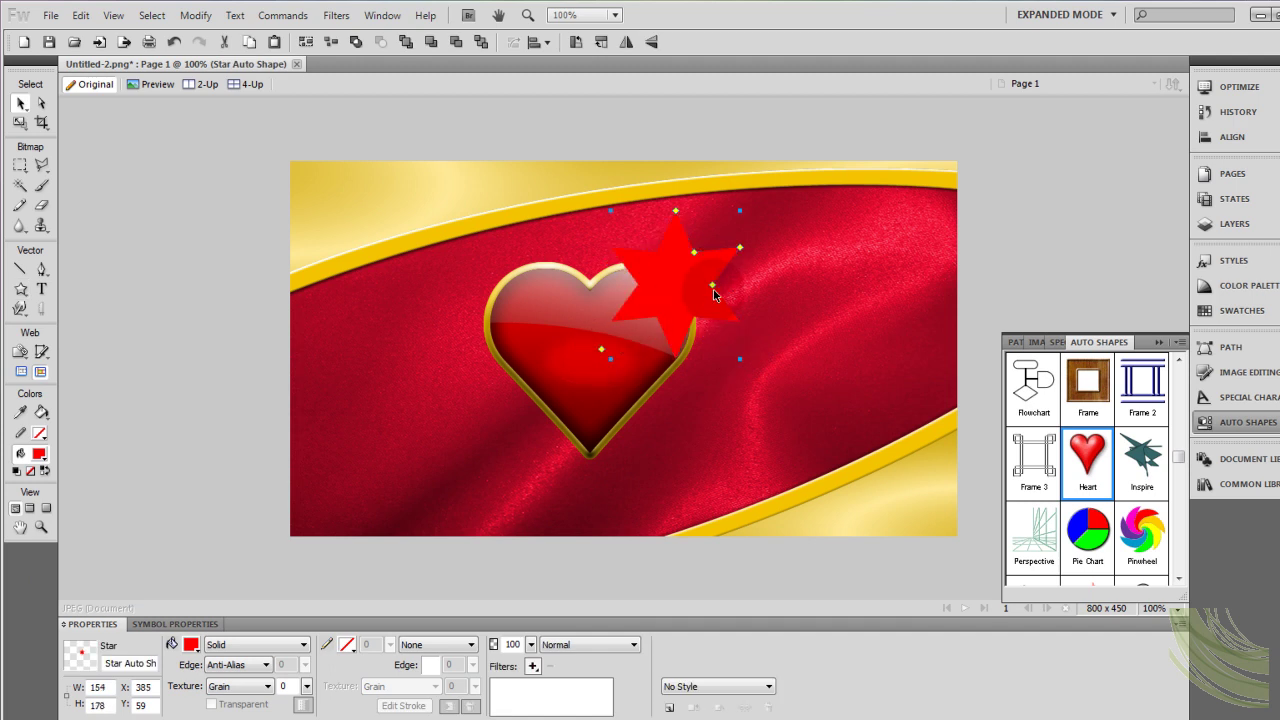
pyautogui.moveTo(704, 271); pyautogui.dragTo(401, 604)
# Fill the star with a radial gradient from white to 0% opacity.
pyautogui.click(256, 645)
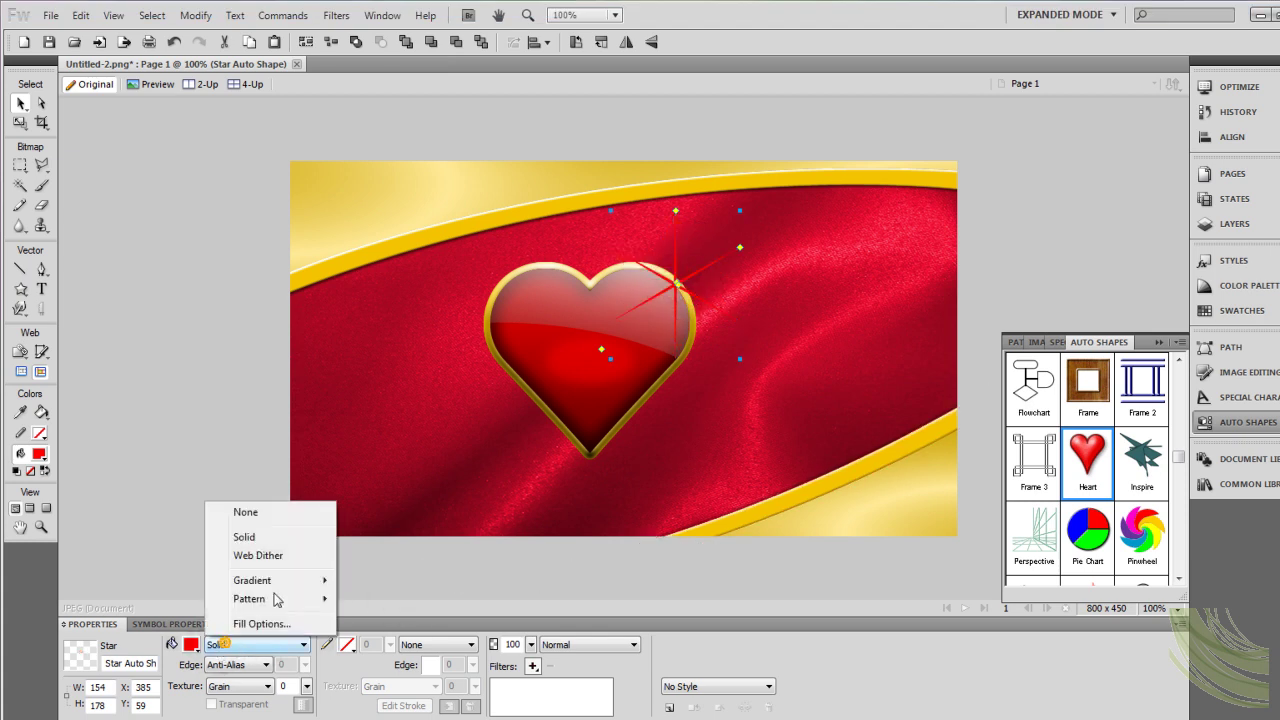
pyautogui.moveTo(272, 583)
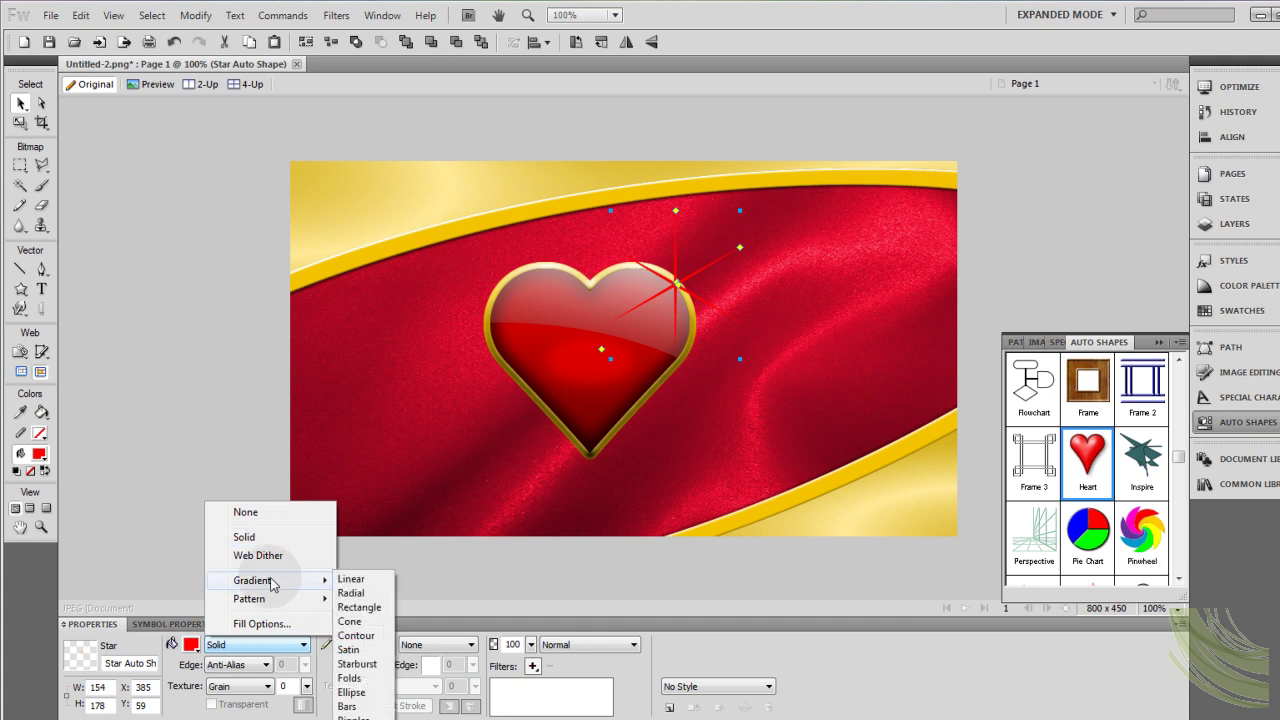
pyautogui.click(362, 591)
pyautogui.click(190, 645)
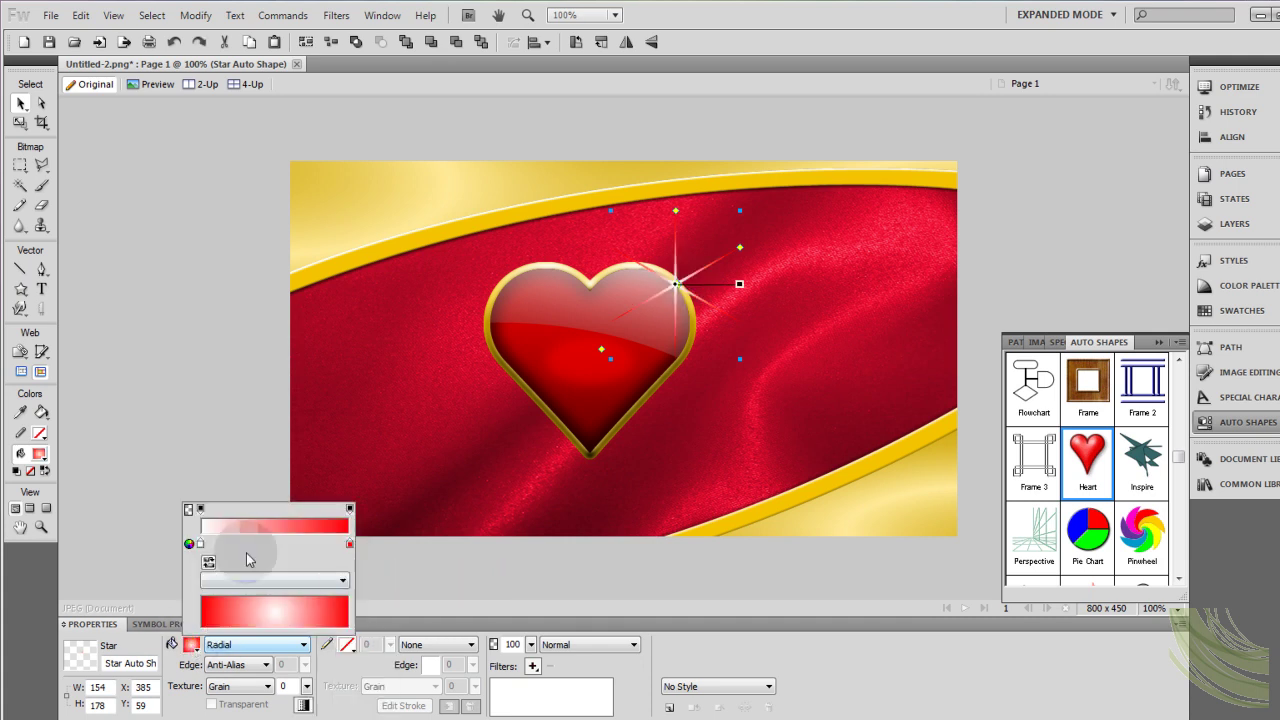
pyautogui.click(350, 545)
pyautogui.click(362, 472)
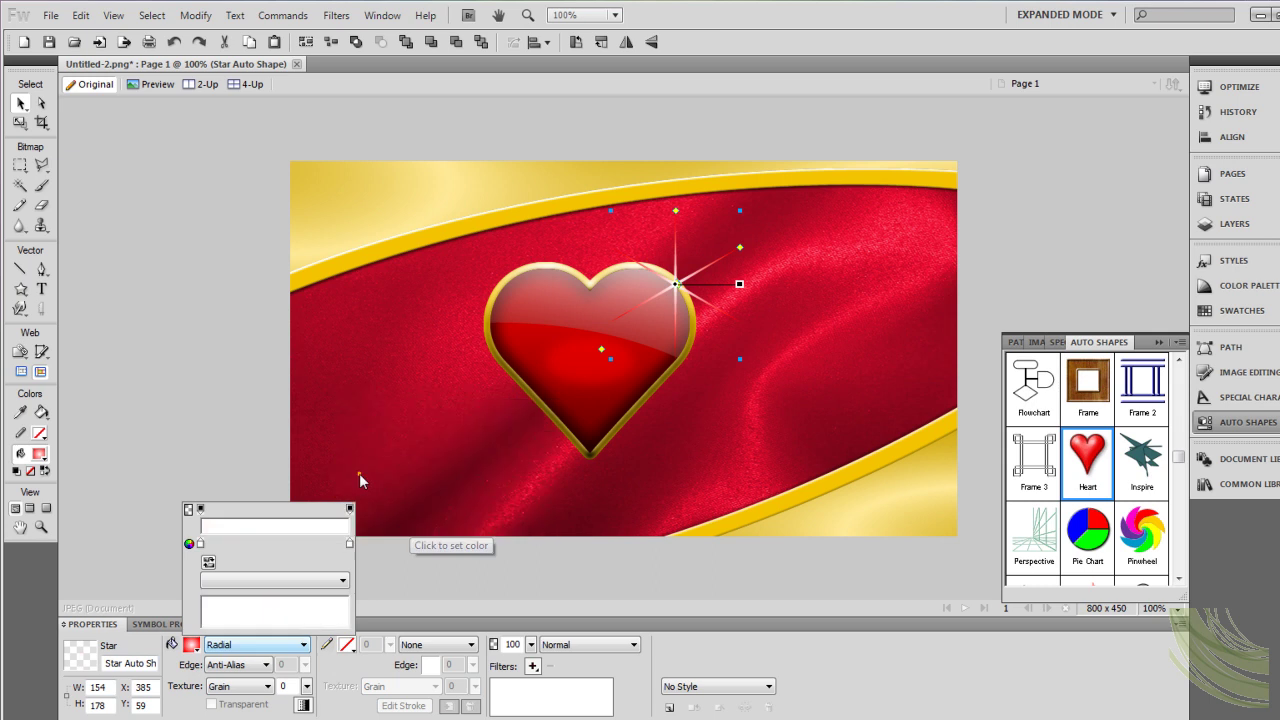
pyautogui.click(350, 508)
pyautogui.moveTo(458, 486); pyautogui.dragTo(282, 495)
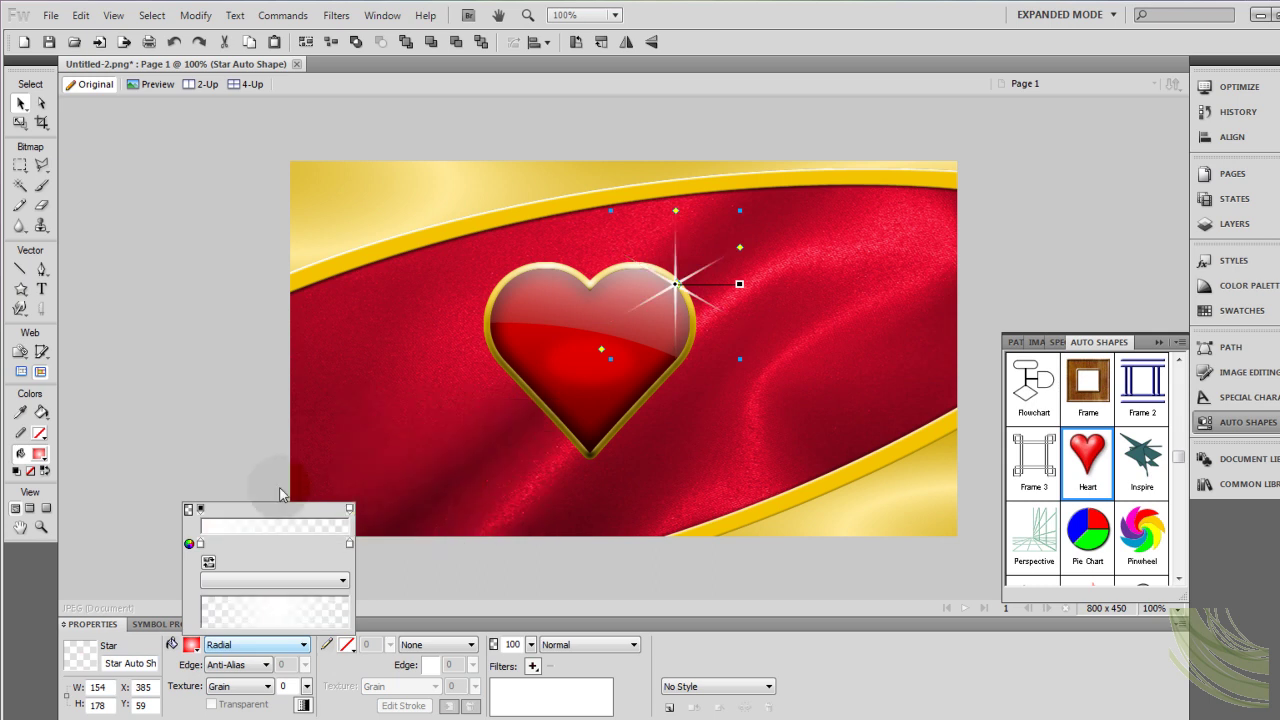
pyautogui.click(181, 389)
# Move the sparkle star onto the heart's top and shrink it to 95 × 109.
pyautogui.moveTo(713, 301); pyautogui.dragTo(664, 276)
pyautogui.click(20, 122)
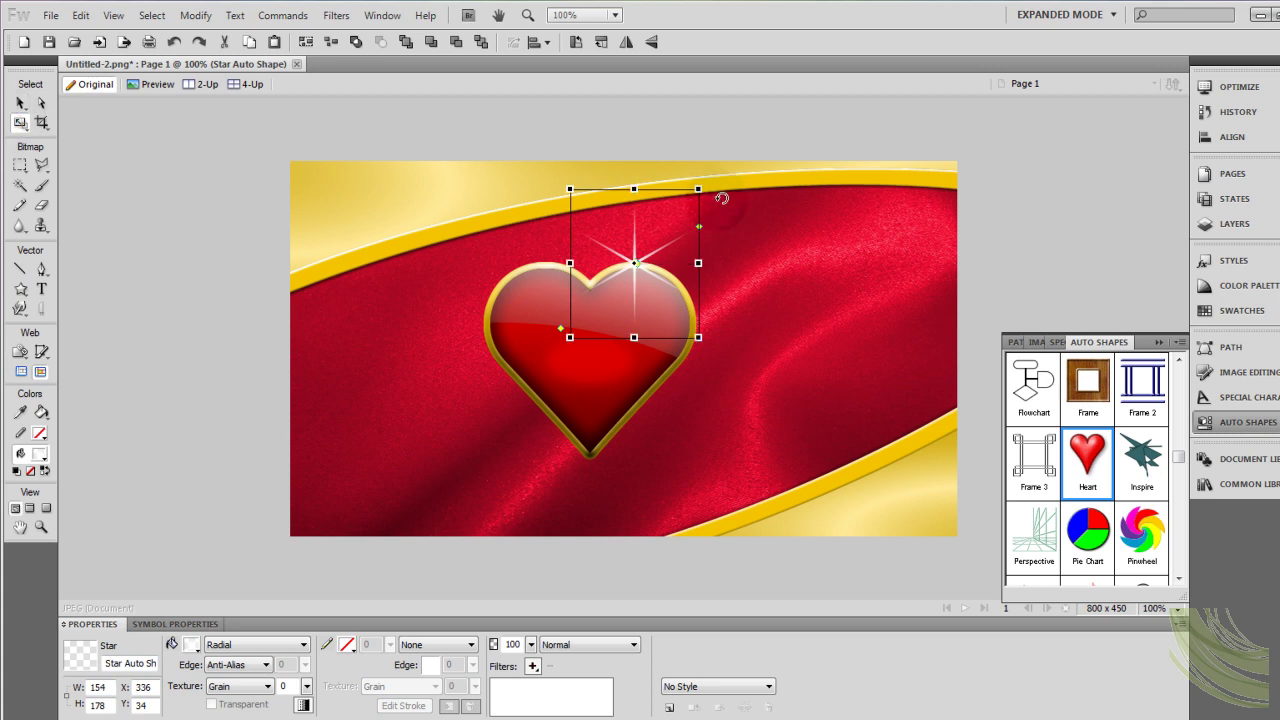
pyautogui.moveTo(698, 188); pyautogui.dragTo(543, 279)
pyautogui.press('v')
# Try shifting the gloss highlight's gradient end down and left, then undo it.
pyautogui.click(186, 300)
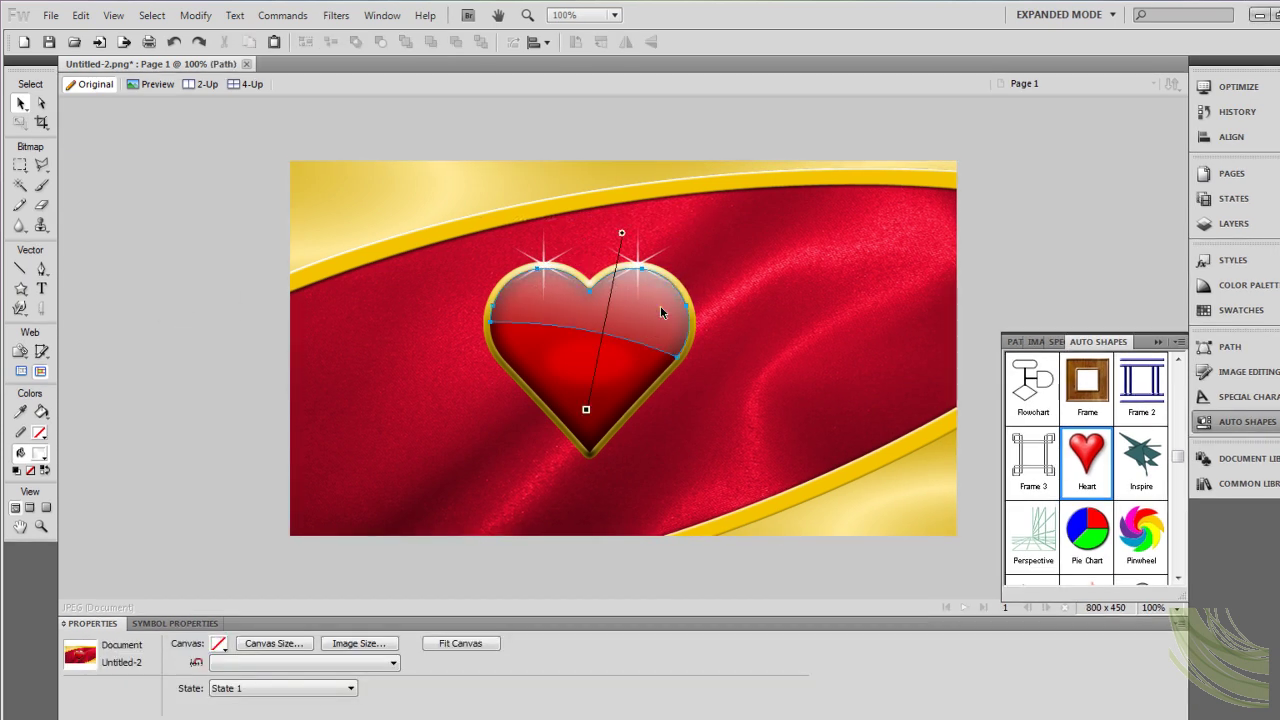
pyautogui.click(660, 305)
pyautogui.moveTo(587, 417); pyautogui.dragTo(549, 443)
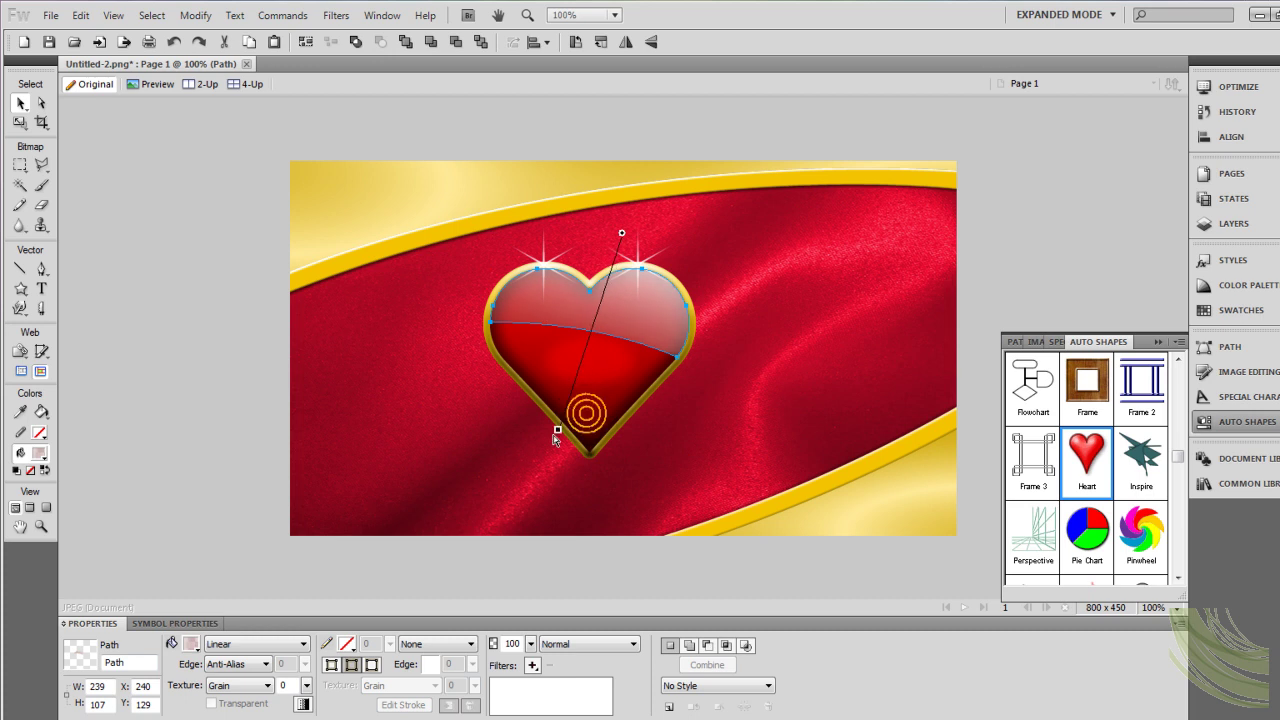
pyautogui.click(209, 360)
pyautogui.hotkey('ctrl', 'z')
# Test a lower highlight opacity, restore it to 100%, and raise the gradient about 18 px.
pyautogui.click(531, 644)
pyautogui.moveTo(531, 655); pyautogui.dragTo(534, 690)
pyautogui.click(240, 415)
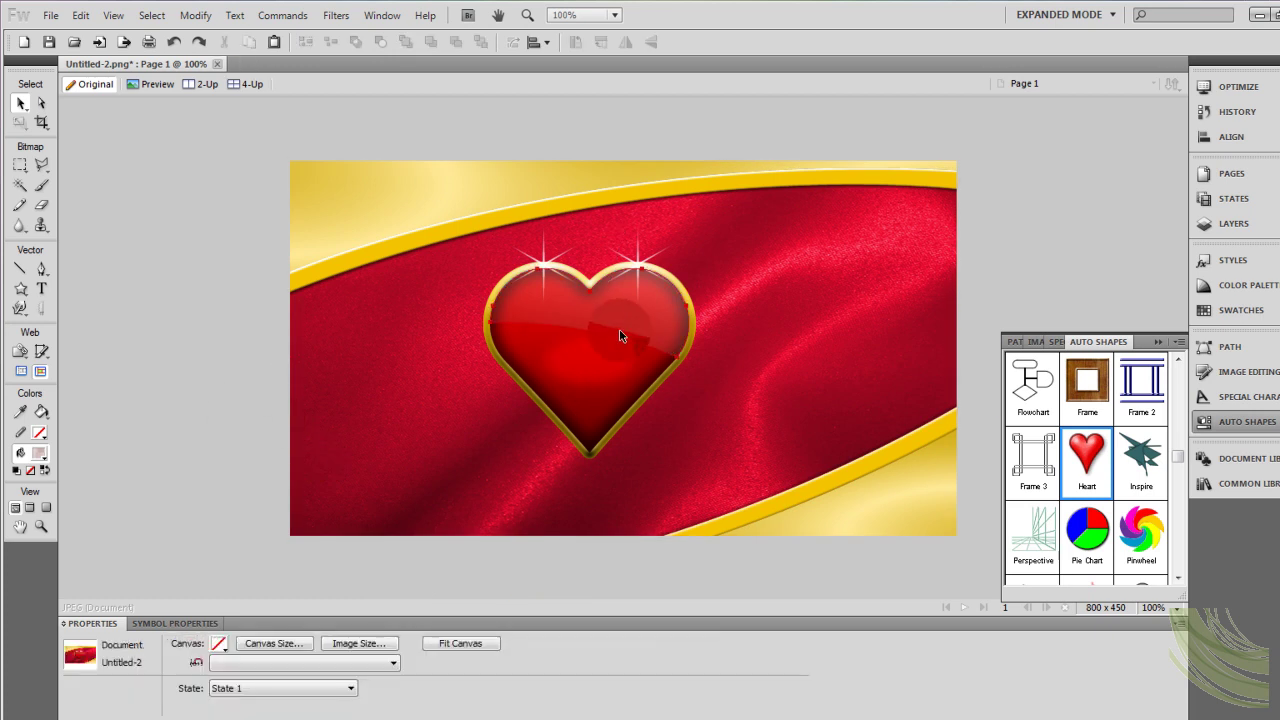
pyautogui.click(621, 329)
pyautogui.click(531, 644)
pyautogui.moveTo(535, 628); pyautogui.dragTo(535, 594)
pyautogui.click(541, 493)
pyautogui.moveTo(621, 232)
pyautogui.mouseDown()
pyautogui.moveTo(675, 180)
pyautogui.moveTo(619, 222)
pyautogui.mouseUp()
pyautogui.click(240, 361)
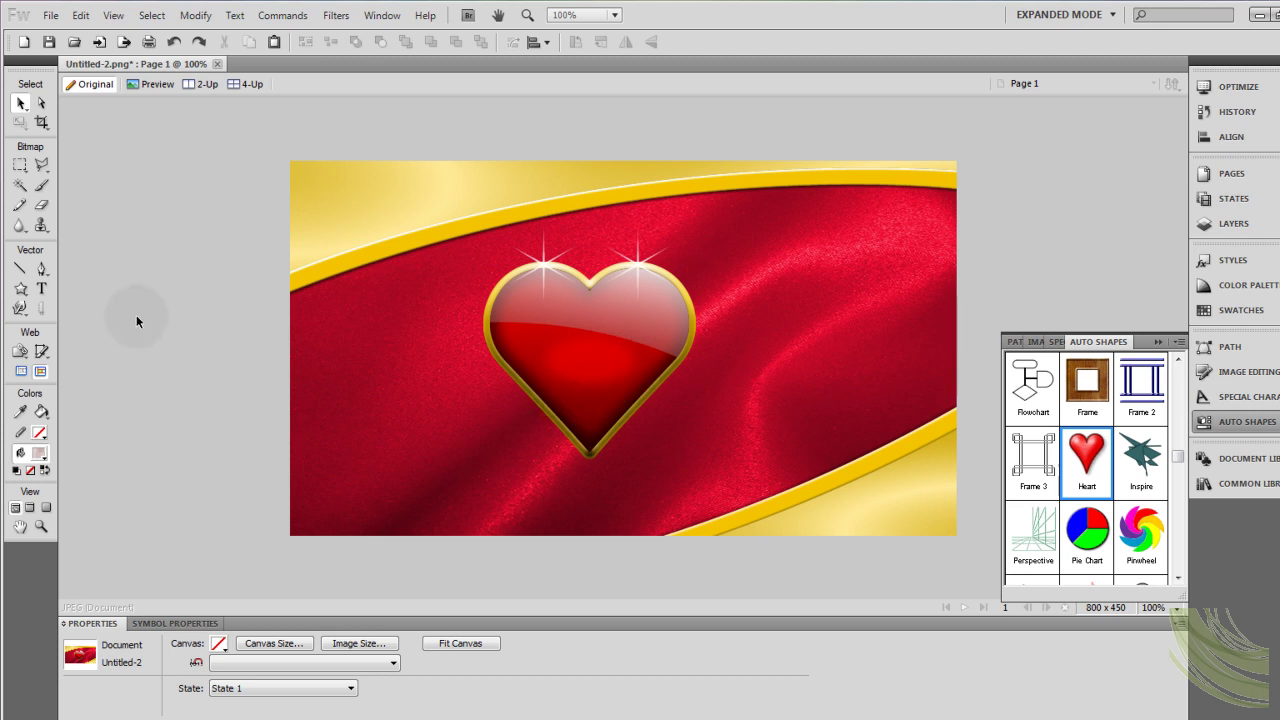
# Marquee-select the heart pieces, excluding background and gold bands, group them with Ctrl+G and move right.
pyautogui.click(549, 270)
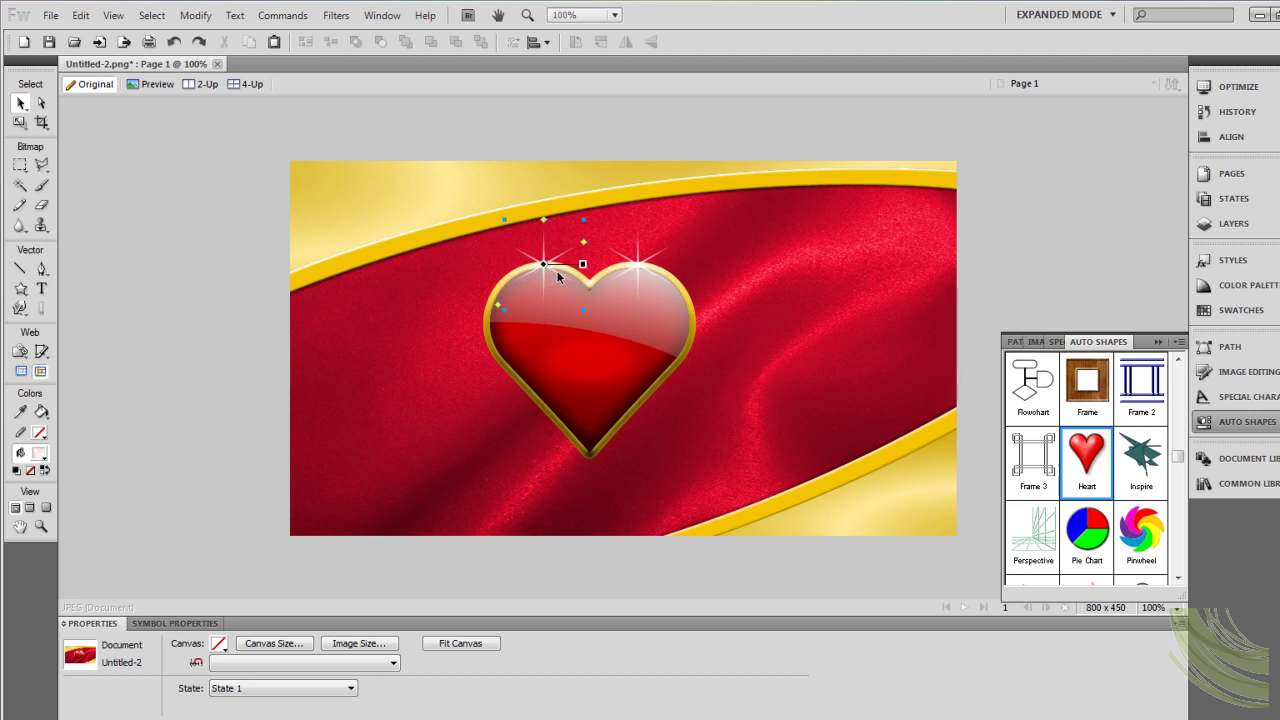
pyautogui.keyDown('shift'); pyautogui.click(637, 283); pyautogui.keyUp('shift')
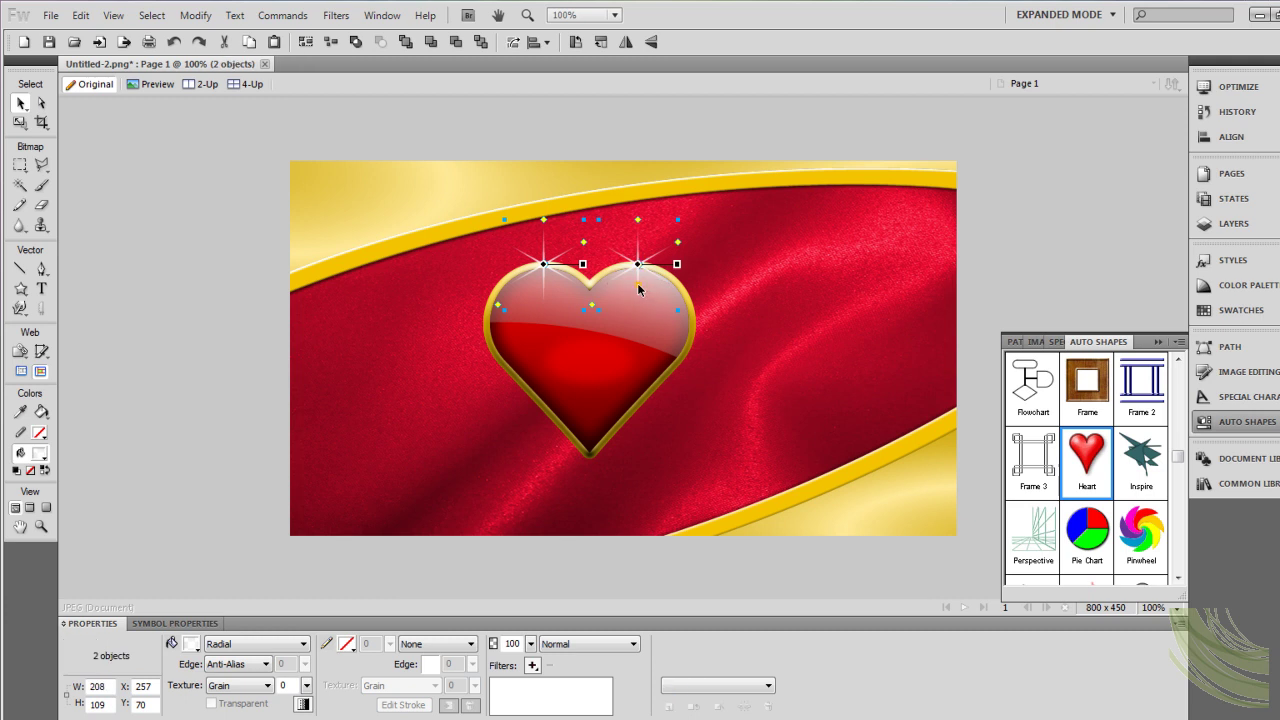
pyautogui.keyDown('shift'); pyautogui.click(651, 341); pyautogui.keyUp('shift')
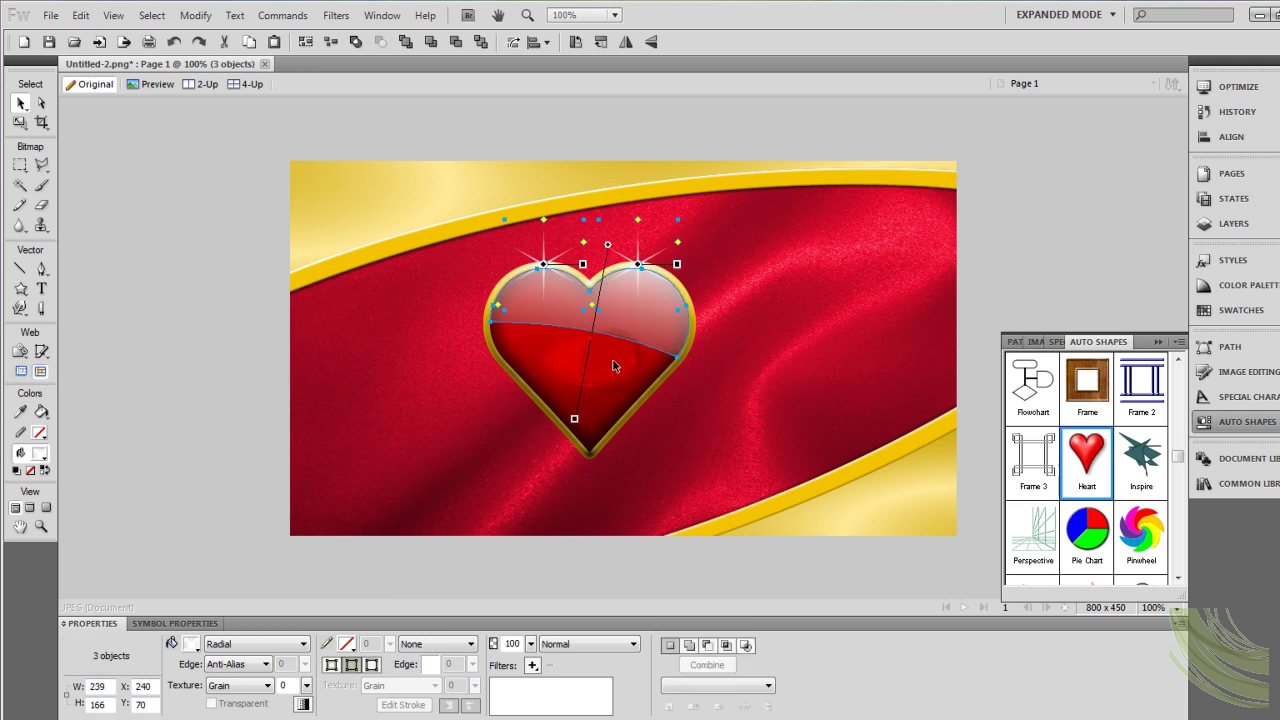
pyautogui.click(161, 367)
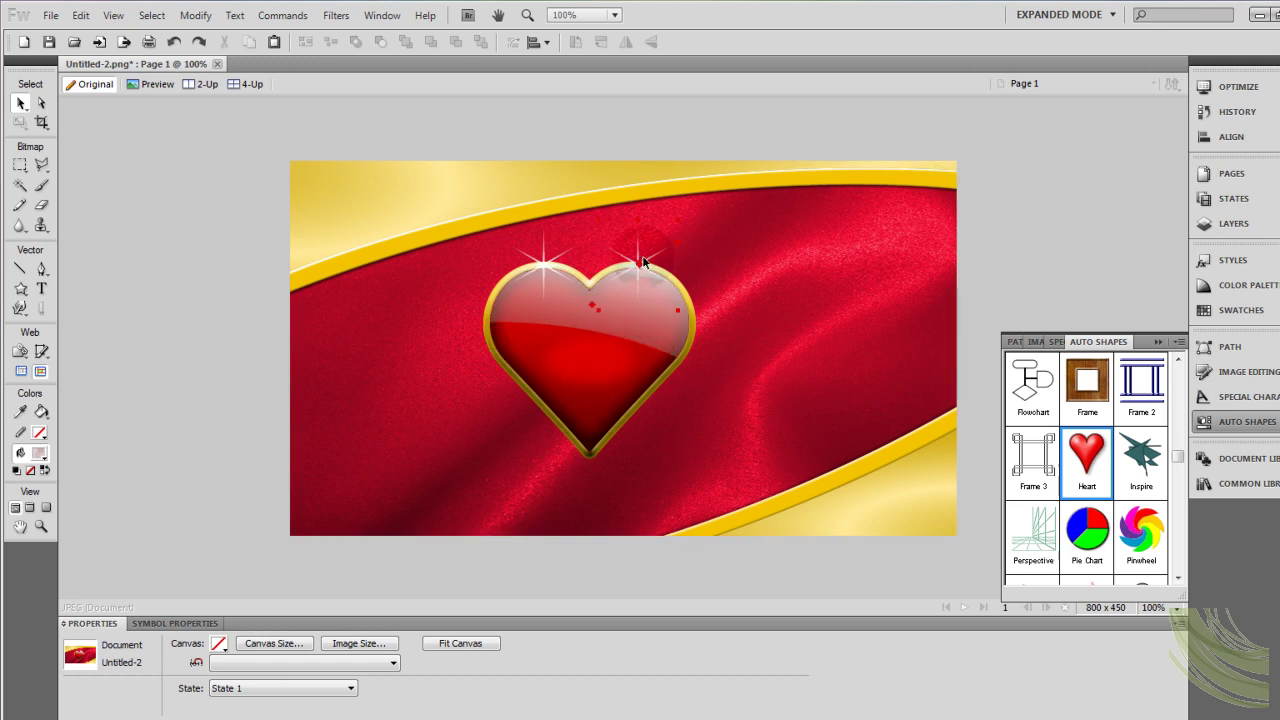
pyautogui.click(497, 449)
pyautogui.moveTo(240, 210); pyautogui.dragTo(752, 462)
pyautogui.keyDown('shift'); pyautogui.click(426, 429); pyautogui.keyUp('shift')
pyautogui.keyDown('shift'); pyautogui.click(372, 258); pyautogui.keyUp('shift')
pyautogui.keyDown('shift'); pyautogui.click(375, 199); pyautogui.keyUp('shift')
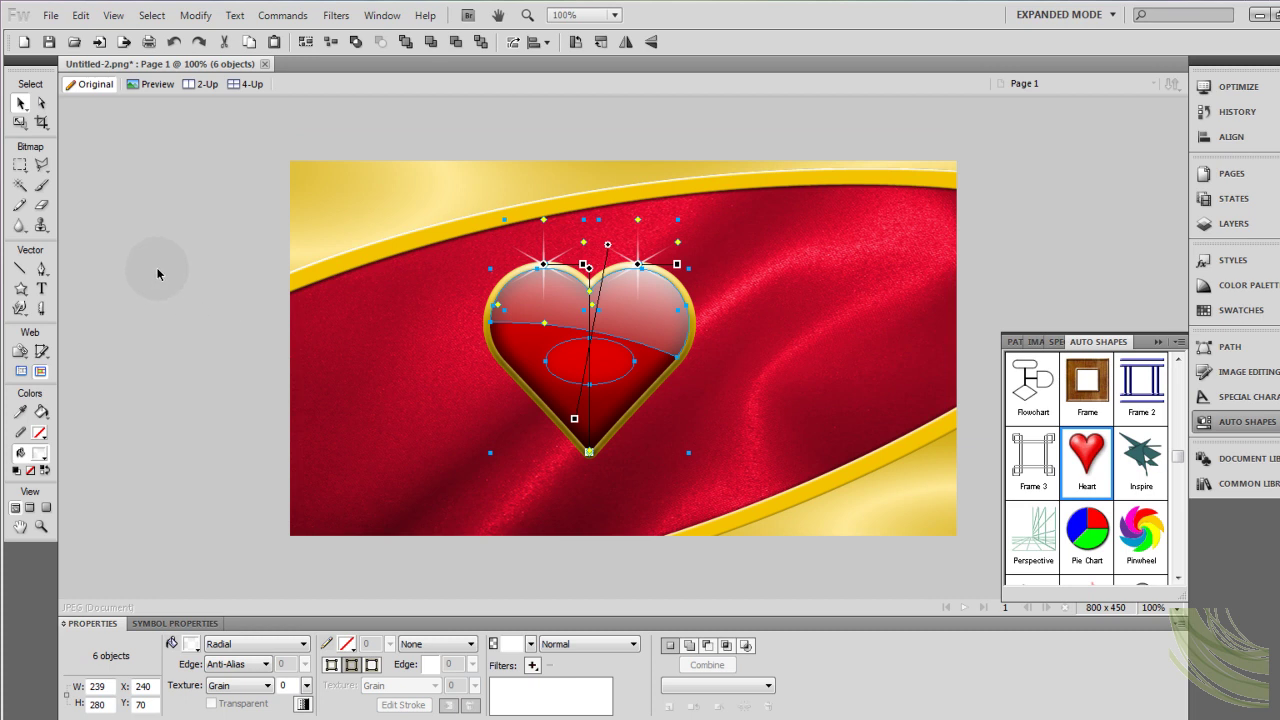
pyautogui.hotkey('ctrl', 'g')
pyautogui.moveTo(634, 303); pyautogui.dragTo(786, 357)
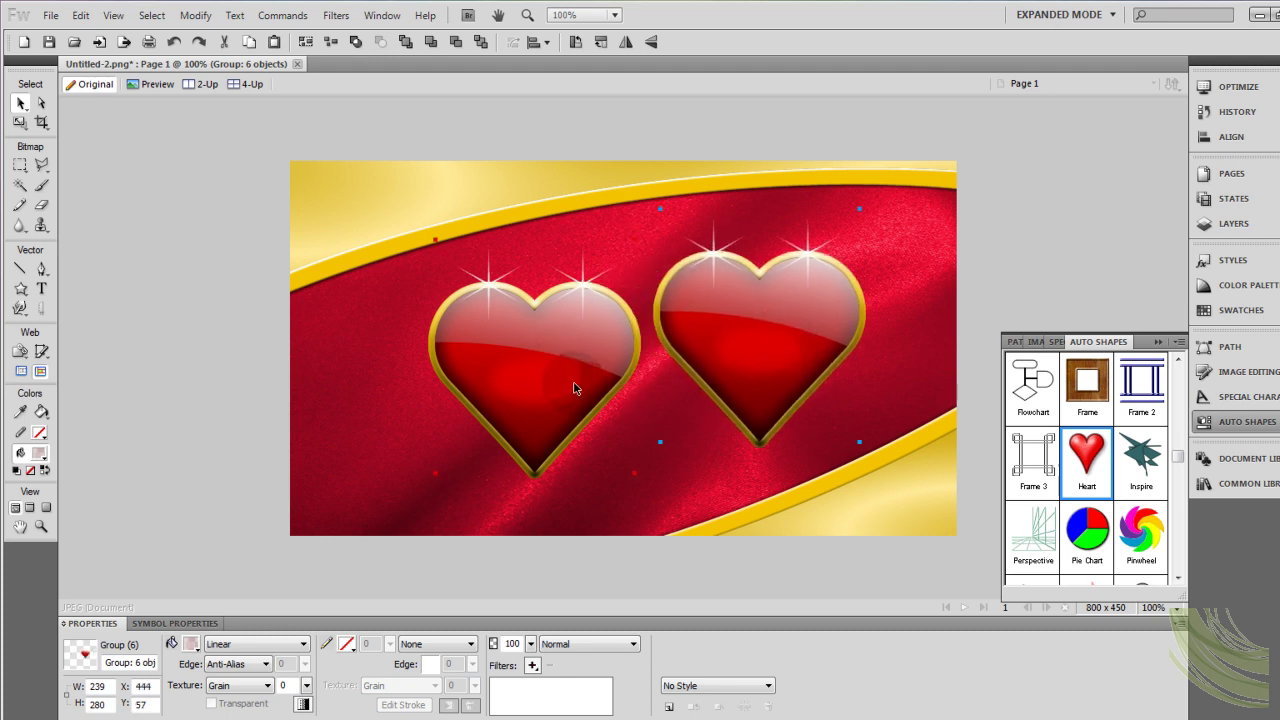
# Move the original heart off-canvas and flatten the right-hand copy into a bitmap.
pyautogui.moveTo(585, 380); pyautogui.dragTo(218, 382)
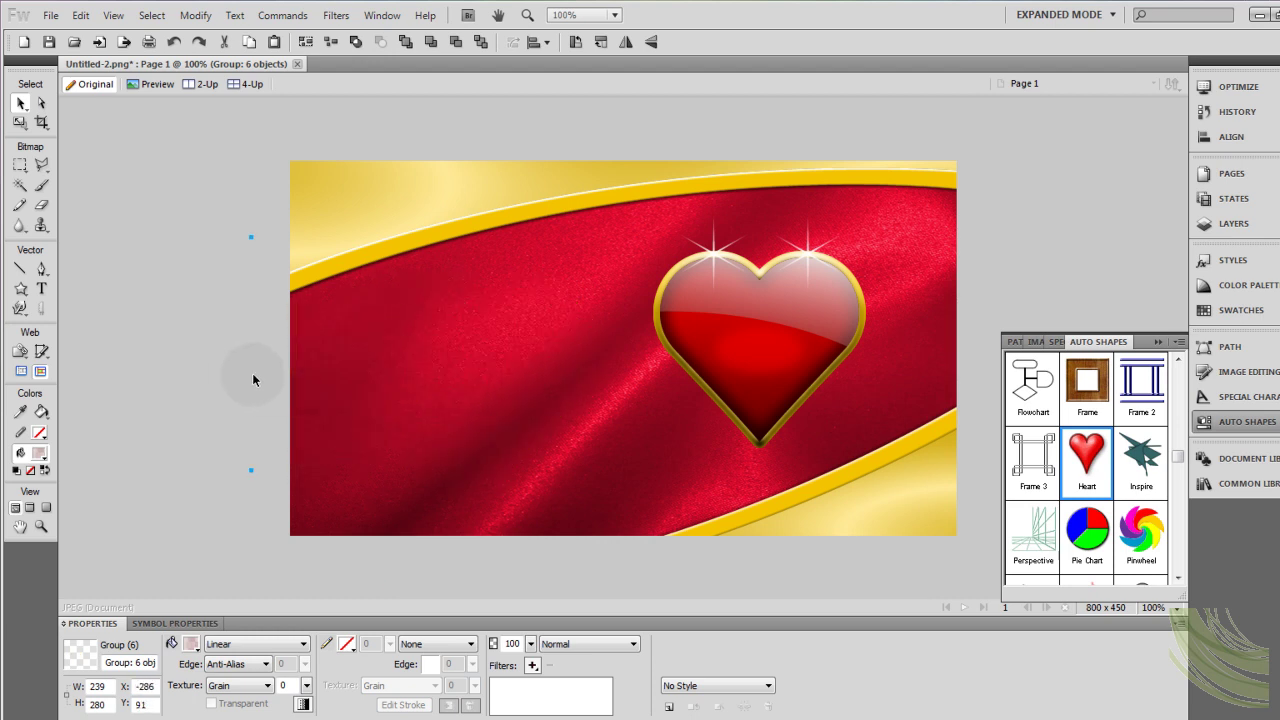
pyautogui.click(785, 322)
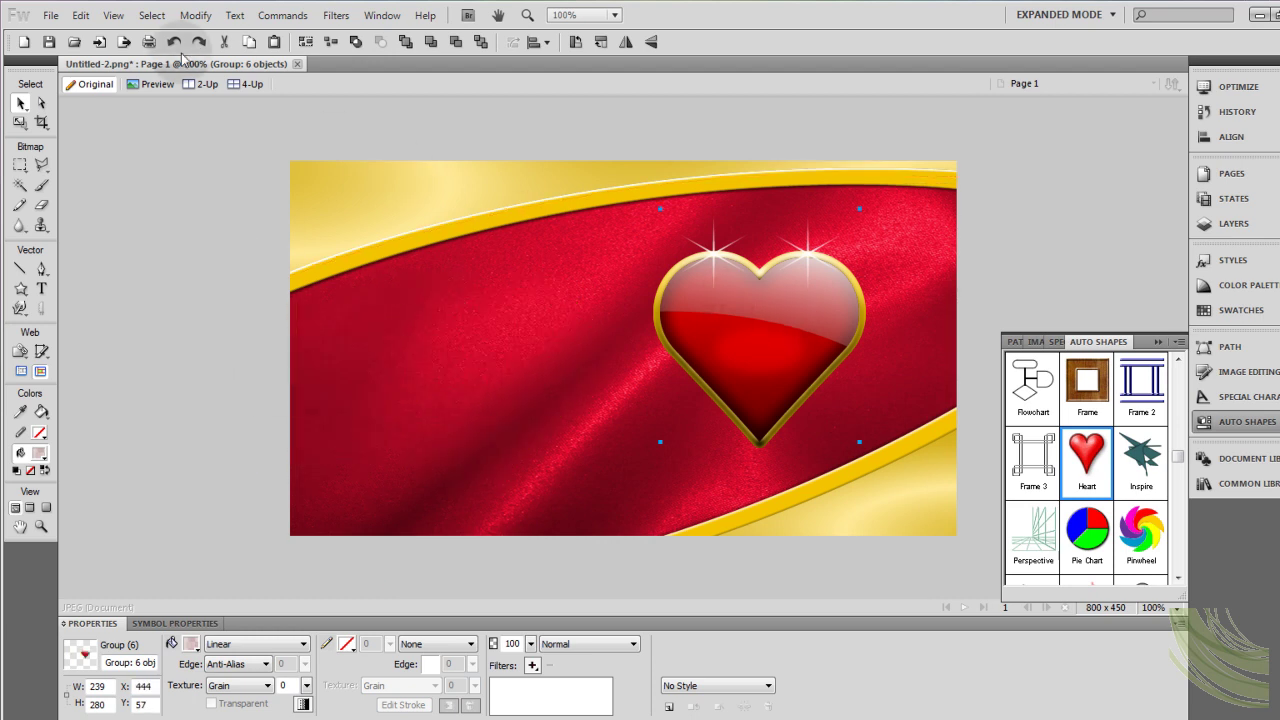
pyautogui.click(205, 17)
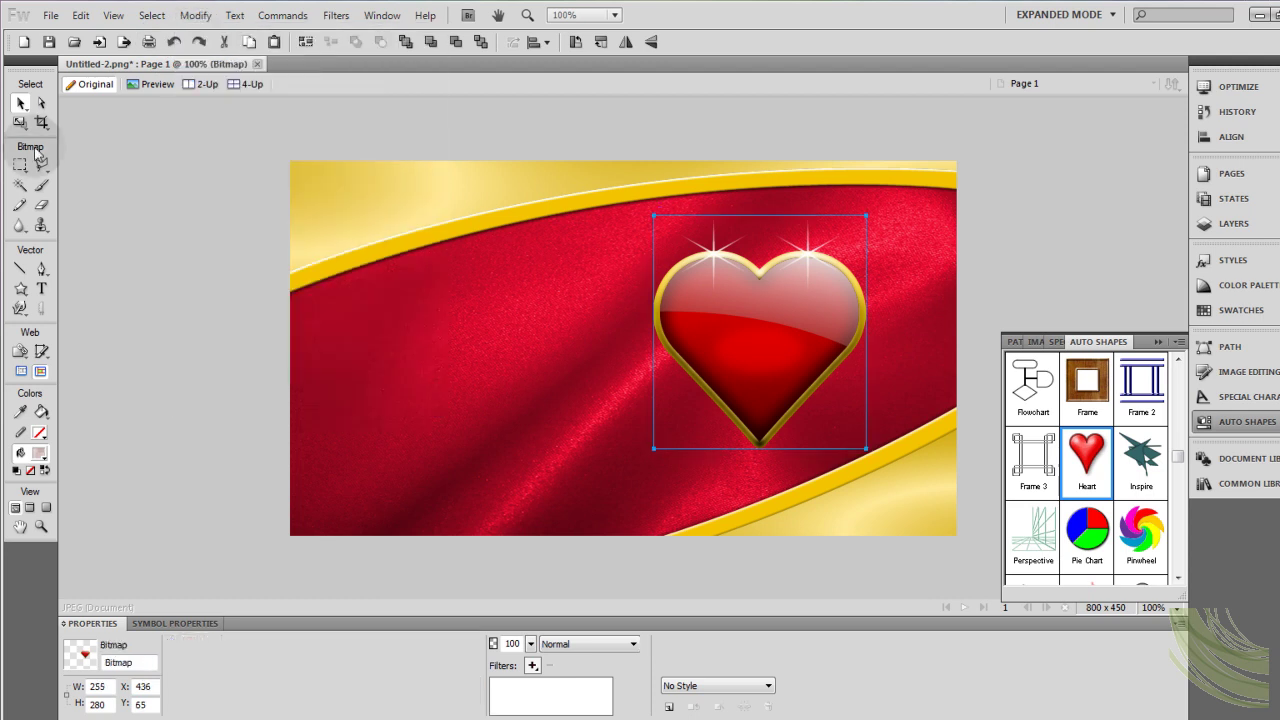
pyautogui.click(240, 182)
# Scale the heart bitmap to 163 × 180 and place it at the card's right side.
pyautogui.press('q')
pyautogui.moveTo(866, 448); pyautogui.dragTo(789, 365)
pyautogui.press('v')
pyautogui.moveTo(727, 291); pyautogui.dragTo(859, 357)
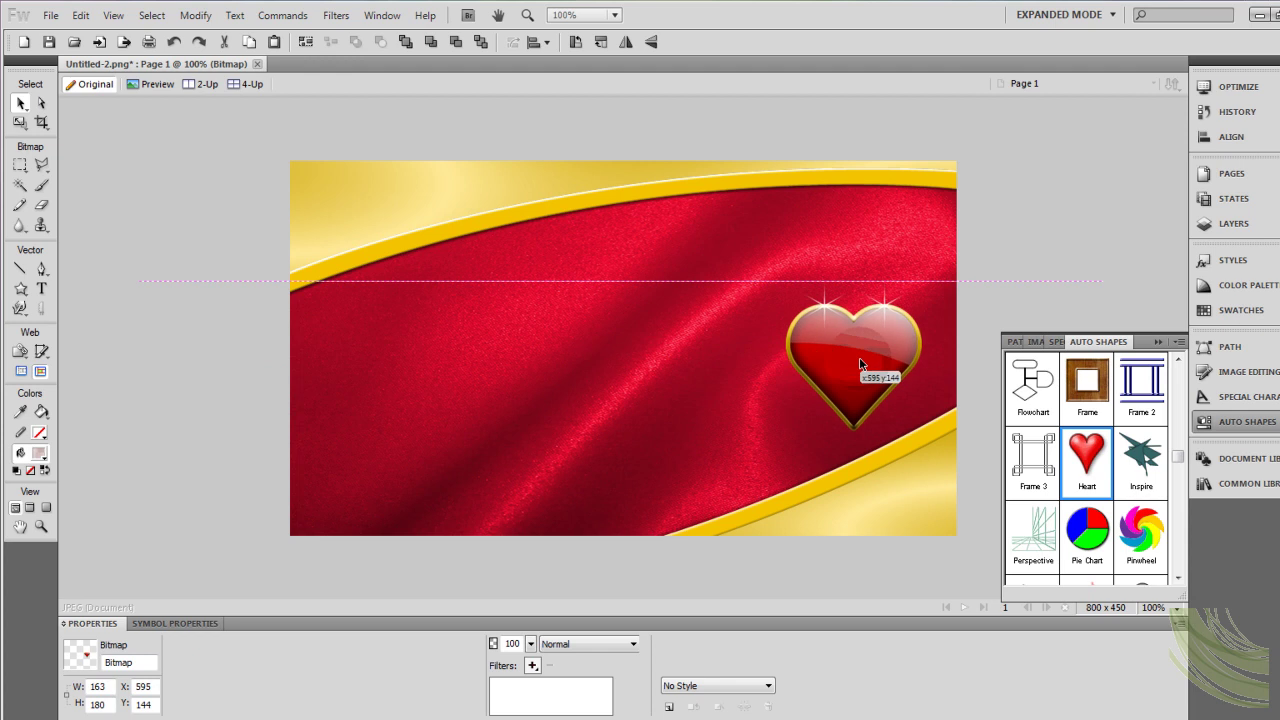
pyautogui.click(177, 334)
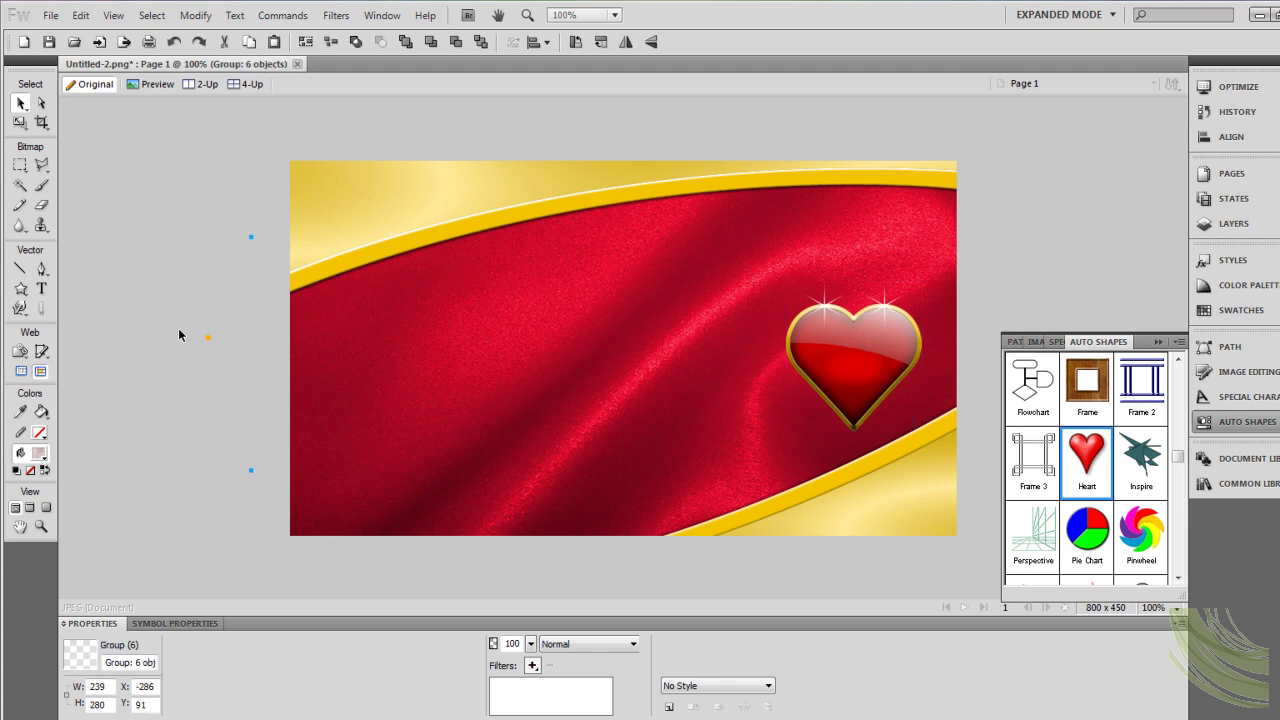
# Draw a thin 13 × 178 rectangle from the top band down to the heart.
pyautogui.click(22, 290)
pyautogui.click(70, 297)
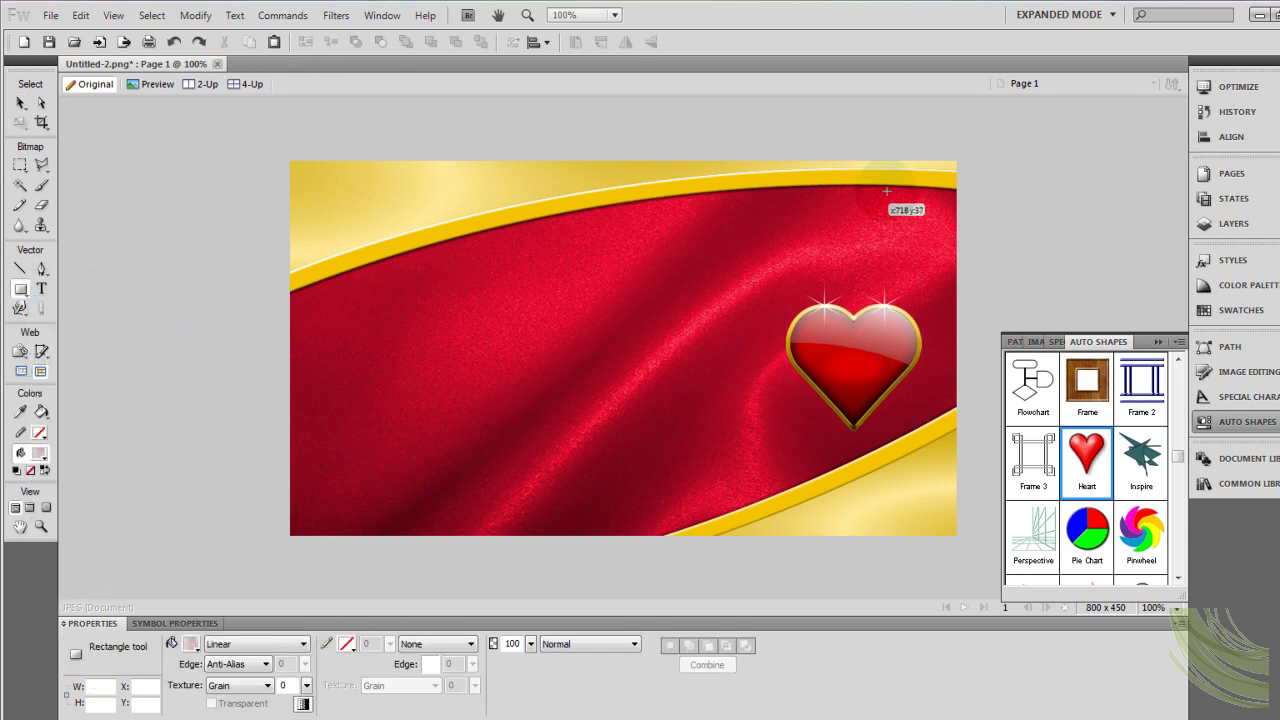
pyautogui.moveTo(849, 293); pyautogui.dragTo(859, 320)
pyautogui.press('v')
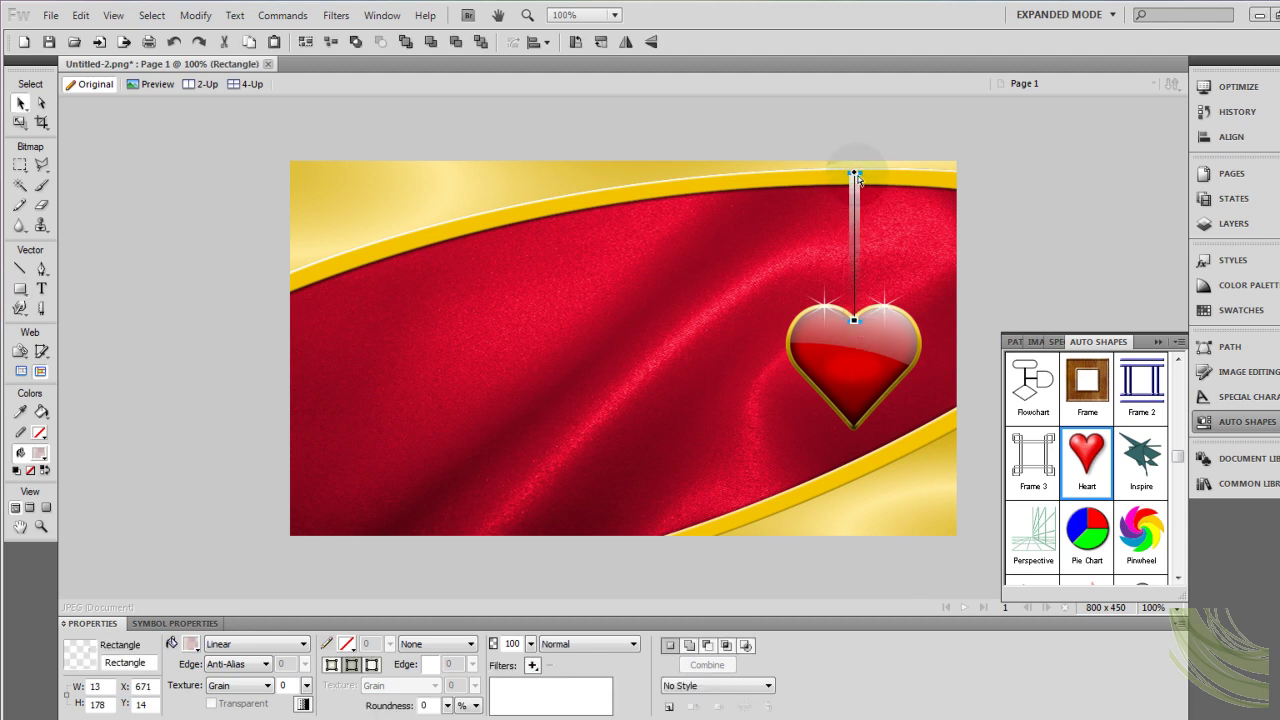
# Give the ribbon bar a Satin gradient fill.
pyautogui.click(245, 644)
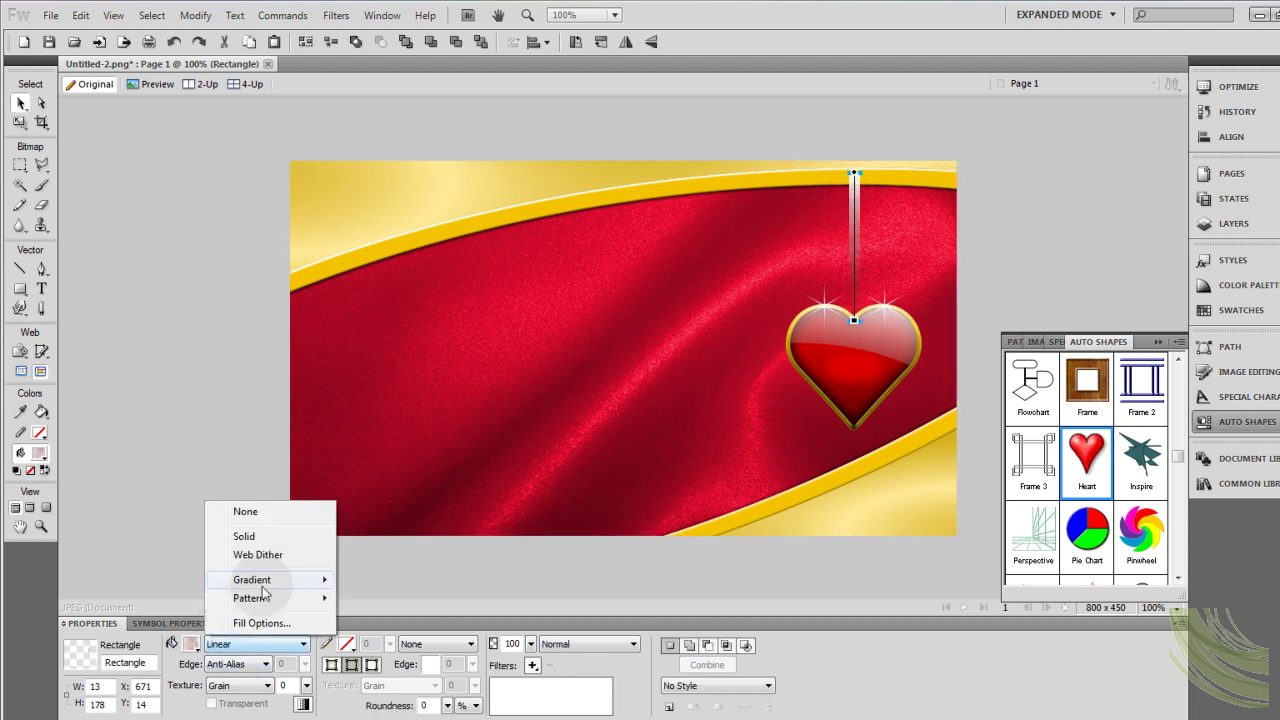
pyautogui.moveTo(266, 590)
pyautogui.click(356, 648)
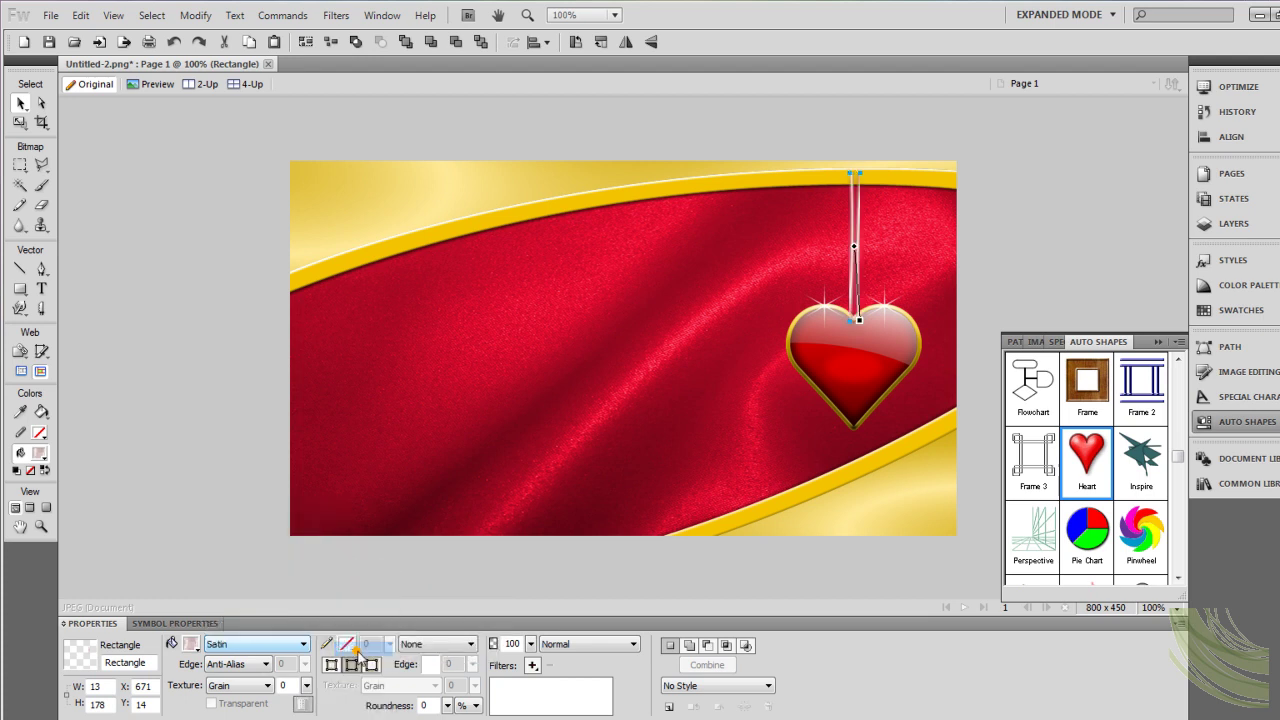
pyautogui.click(1012, 241)
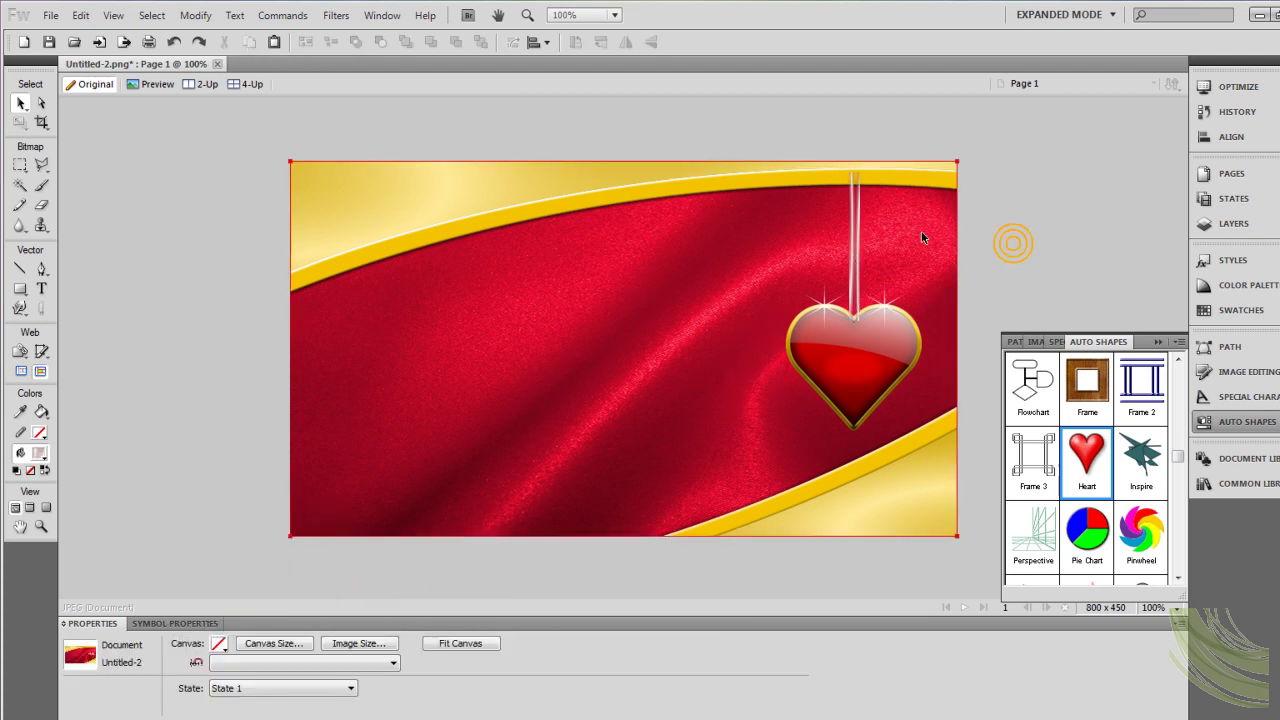
pyautogui.click(856, 245)
pyautogui.click(998, 242)
pyautogui.click(856, 245)
# Set one gradient stop to 0 opacity and sample the gold band colour for the other stop.
pyautogui.click(190, 643)
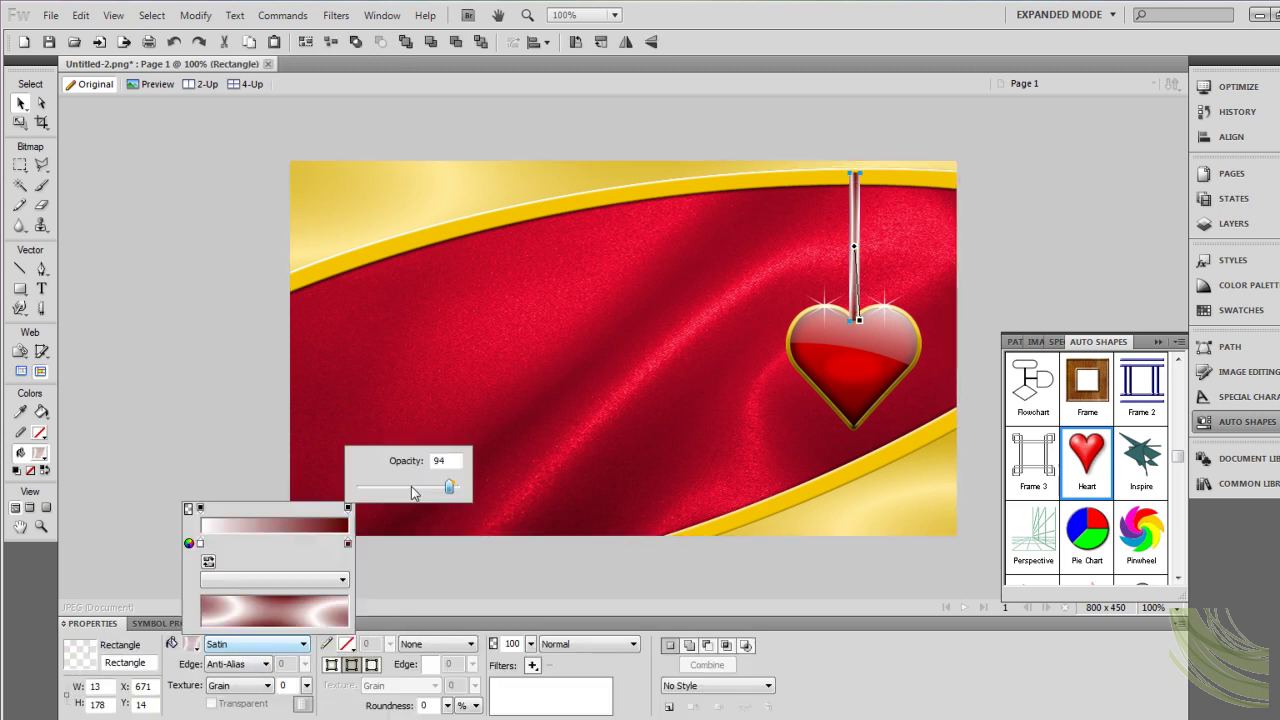
pyautogui.press('Return')
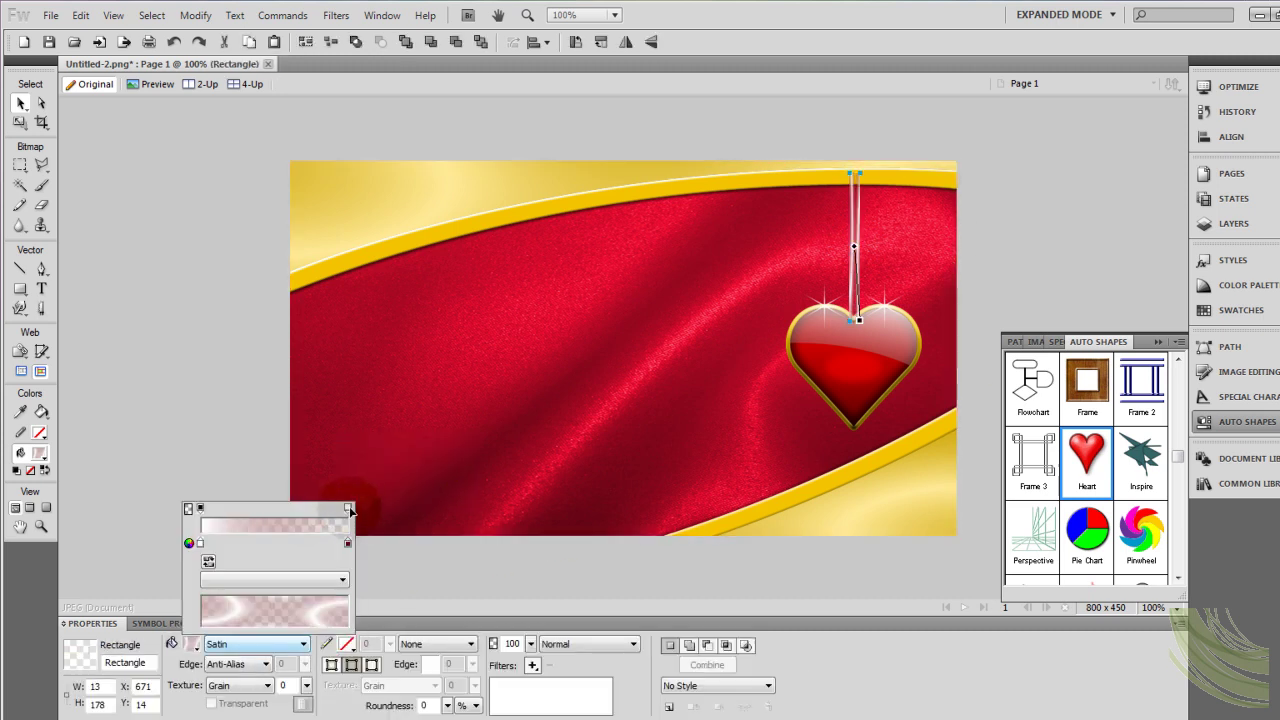
pyautogui.click(348, 509)
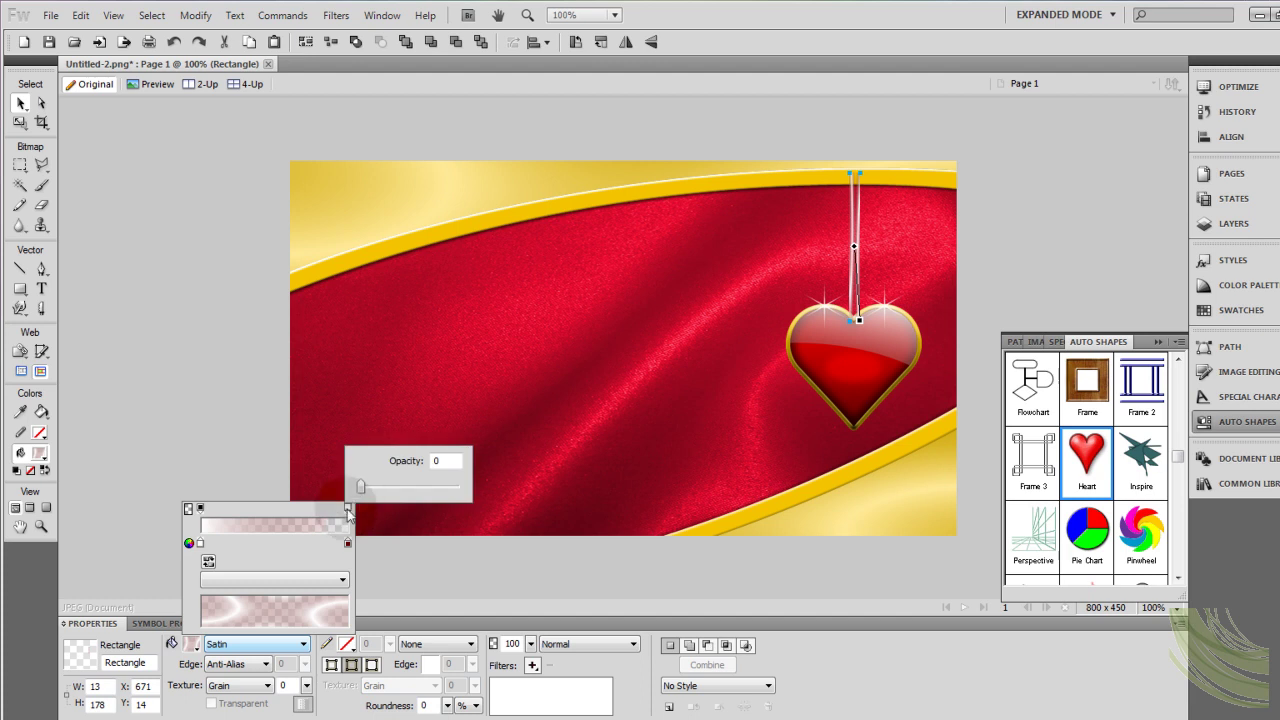
pyautogui.click(201, 543)
pyautogui.click(200, 541)
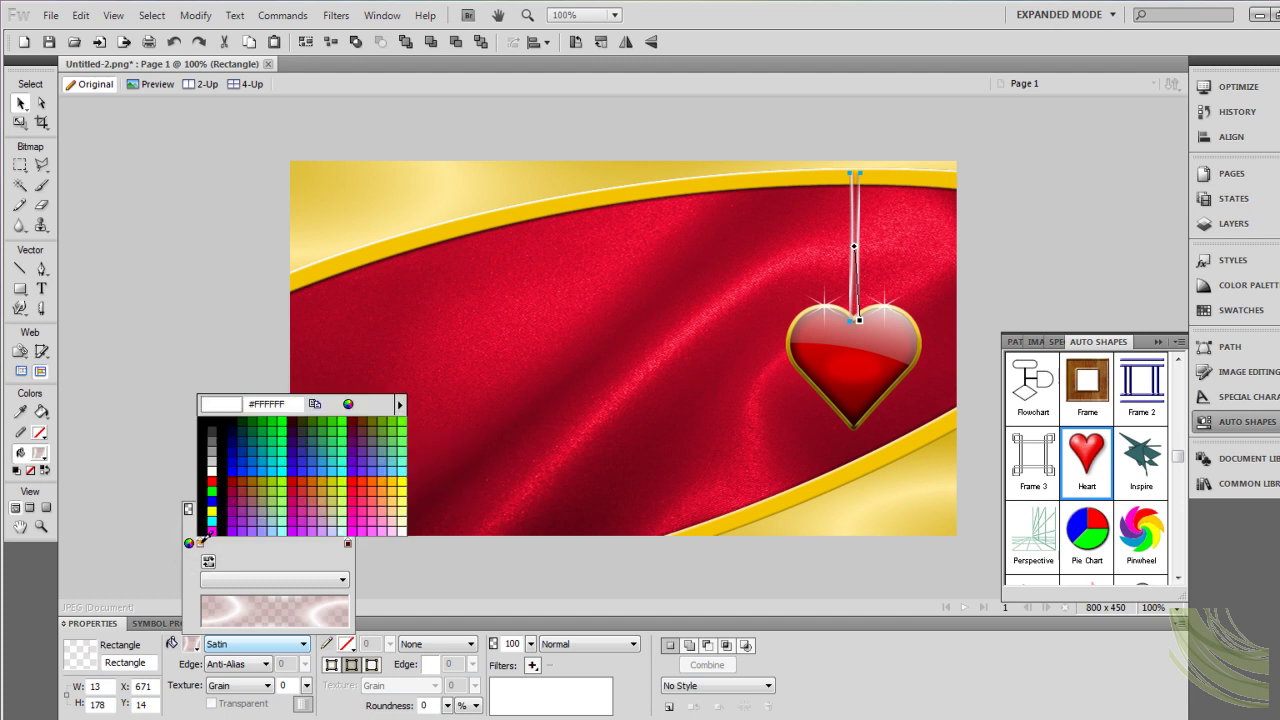
pyautogui.click(432, 232)
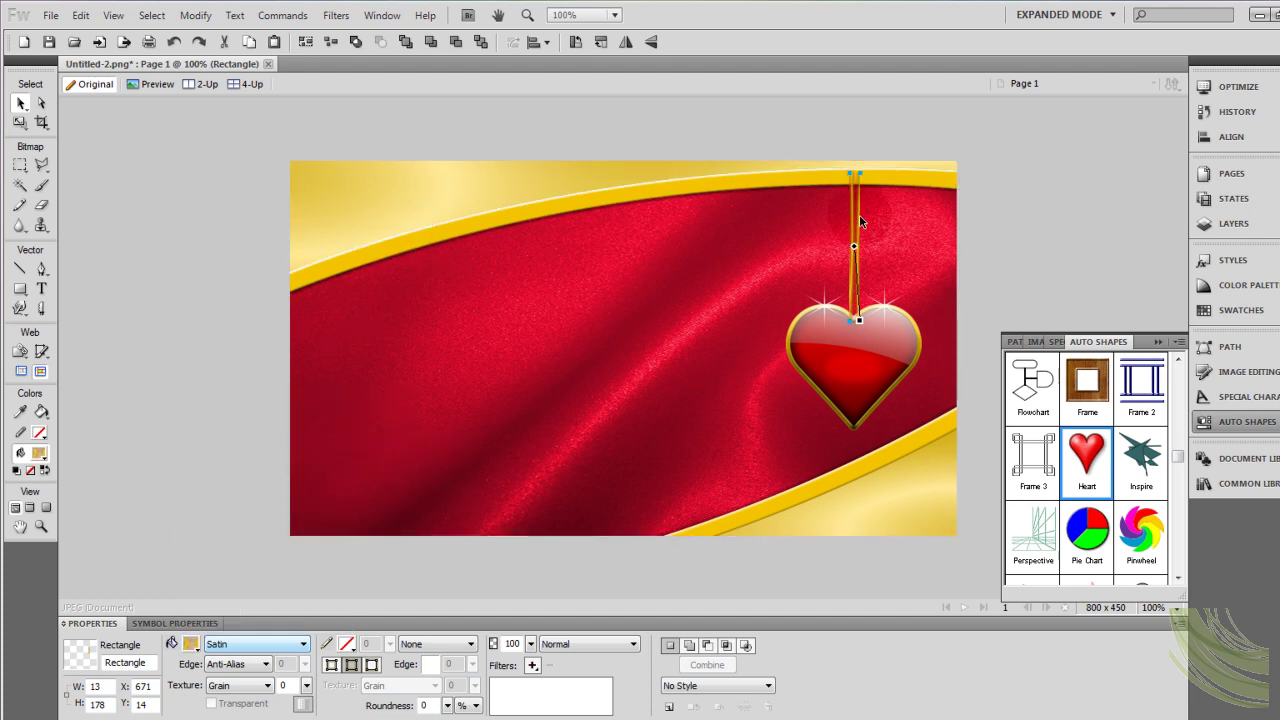
pyautogui.press('Return')
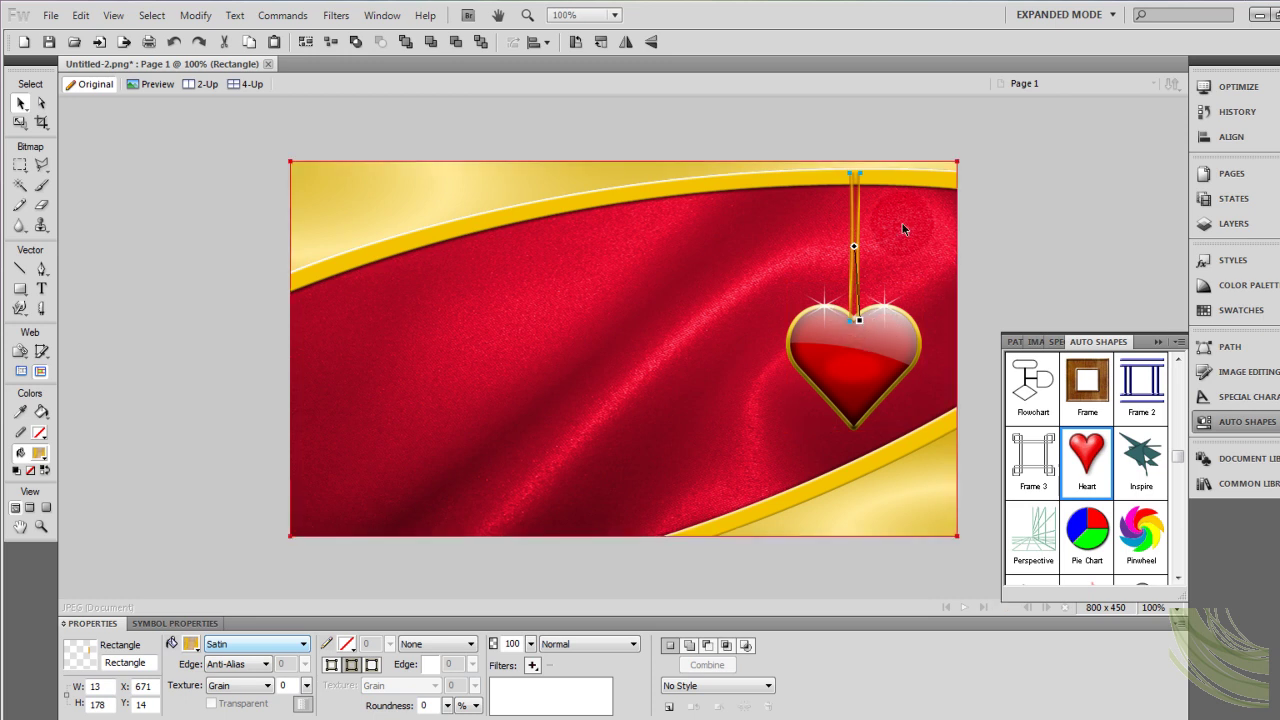
# Realign the ribbon's gradient direction along the bar.
pyautogui.click(977, 206)
pyautogui.click(853, 258)
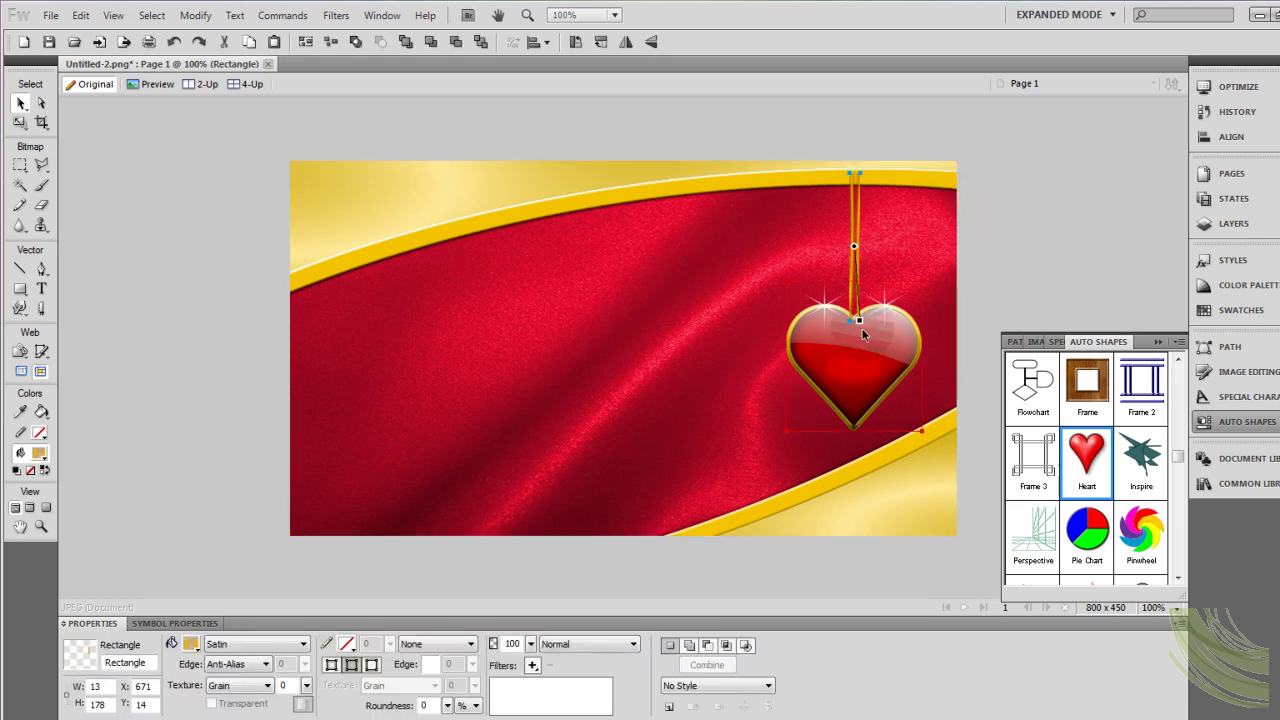
pyautogui.moveTo(862, 322); pyautogui.dragTo(872, 316)
pyautogui.click(914, 234)
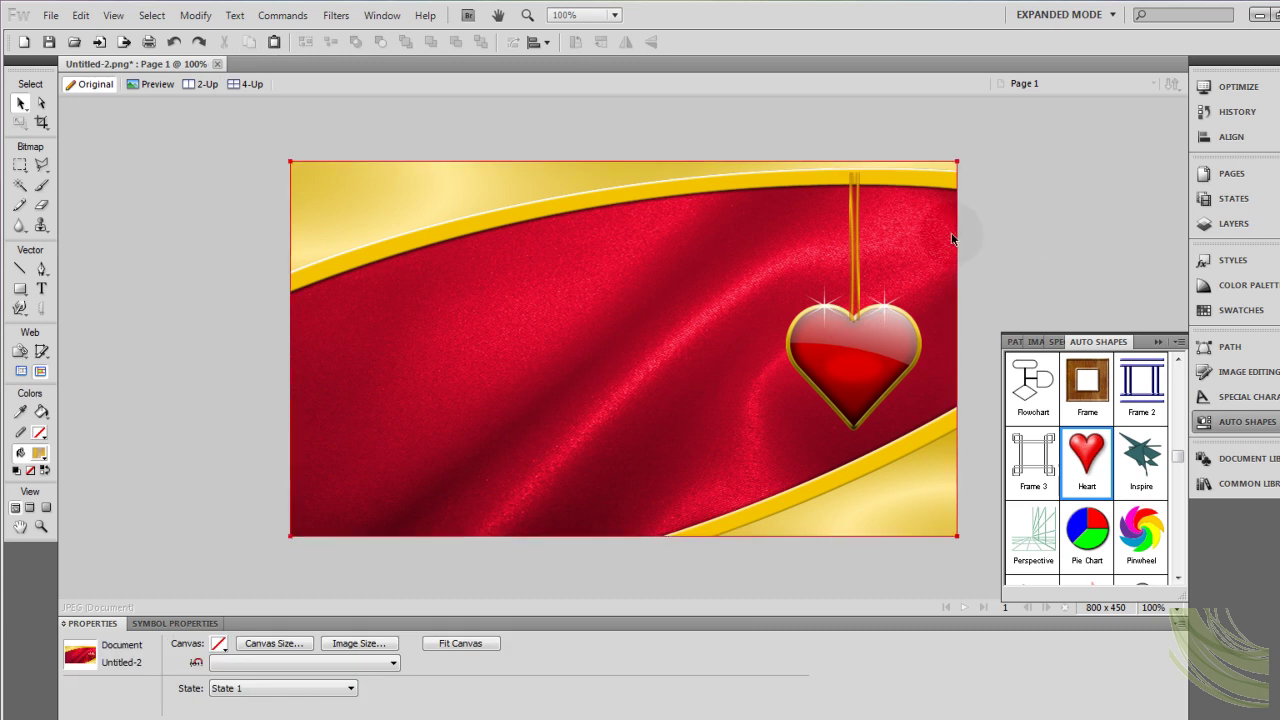
pyautogui.click(854, 234)
pyautogui.click(895, 340)
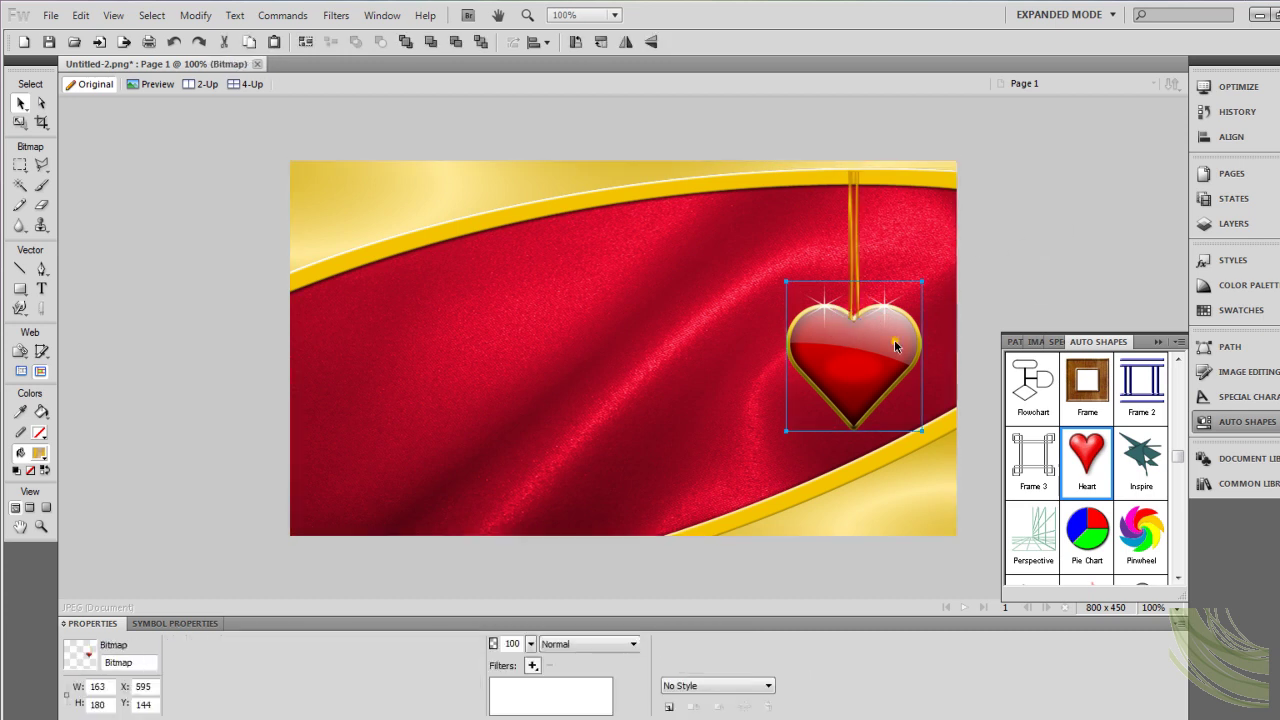
# Duplicate the small heart with its ribbon to the left and flatten the copy into one bitmap.
pyautogui.click(914, 188)
pyautogui.keyDown('shift'); pyautogui.click(506, 195); pyautogui.keyUp('shift')
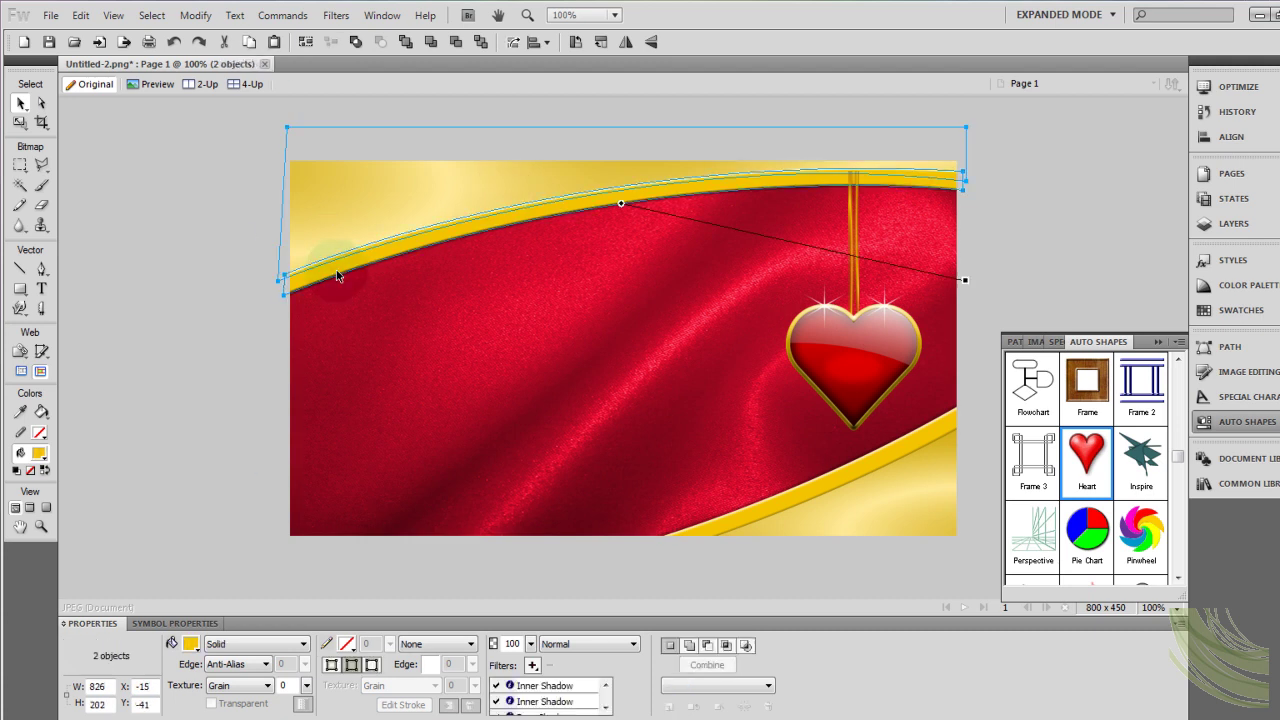
pyautogui.click(203, 316)
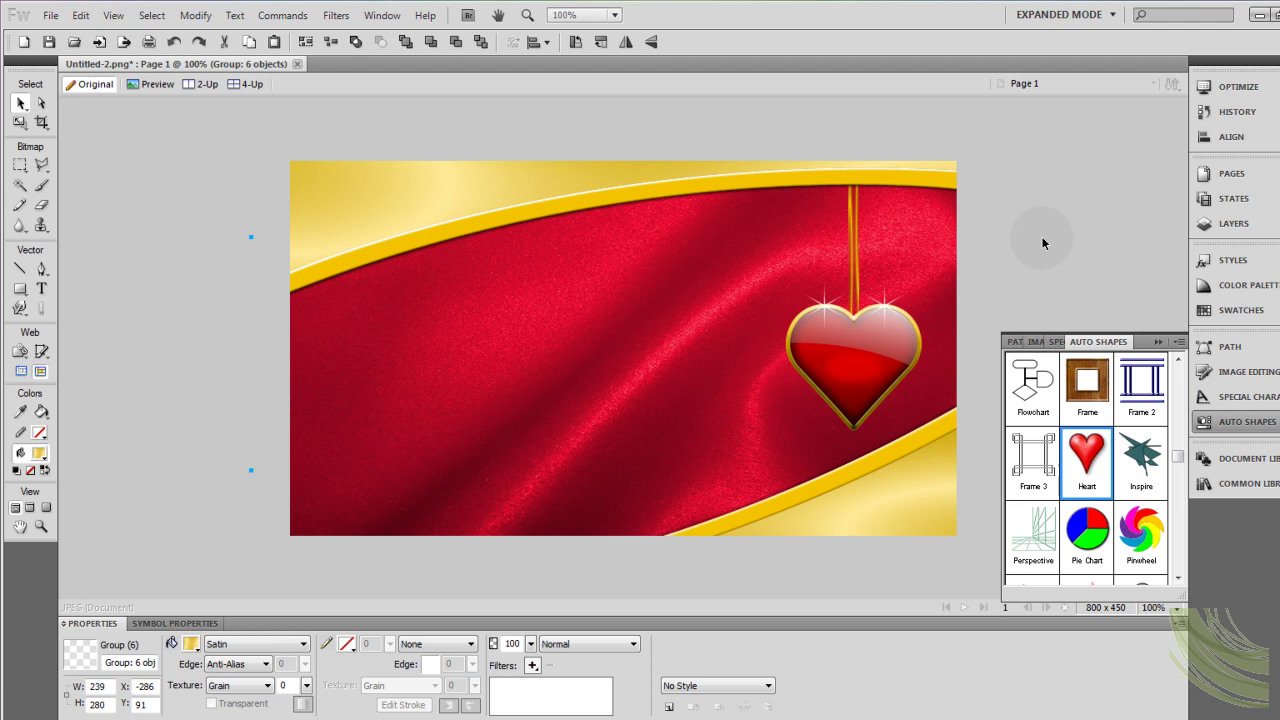
pyautogui.click(880, 345)
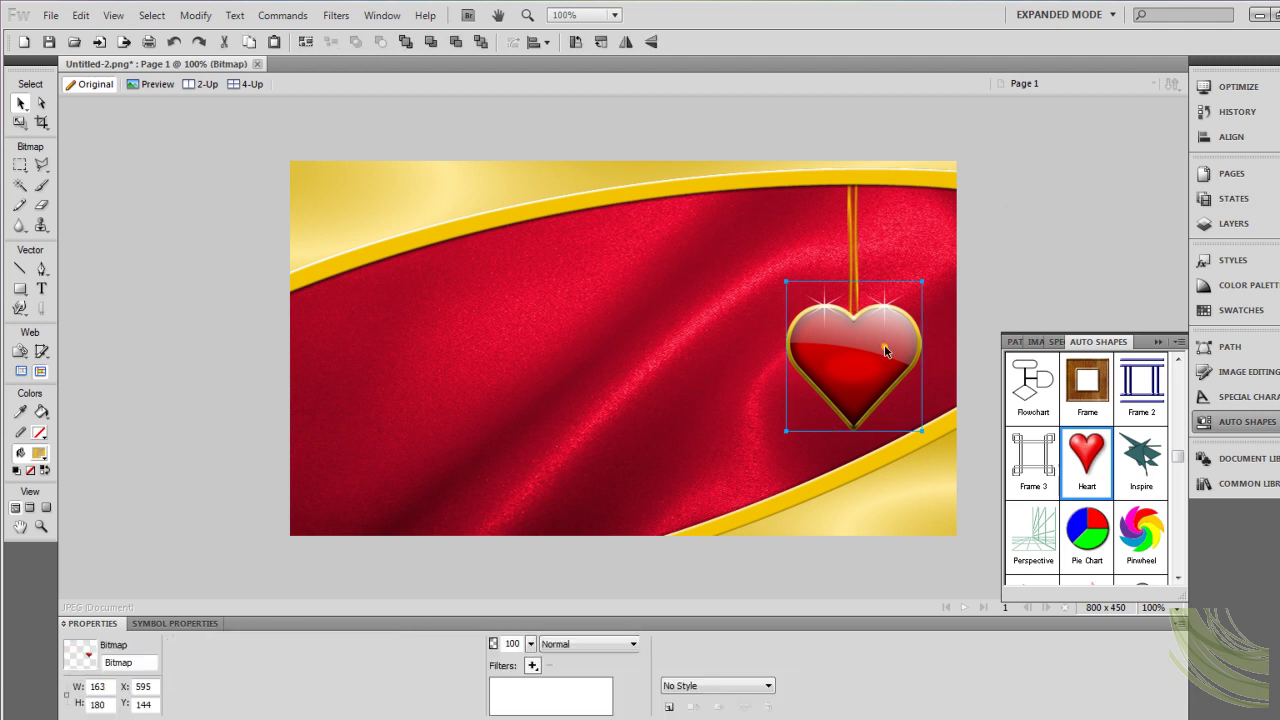
pyautogui.keyDown('shift'); pyautogui.click(853, 242); pyautogui.keyUp('shift')
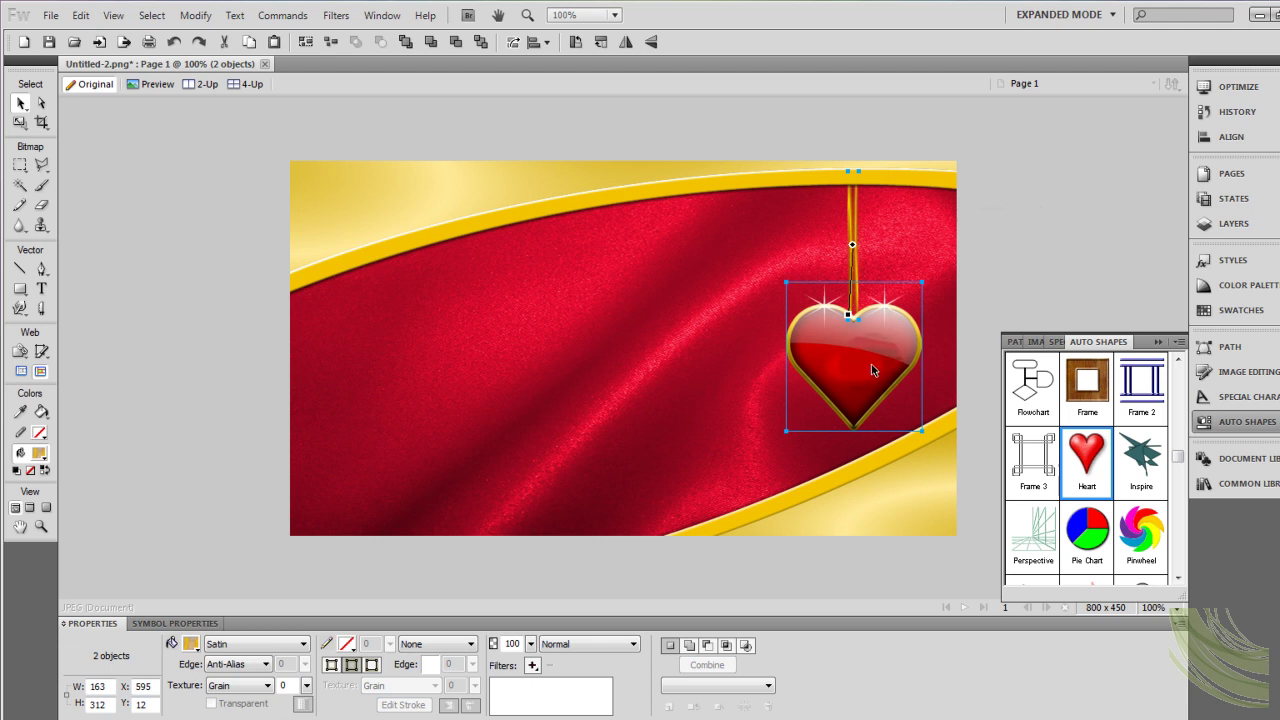
pyautogui.moveTo(880, 369); pyautogui.dragTo(760, 385)
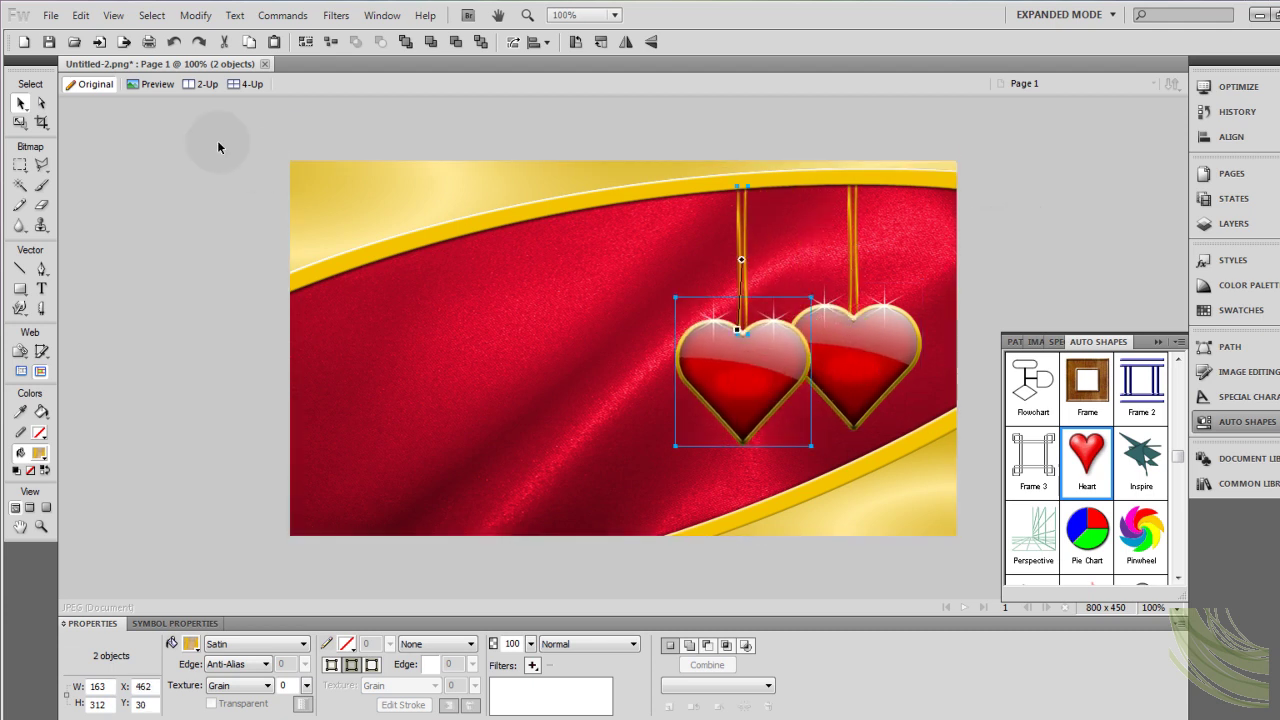
pyautogui.click(195, 15)
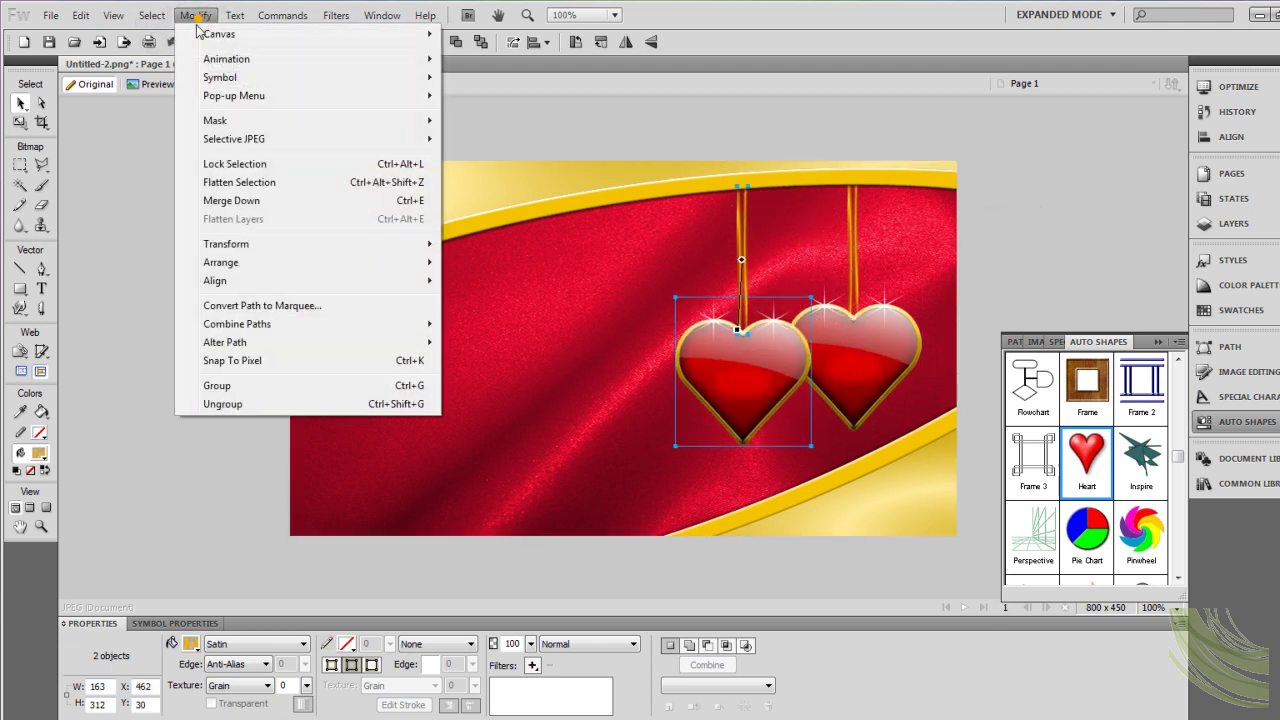
pyautogui.click(240, 182)
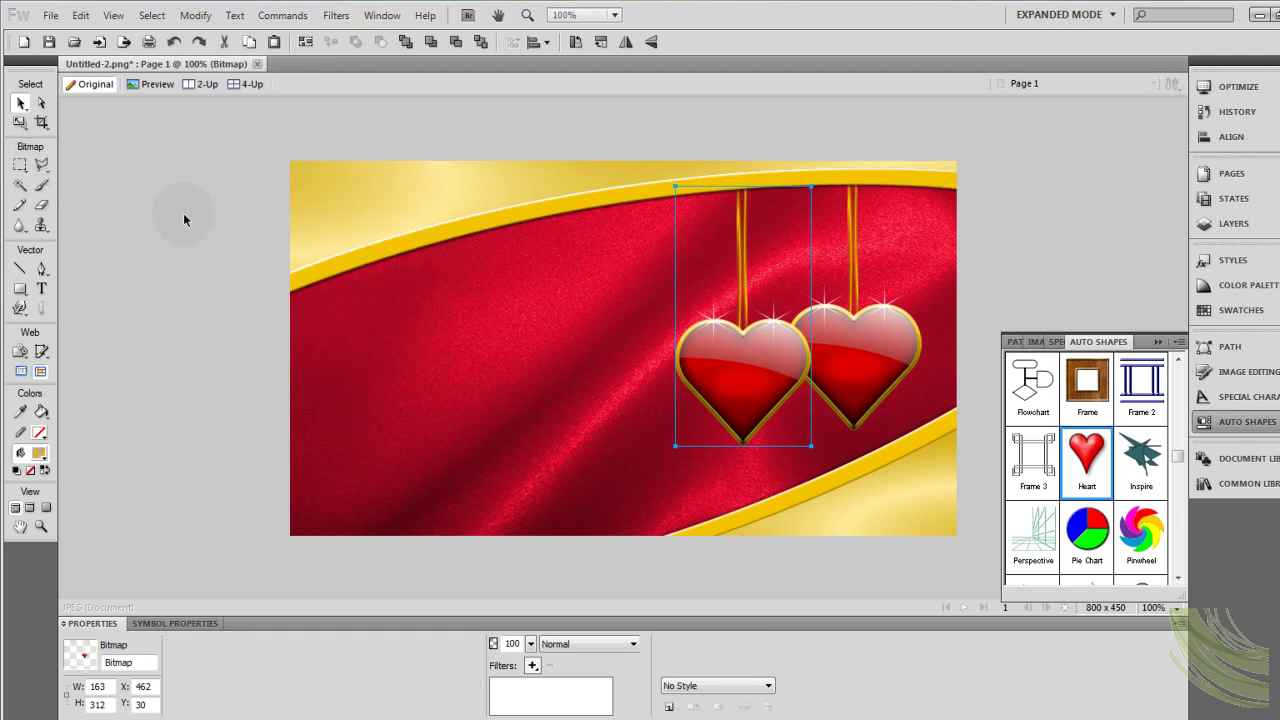
# Shrink the copied heart and position it beside the others.
pyautogui.click(20, 122)
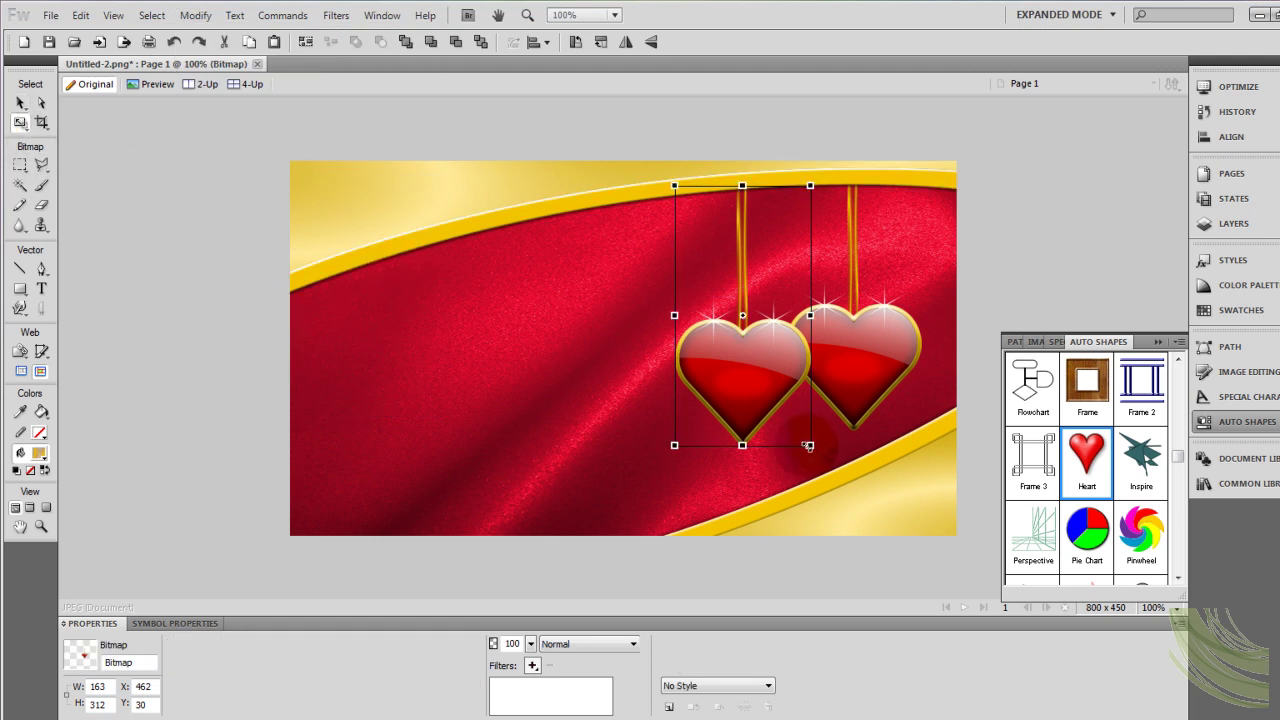
pyautogui.moveTo(810, 445); pyautogui.dragTo(773, 376)
pyautogui.click(19, 102)
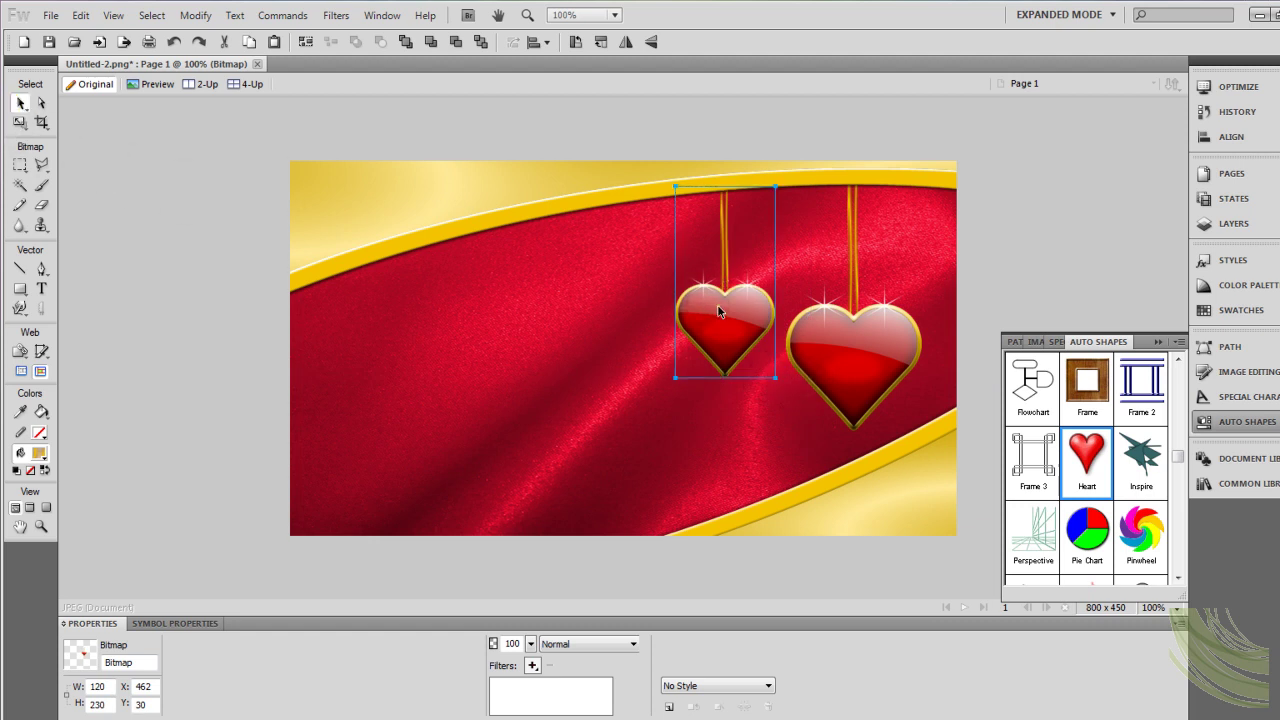
pyautogui.moveTo(721, 308)
pyautogui.mouseDown()
pyautogui.moveTo(775, 320)
pyautogui.moveTo(791, 296)
pyautogui.moveTo(779, 309)
pyautogui.moveTo(735, 297)
pyautogui.mouseUp()
# Resize the next heart copy to 92 × 176 and line it up with the row.
pyautogui.click(20, 122)
pyautogui.moveTo(785, 364); pyautogui.dragTo(762, 318)
pyautogui.click(20, 102)
pyautogui.moveTo(711, 269); pyautogui.dragTo(681, 291)
# Shrink the smallest heart further to finish the descending row.
pyautogui.click(20, 122)
pyautogui.moveTo(720, 333); pyautogui.dragTo(713, 282)
pyautogui.click(1035, 280)
pyautogui.click(176, 317)
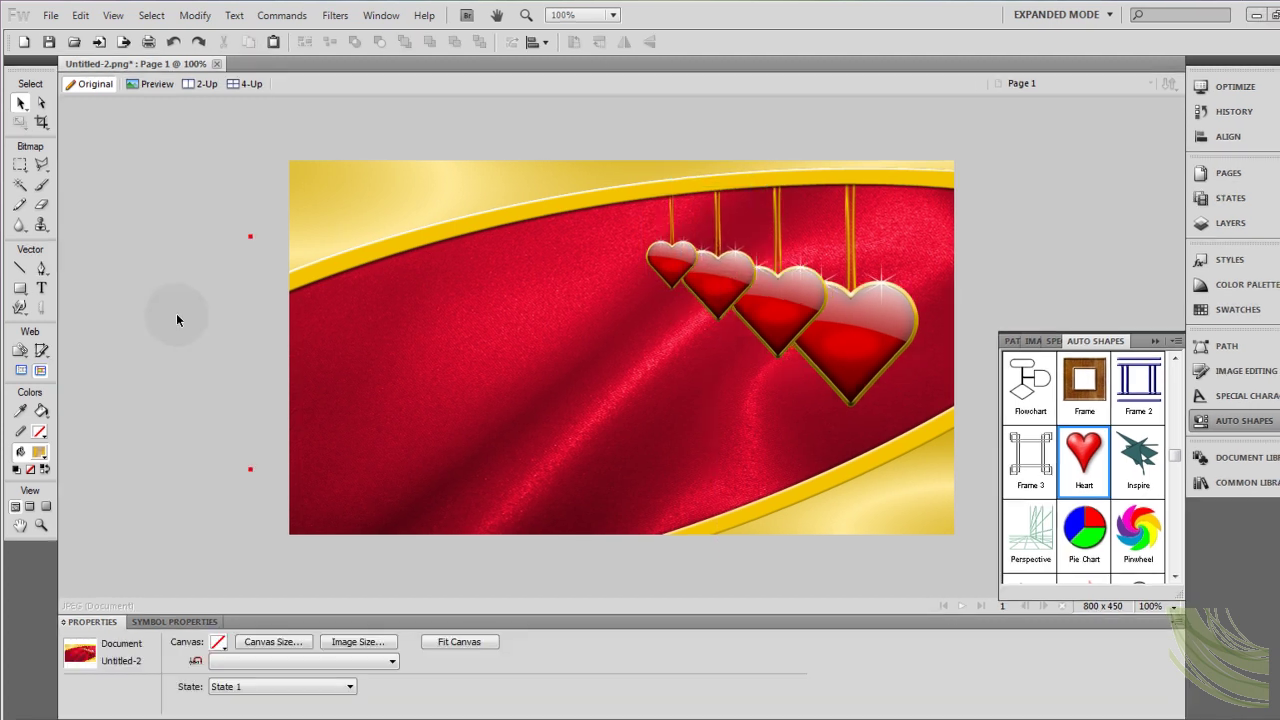
# Add the 'I Love You Baby' text, capitalising the Y in You, and move it lower left.
pyautogui.click(43, 288)
pyautogui.click(399, 325)
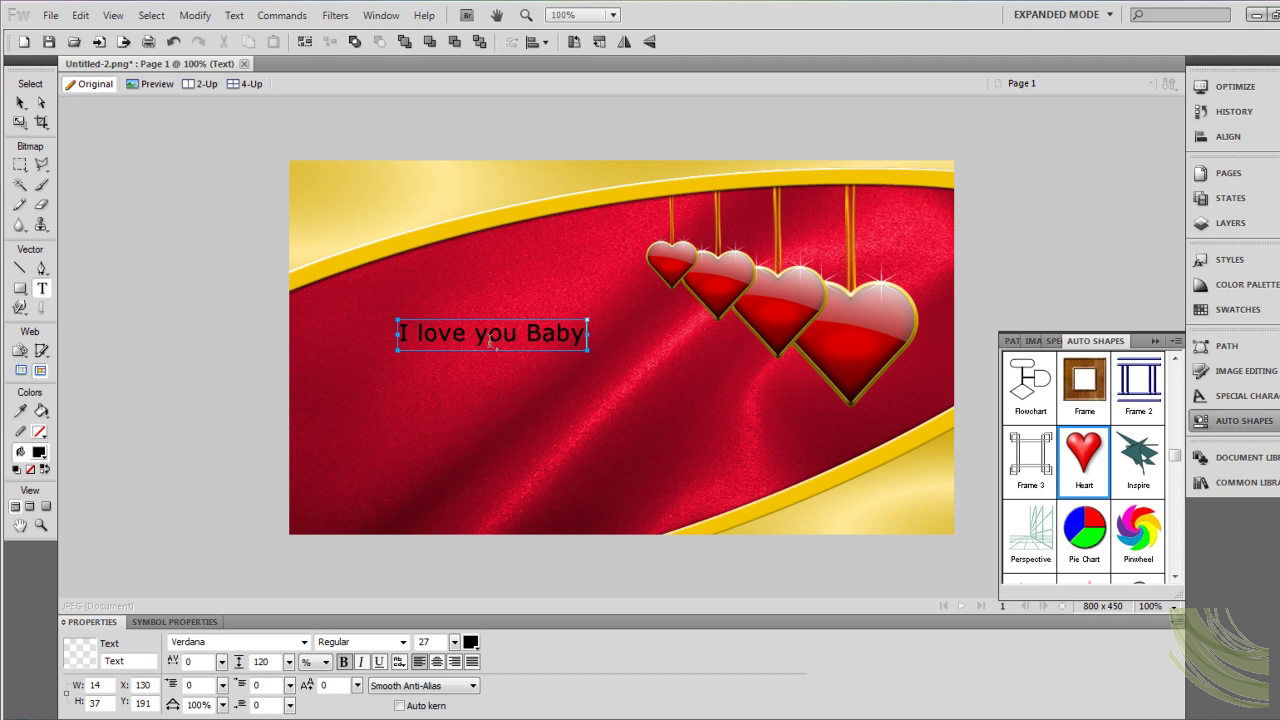
pyautogui.moveTo(474, 335); pyautogui.dragTo(490, 335)
pyautogui.write('Y')
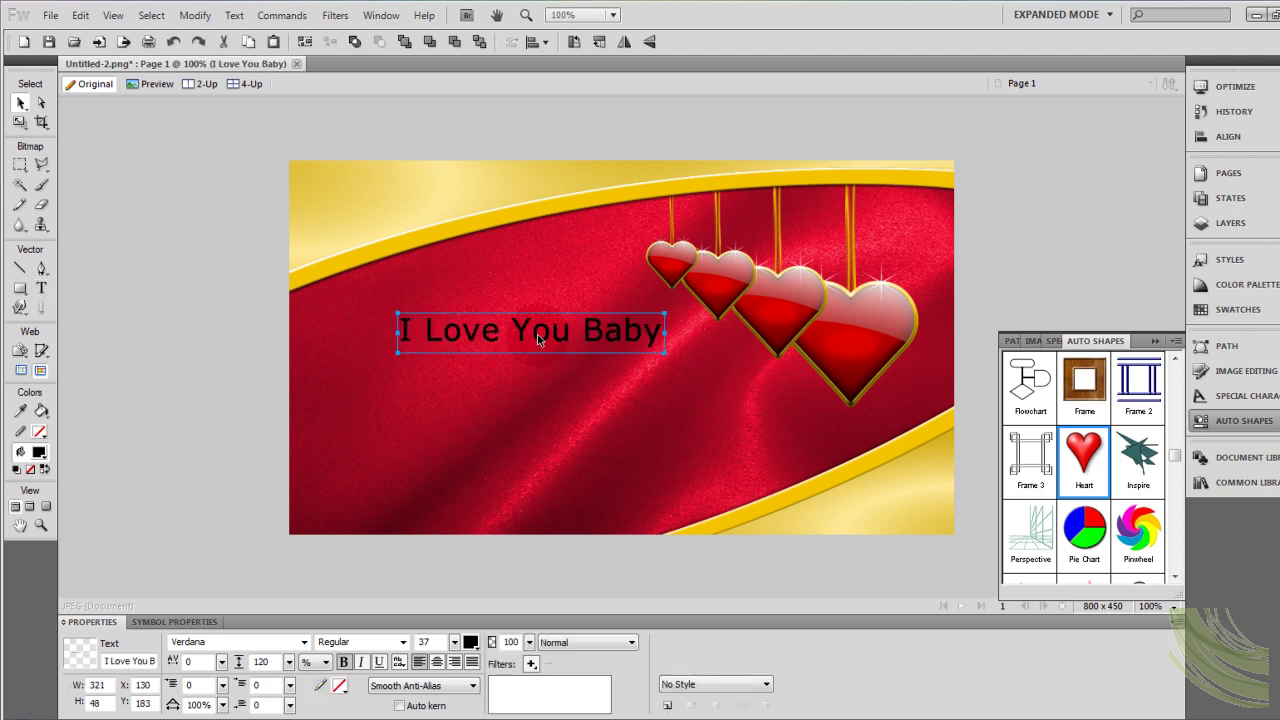
pyautogui.moveTo(537, 340); pyautogui.dragTo(494, 454)
# Style the text as white Scriptina at size 70 across the lower left of the card.
pyautogui.click(304, 642)
pyautogui.moveTo(304, 332); pyautogui.dragTo(303, 548)
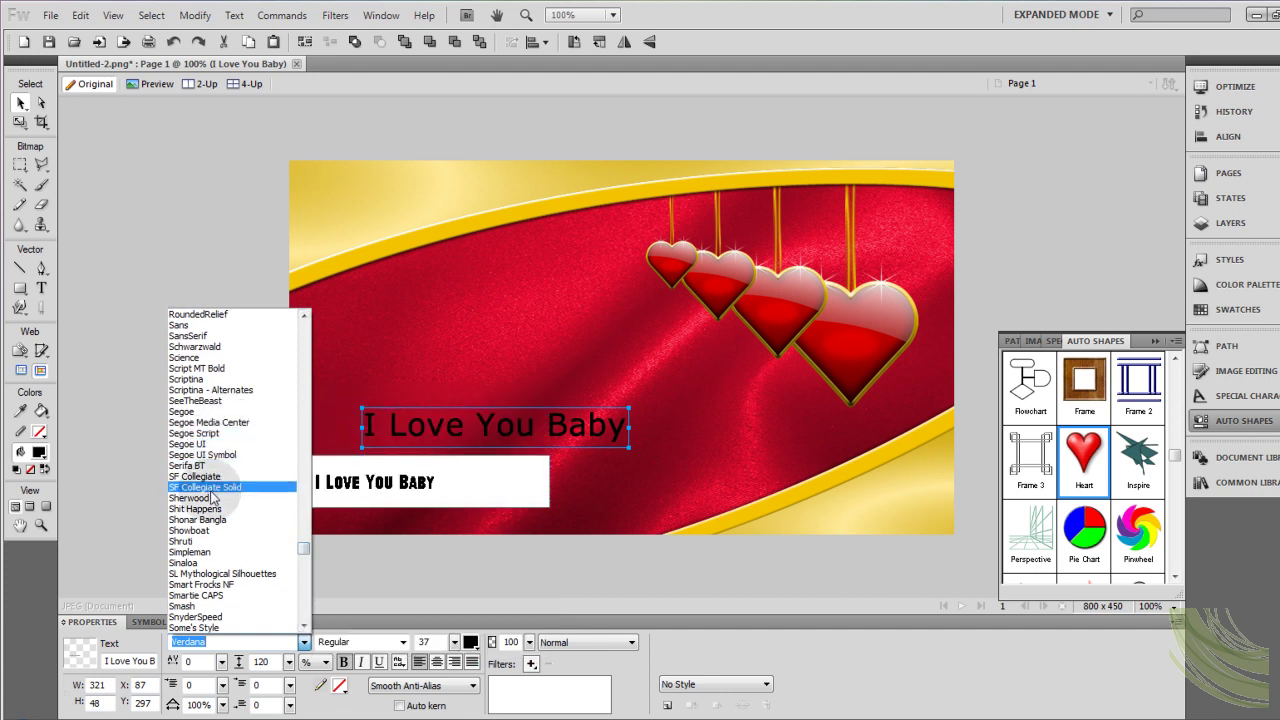
pyautogui.click(186, 379)
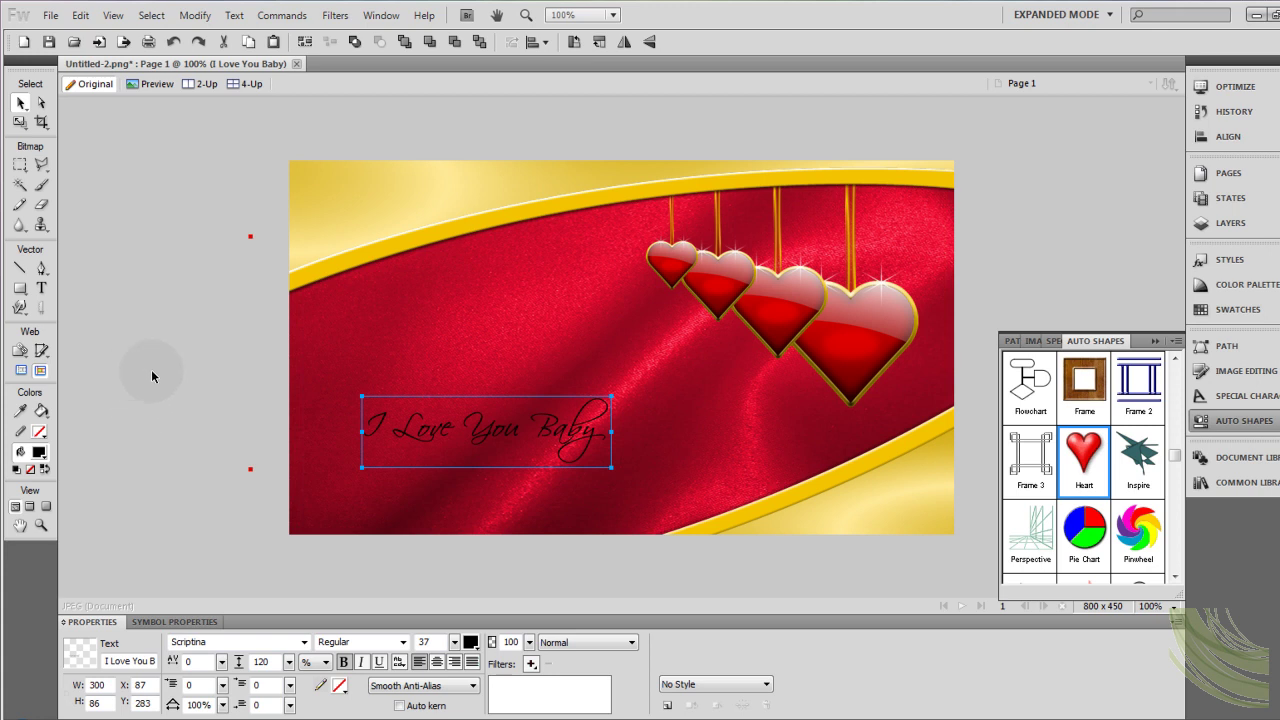
pyautogui.click(470, 642)
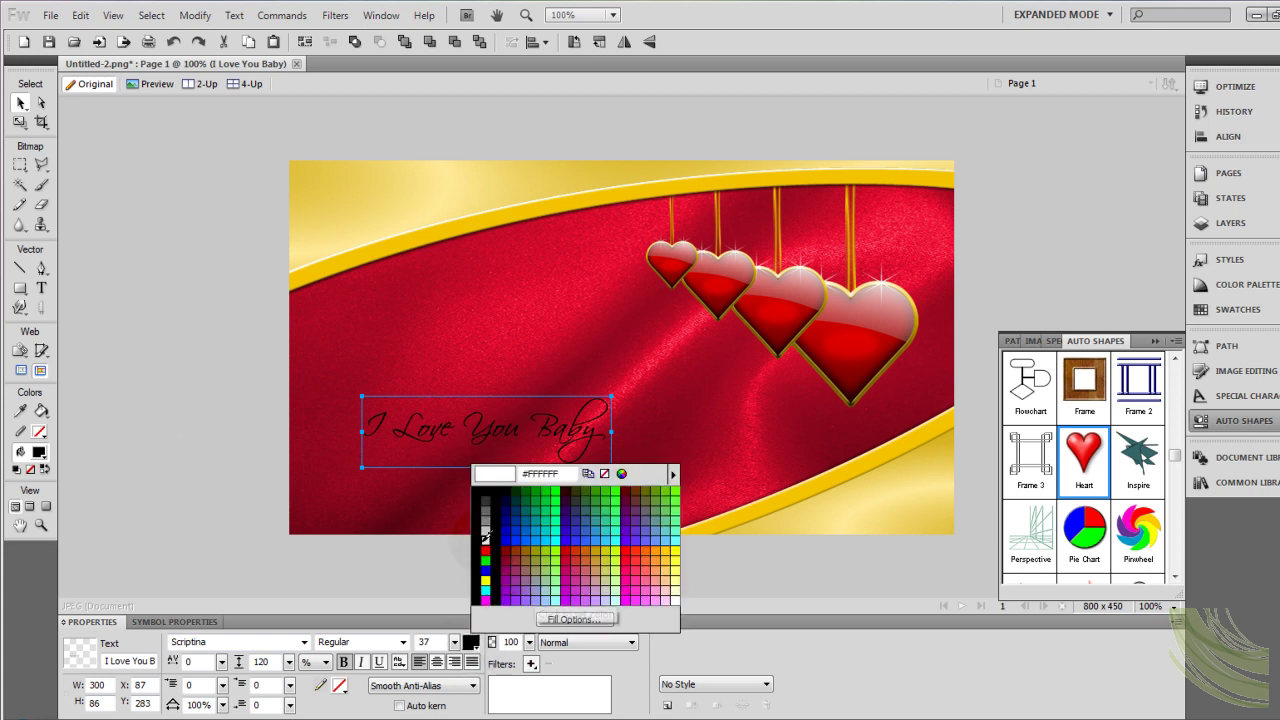
pyautogui.click(484, 535)
pyautogui.moveTo(455, 642); pyautogui.dragTo(458, 612)
pyautogui.moveTo(496, 456); pyautogui.dragTo(528, 448)
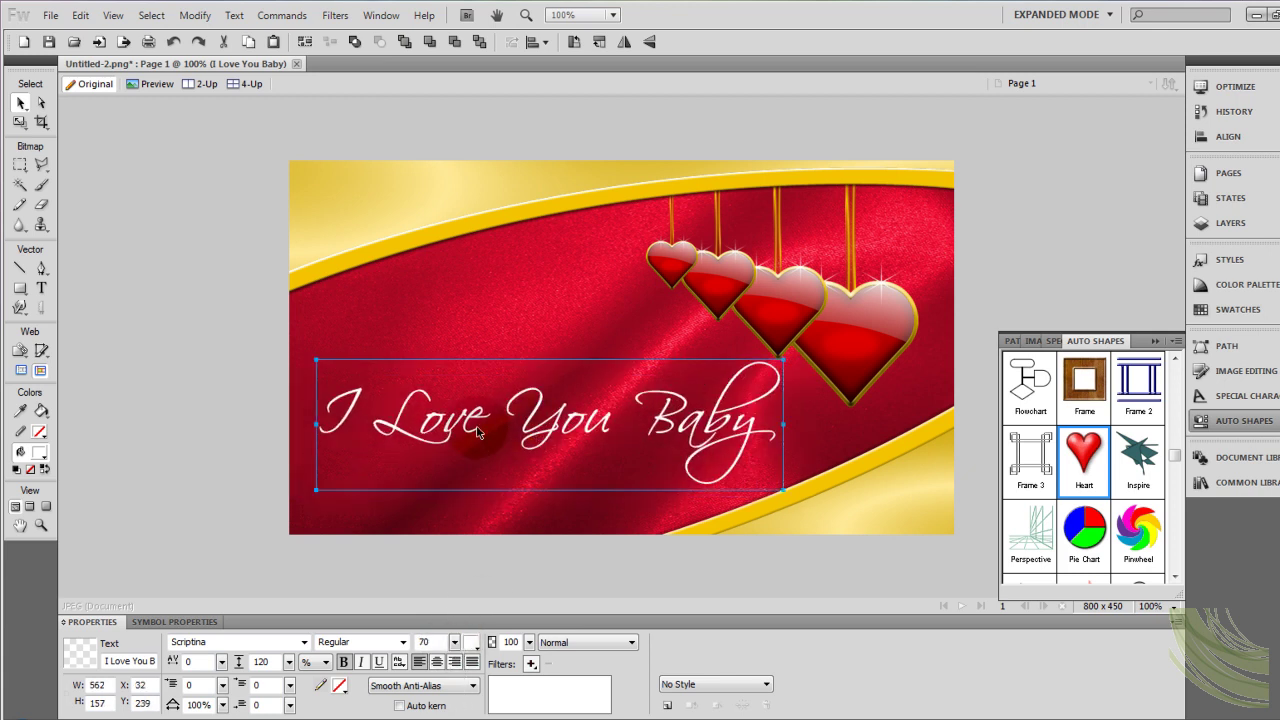
# Apply a Drop Shadow filter to the text, increasing its distance and softness.
pyautogui.click(531, 665)
pyautogui.moveTo(633, 610)
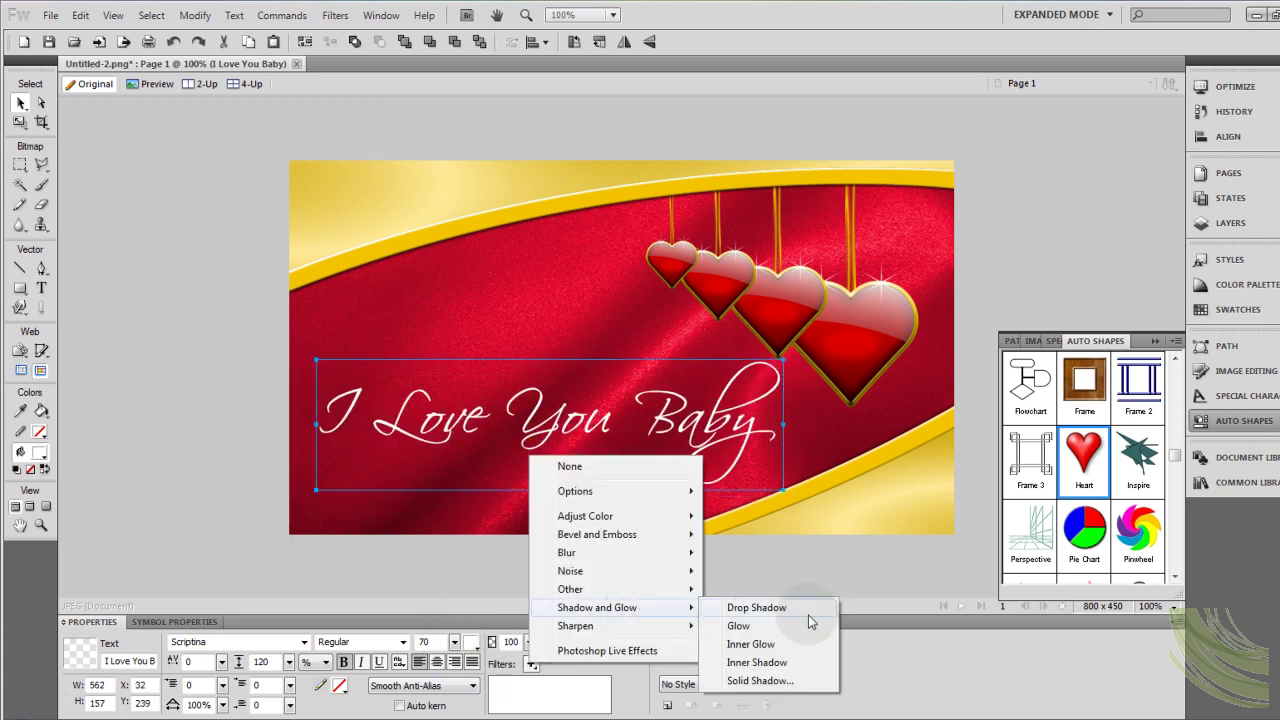
pyautogui.click(790, 607)
pyautogui.click(588, 657)
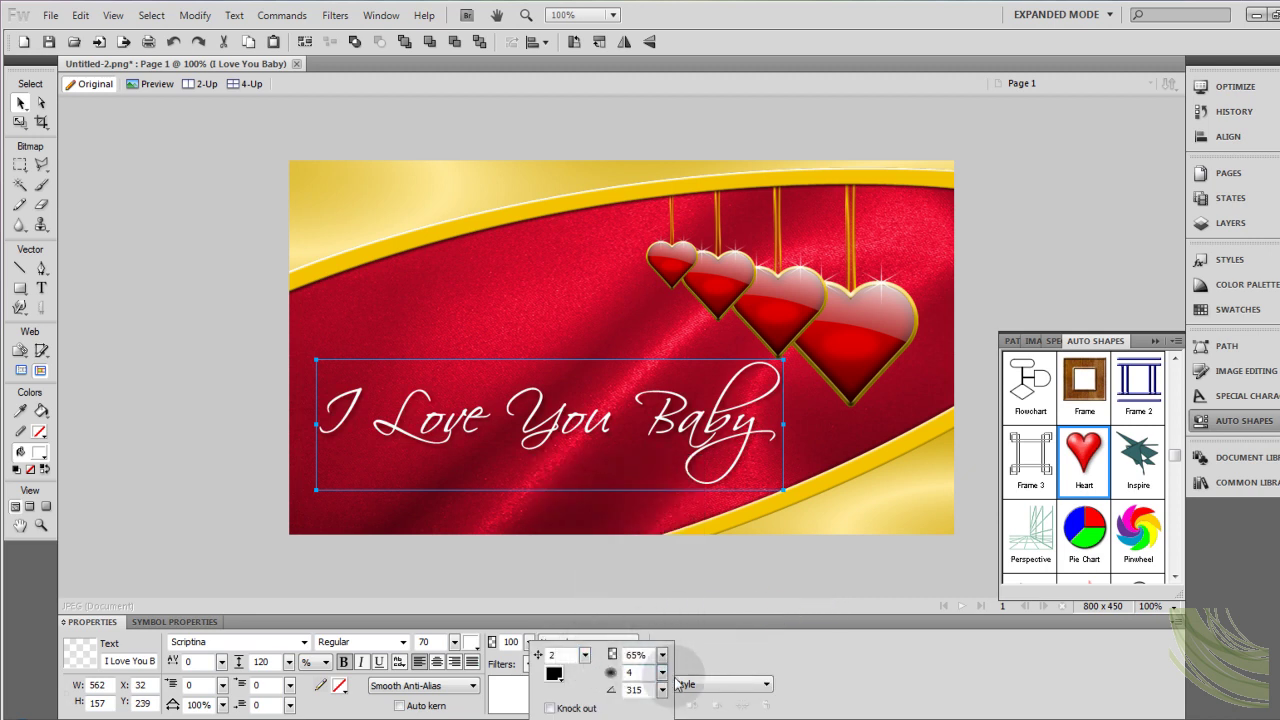
pyautogui.moveTo(662, 672)
pyautogui.mouseDown()
pyautogui.moveTo(662, 688)
pyautogui.moveTo(665, 656)
pyautogui.mouseUp()
pyautogui.moveTo(585, 655); pyautogui.dragTo(588, 651)
pyautogui.click(178, 361)
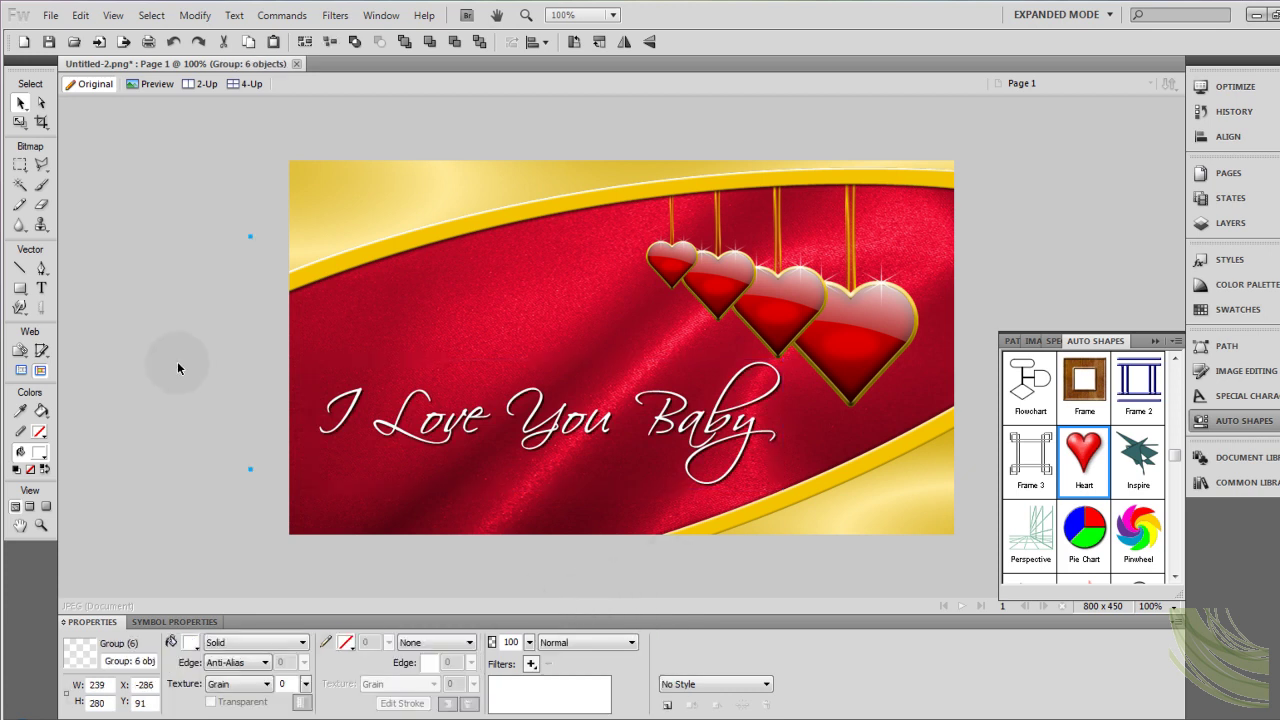
# Add a brown size-26 'To:' line with the recipient's name in the top-left corner.
pyautogui.click(41, 288)
pyautogui.click(322, 209)
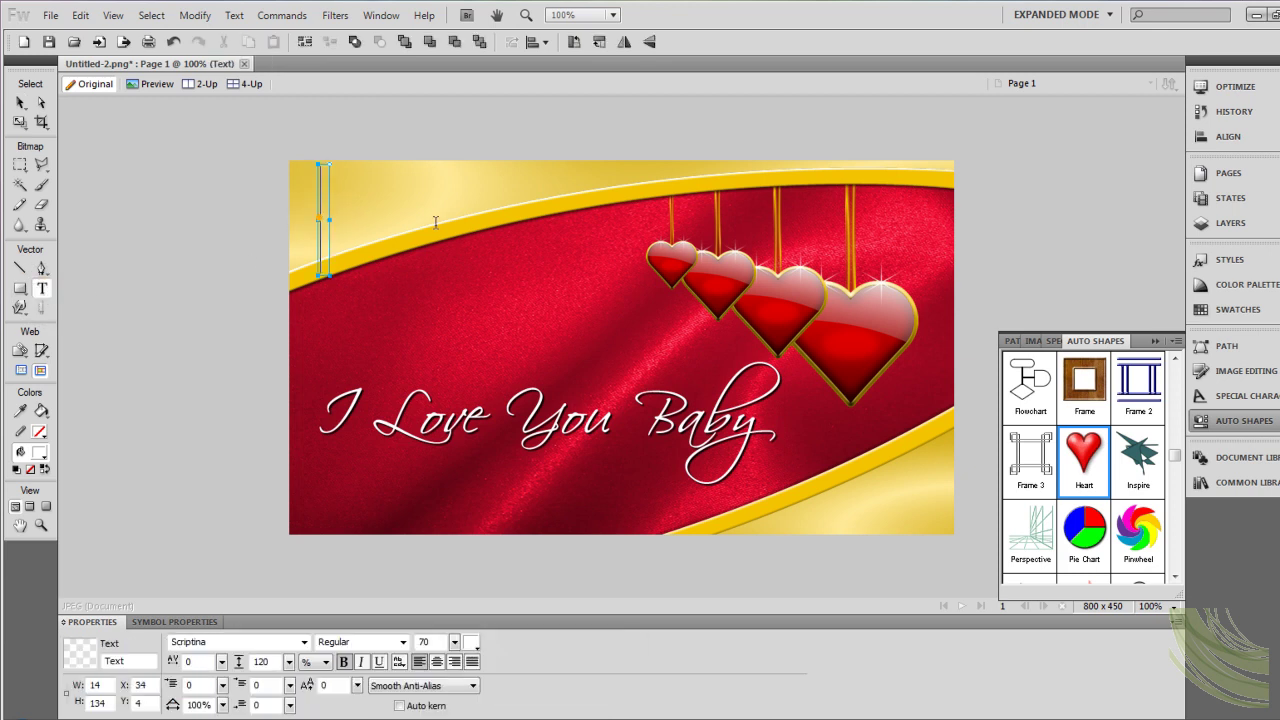
pyautogui.write('To:')
pyautogui.press('Escape')
pyautogui.click(470, 642)
pyautogui.click(526, 547)
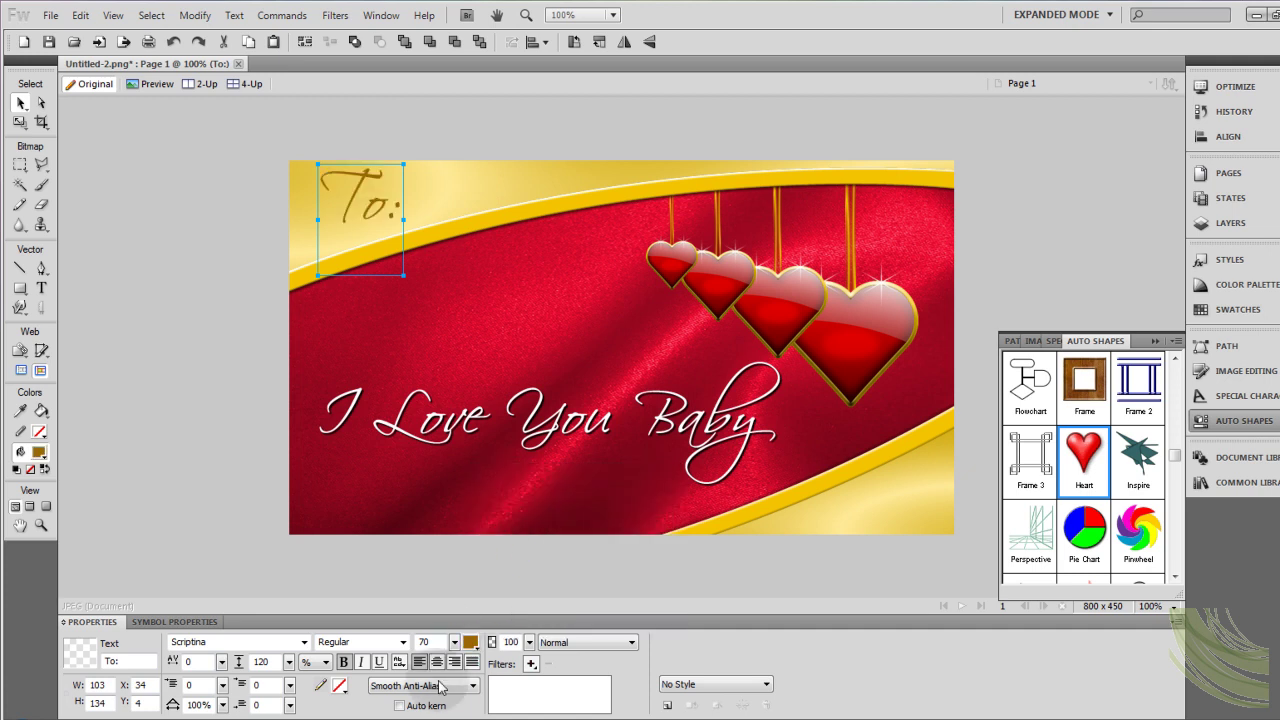
pyautogui.moveTo(454, 643); pyautogui.dragTo(458, 670)
pyautogui.moveTo(337, 204); pyautogui.dragTo(316, 191)
pyautogui.press('t')
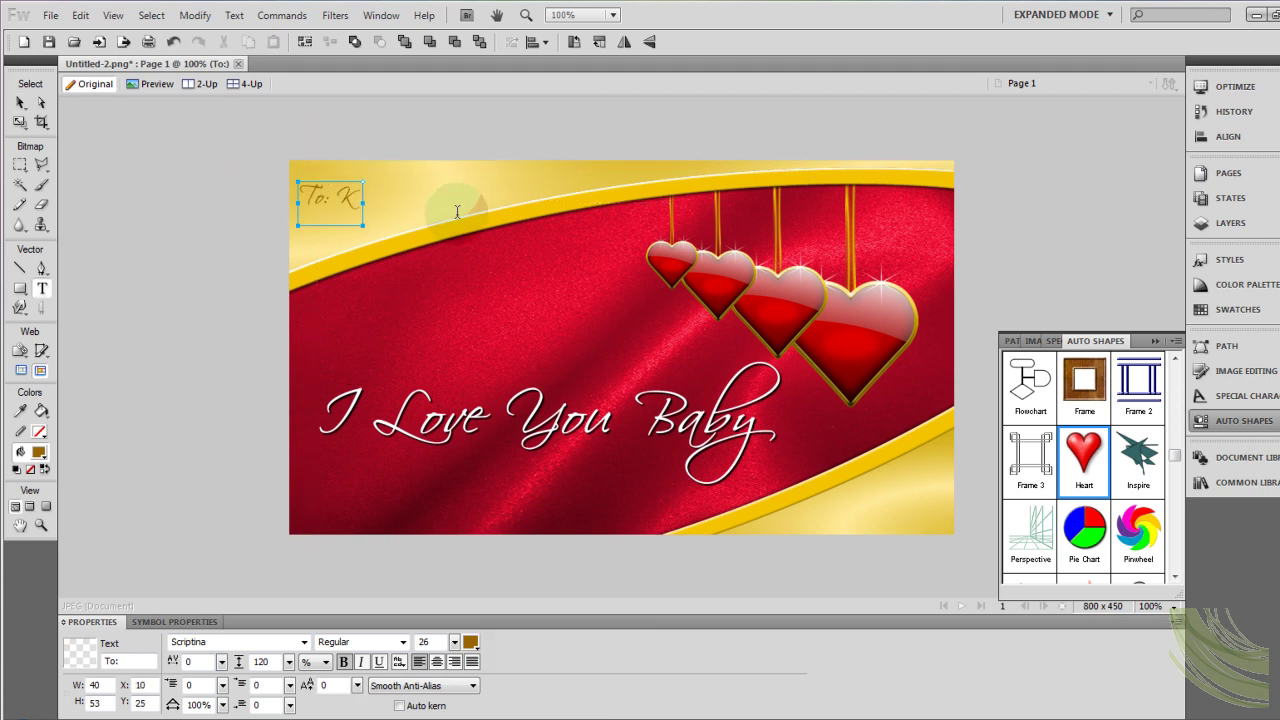
pyautogui.write('Kayla')
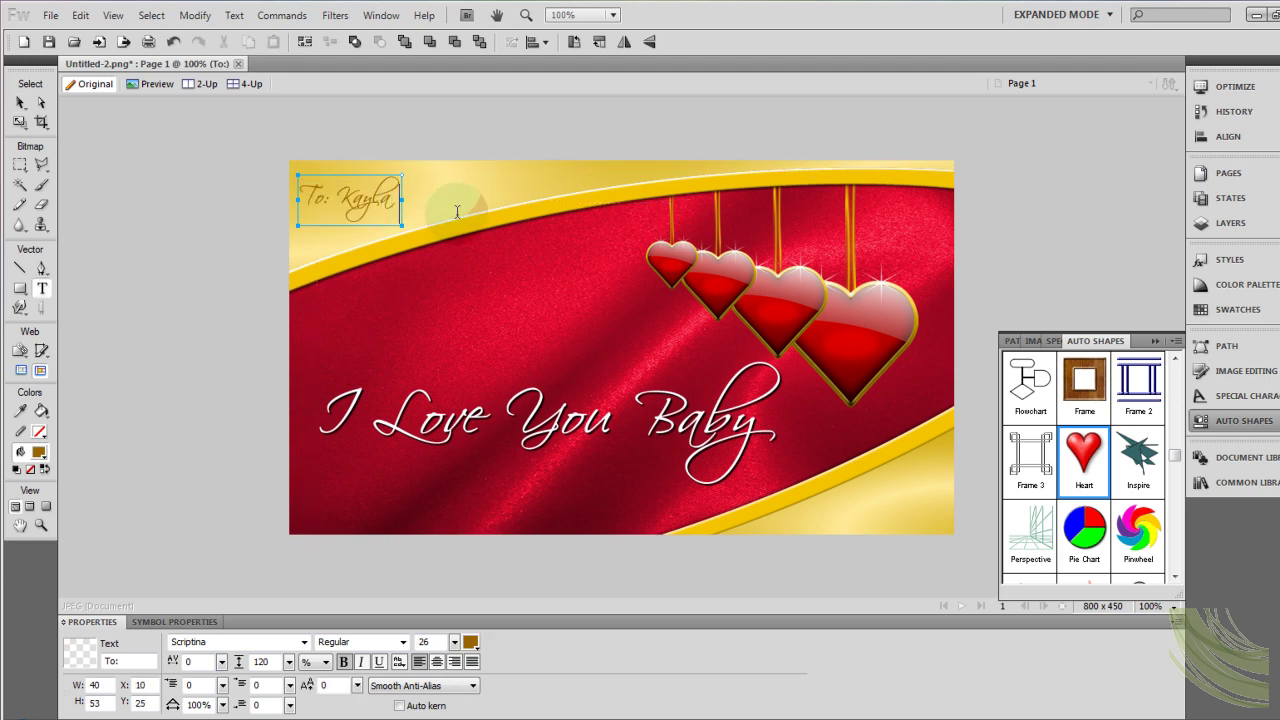
pyautogui.write('v')
# Duplicate the line to the bottom-right and change it to 'From:' with the sender's name.
pyautogui.moveTo(388, 198); pyautogui.dragTo(810, 500)
pyautogui.doubleClick(826, 500)
pyautogui.write('From: Kayla')
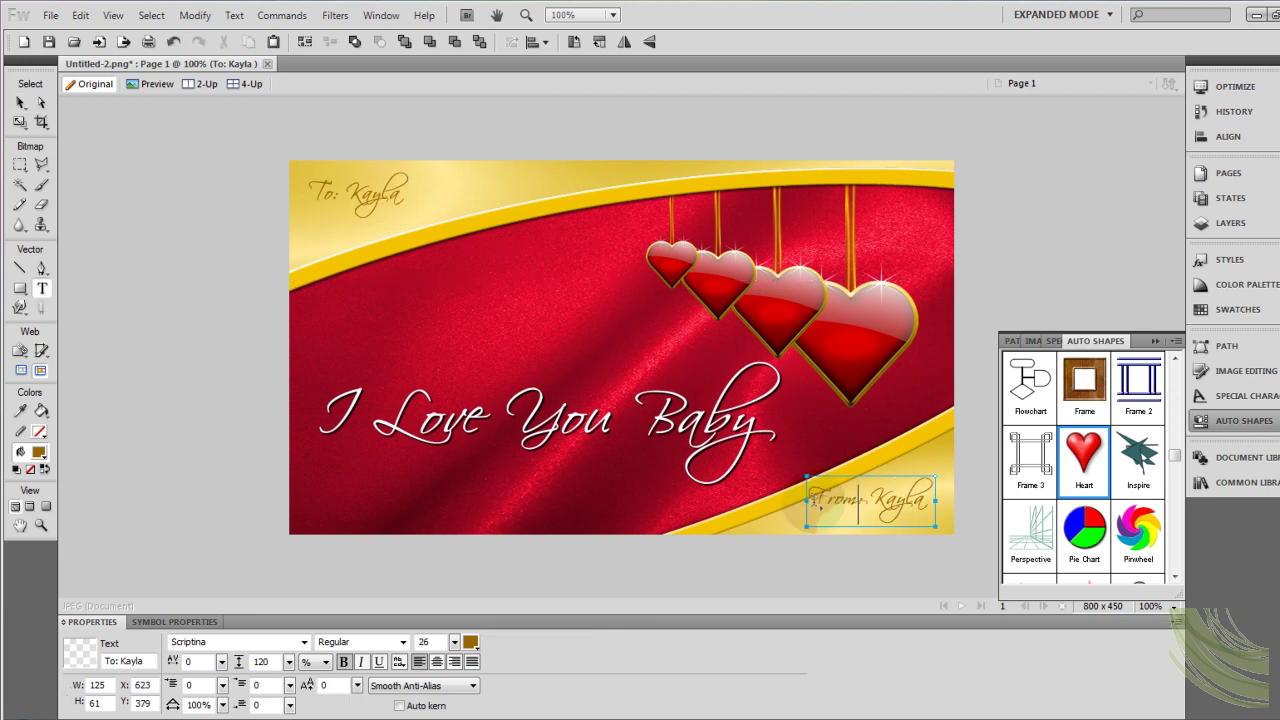
pyautogui.doubleClick(915, 500)
pyautogui.write('Adam')
pyautogui.press('Escape')
pyautogui.moveTo(935, 506); pyautogui.dragTo(938, 523)
# Enlarge the To: line to size 34 and tuck it further into the corner.
pyautogui.click(401, 205)
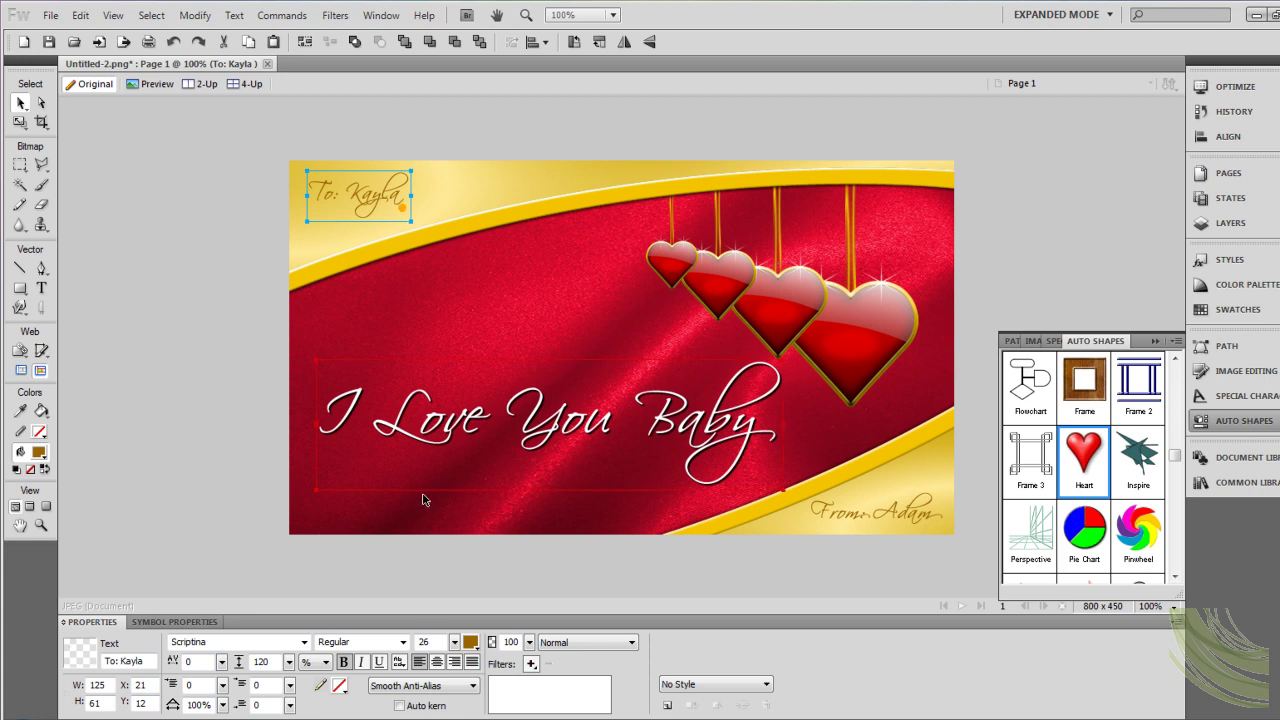
pyautogui.click(458, 642)
pyautogui.moveTo(458, 642); pyautogui.dragTo(458, 632)
pyautogui.moveTo(388, 192); pyautogui.dragTo(378, 189)
pyautogui.click(200, 215)
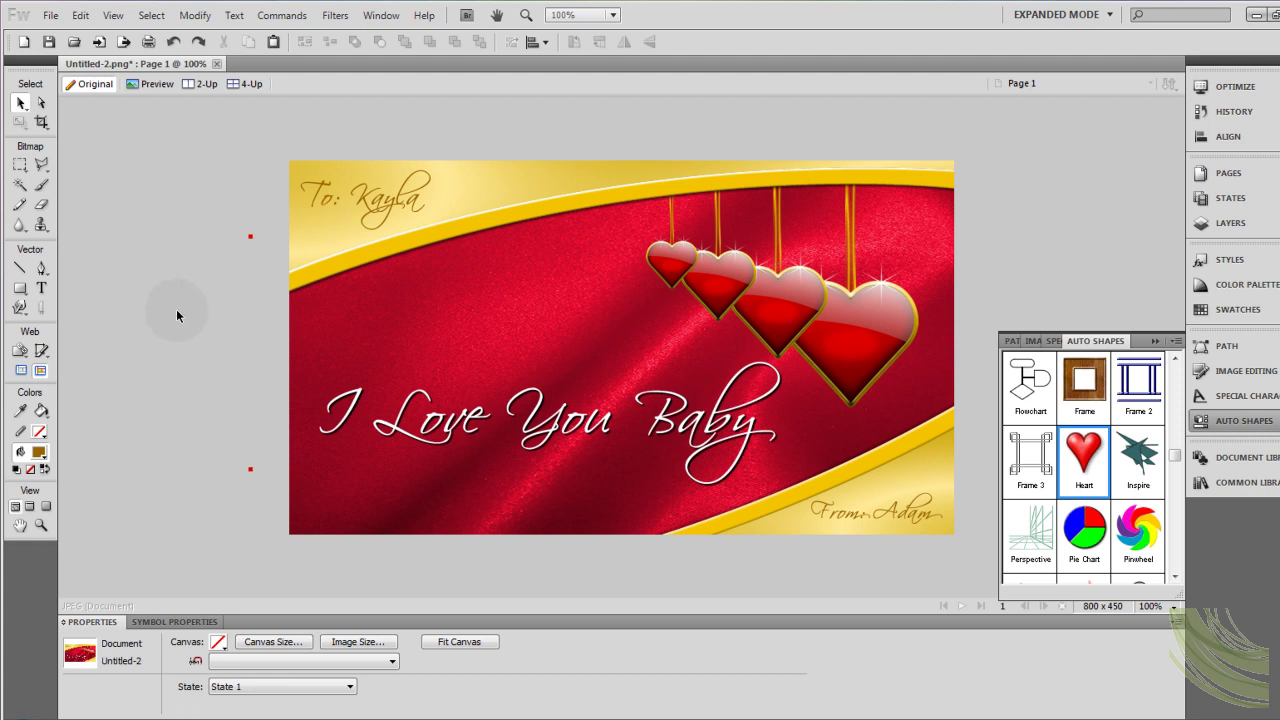
# Copy 'I Love You Baby' upward and retype the copy as 'Happy Valentine's Day'.
pyautogui.click(595, 449)
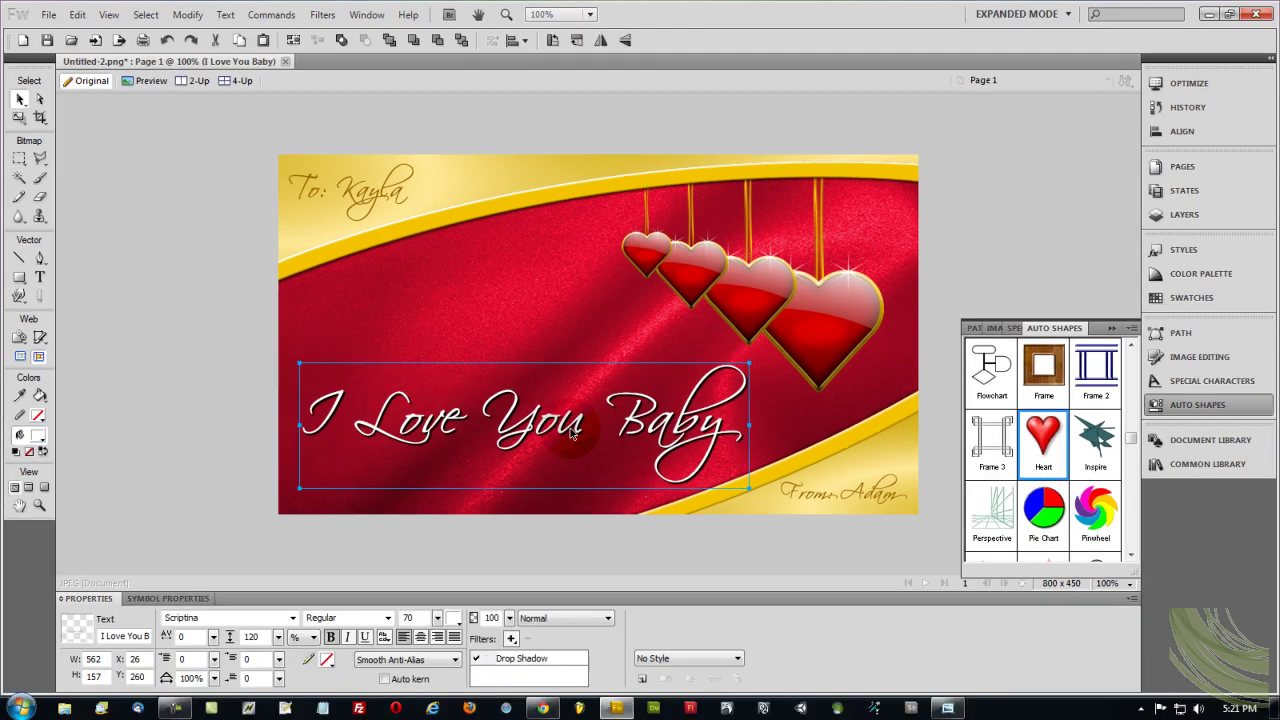
pyautogui.moveTo(571, 432); pyautogui.dragTo(577, 319)
pyautogui.press('t')
pyautogui.moveTo(740, 343); pyautogui.dragTo(267, 316)
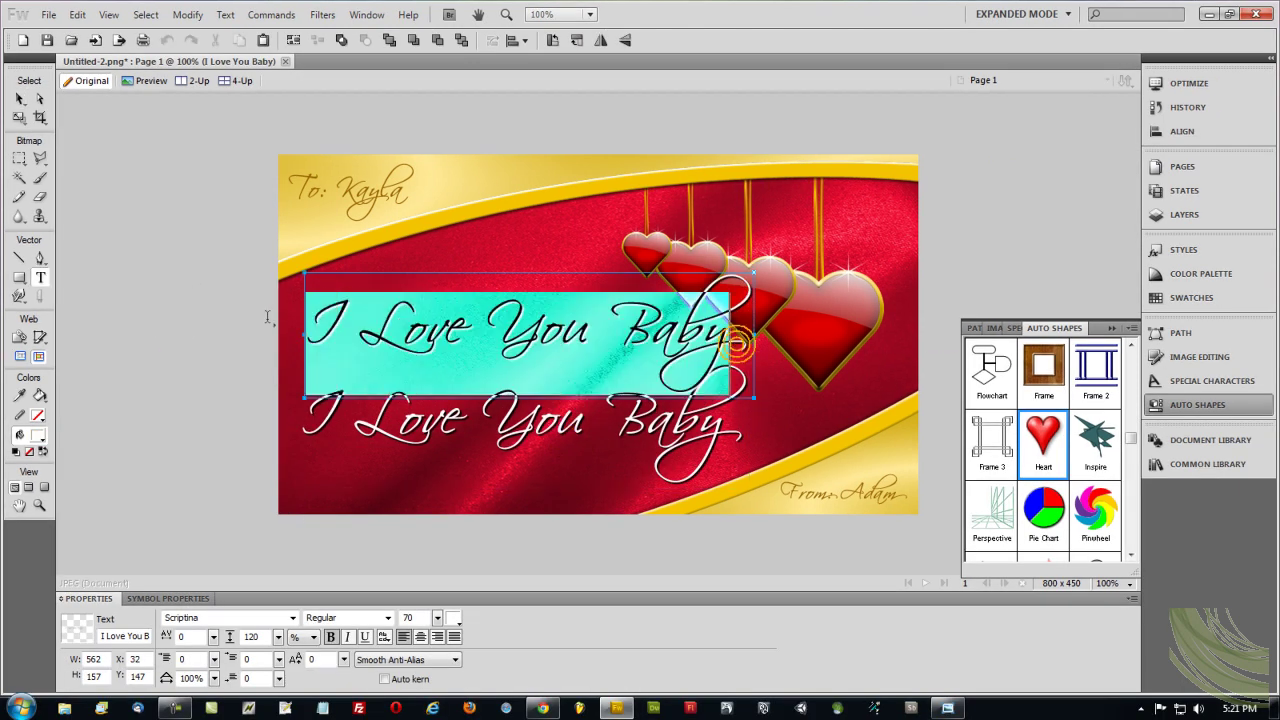
pyautogui.write('Happ')
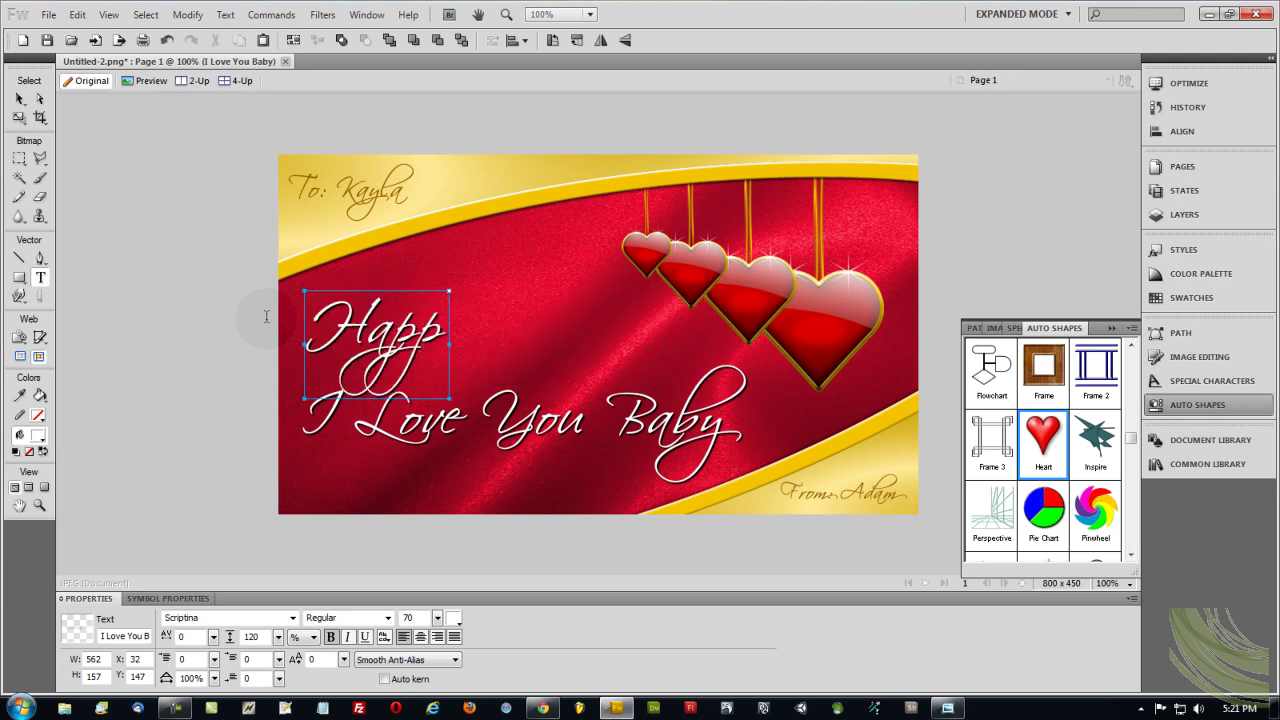
pyautogui.write("y Valentine's Day")
# Shrink 'Happy Valentine's Day' to size 41 and position it above the lower line.
pyautogui.moveTo(437, 617); pyautogui.dragTo(442, 652)
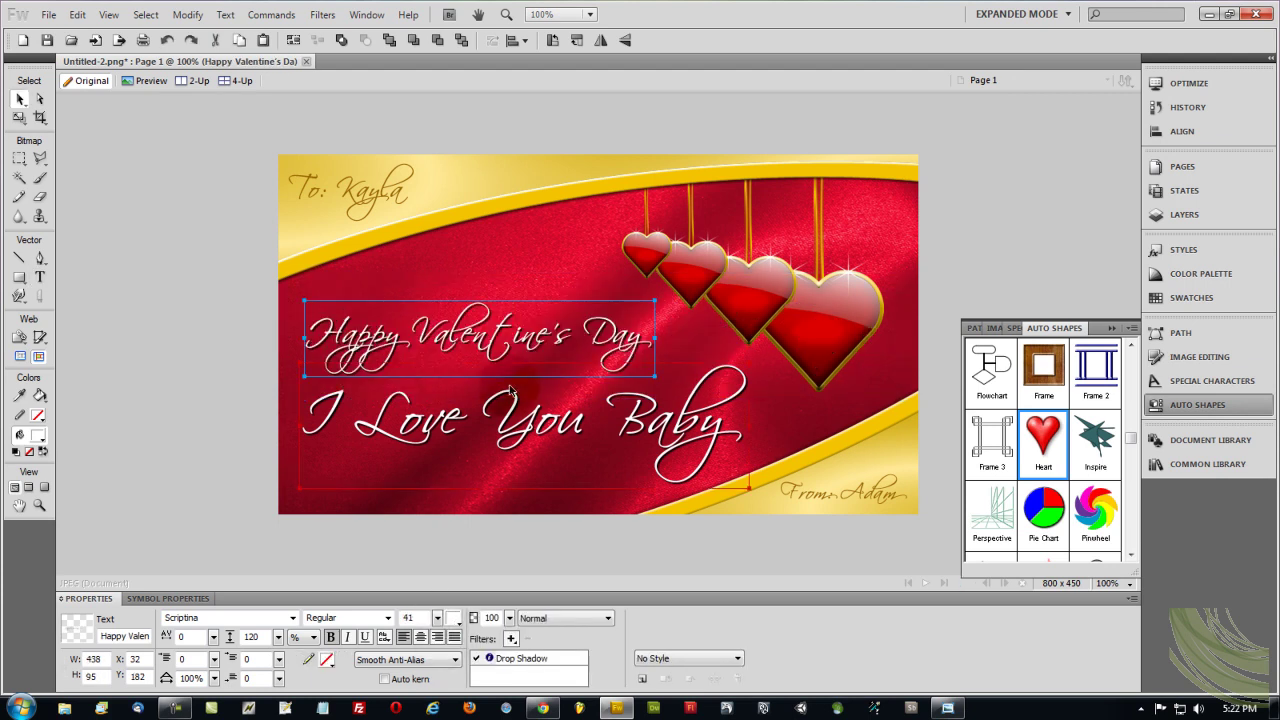
pyautogui.moveTo(515, 352); pyautogui.dragTo(503, 331)
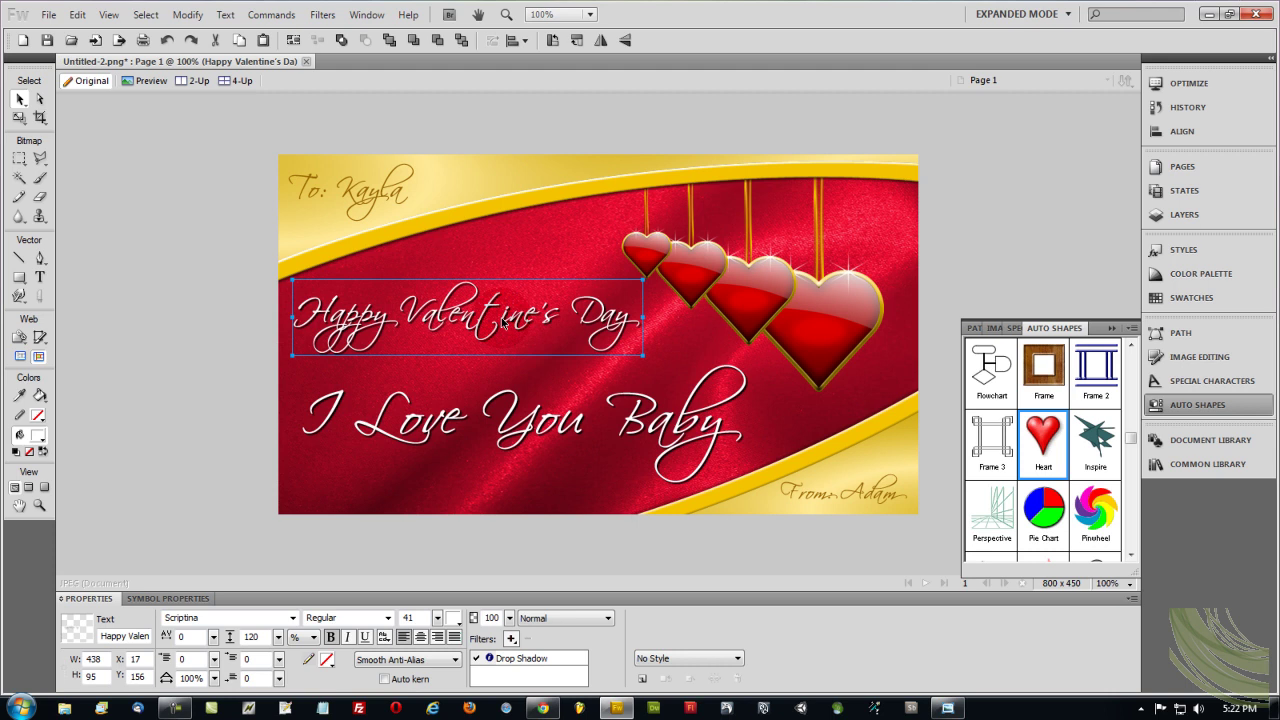
pyautogui.click(188, 375)
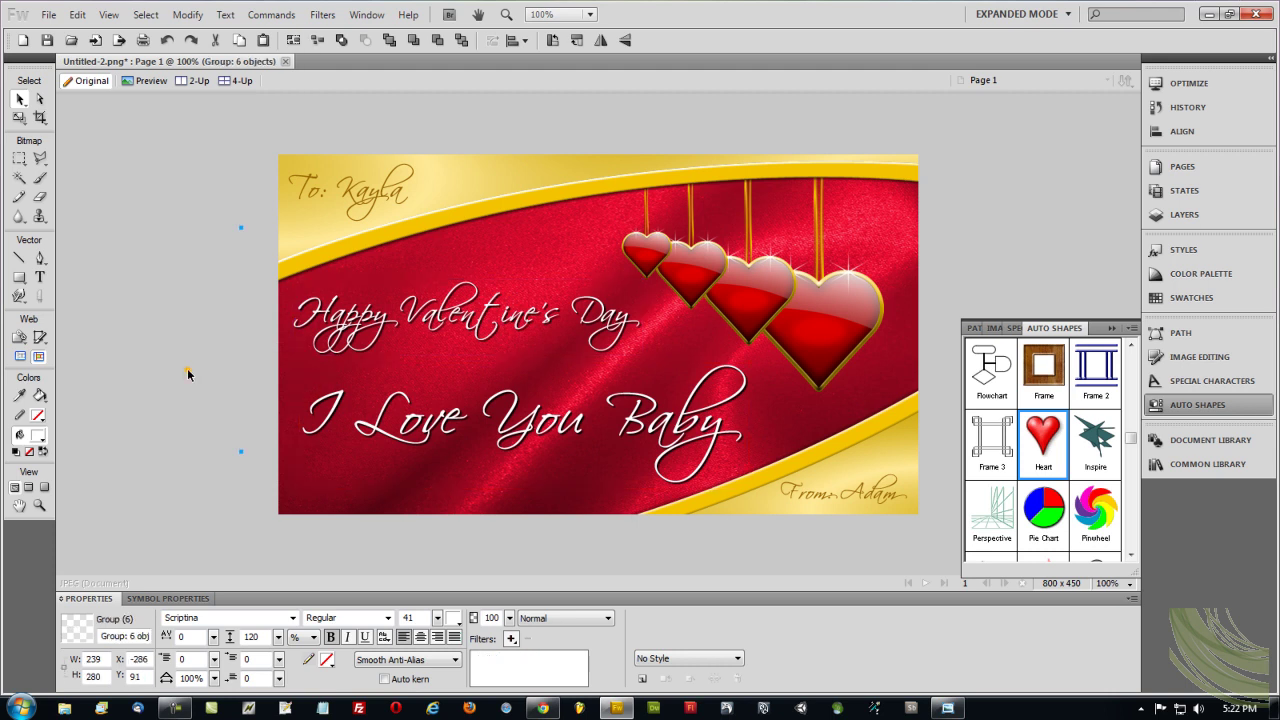
pyautogui.click(226, 303)
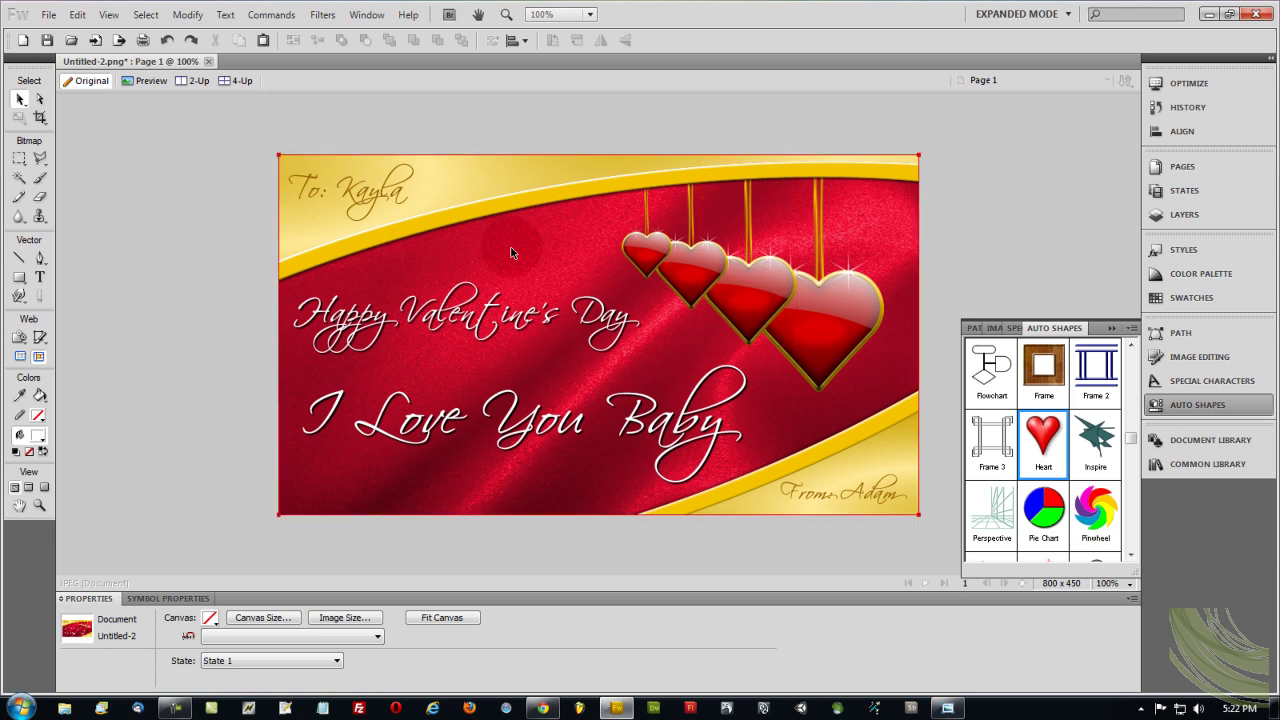
pyautogui.click(175, 284)
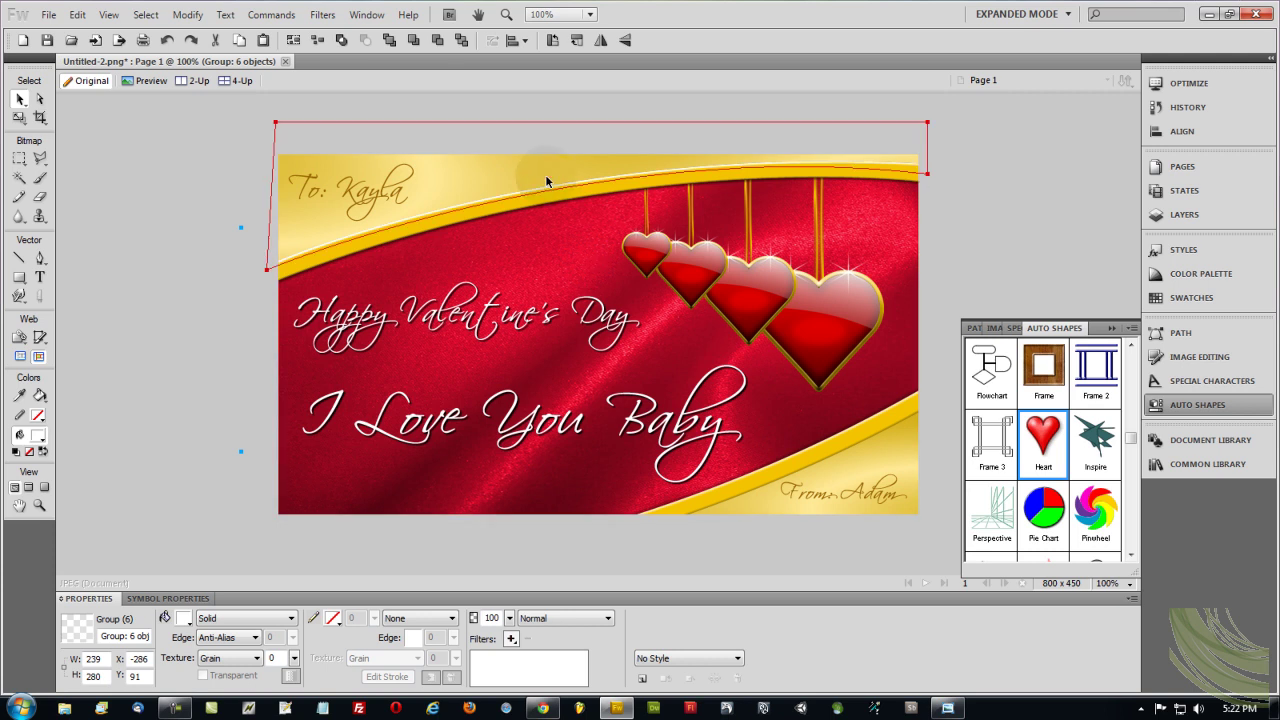
# Colour 'Happy Valentine's Day' and 'I Love You Baby' pale pink (RGB 255, 217, 222).
pyautogui.click(620, 318)
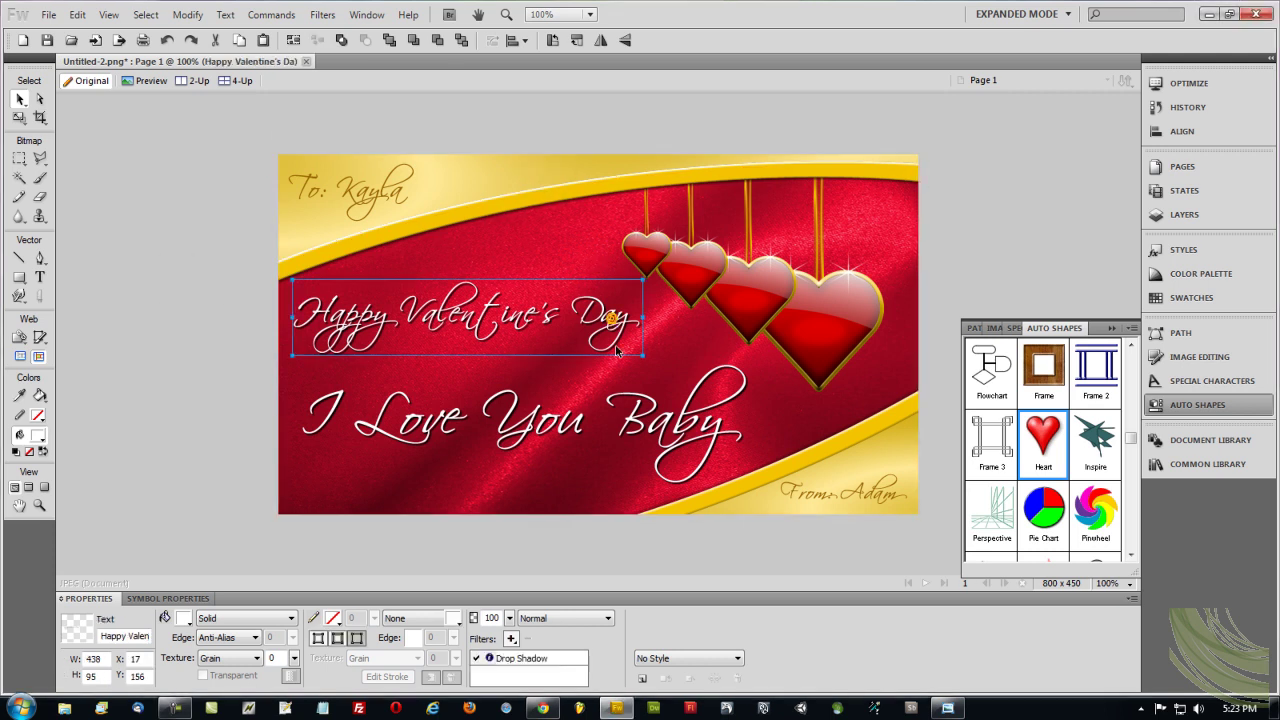
pyautogui.keyDown('shift'); pyautogui.click(632, 424); pyautogui.keyUp('shift')
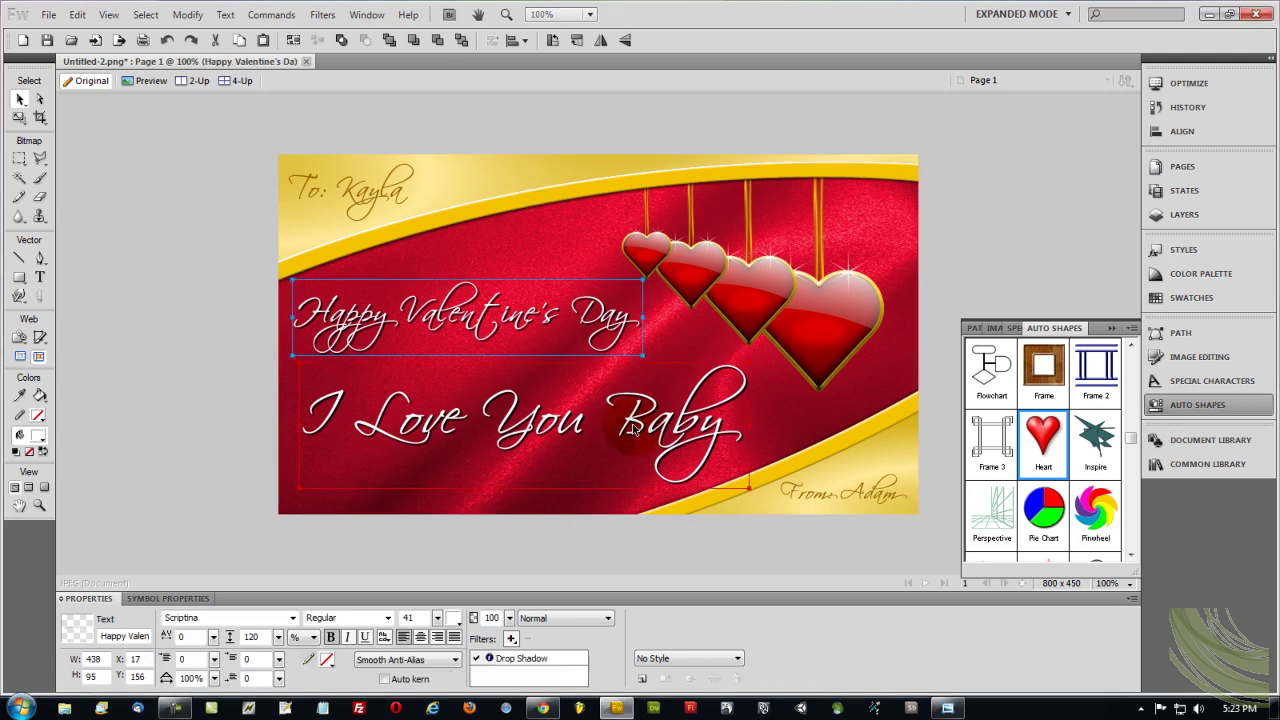
pyautogui.click(452, 617)
pyautogui.click(598, 457)
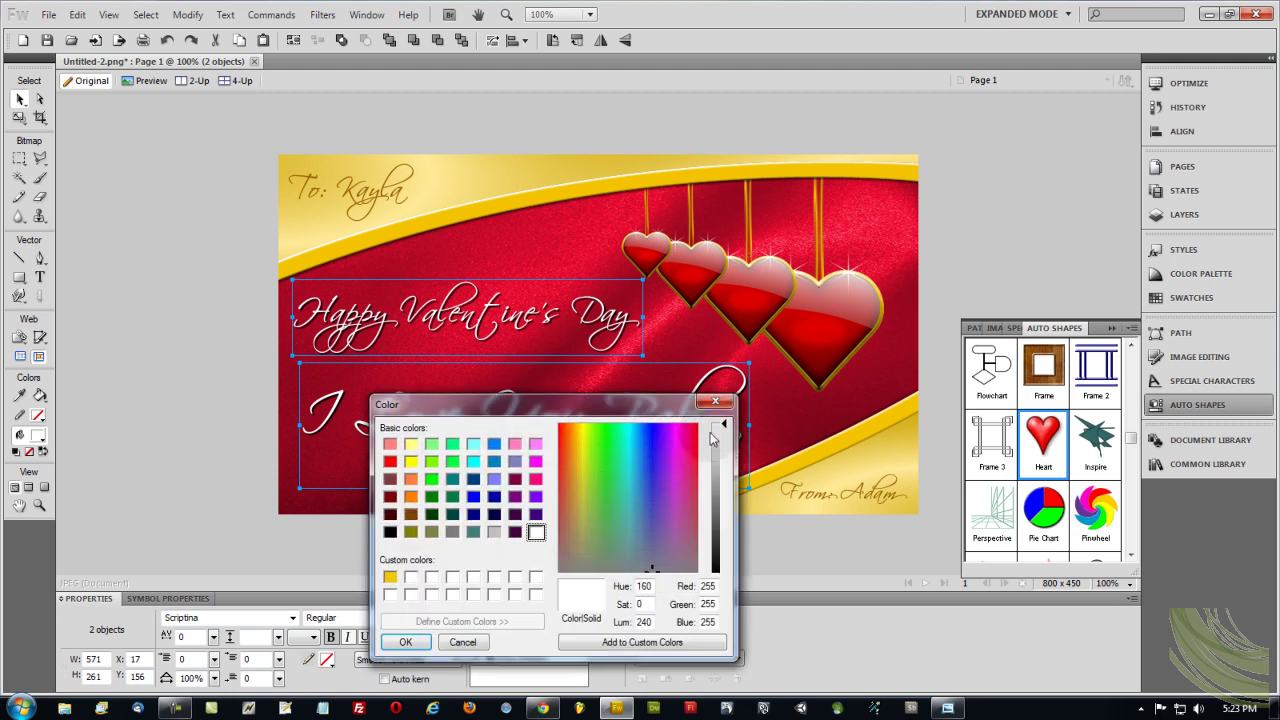
pyautogui.click(694, 427)
pyautogui.moveTo(716, 427); pyautogui.dragTo(725, 442)
pyautogui.click(405, 642)
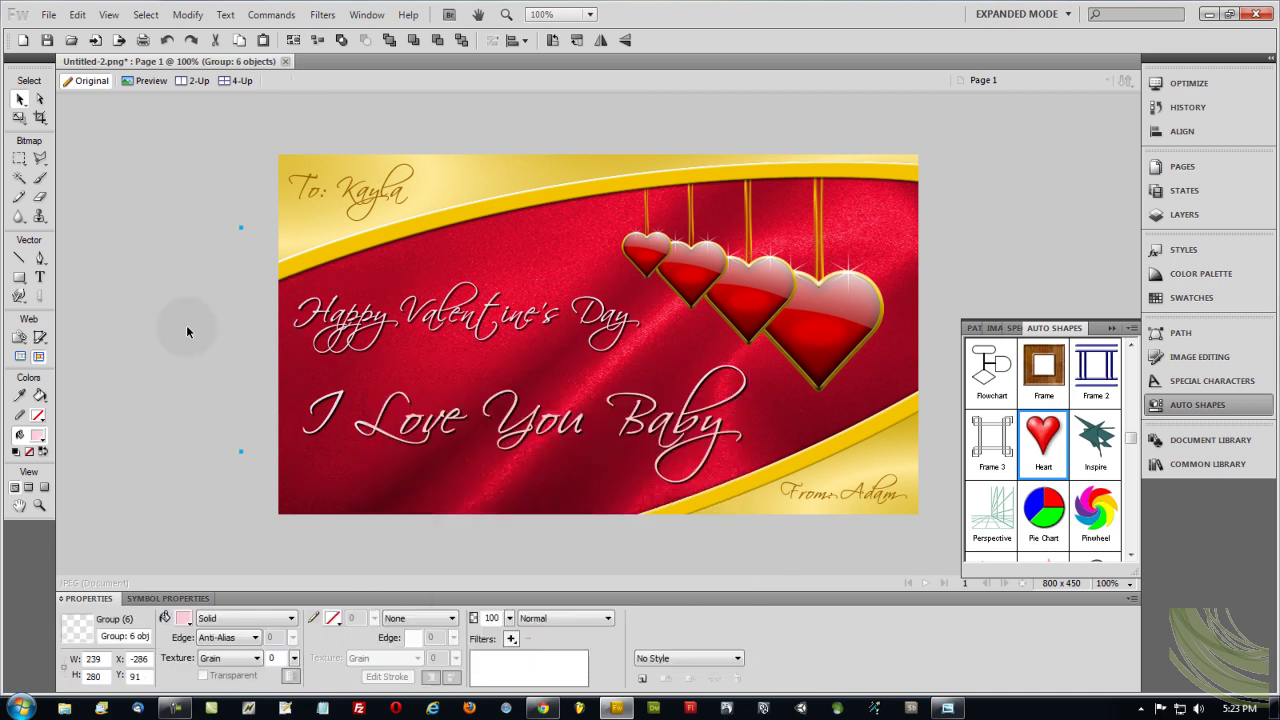
pyautogui.click(186, 328)
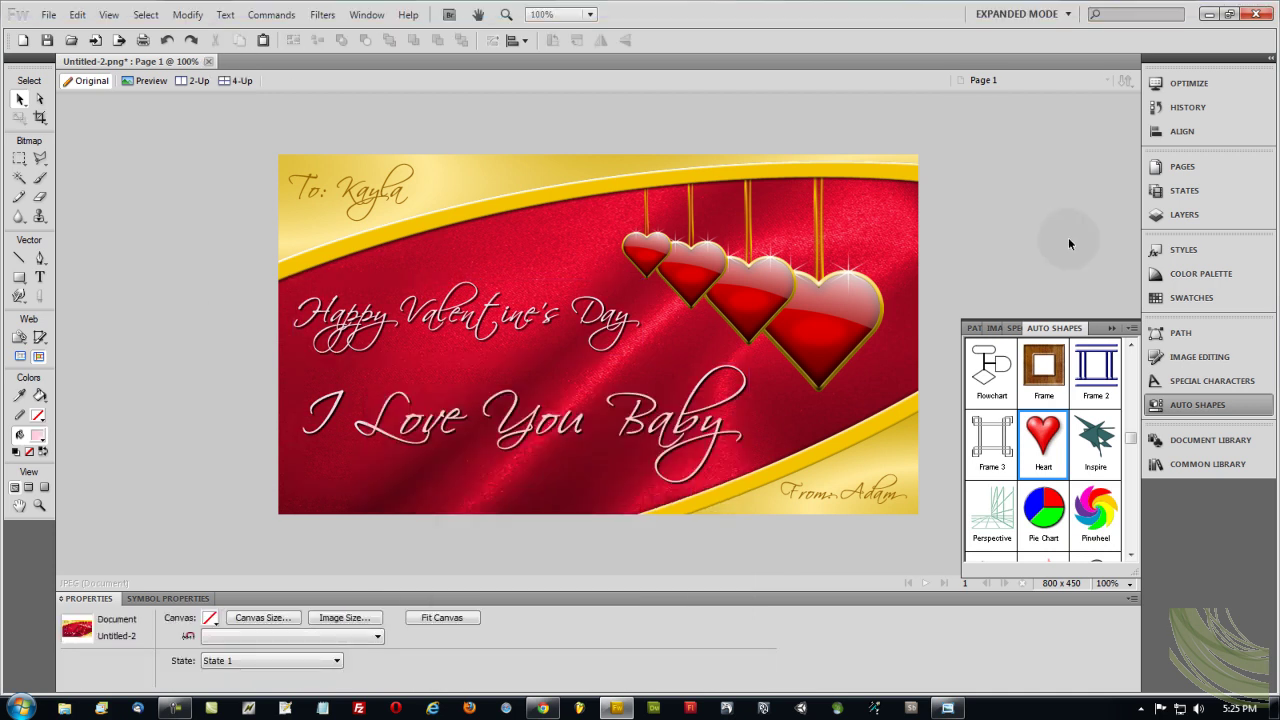